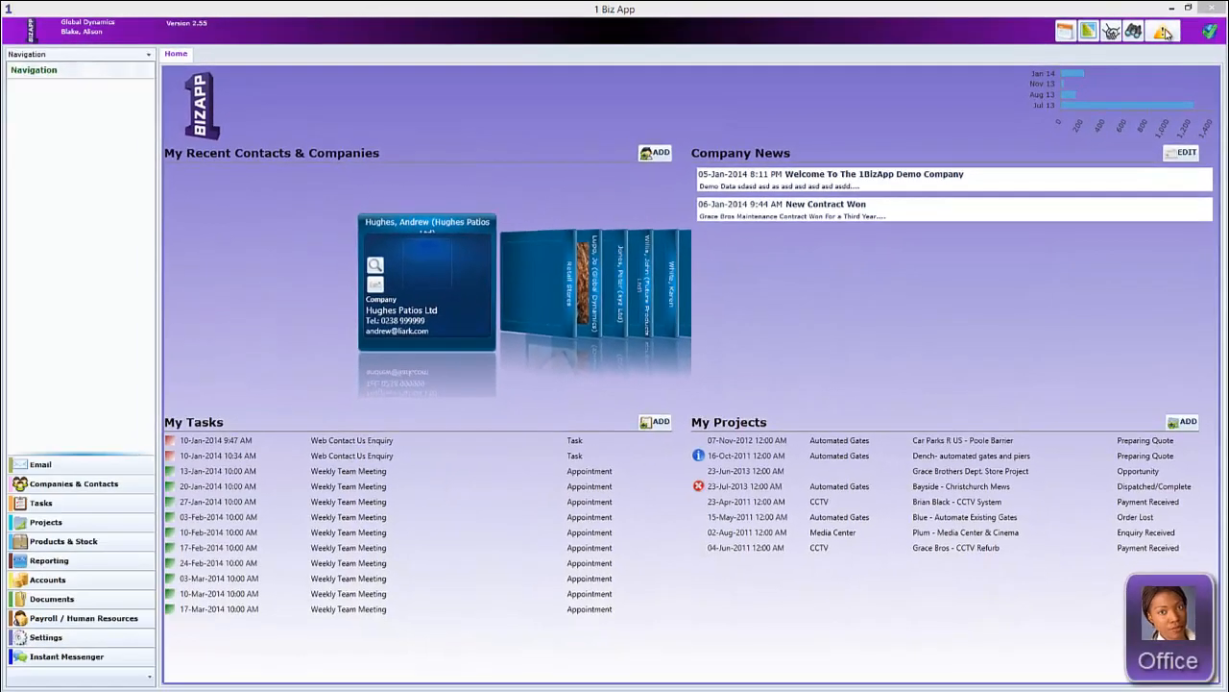
Step: Open today's Web Contact Us Enquiry task from the notifications
left_click(1163, 33)
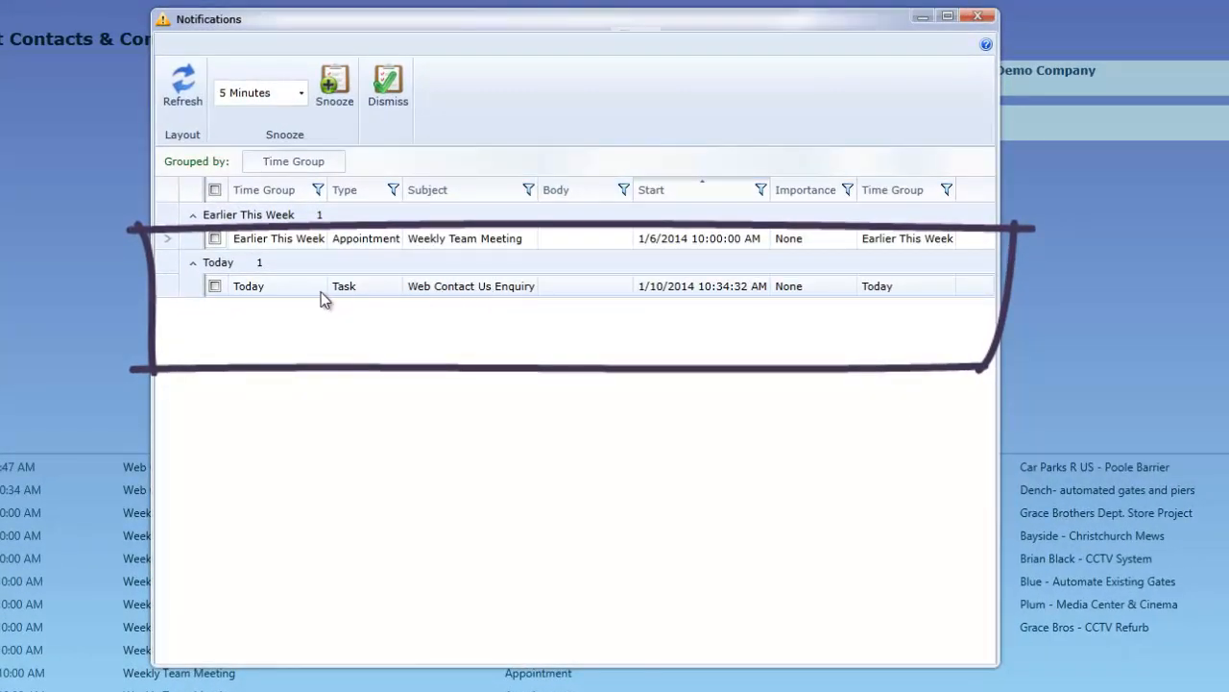
left_click(215, 285)
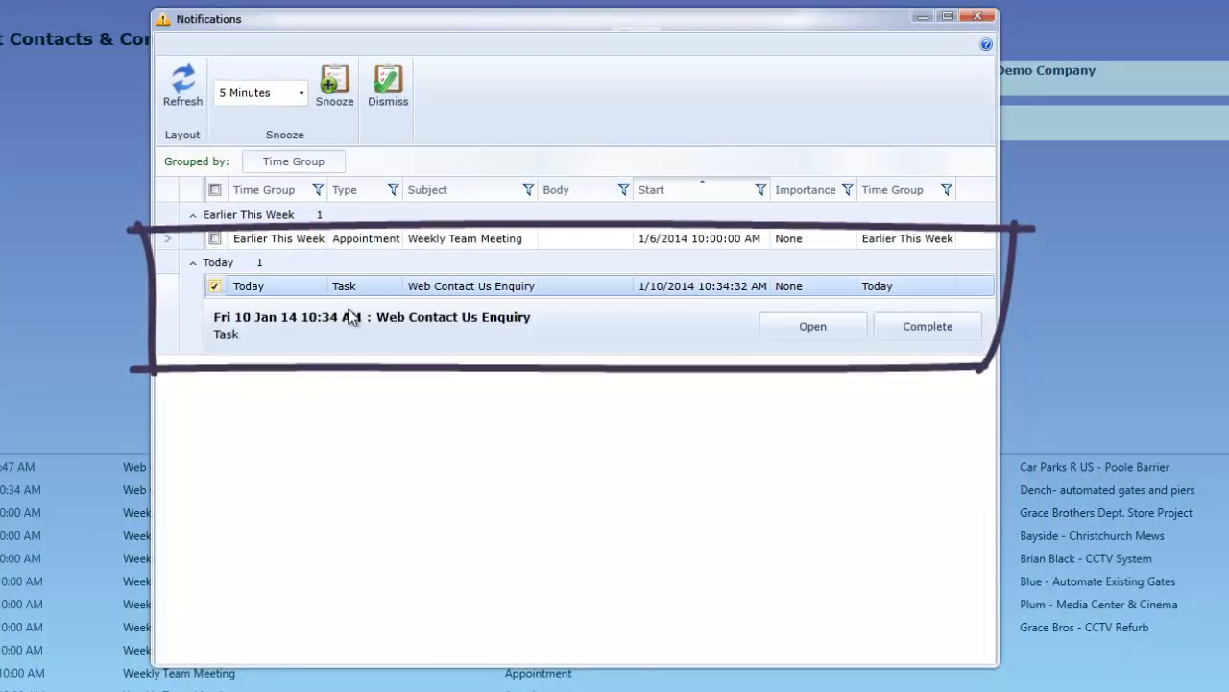
left_click(812, 327)
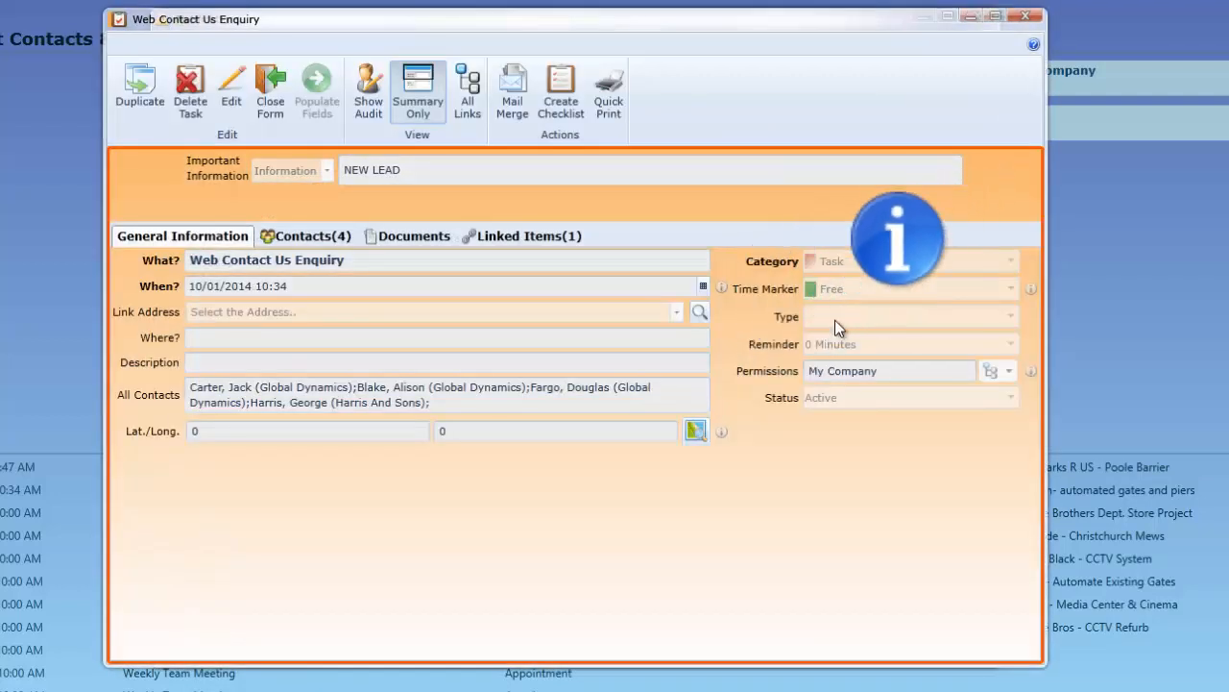
Step: Open the project linked to the enquiry task and close the task and notifications windows
left_click(511, 236)
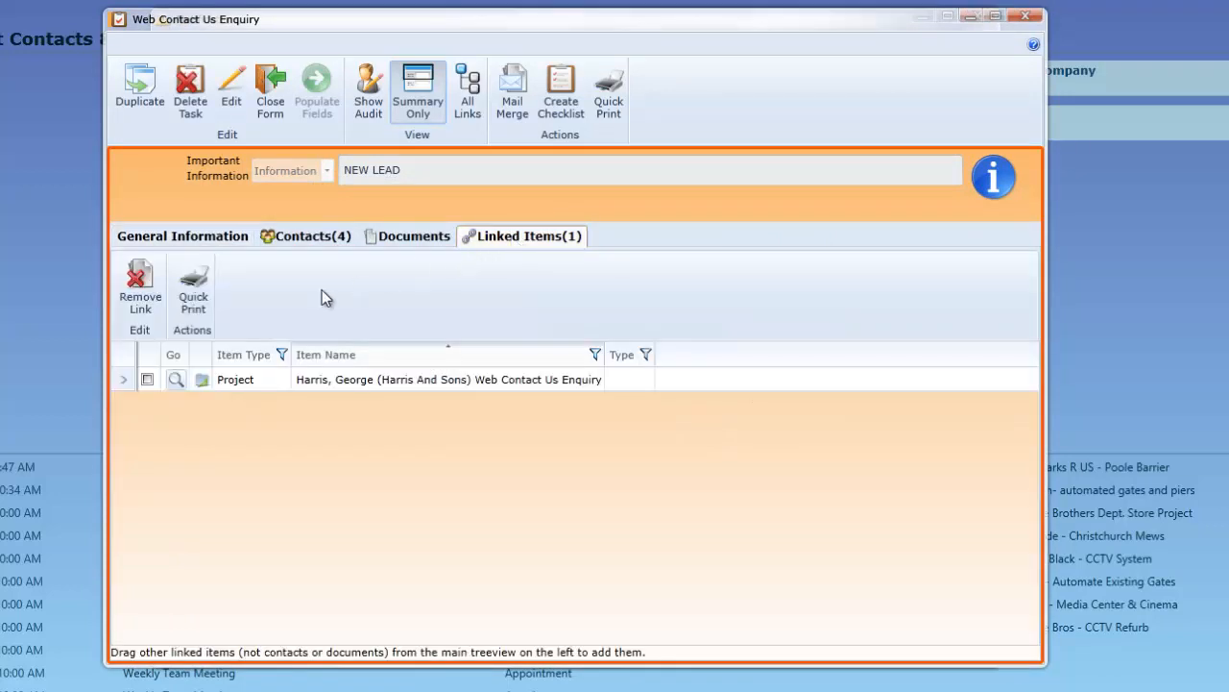
left_click(176, 379)
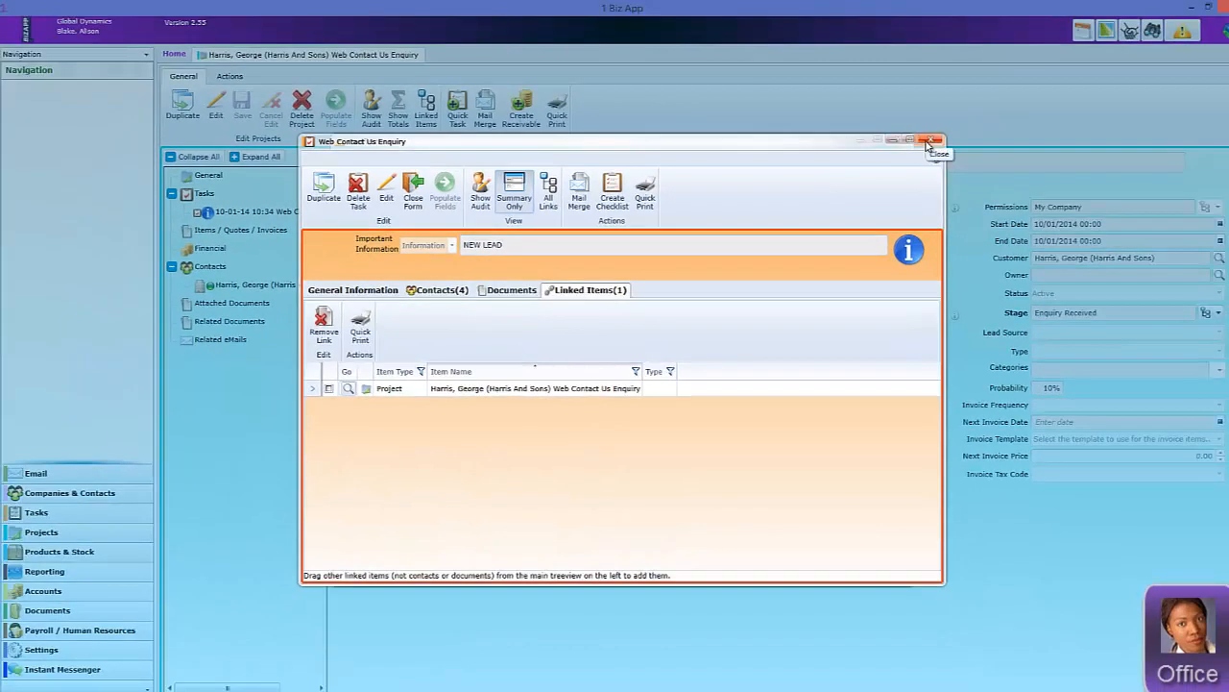
left_click(994, 56)
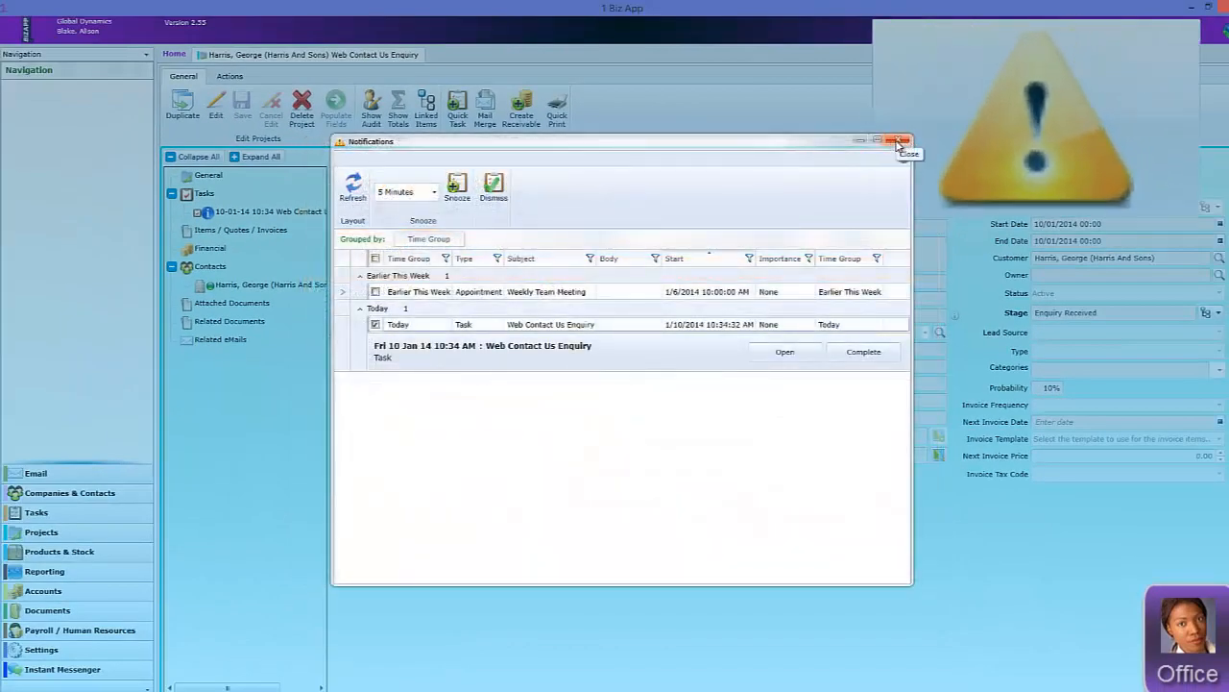
left_click(900, 141)
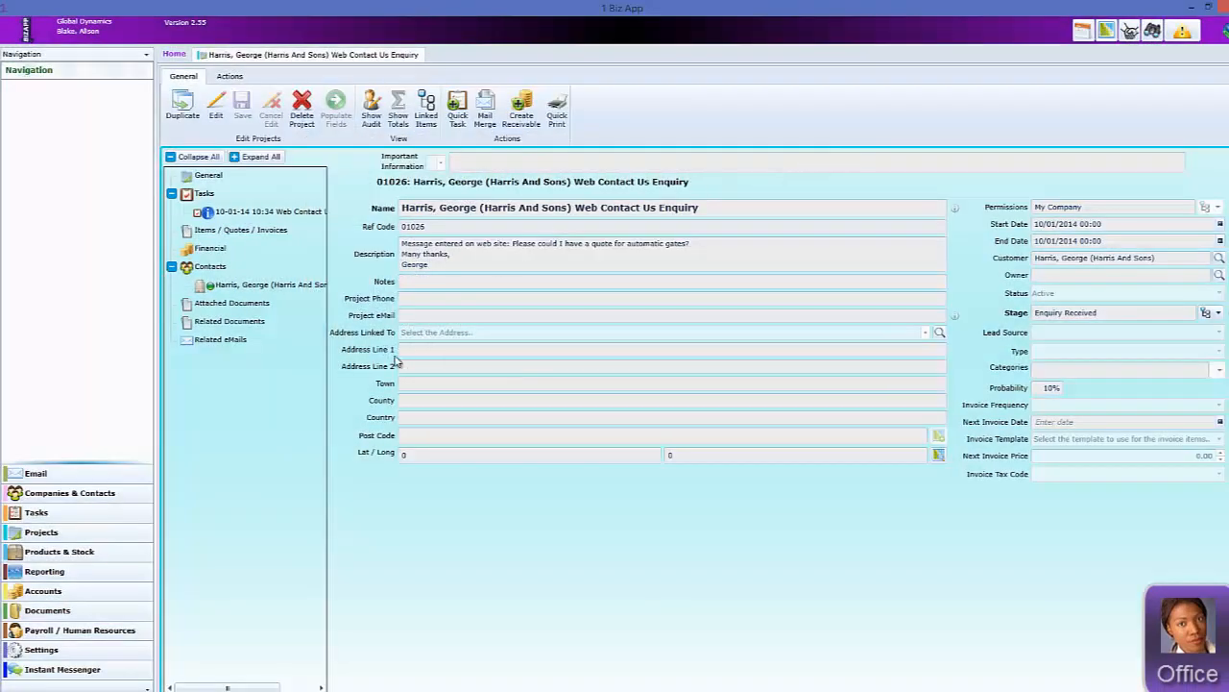
Step: Open the project customer's record for editing and fill in its town, country and coordinates from the existing post code
left_click(1219, 314)
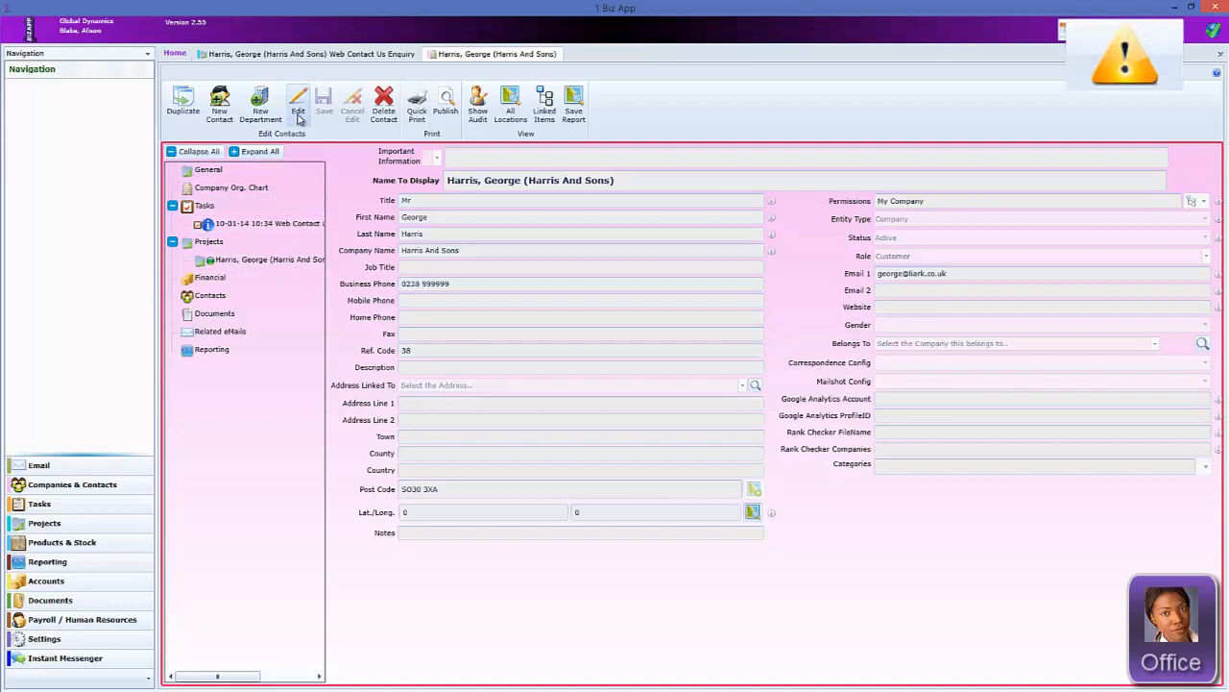
left_click(298, 109)
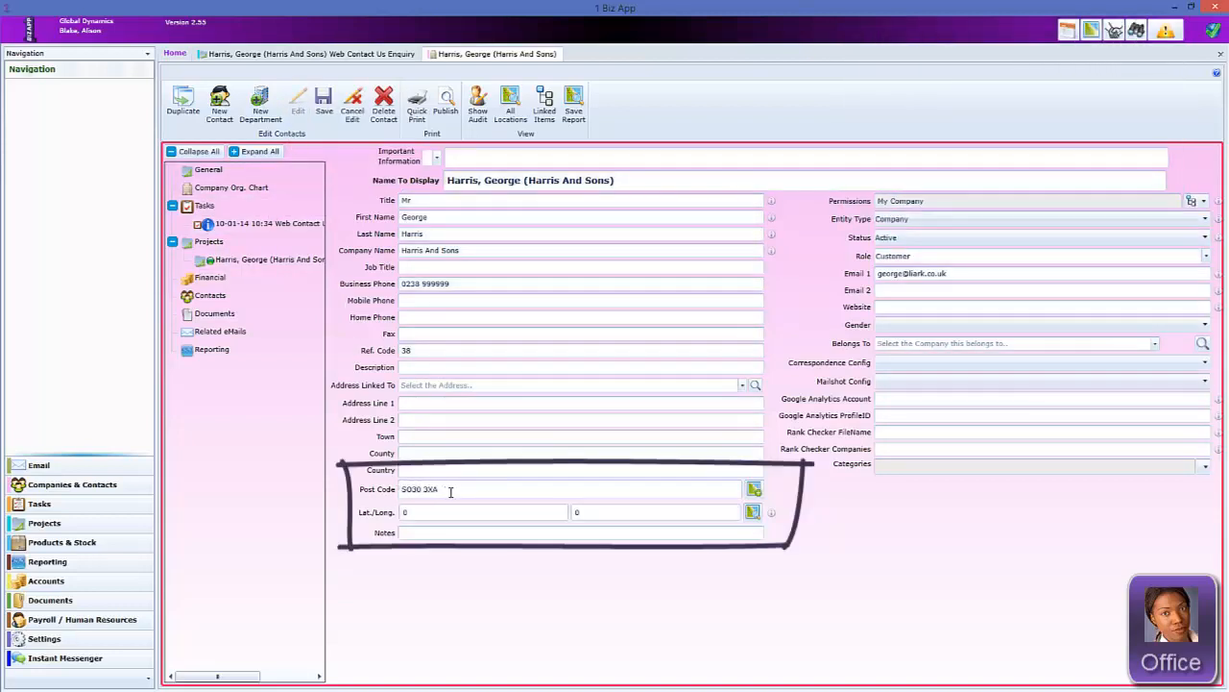
left_click(755, 490)
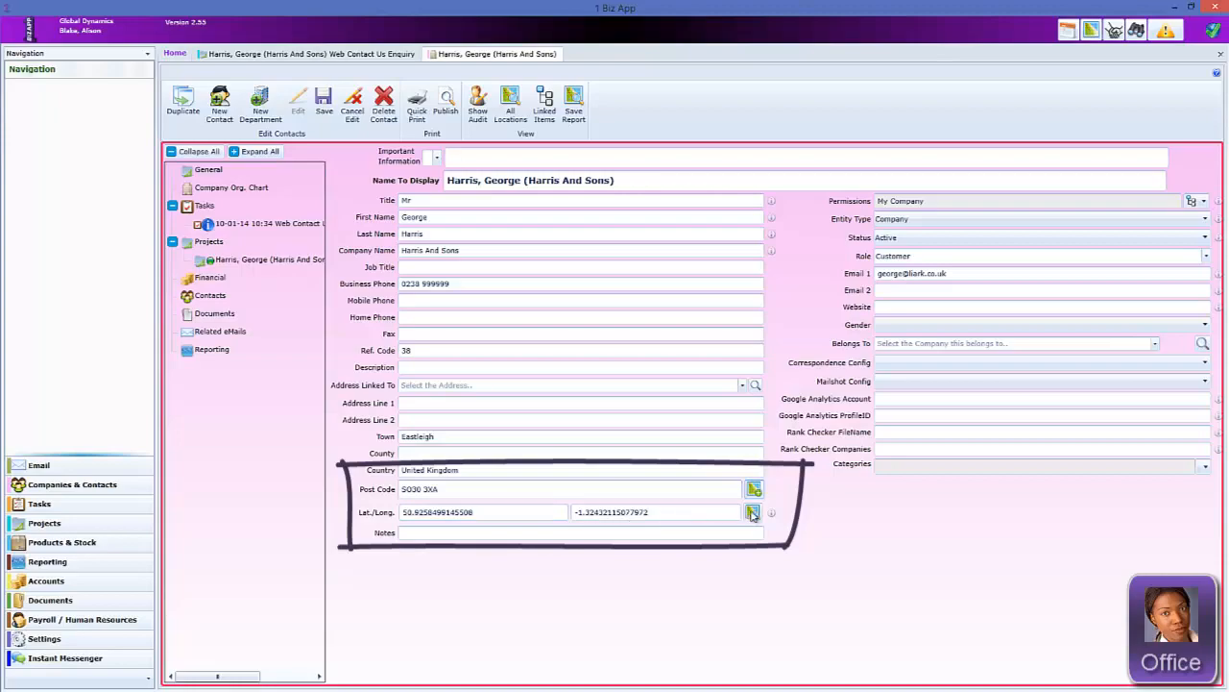
Step: Show the customer's location on the map and examine its surroundings and the nearby staff positions
left_click(754, 512)
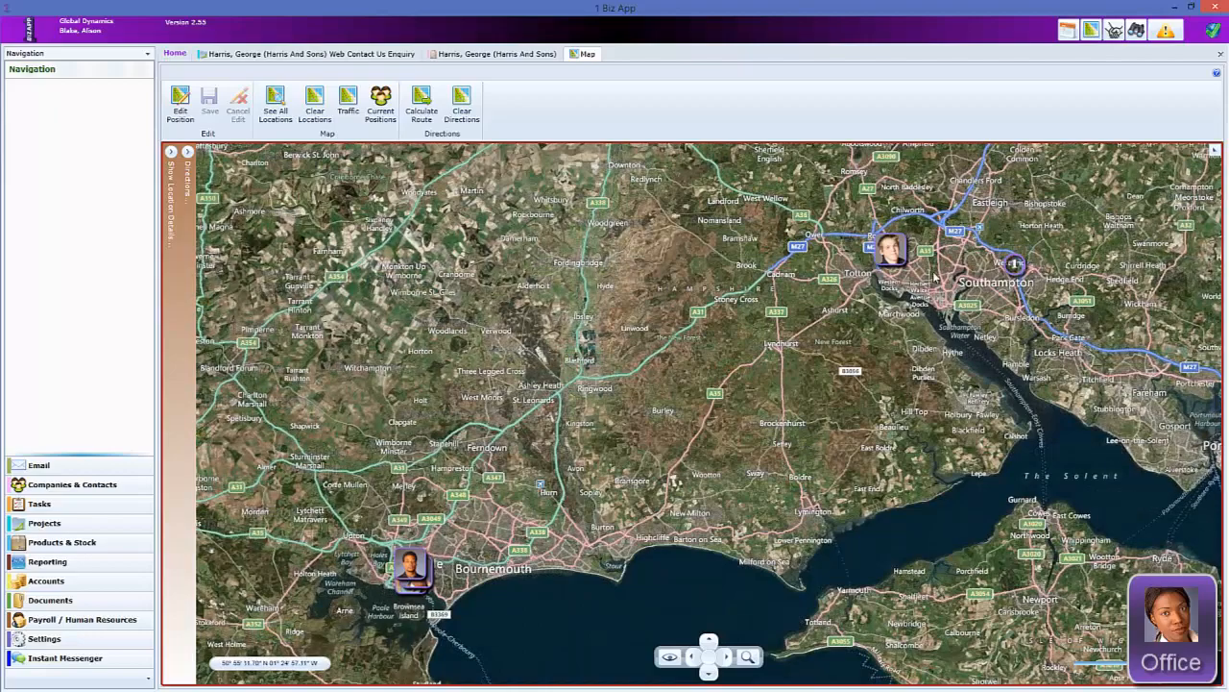
scroll(938, 279, "up", 1)
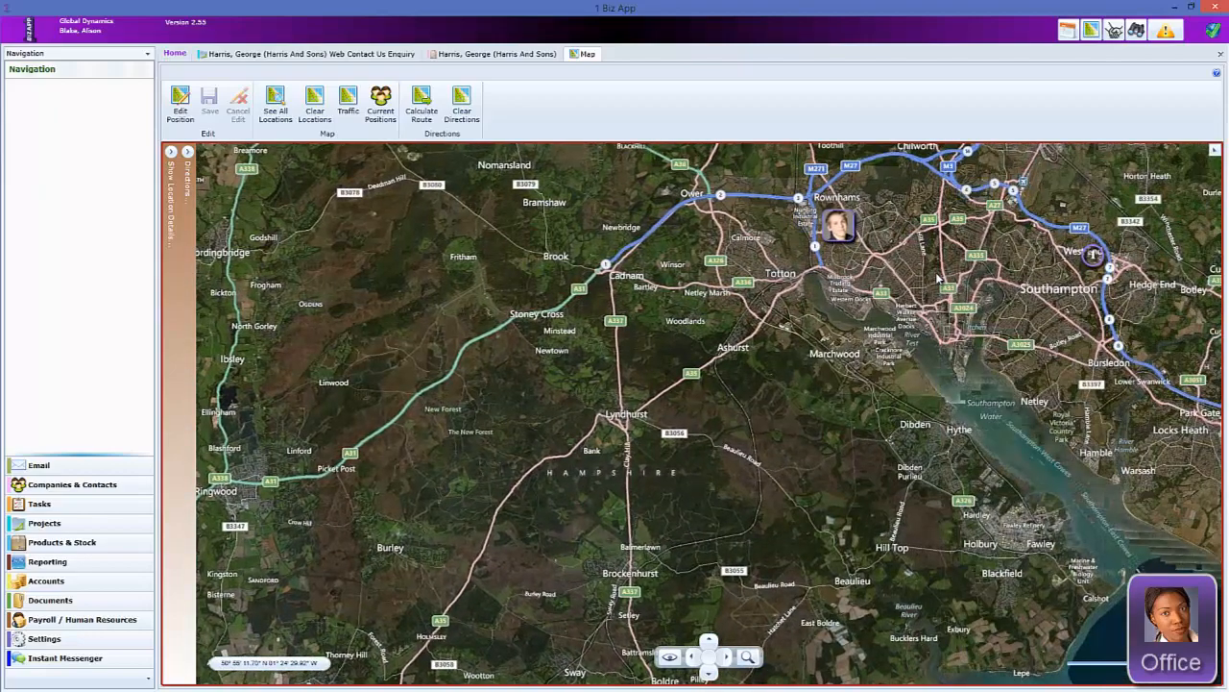
scroll(938, 279, "up", 1)
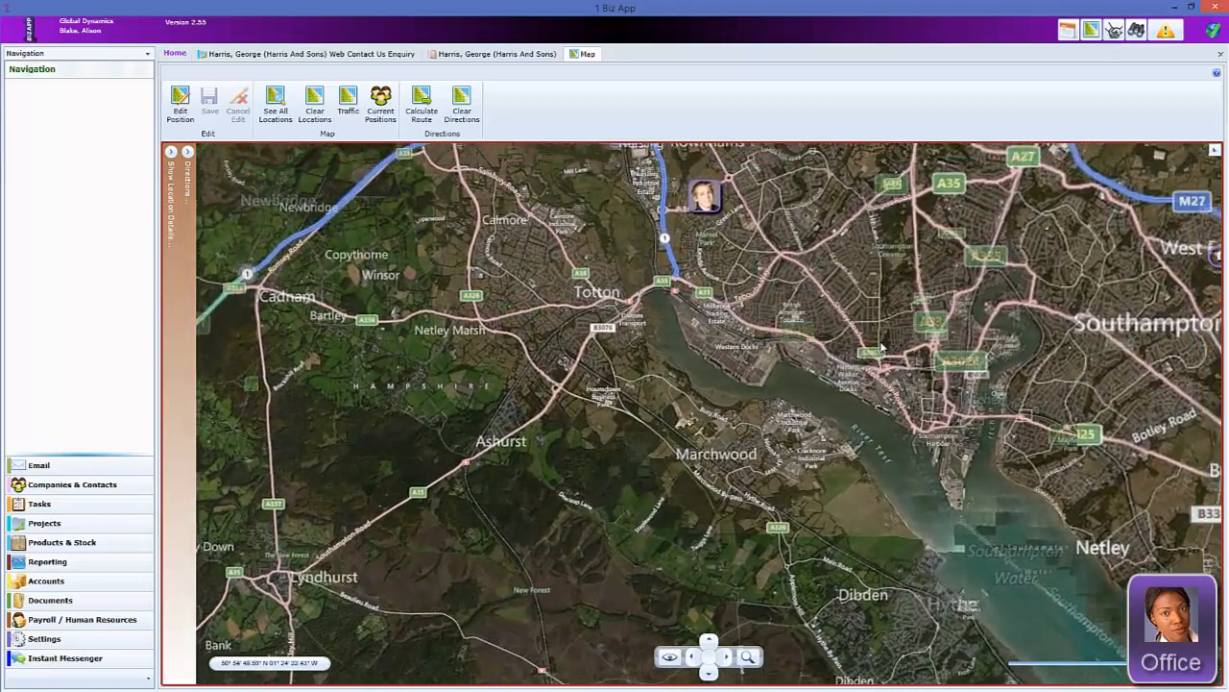
left_click_drag(881, 347, 772, 400)
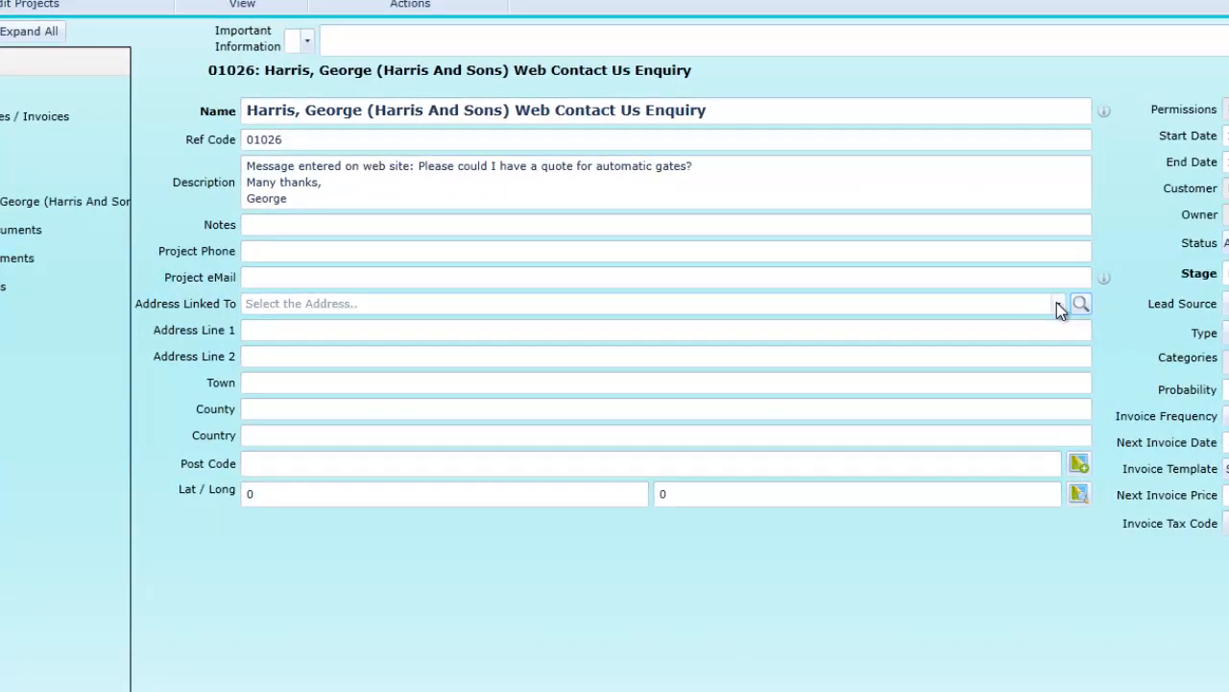
Step: Link the enquiry project's address to the Harris And Sons customer and set the project type to Automated Gates
left_click(1057, 306)
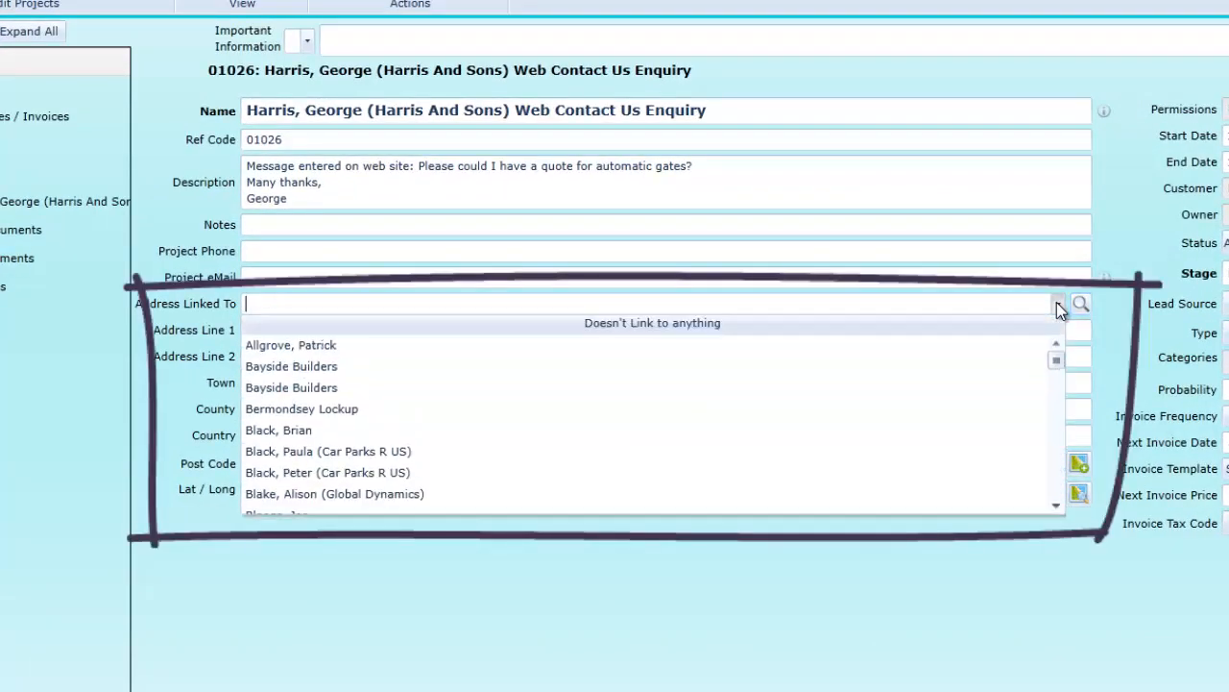
left_click_drag(1060, 367, 1054, 421)
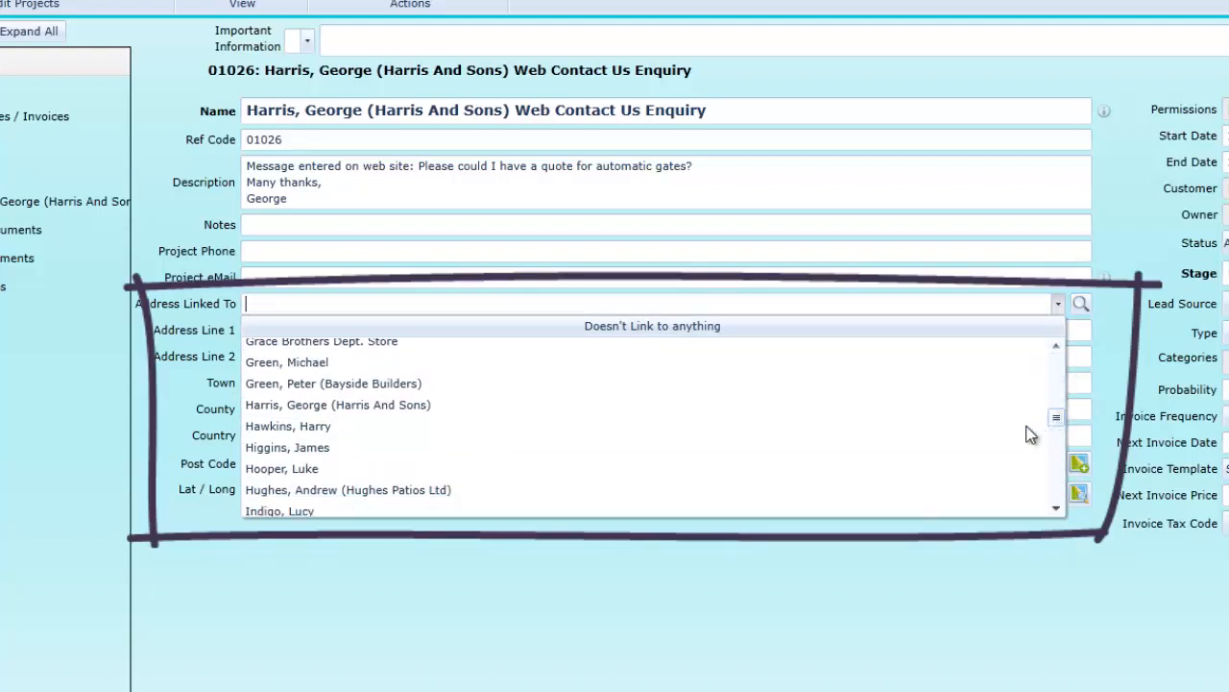
left_click(374, 405)
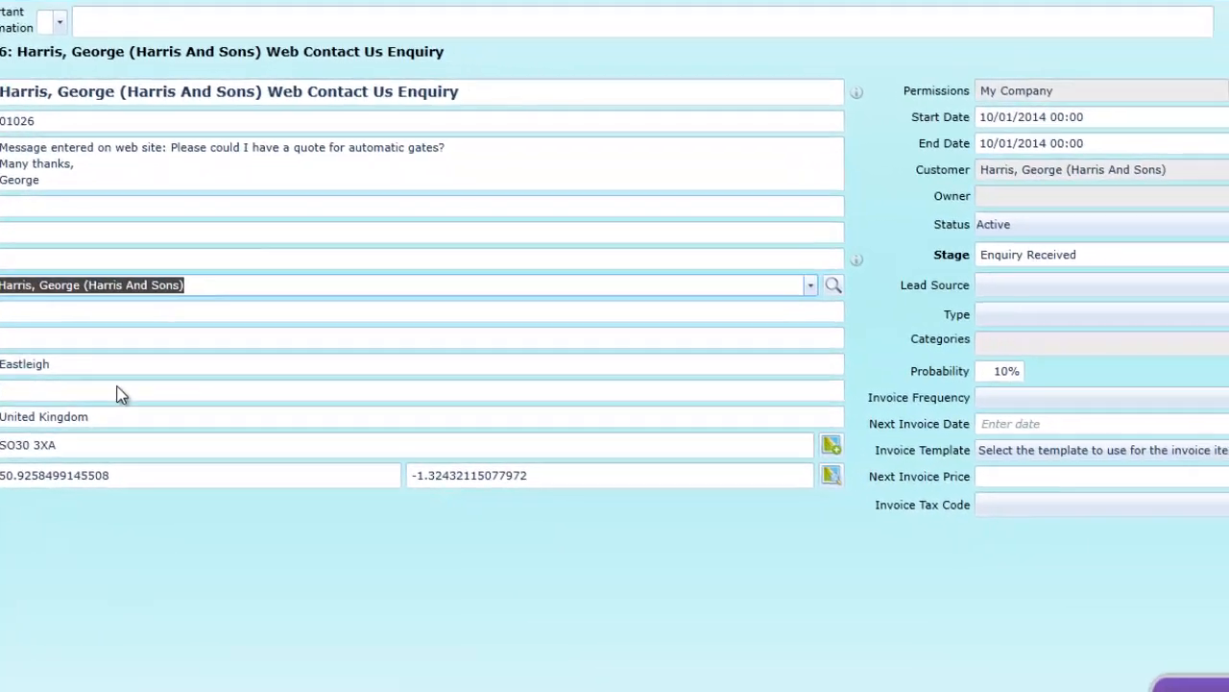
left_click(1215, 310)
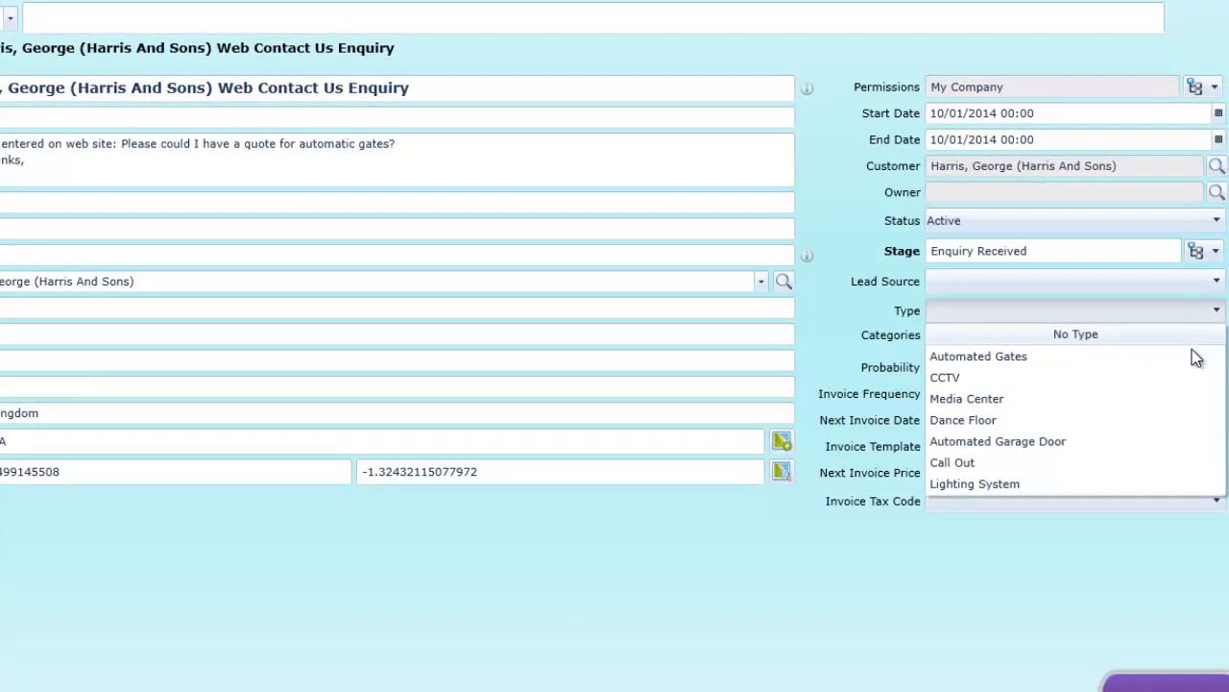
left_click(1014, 355)
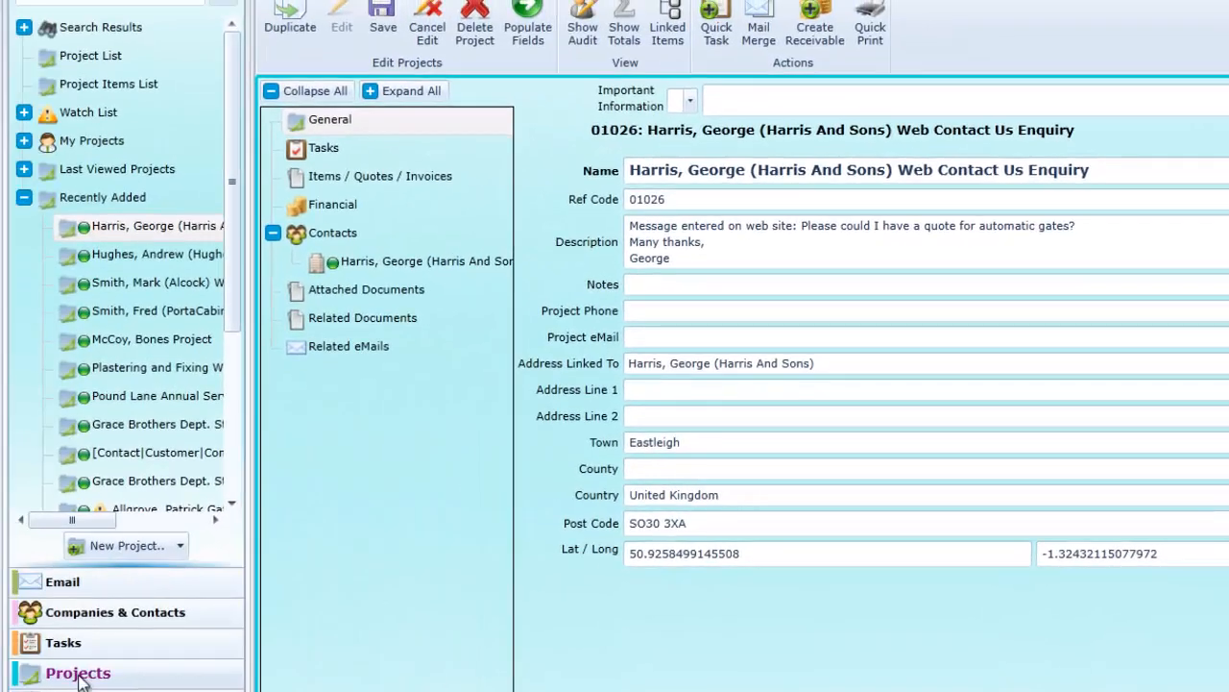
Step: Add the second employee listed under Global Dynamics to the project's contacts and save the project
left_click(69, 611)
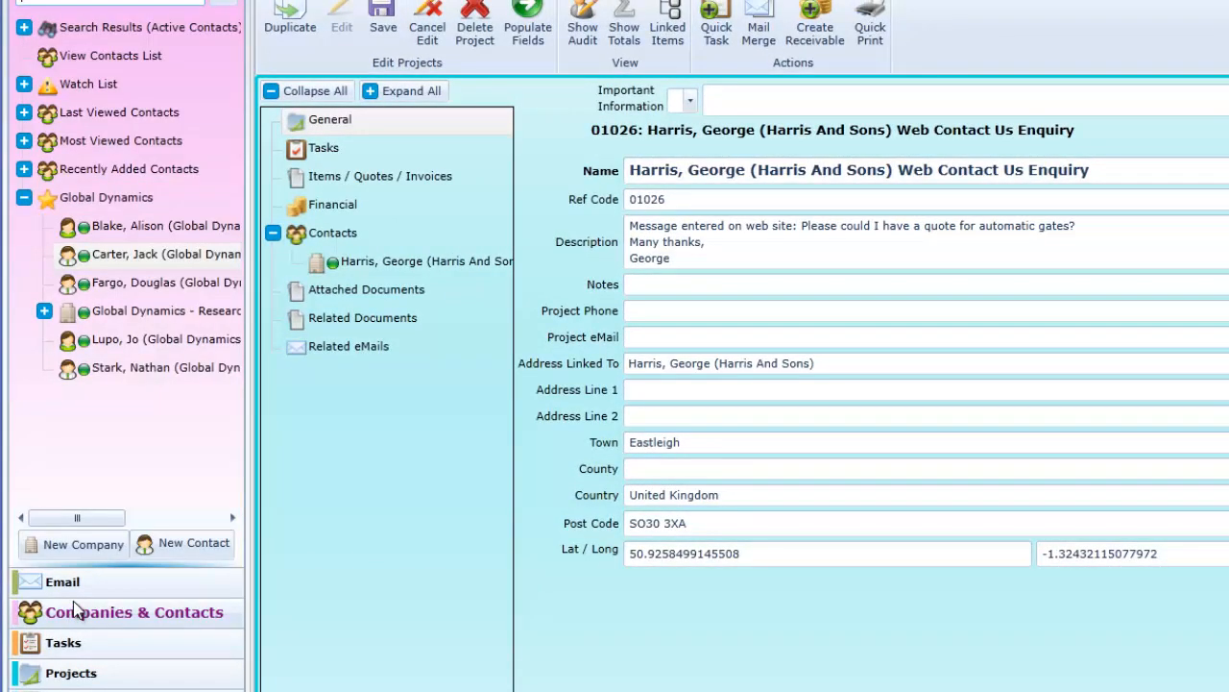
left_click_drag(107, 254, 304, 259)
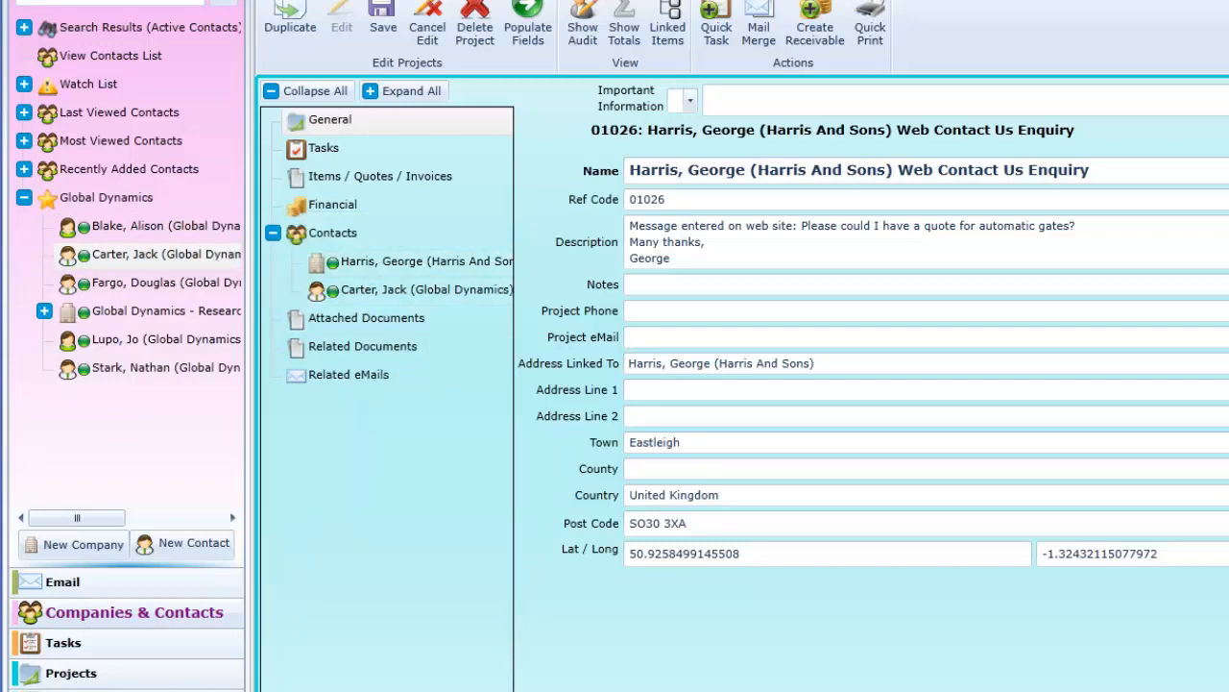
left_click(384, 13)
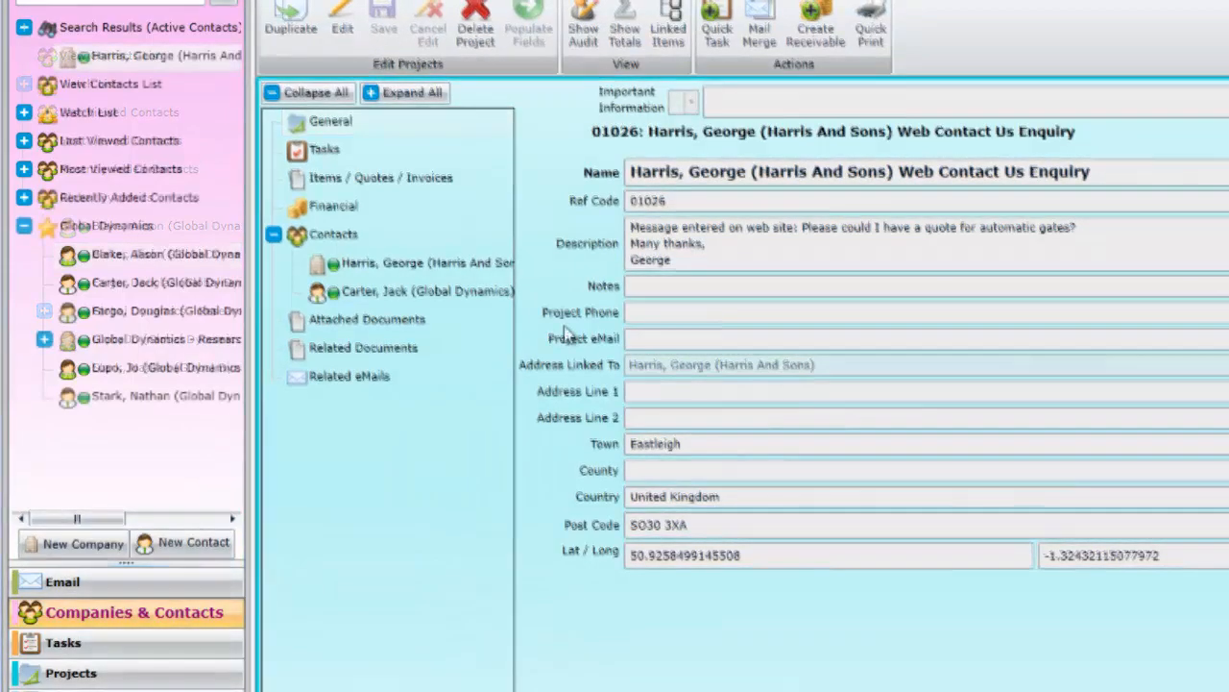
Step: Open the full task list and display it in the Calendar layout
left_click(99, 644)
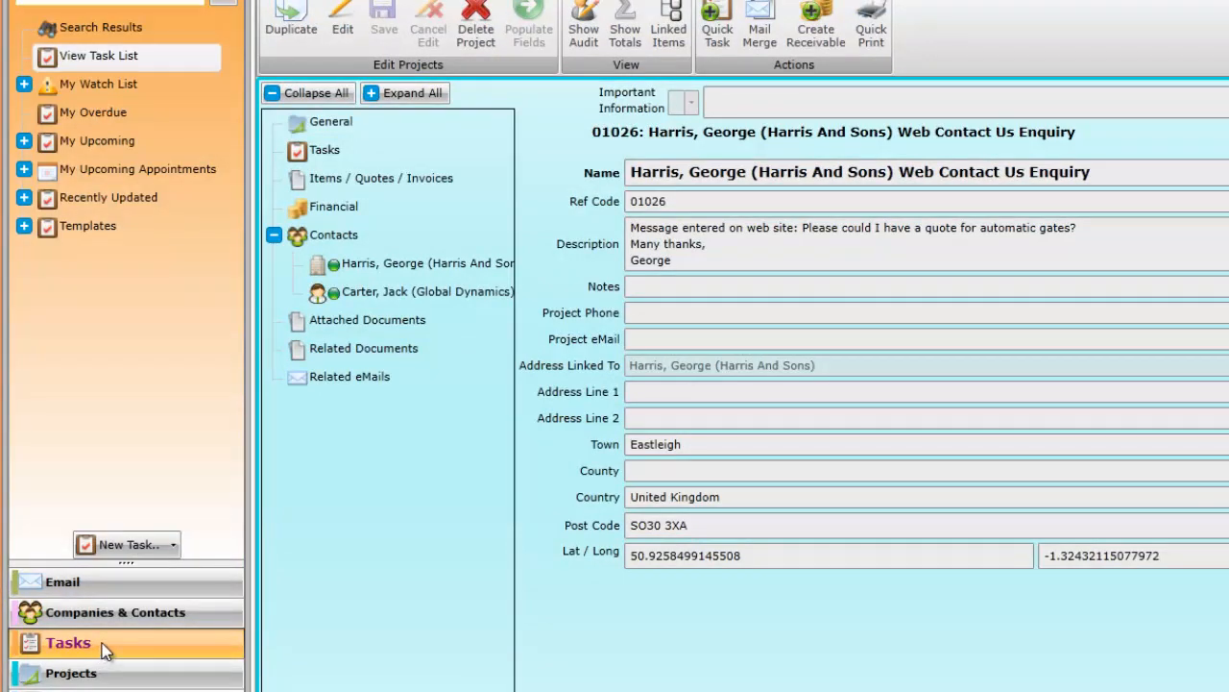
left_click(124, 57)
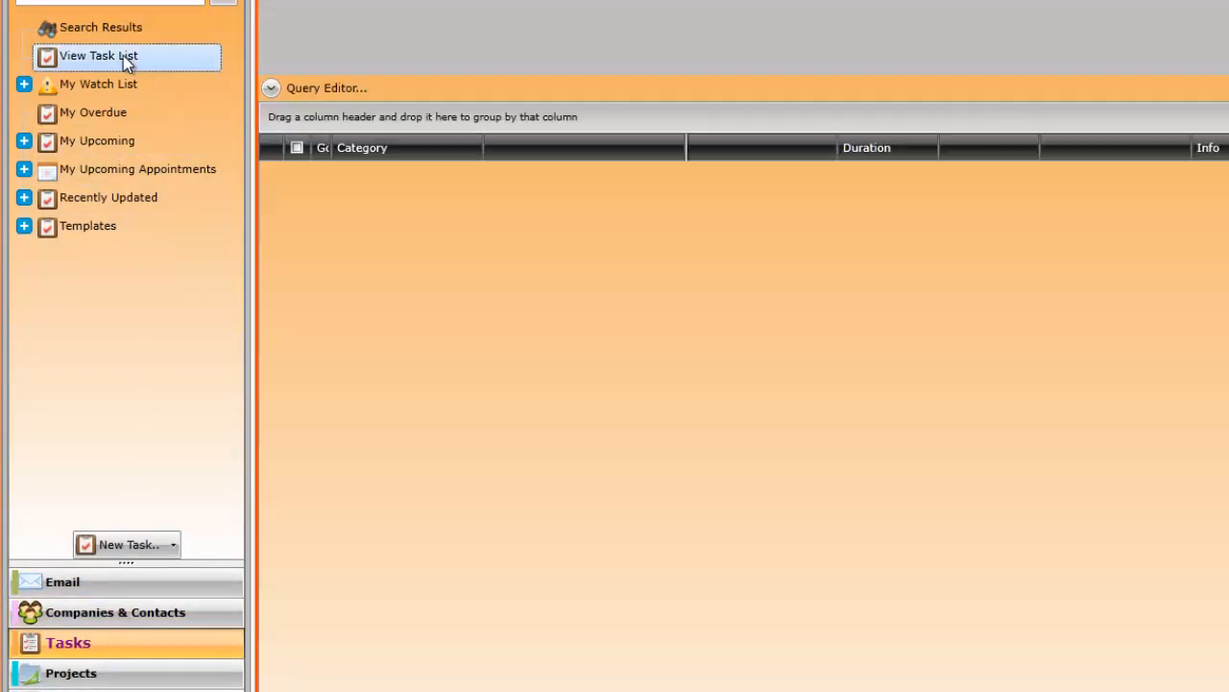
left_click(707, 37)
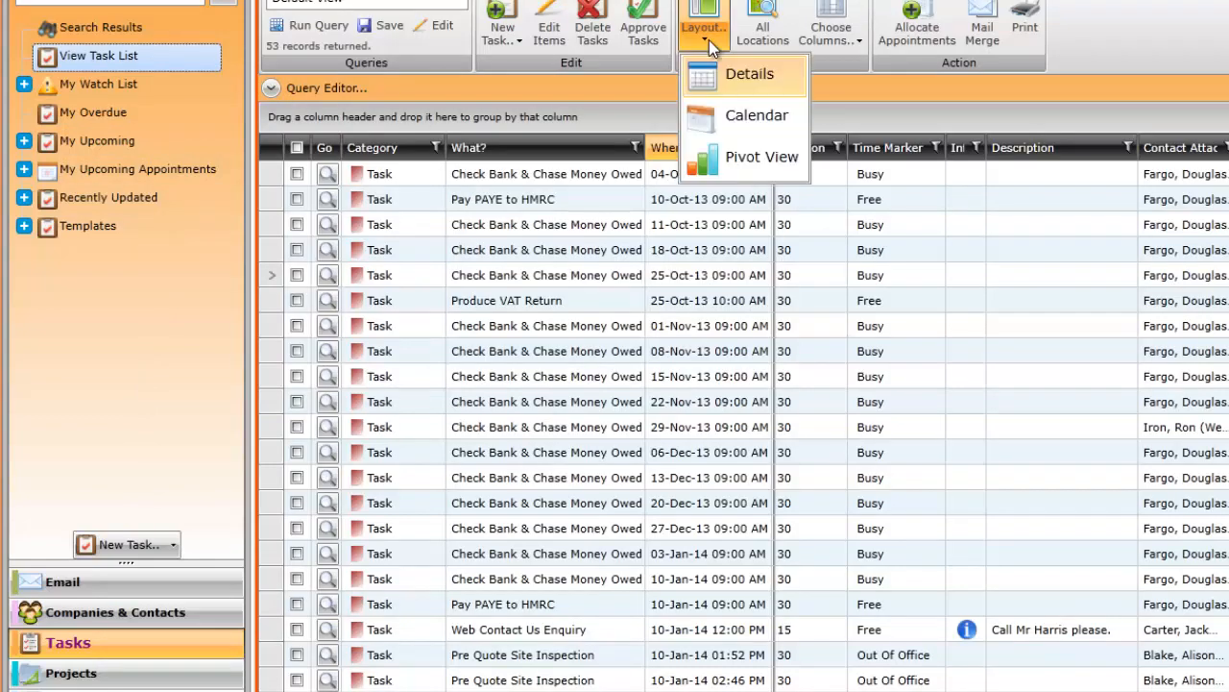
left_click(722, 123)
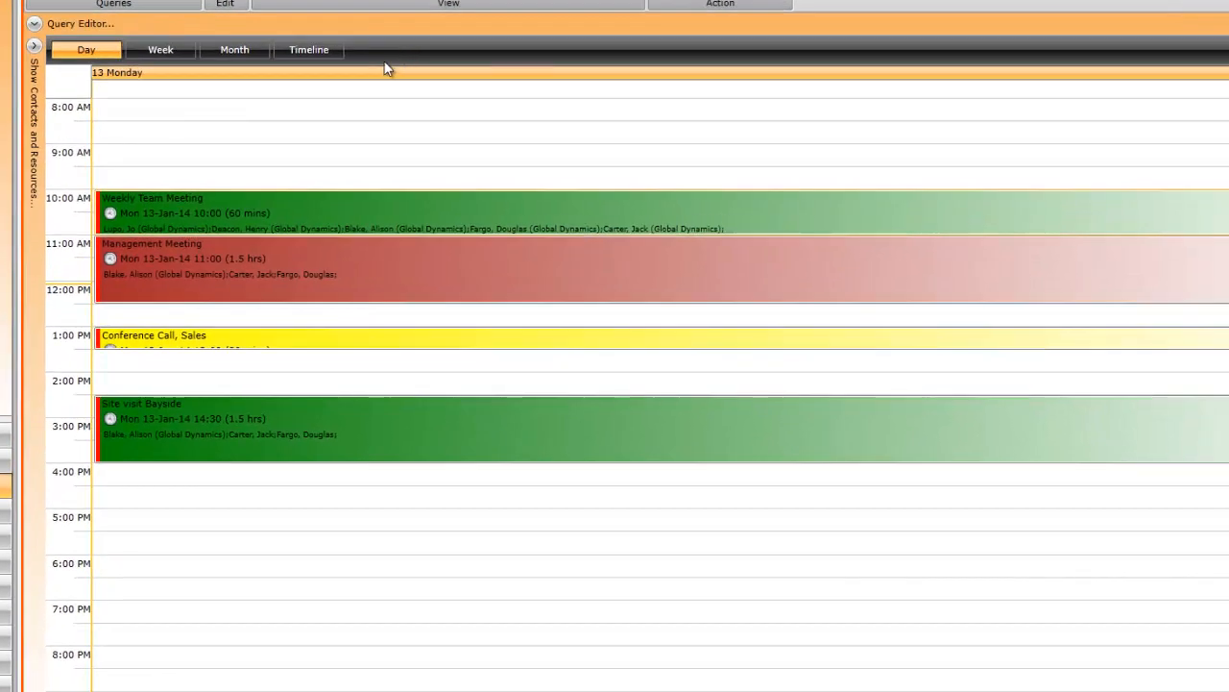
Step: Filter the calendar to only the employee just added to the project and show the whole week
left_click(570, 1)
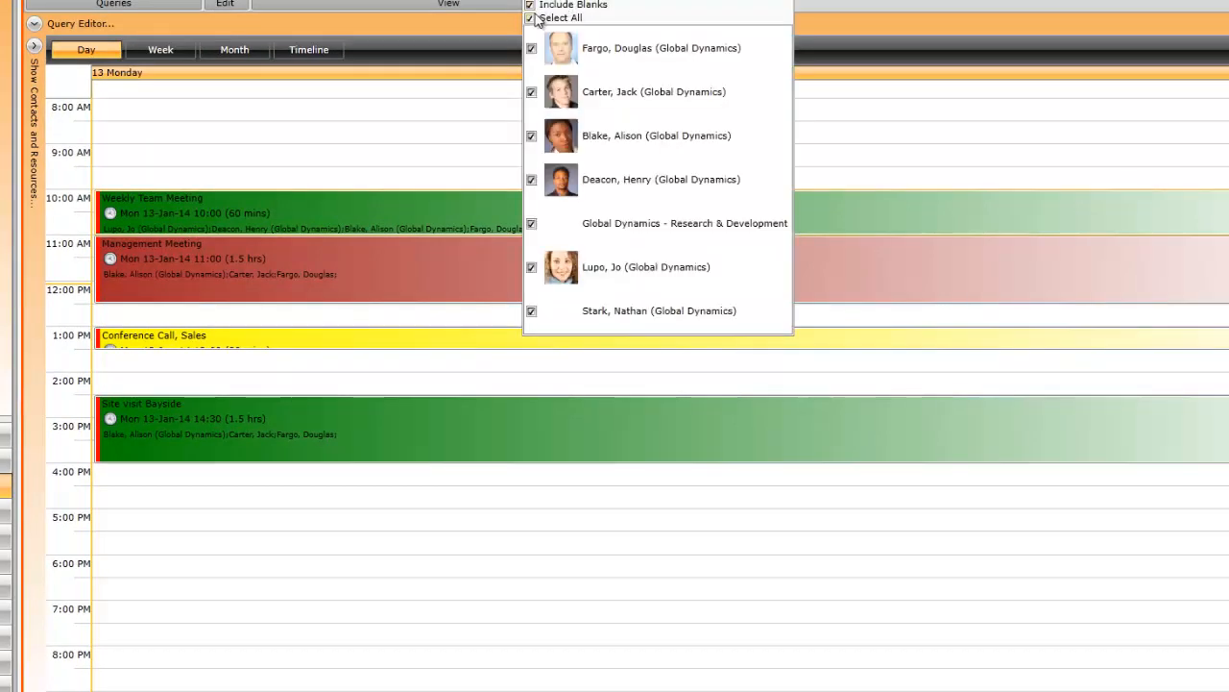
left_click(532, 18)
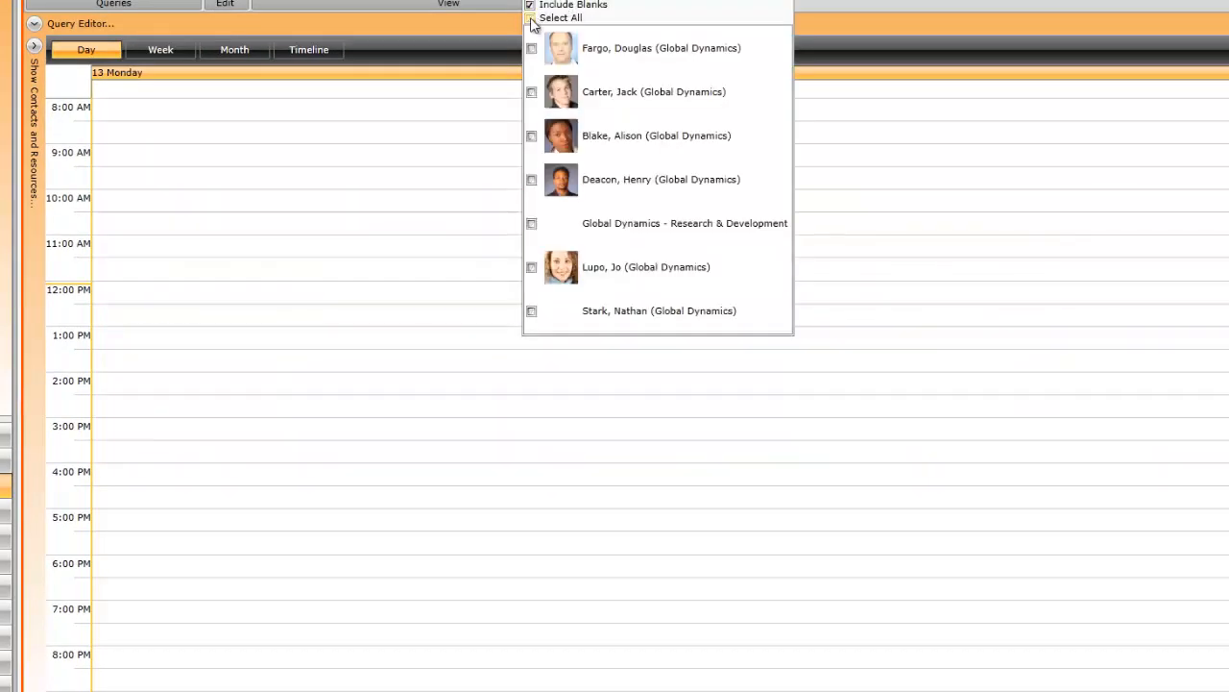
left_click(532, 93)
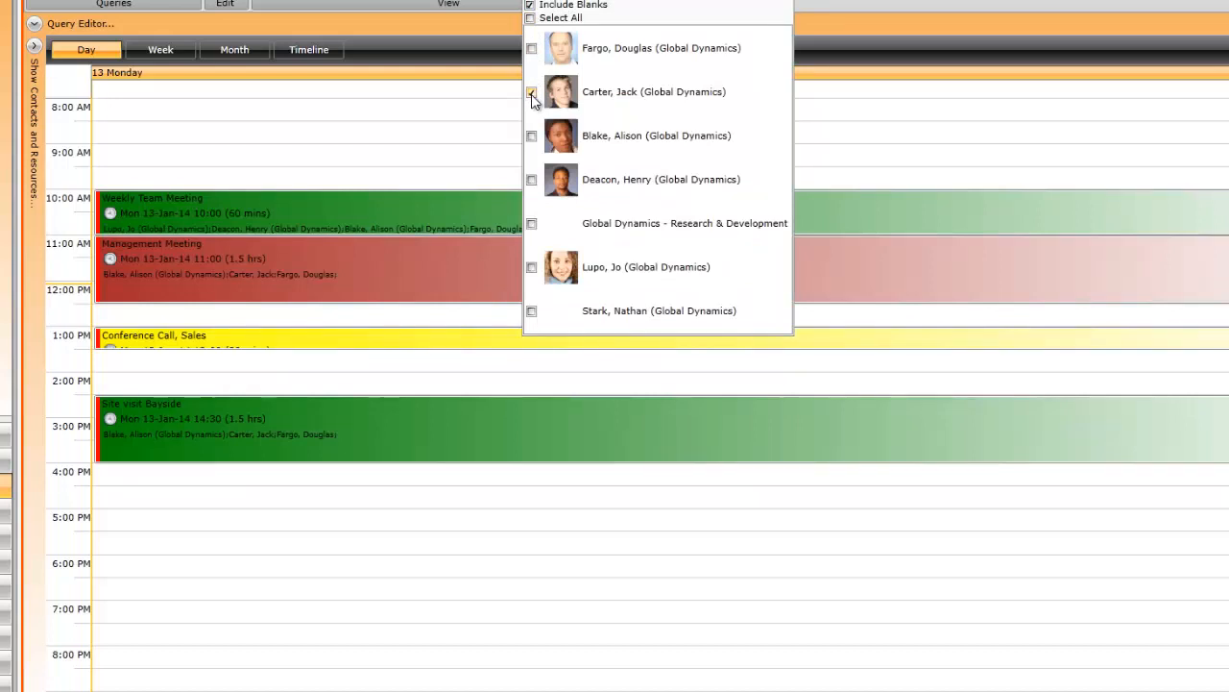
left_click(158, 49)
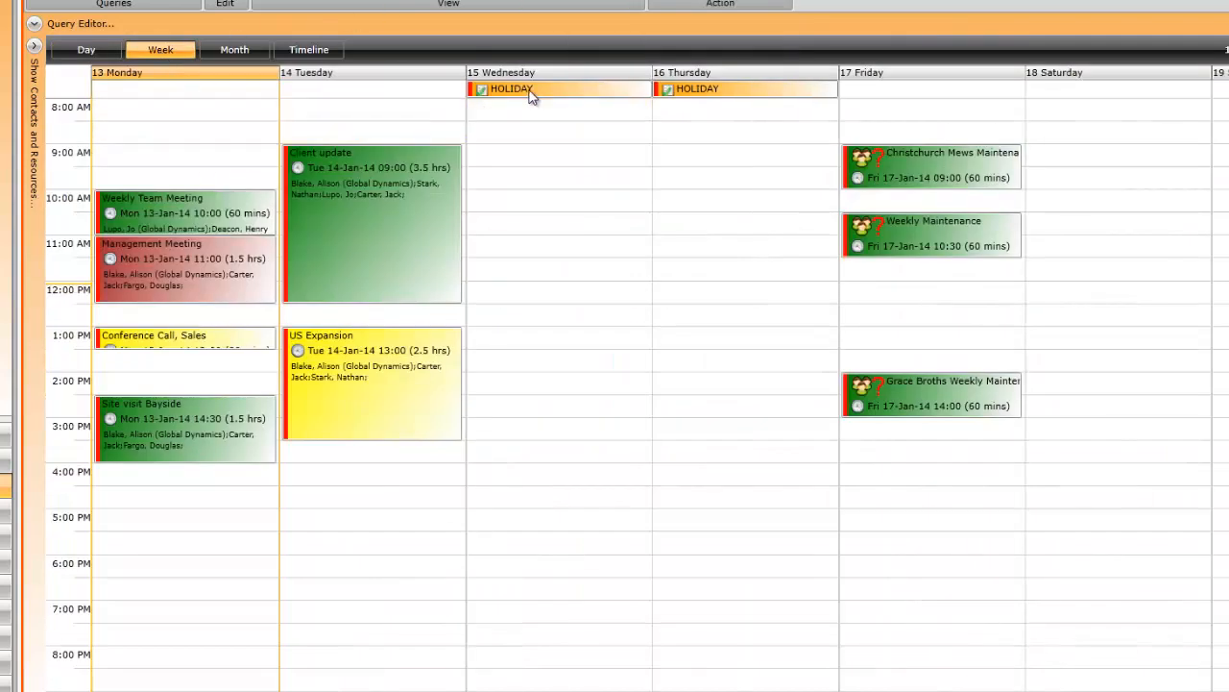
mouse_move(530, 93)
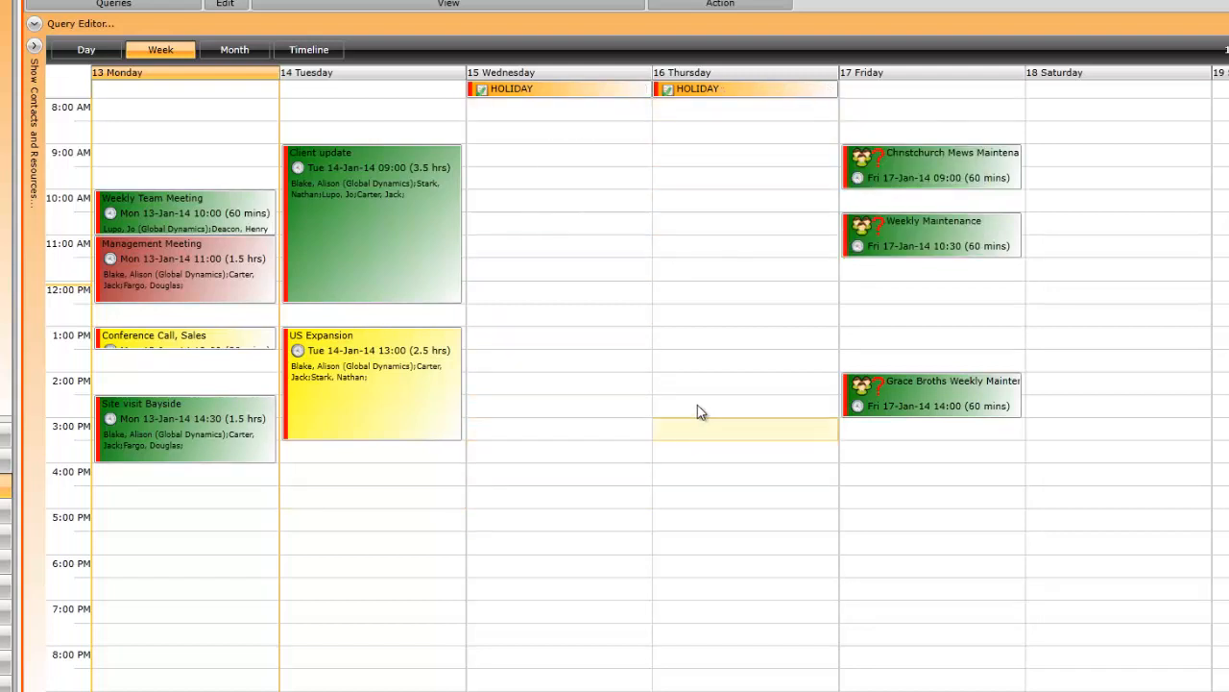
Step: Create an appointment on Friday 17 January 2014 at 12:00 titled "Harris Site Visit"
left_click(860, 290)
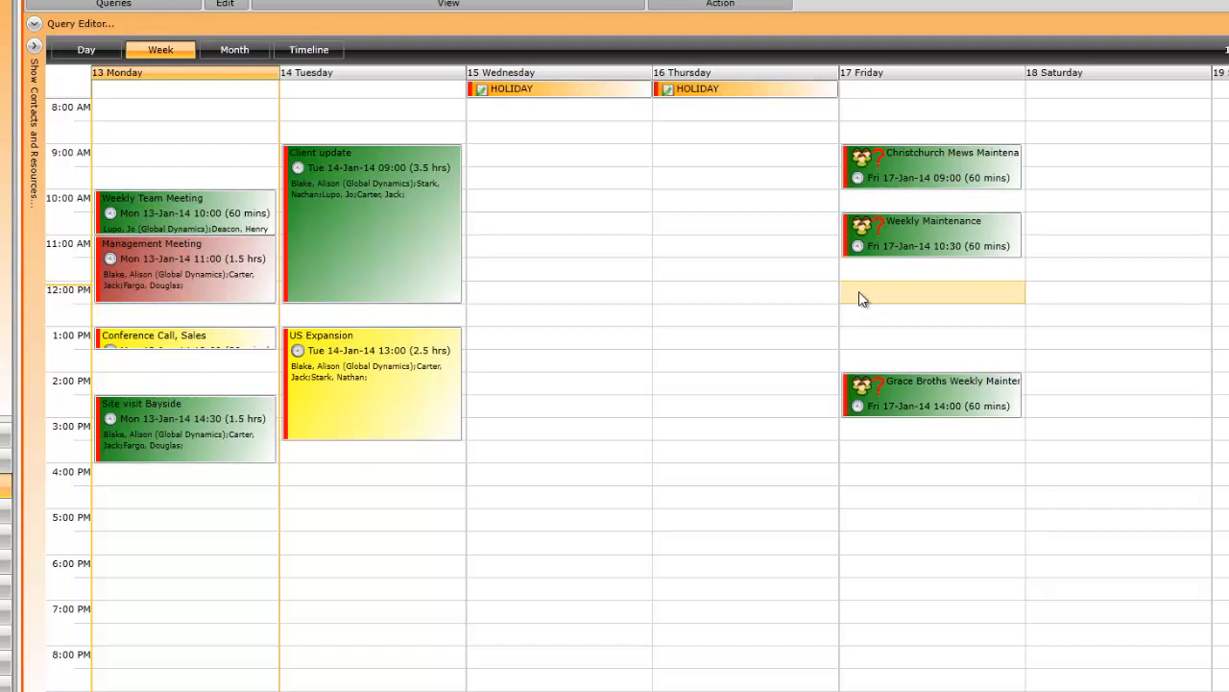
double_click(889, 290)
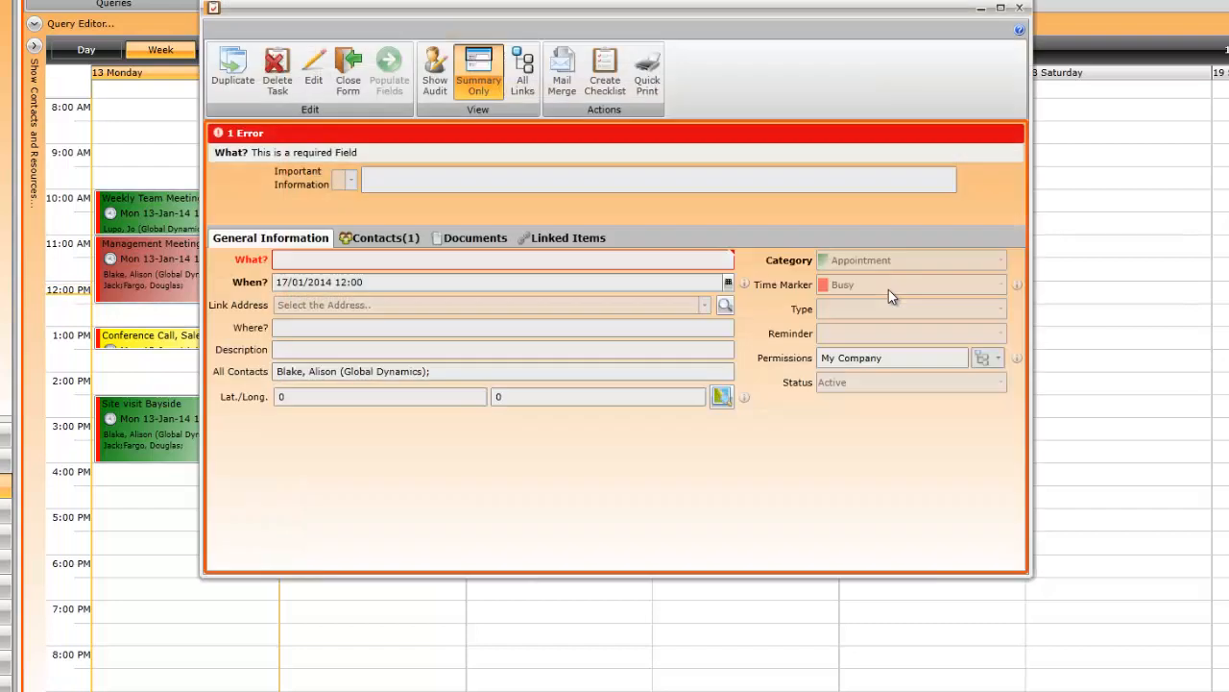
left_click(314, 70)
left_click(390, 257)
type("Harris Site Visit")
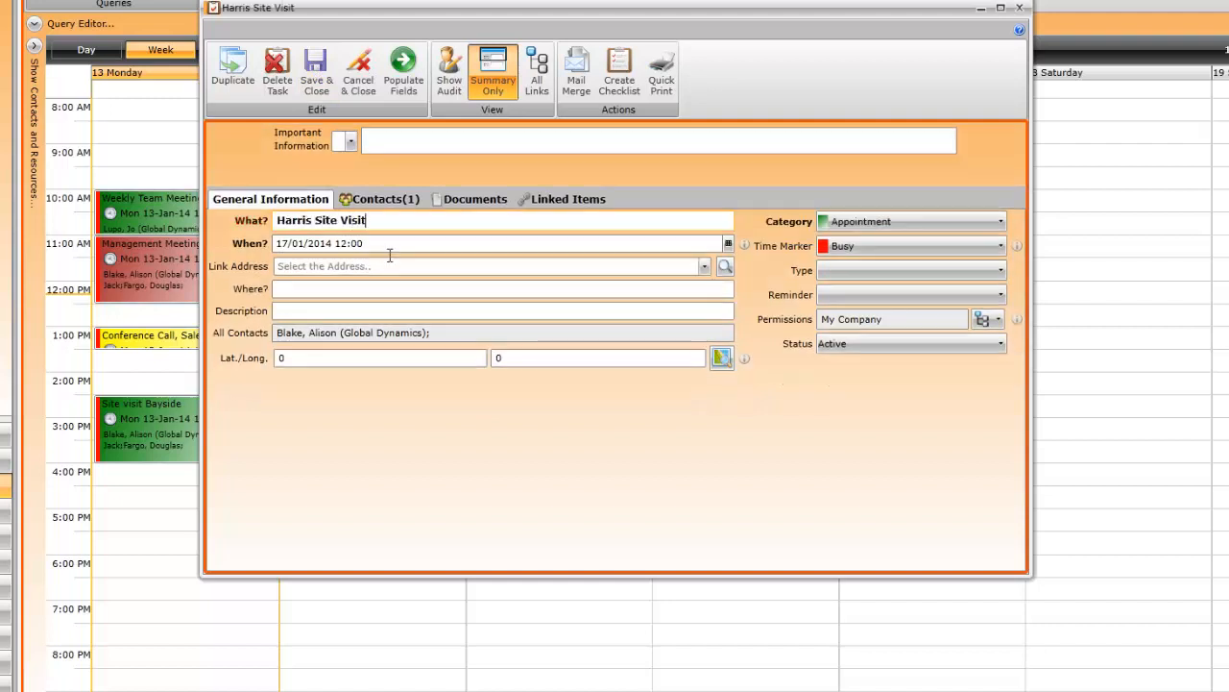
Step: Make the project's assigned employee the site visit appointment's only contact, and show all of the appointment's general details instead of the summary
left_click(382, 199)
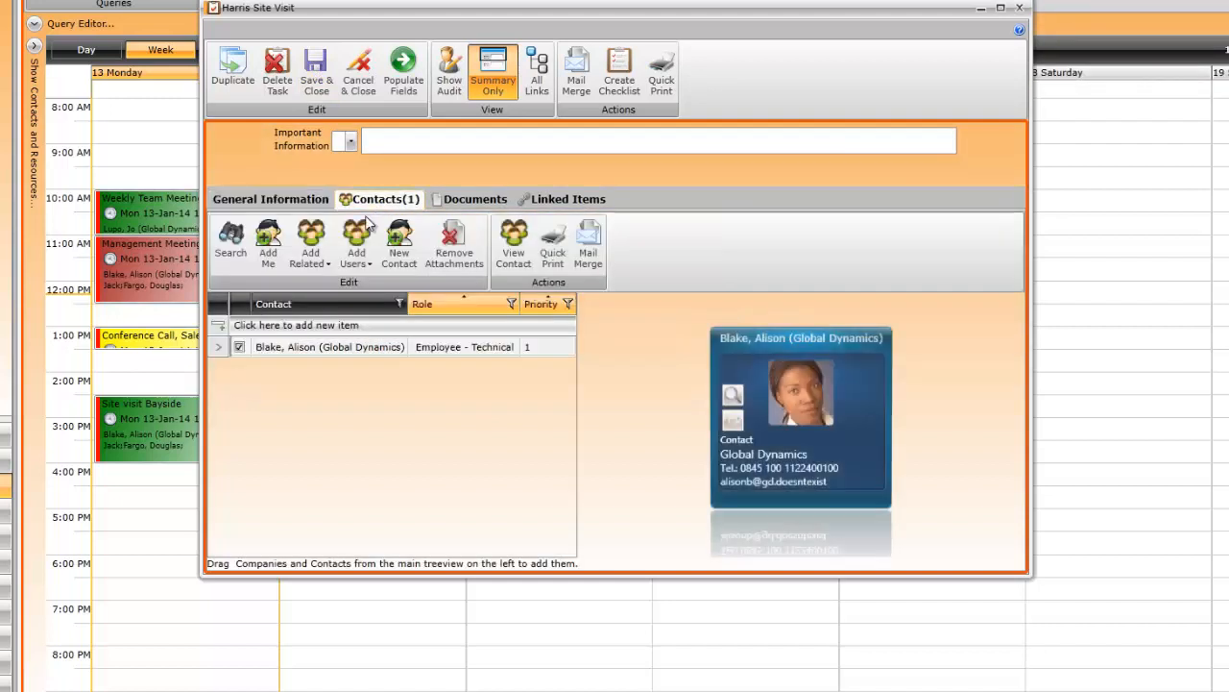
left_click(352, 240)
left_click(349, 254)
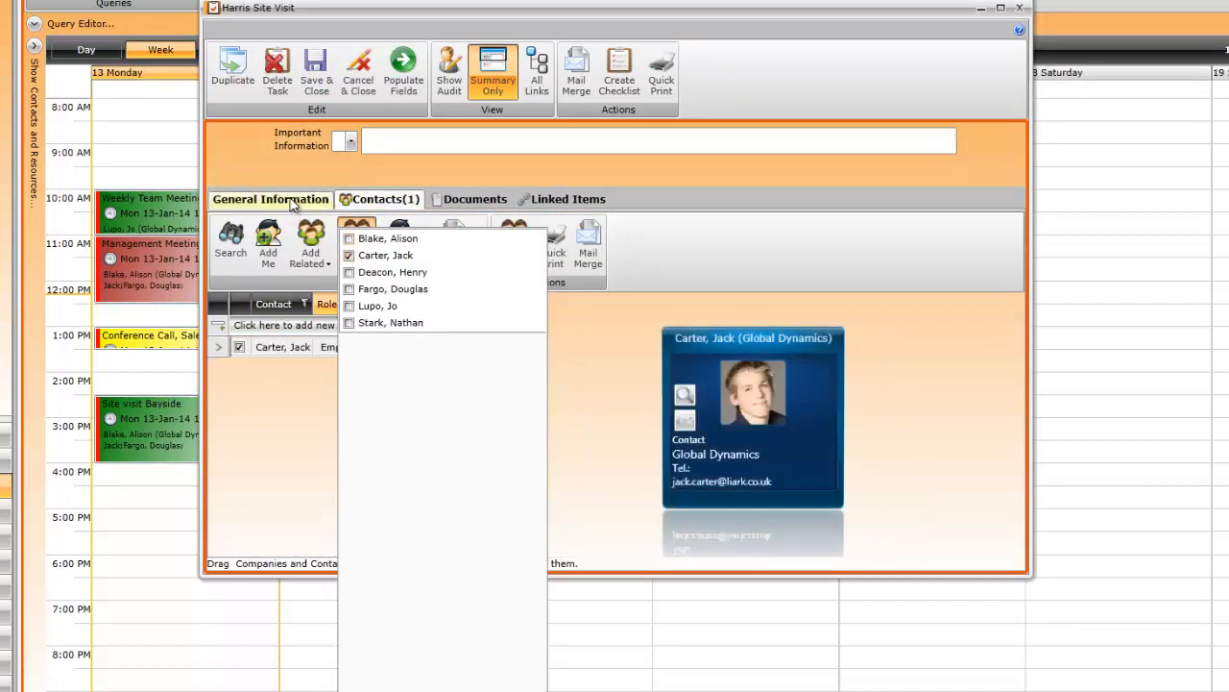
left_click(271, 198)
left_click(492, 70)
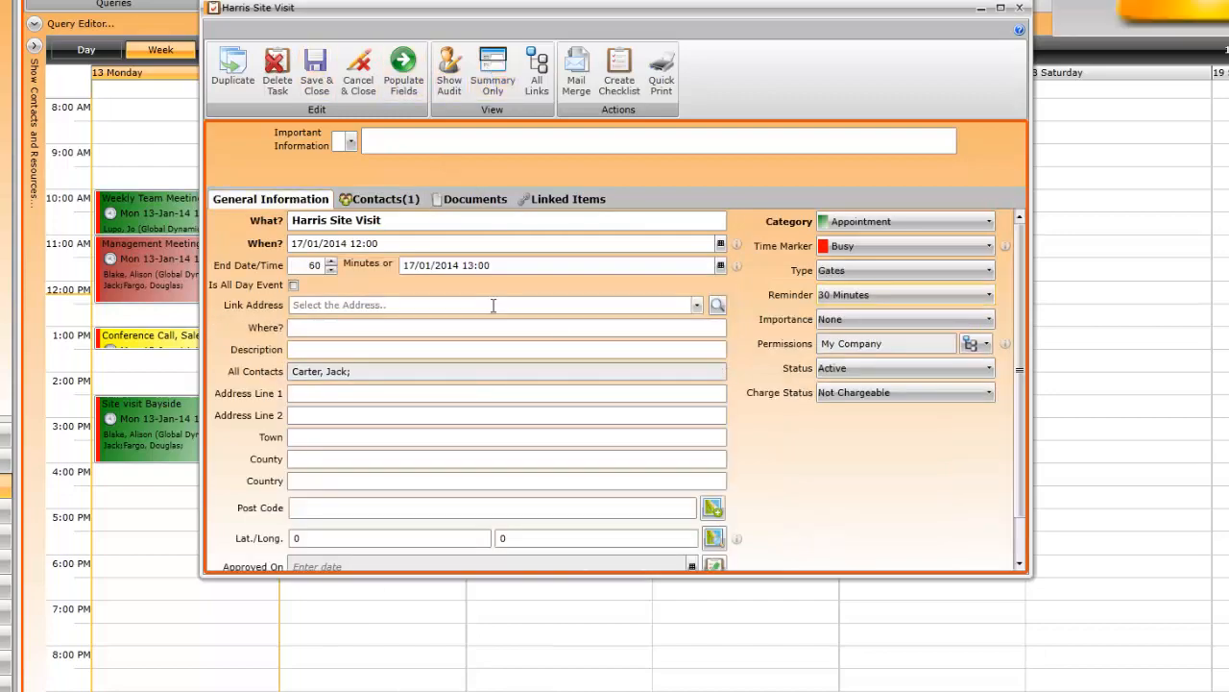
Step: Link the customer's web enquiry project to the site visit appointment
left_click(566, 199)
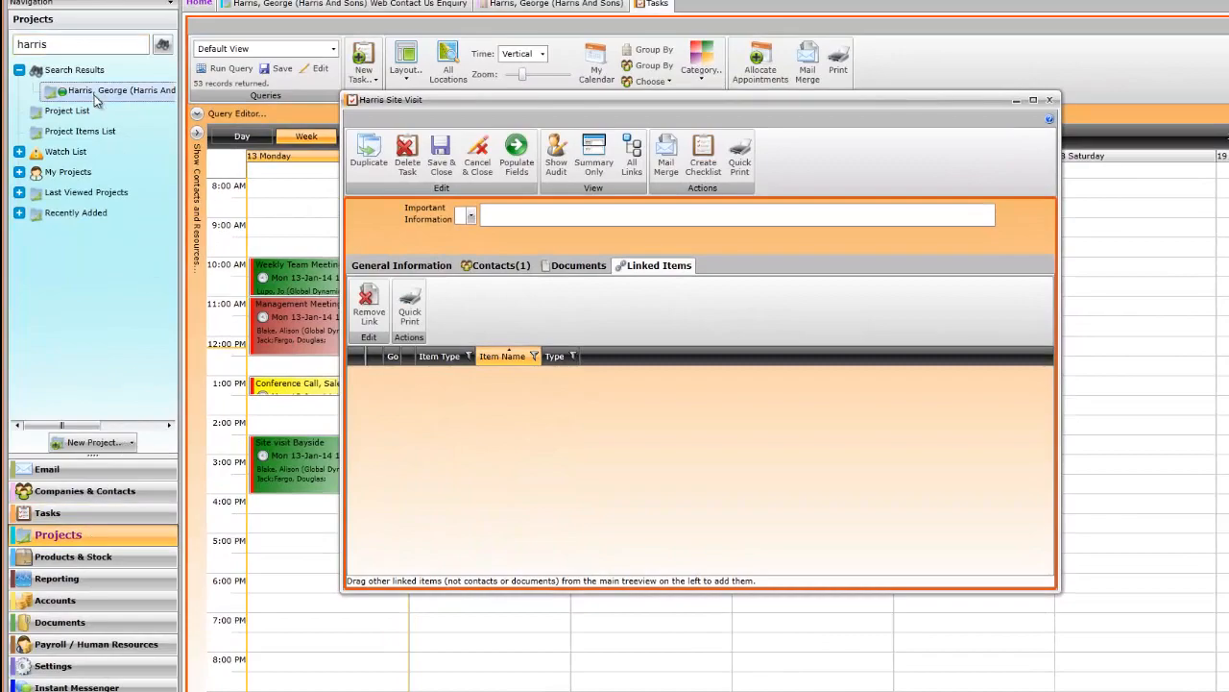
left_click_drag(32, 51, 400, 437)
left_click(402, 265)
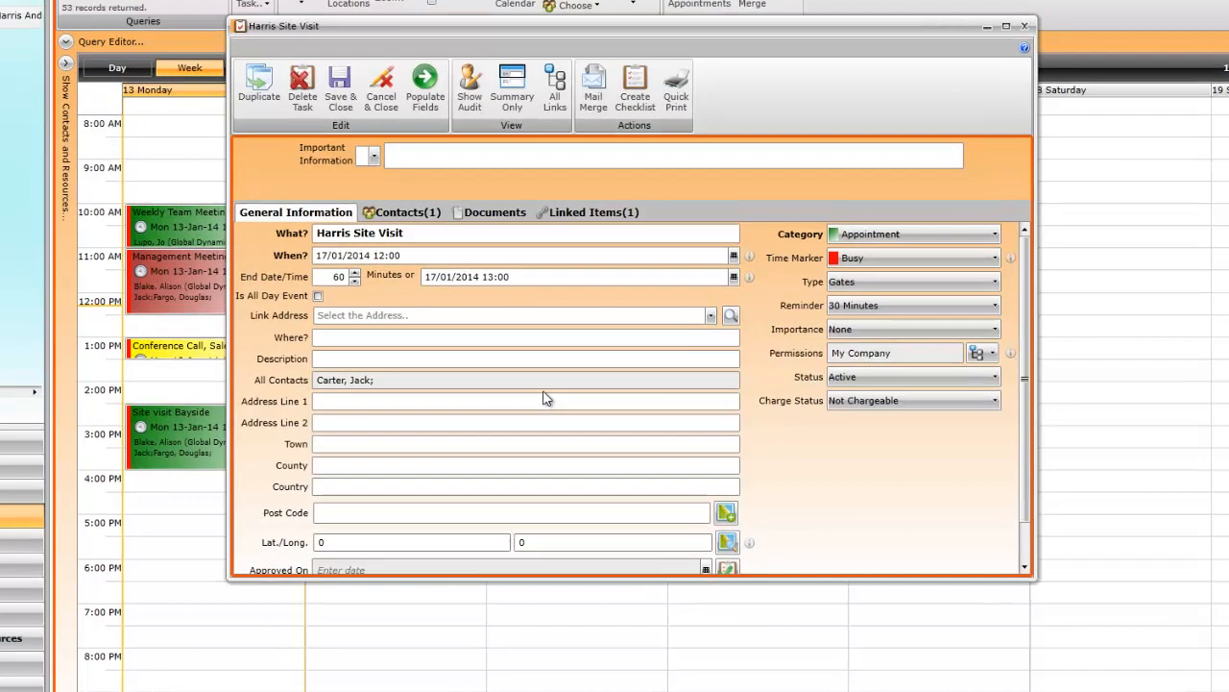
Step: Link the appointment's address to the Harris And Sons customer contact, then save and close the appointment
left_click(710, 315)
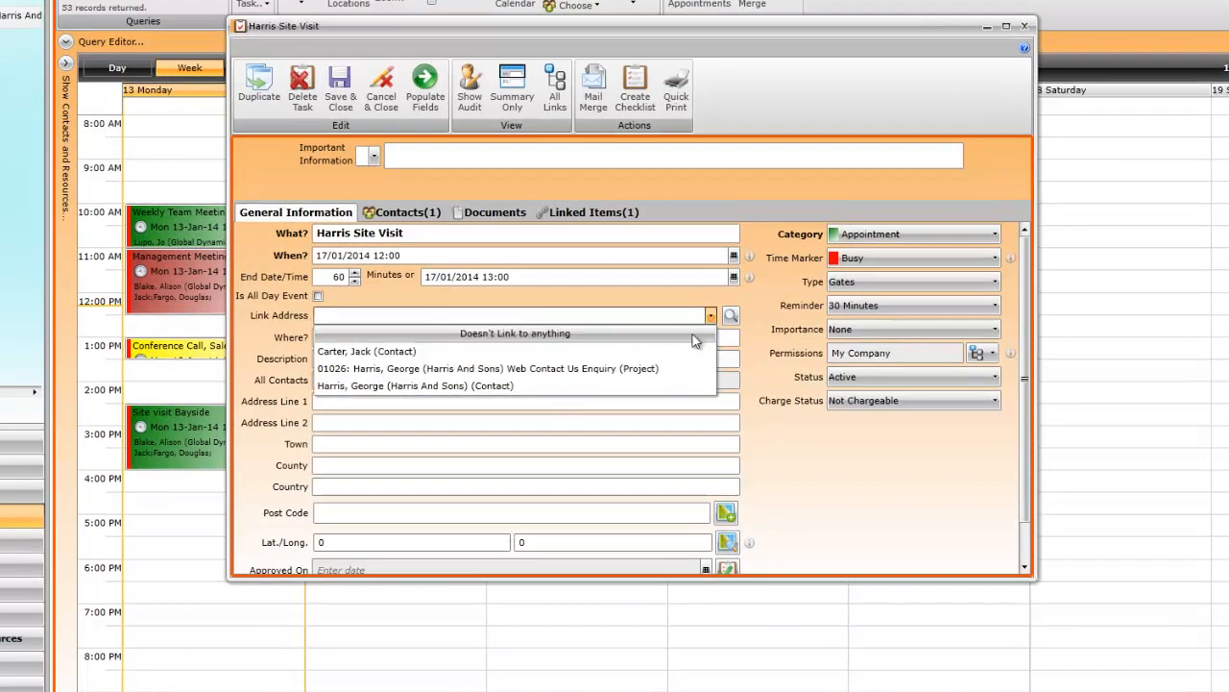
left_click(659, 387)
left_click(340, 84)
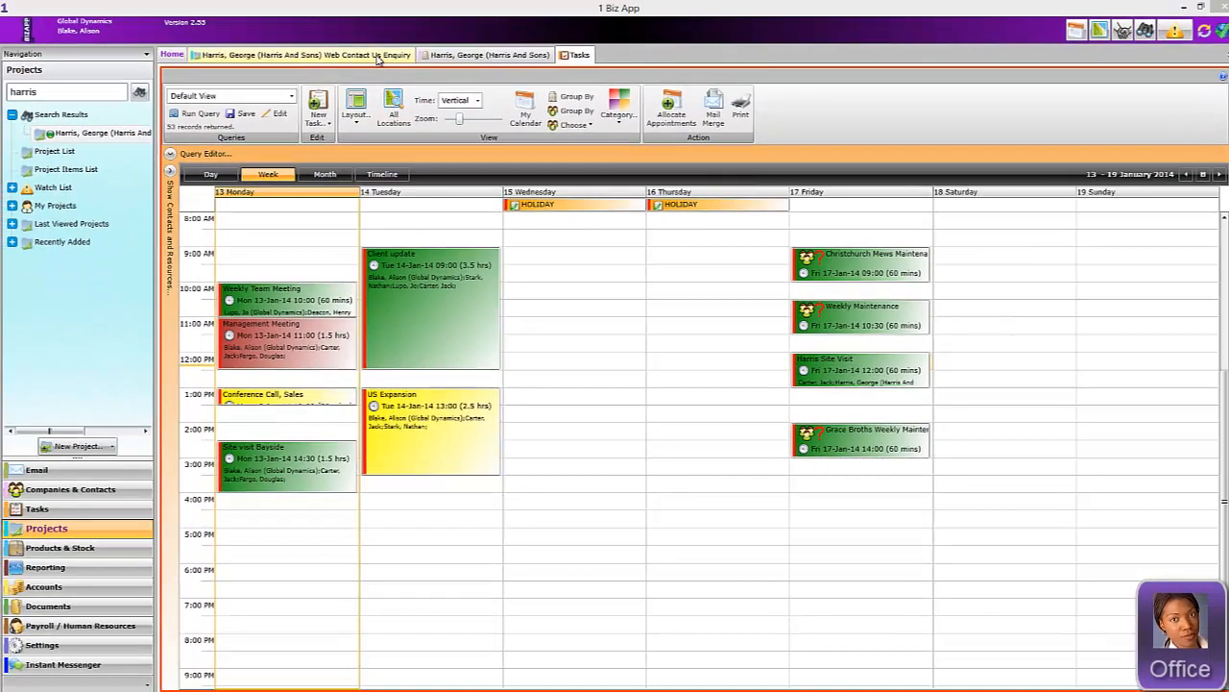
Step: From the customer's web enquiry project, create an email to the customer contact using the Enquiry Response template
left_click(378, 56)
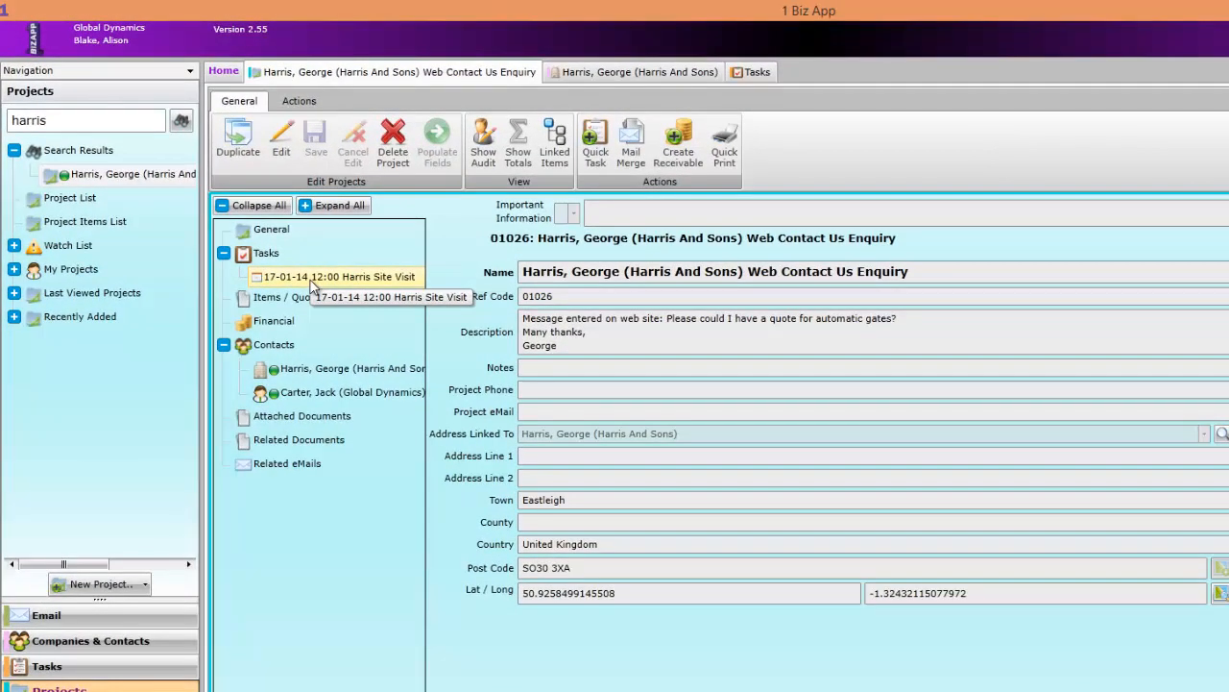
left_click(281, 139)
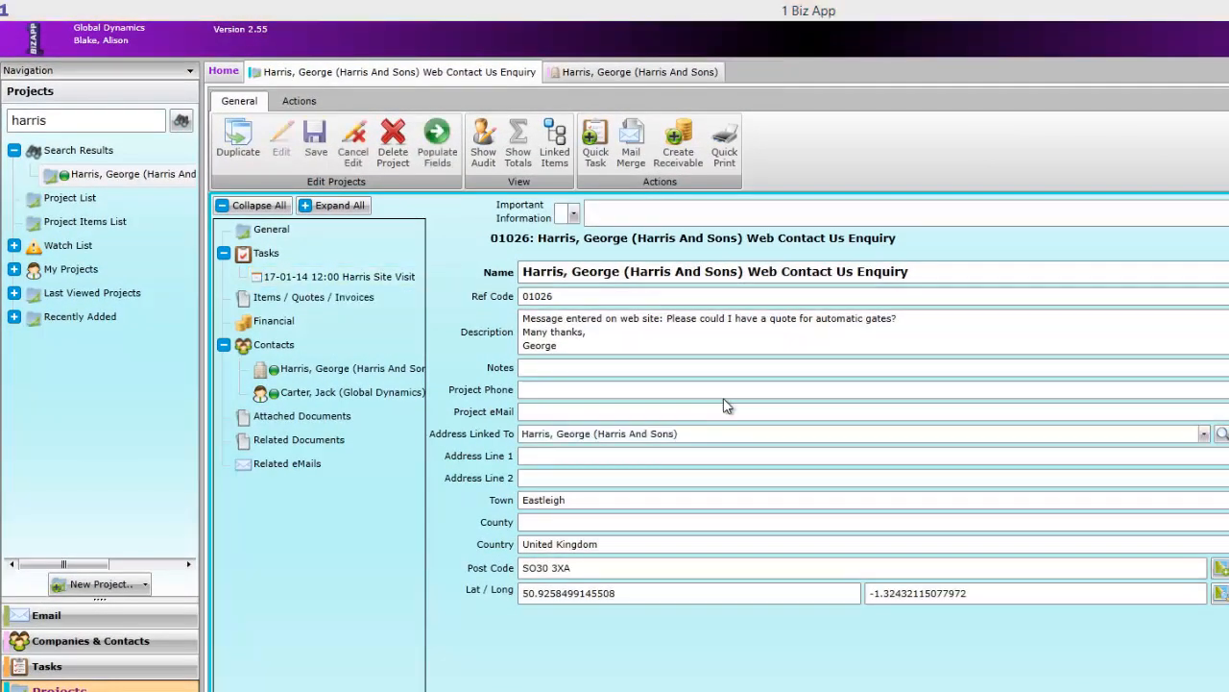
left_click(631, 144)
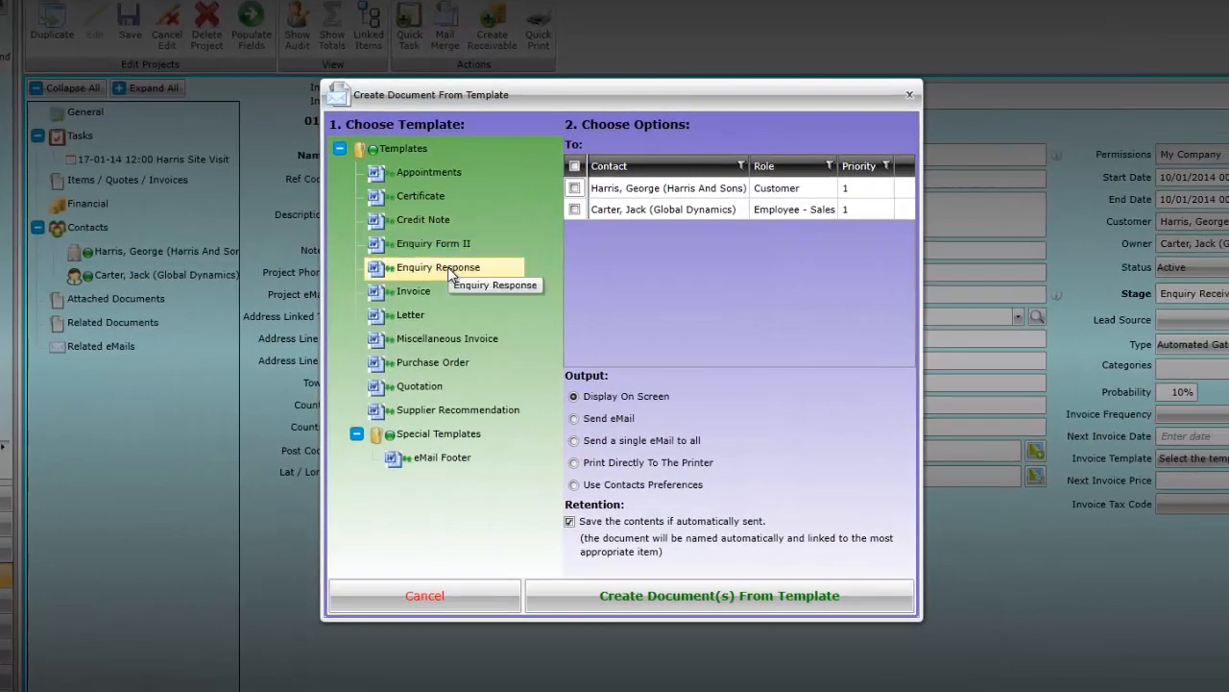
left_click(574, 188)
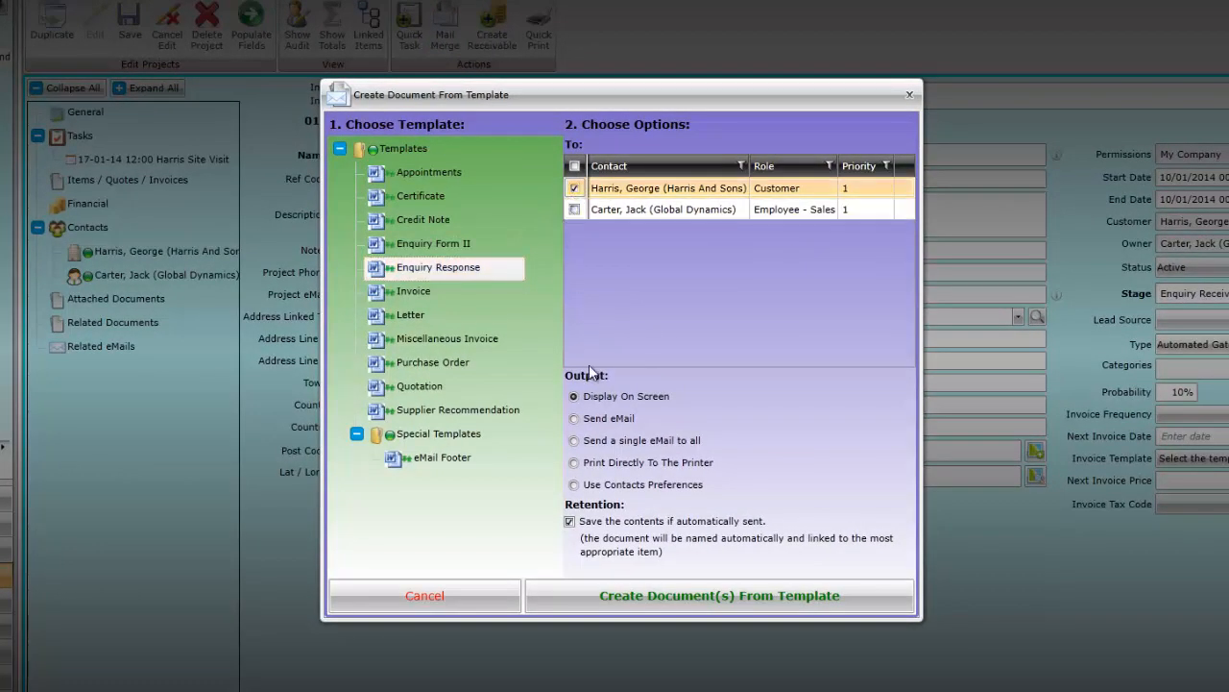
left_click(574, 420)
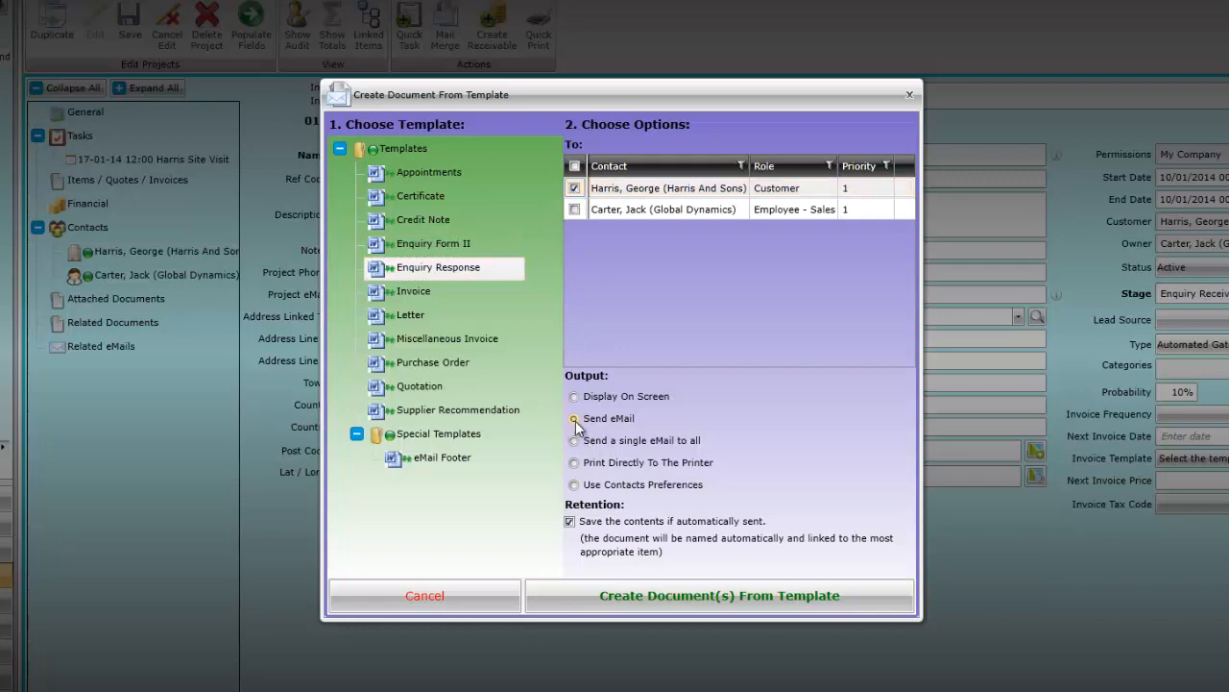
left_click(640, 597)
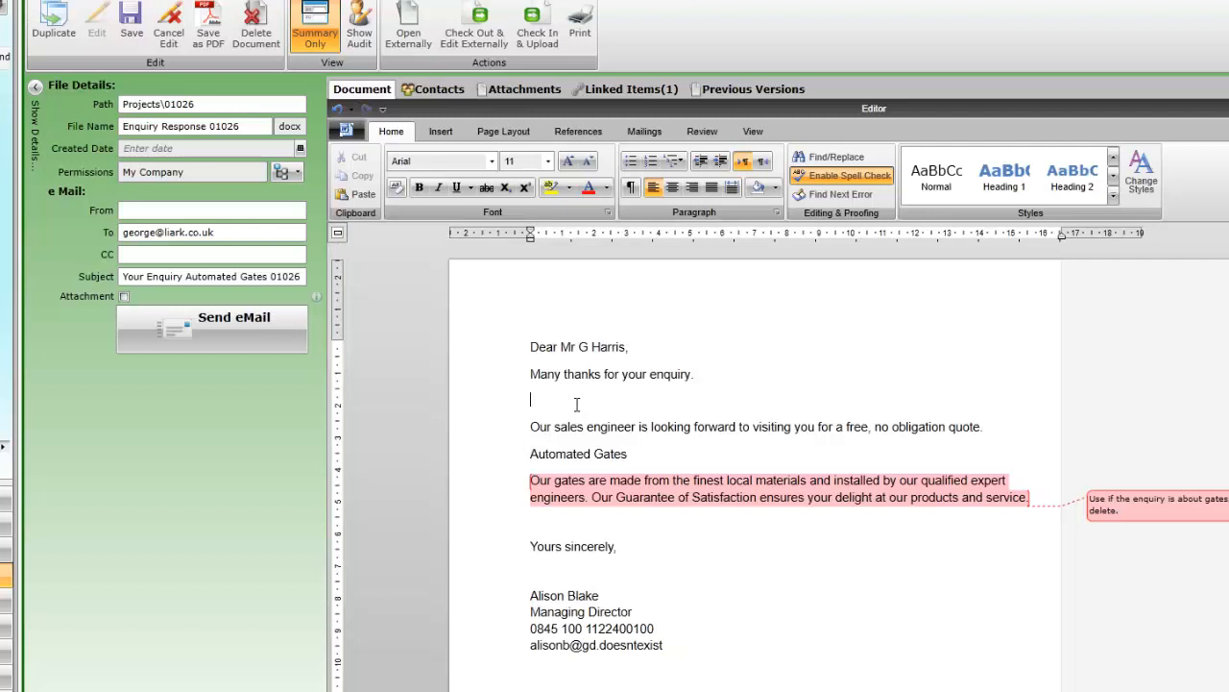
Step: Add a paragraph saying that, following our phone conversation, our sales engineer (named) will visit your site at 12:00 am on the 17th January
type("Fo")
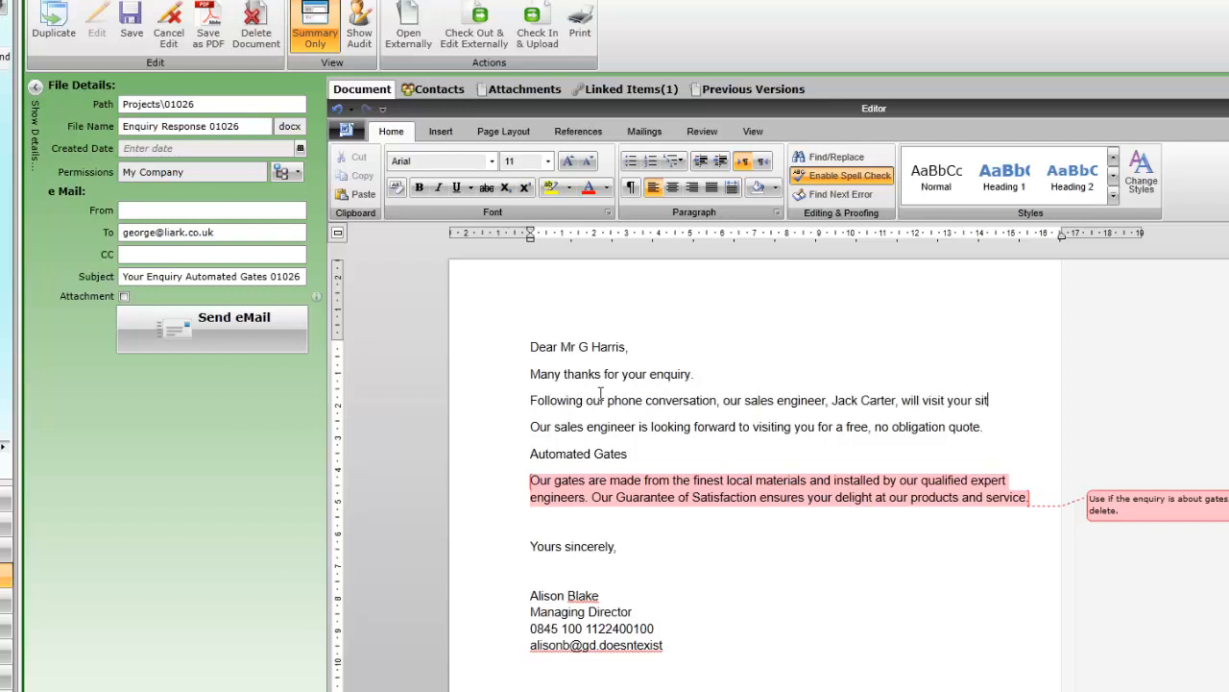
type("e at 12:00 am on the 17th January.")
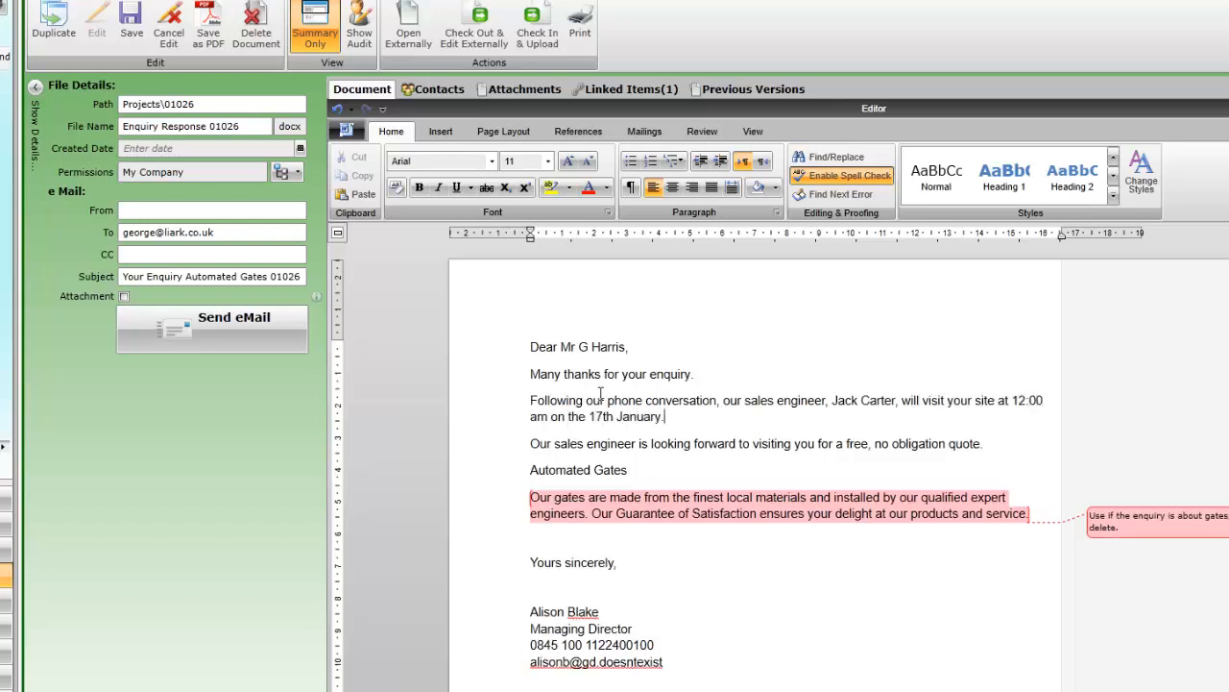
Step: Replace "Our sales engineer" with "He" at the start of the following paragraph and send the email
left_click_drag(637, 442, 531, 443)
key("BackSpace")
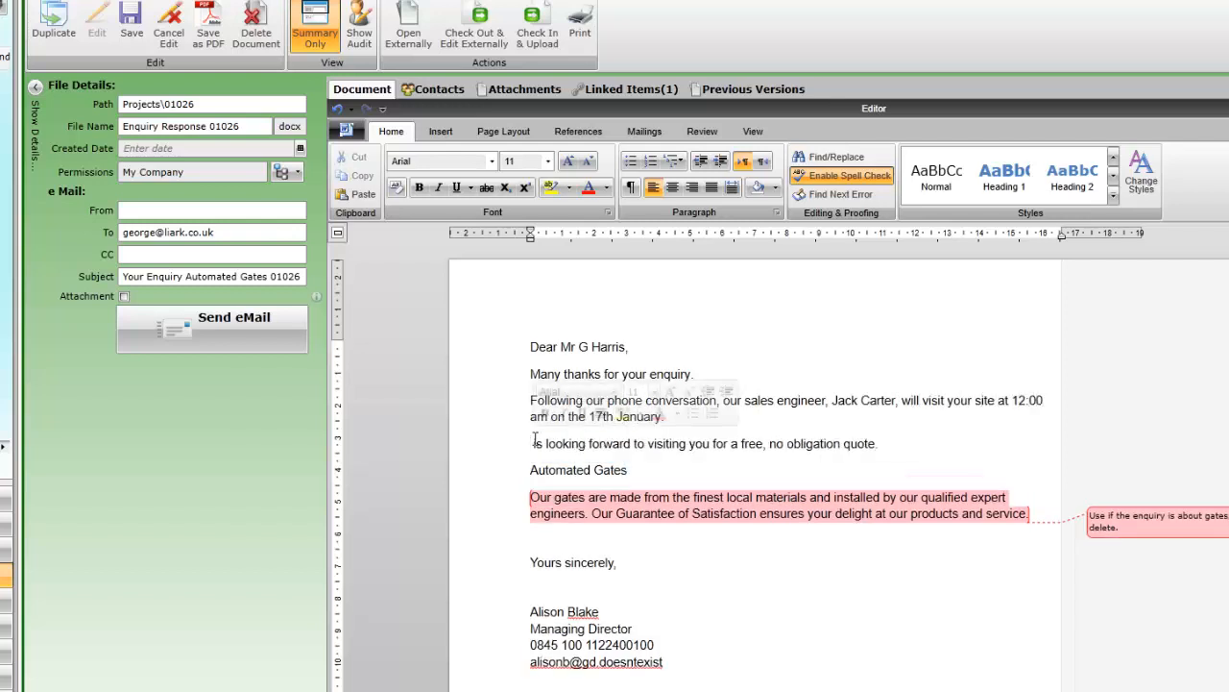
type("He")
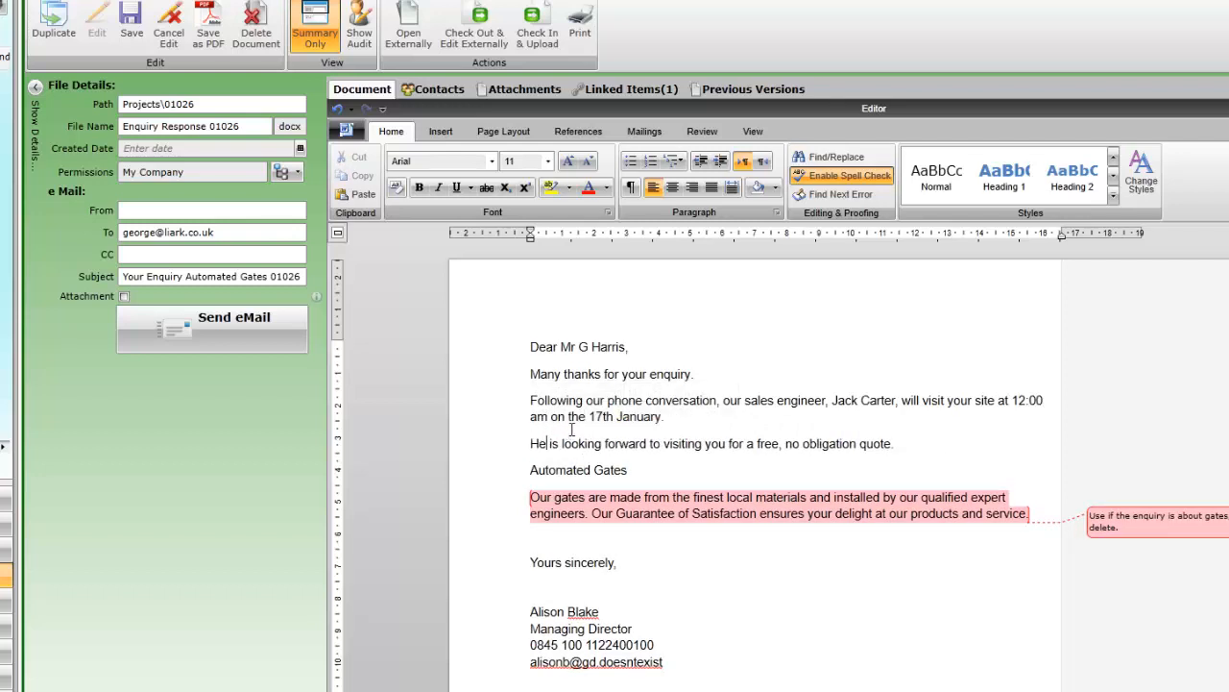
left_click(246, 339)
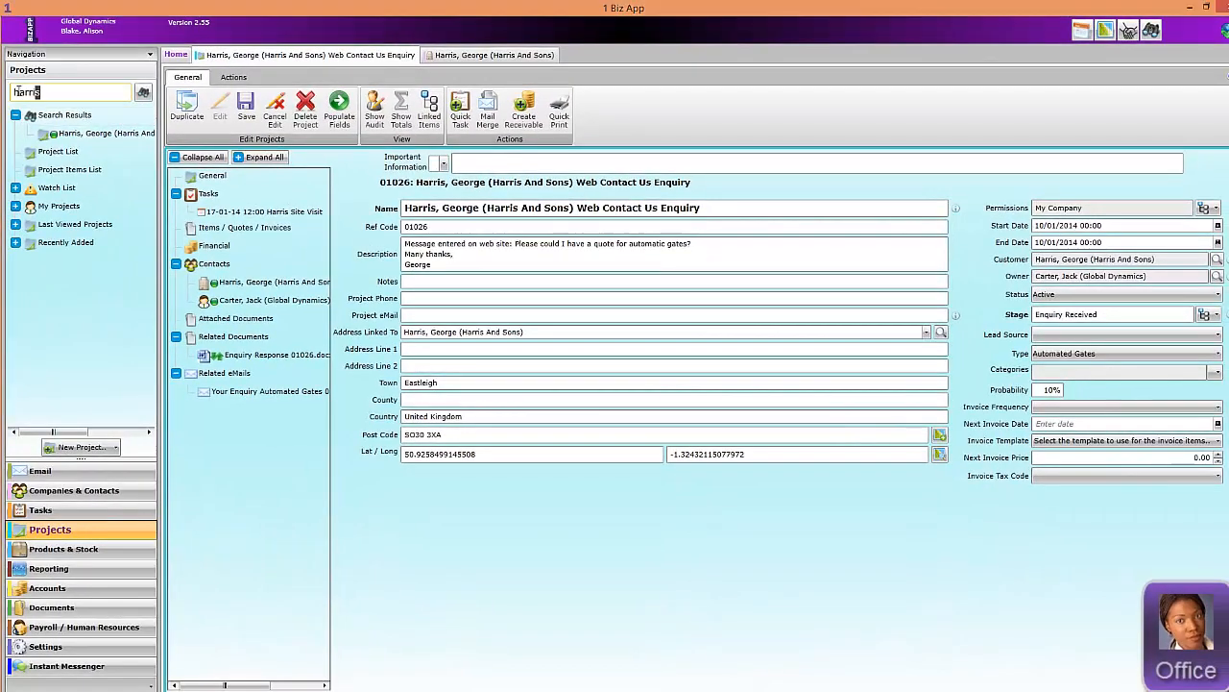
Step: Search the projects for "gates", open the results as a list and show all their locations on the map
left_click_drag(21, 83, 0, 86)
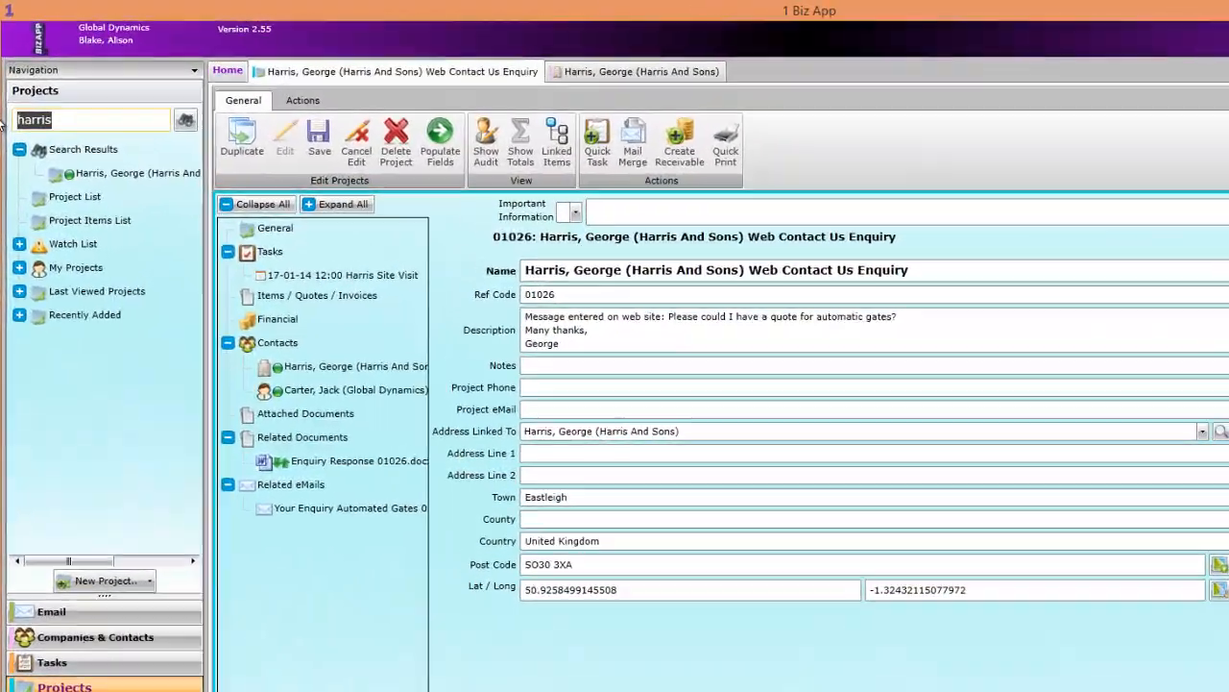
type("gates")
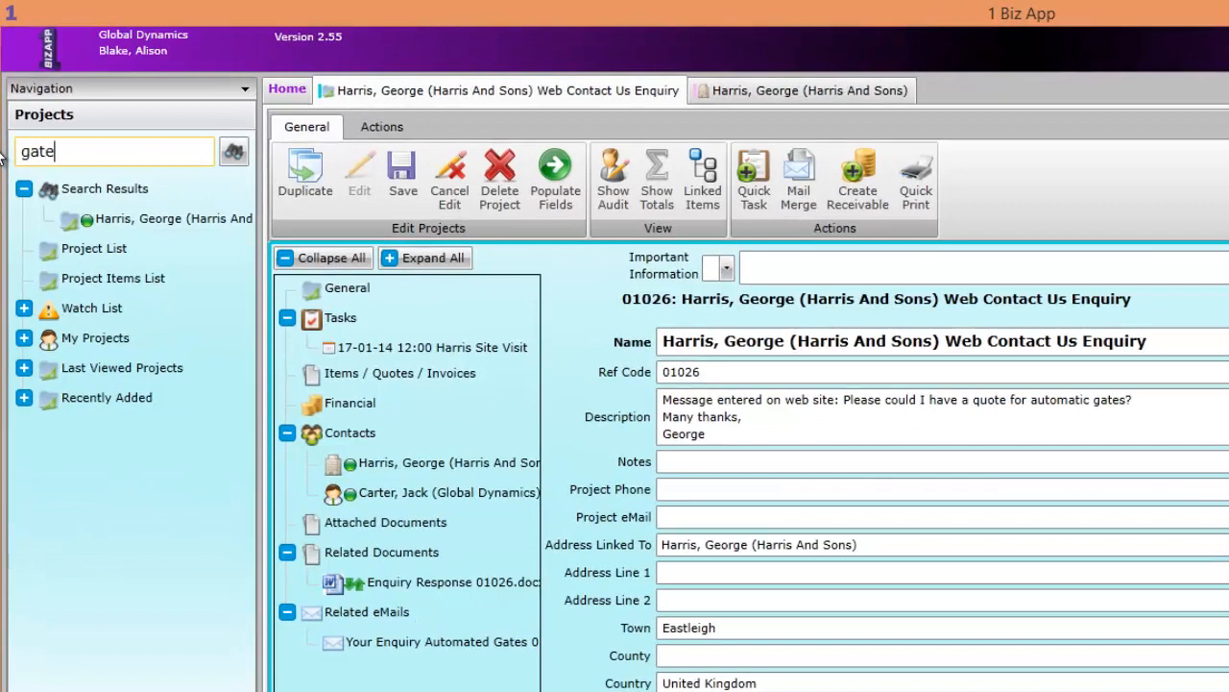
left_click(234, 156)
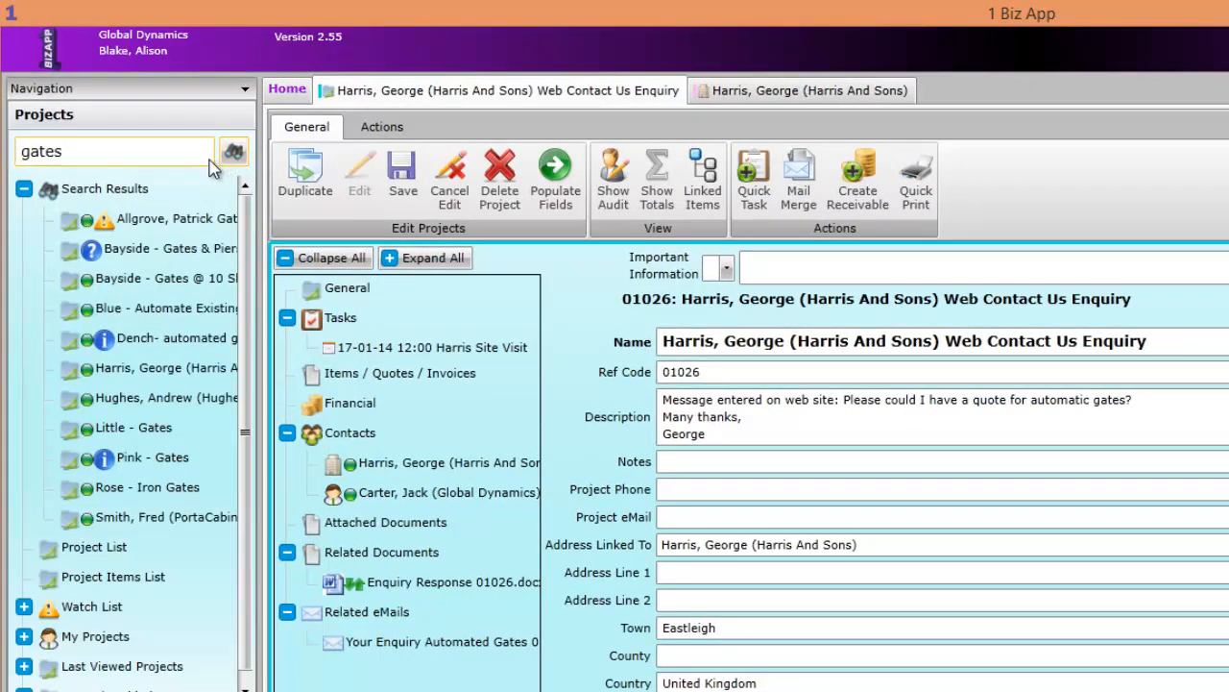
left_click(118, 197)
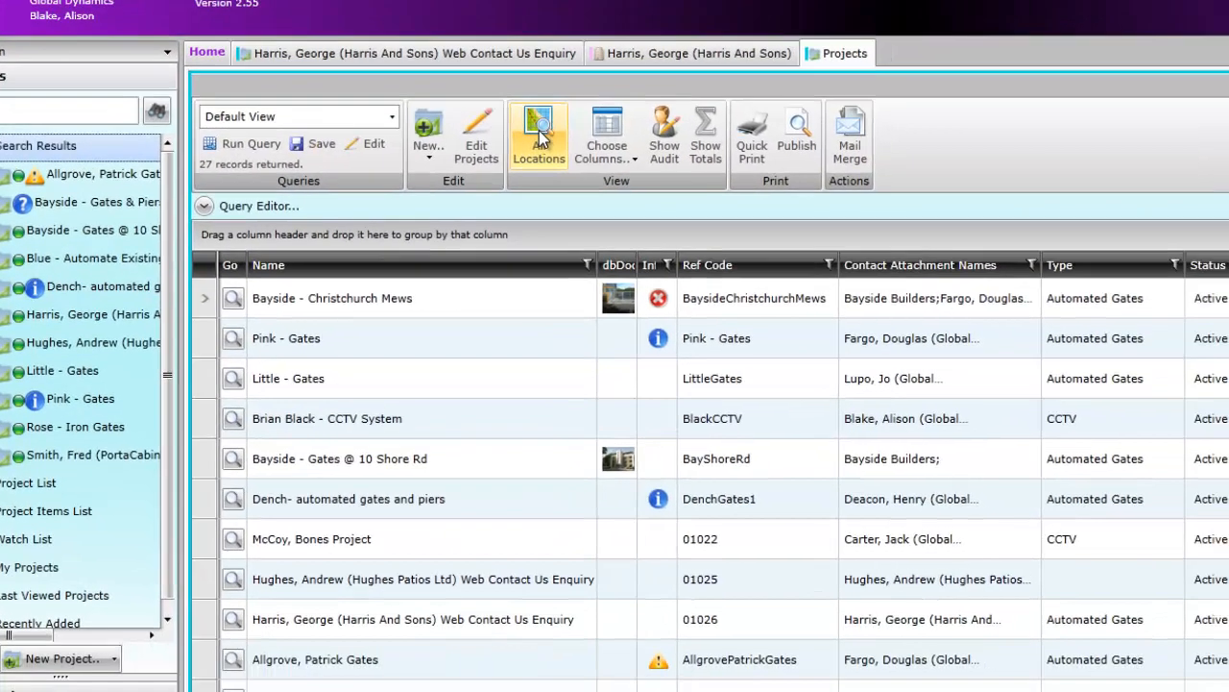
left_click(640, 178)
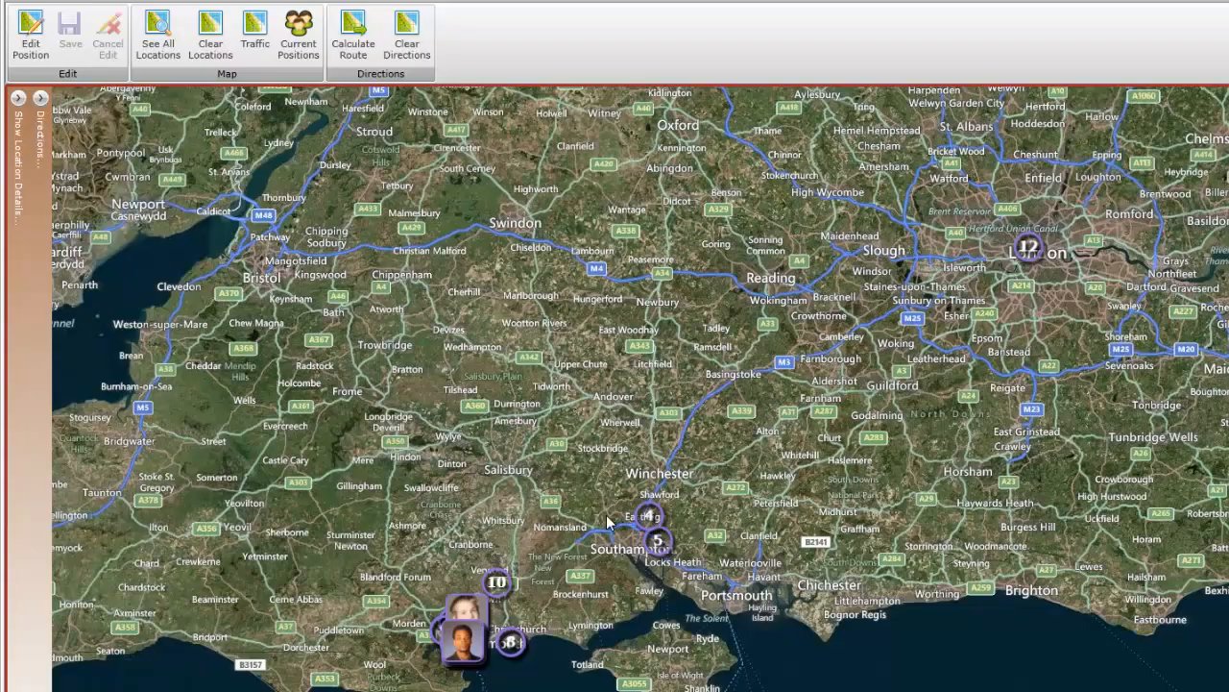
Step: Open the project marked 4 at Eastleigh on the map
left_click_drag(593, 517, 487, 381)
scroll(488, 378, "up", 2)
scroll(488, 372, "up", 1)
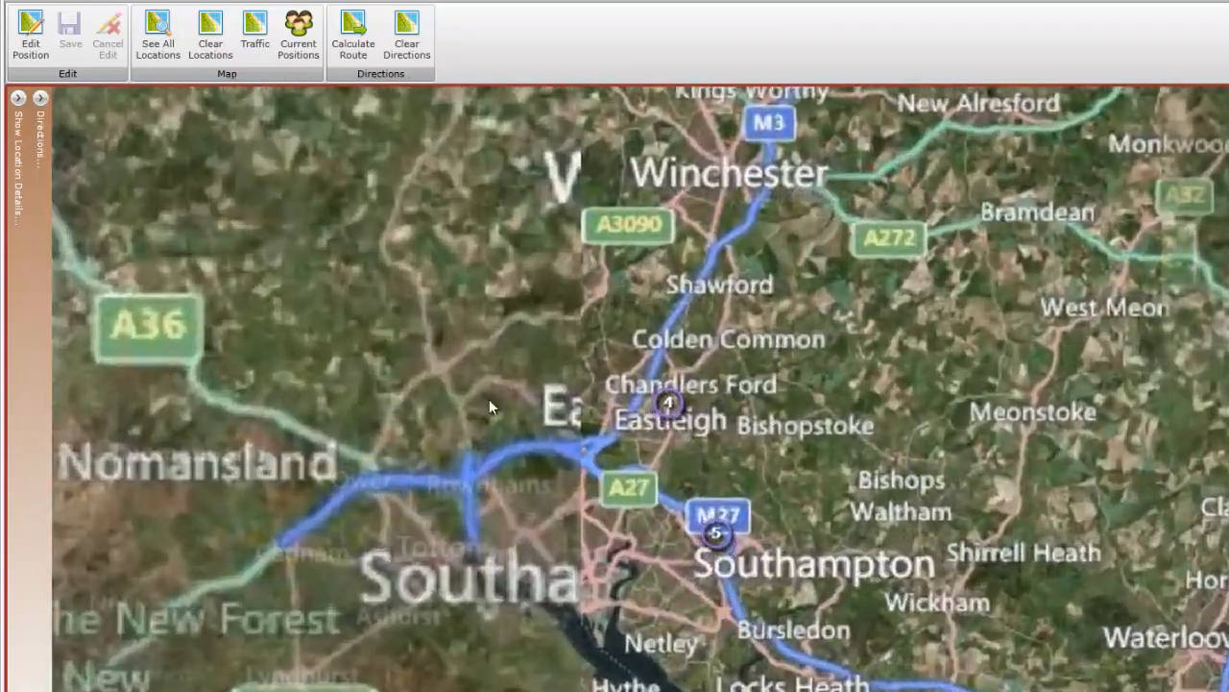
left_click_drag(582, 475, 402, 341)
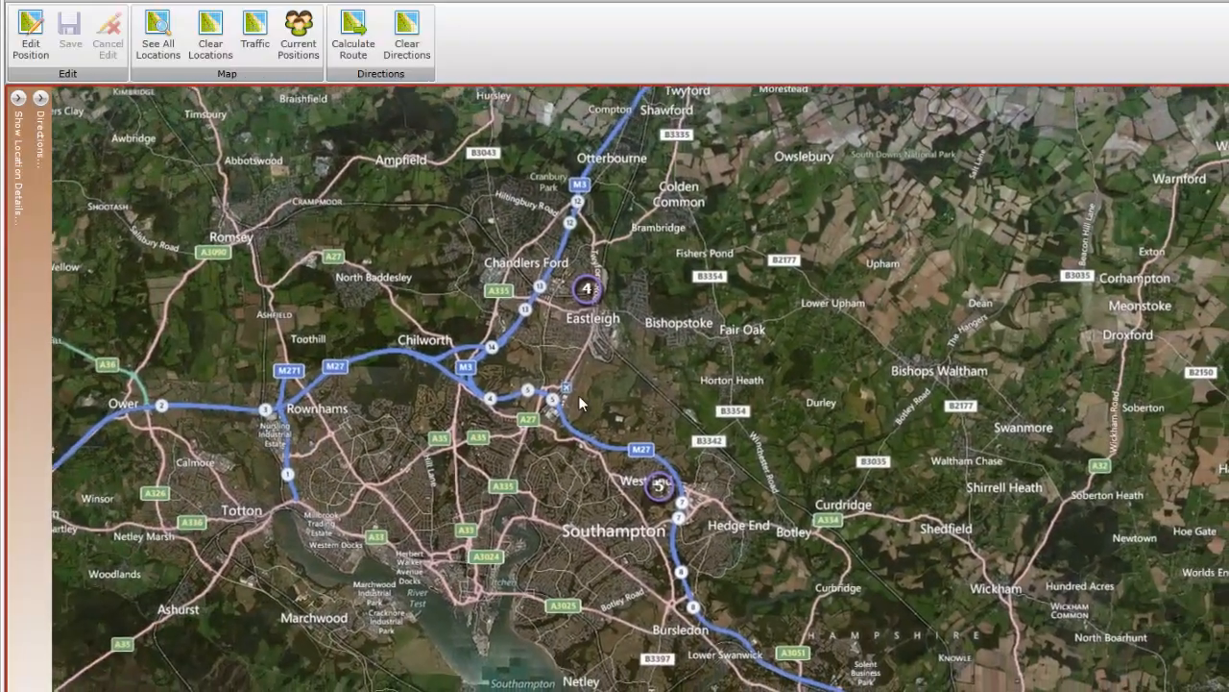
scroll(578, 394, "up", 2)
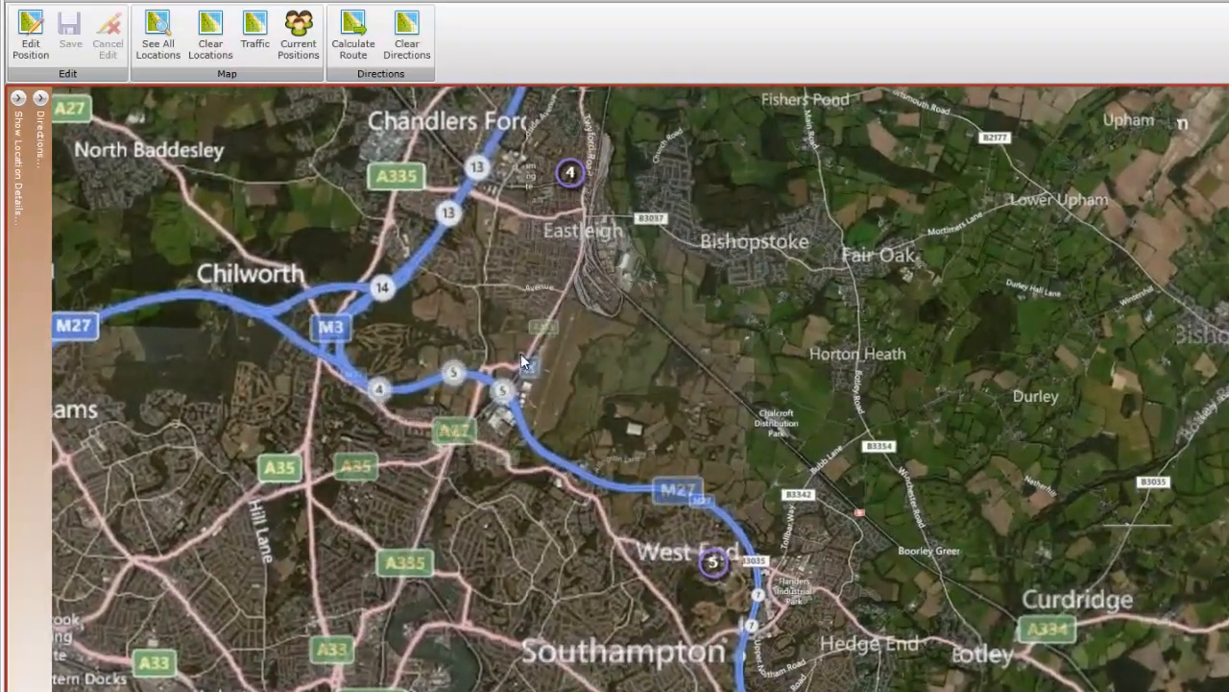
left_click_drag(520, 355, 520, 395)
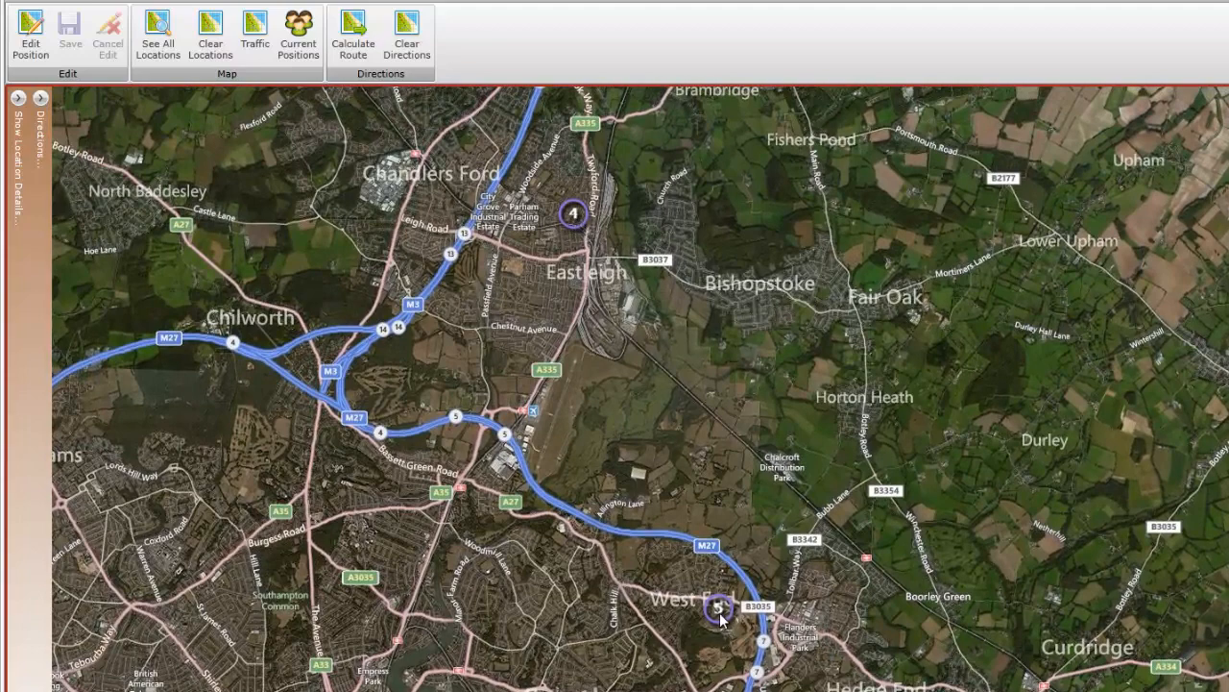
left_click(574, 213)
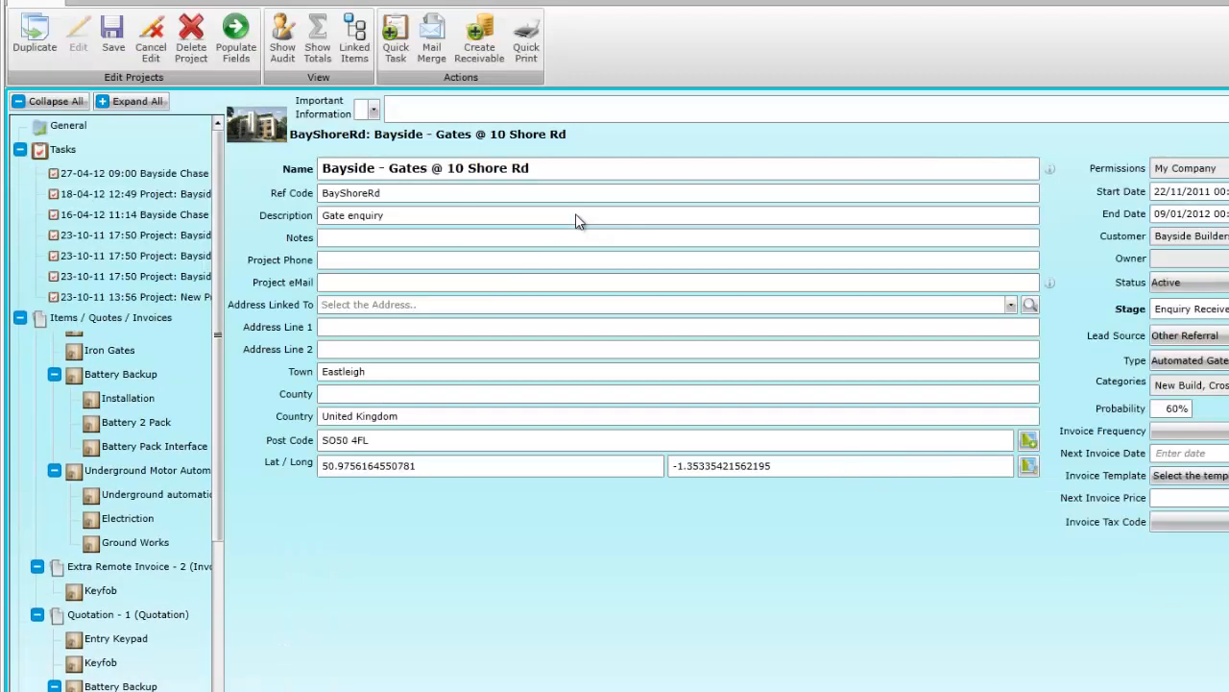
Step: Create an email from this project to Bayside Builders using the Letter template
left_click(433, 37)
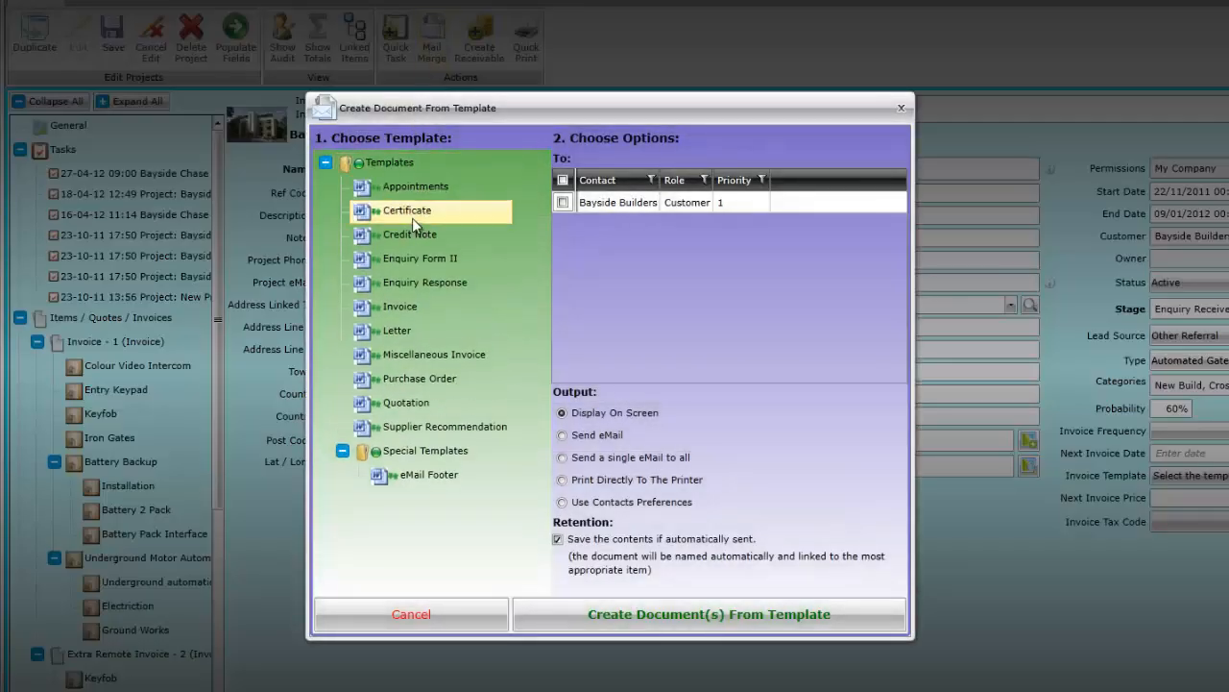
left_click(397, 332)
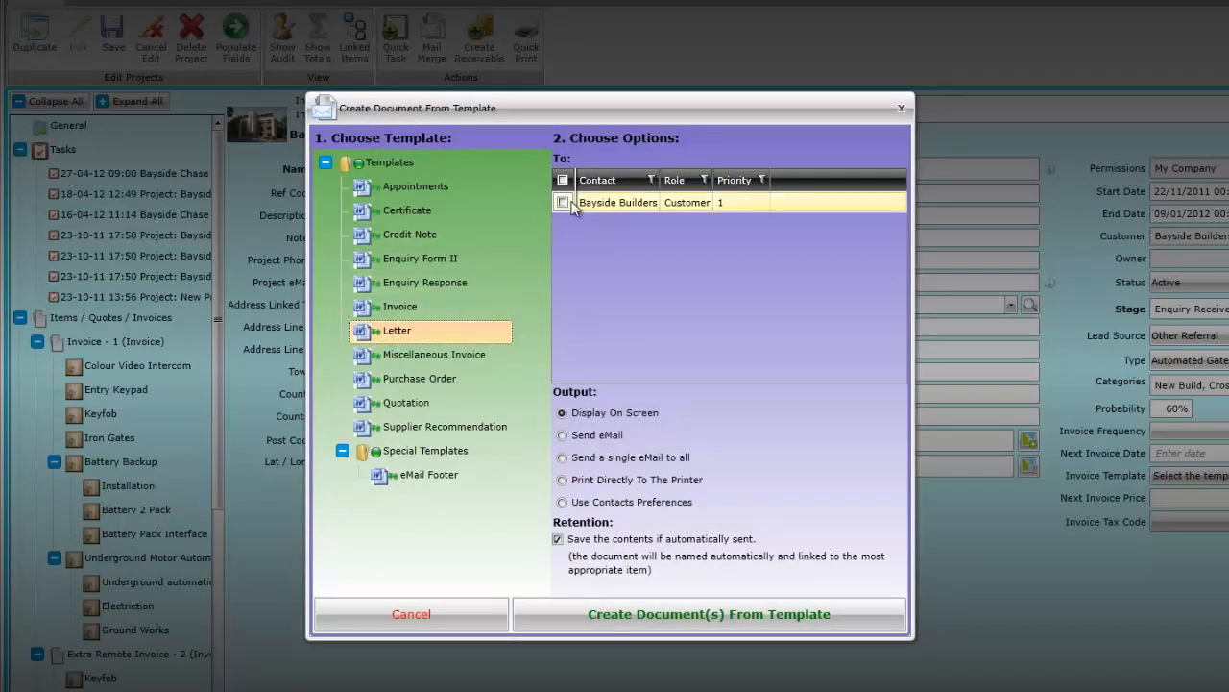
left_click(563, 202)
left_click(562, 434)
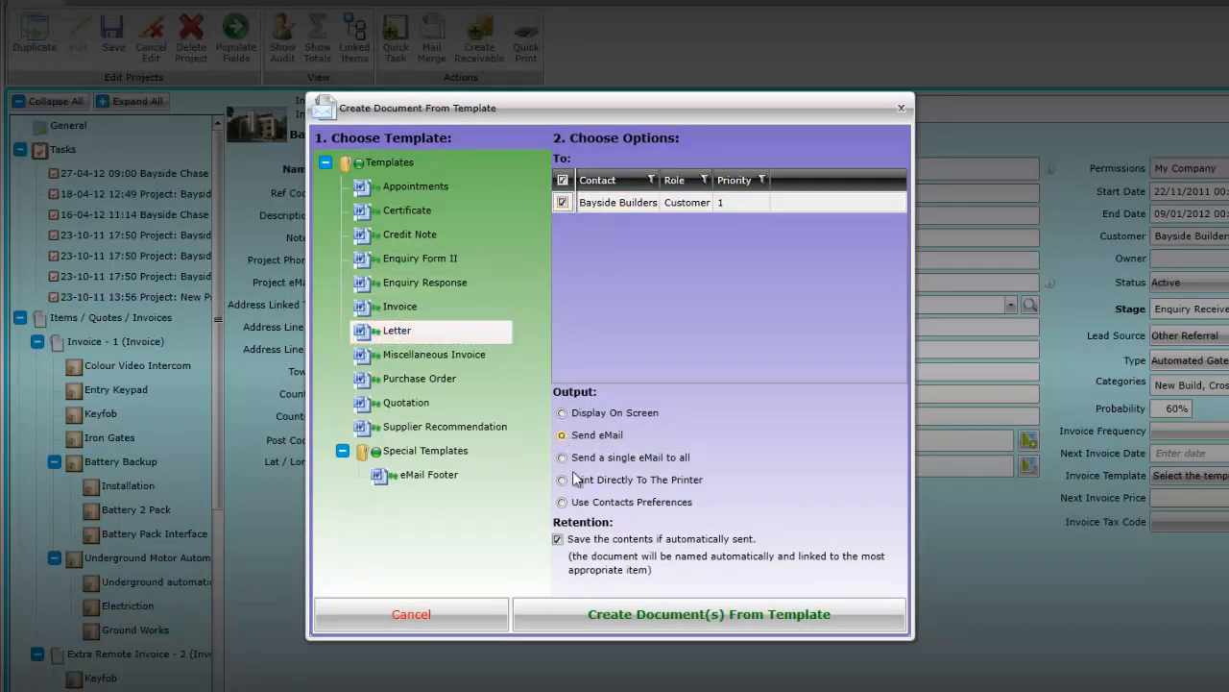
left_click(612, 609)
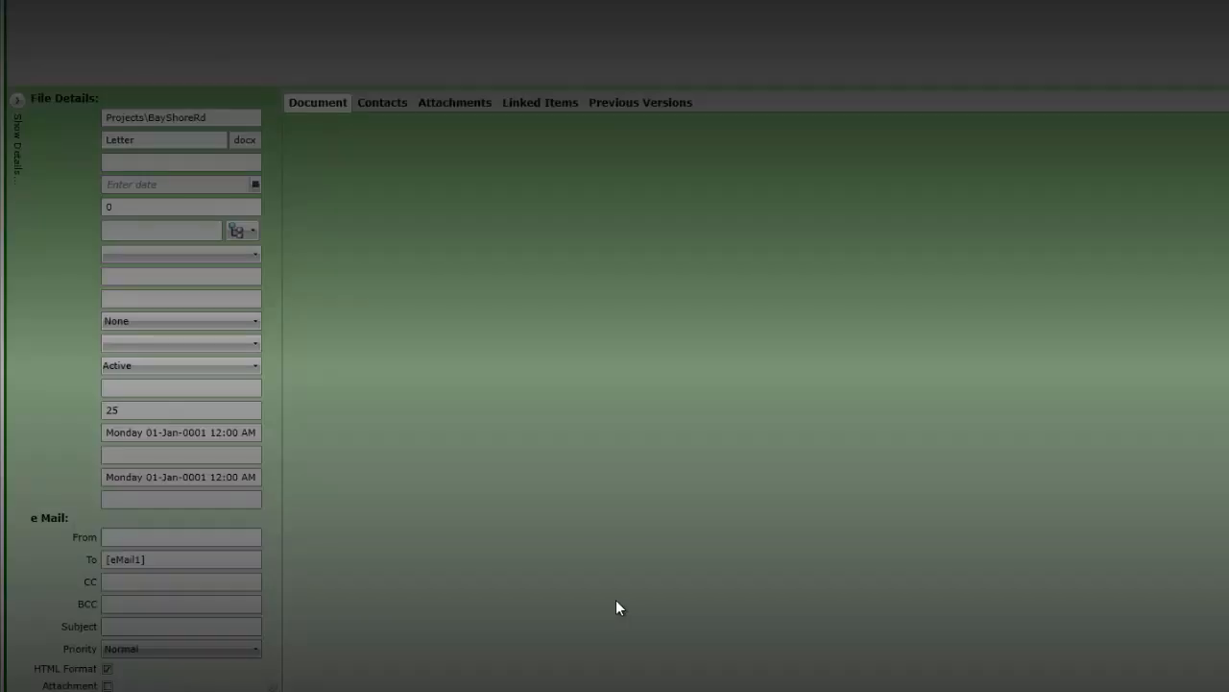
Step: Replace the blank formal name placeholder in the letter's greeting with "sir"
scroll(483, 405, "down", 2)
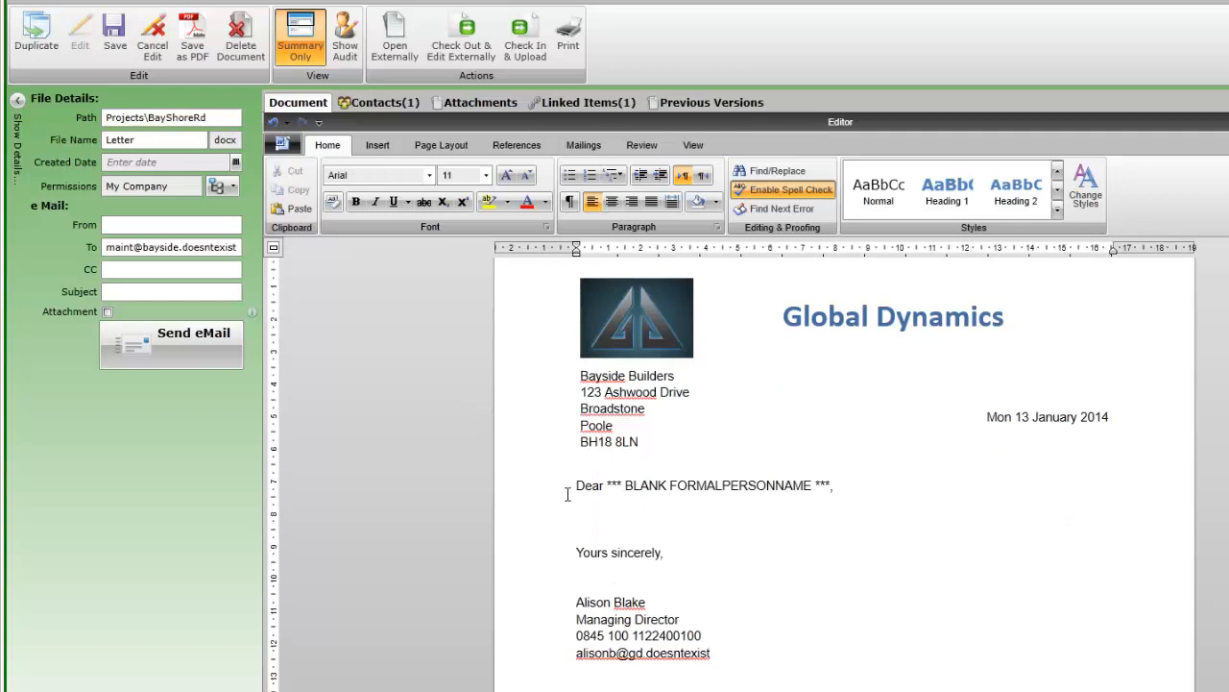
left_click_drag(614, 485, 831, 490)
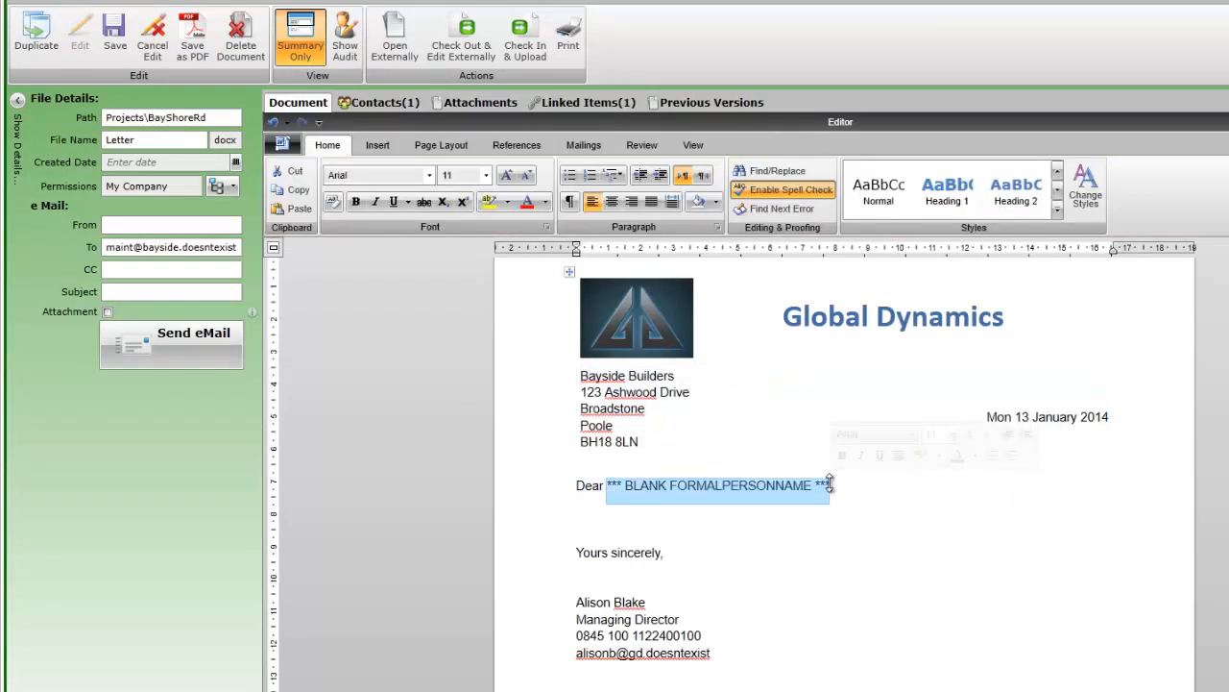
type("sir,")
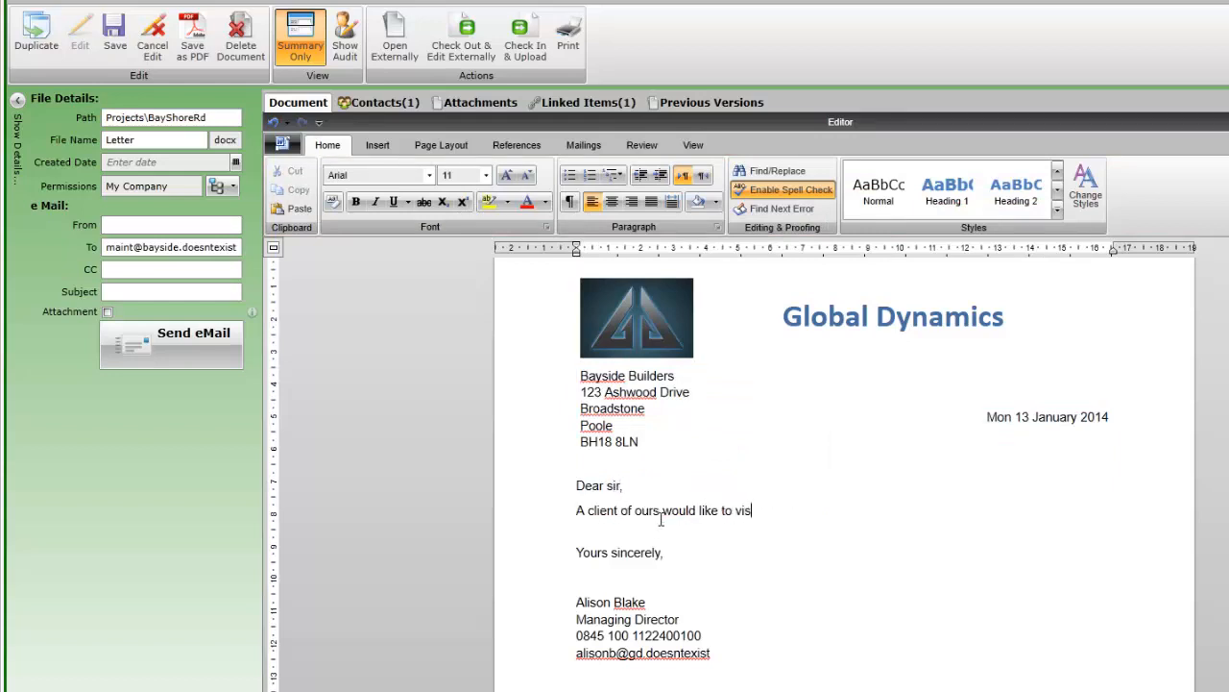
Step: Write "A client of ours would like to visit your site to see our installation. Please could you confirm if this is possible." and send the email
type("installation. Please could you confir")
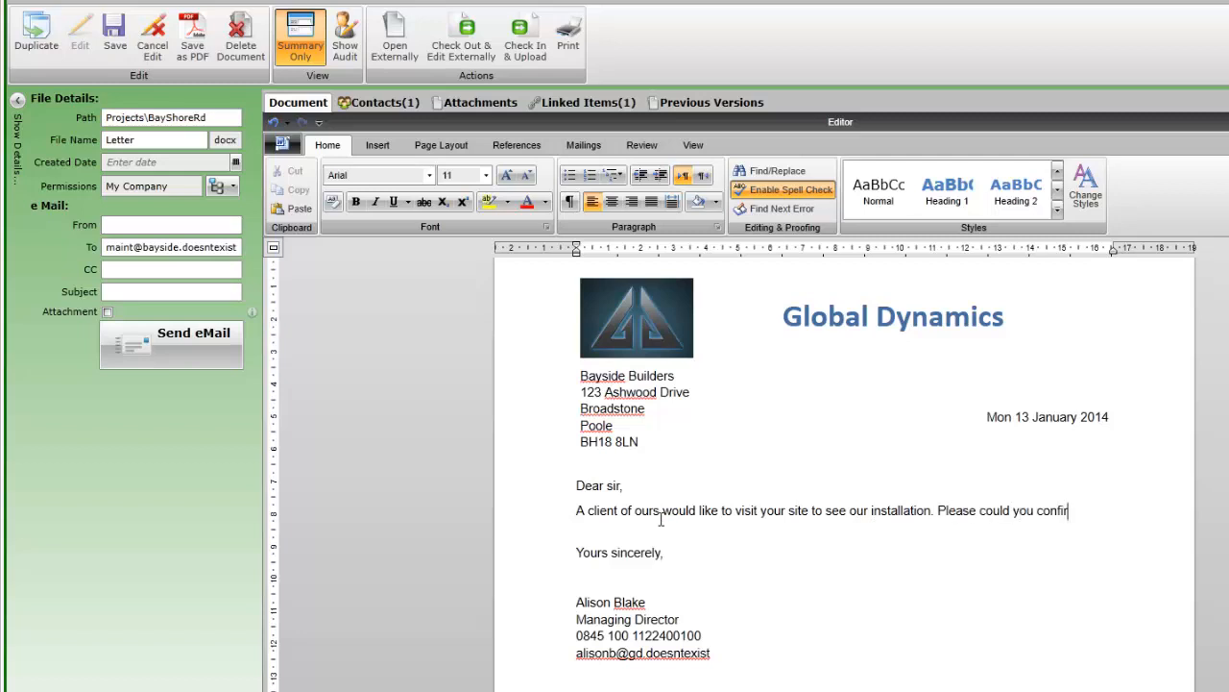
type("m if this is possible.")
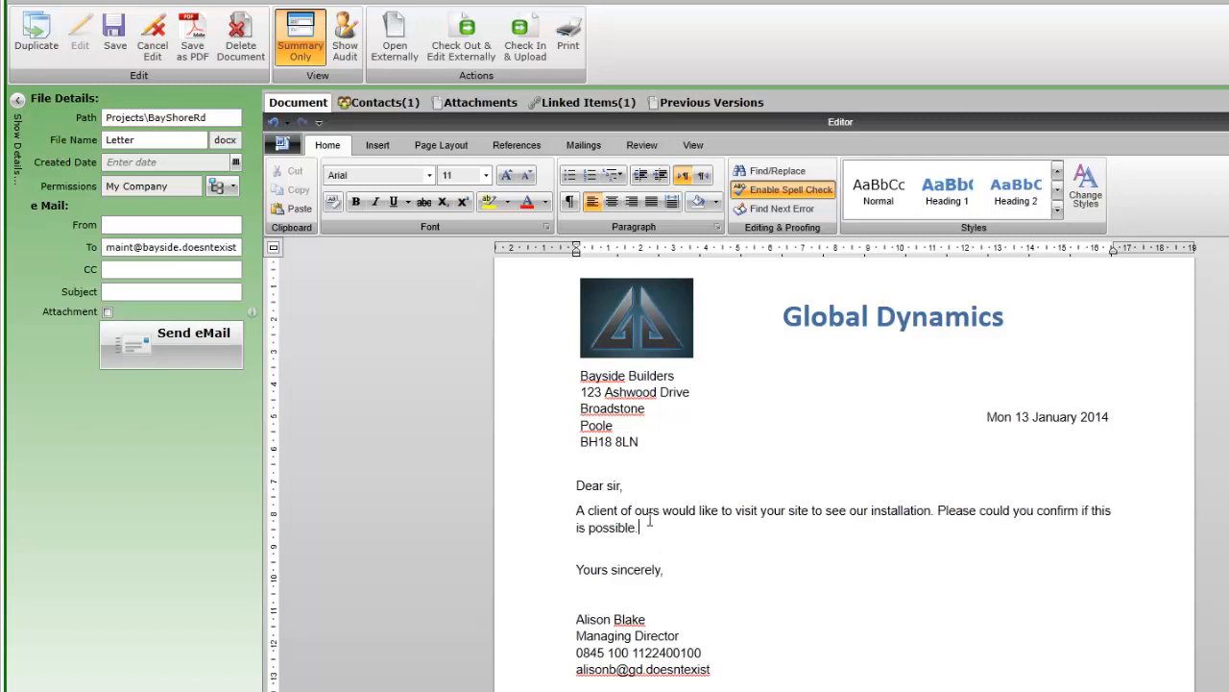
left_click(159, 351)
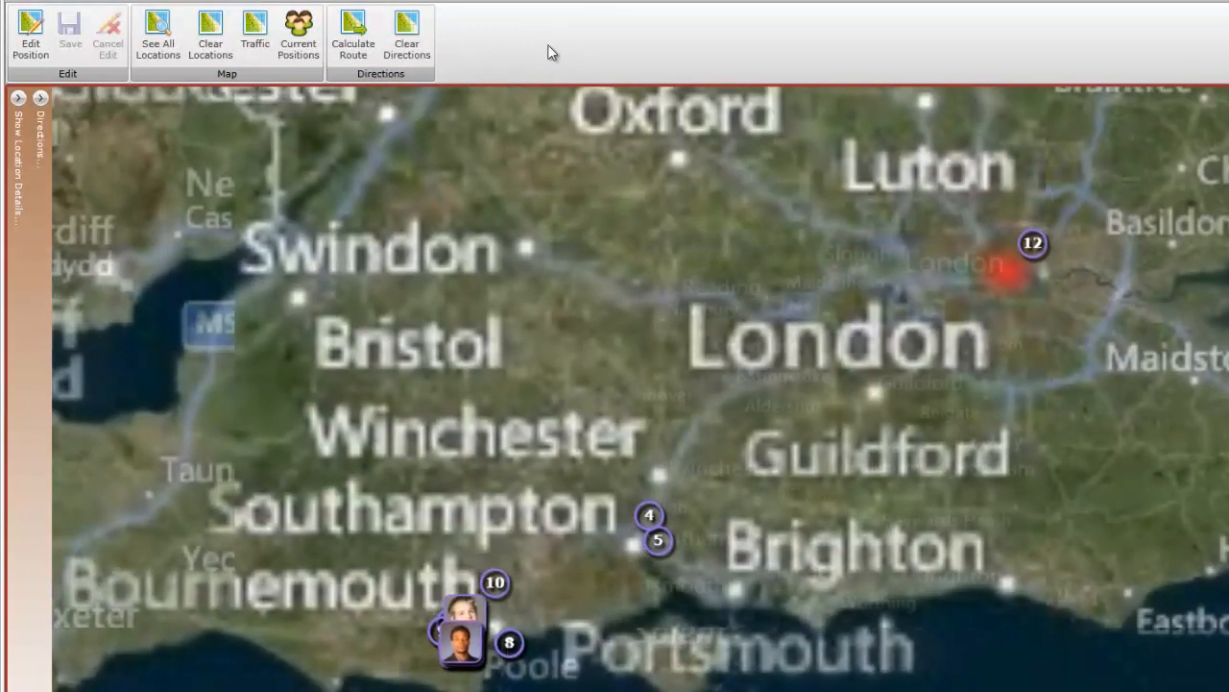
Step: Calculate the route on the map from location 5 (Harris And Sons) to location 4 (Bayside gates)
left_click(39, 98)
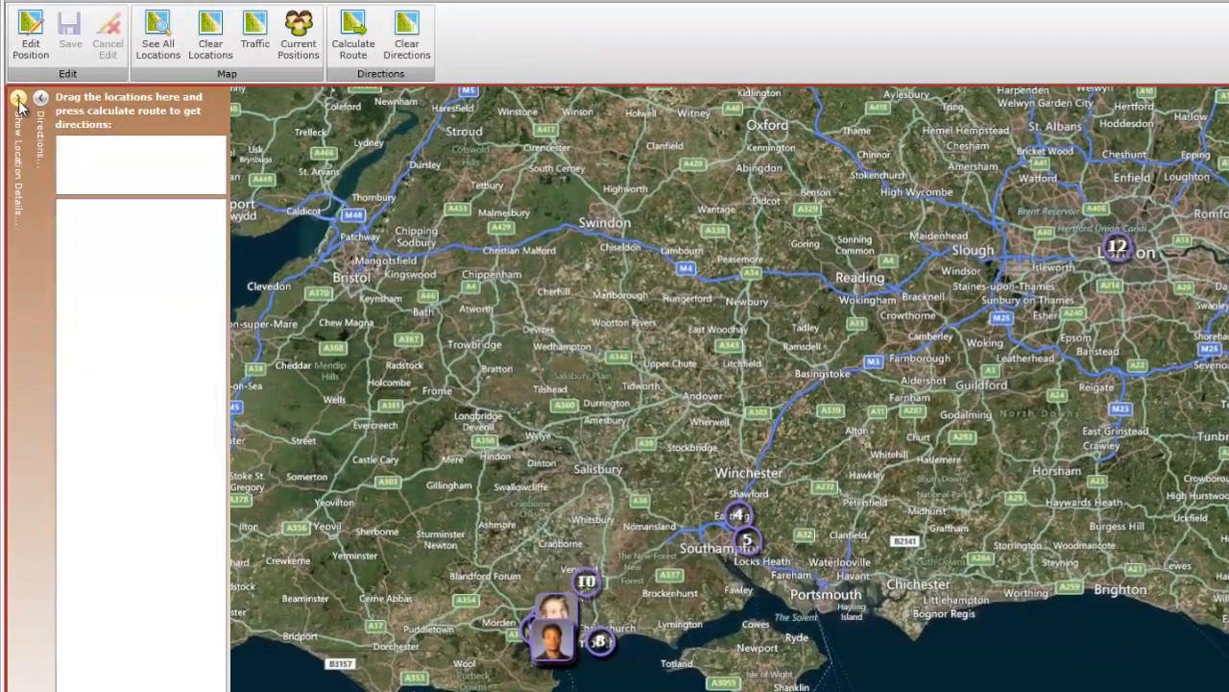
left_click(17, 98)
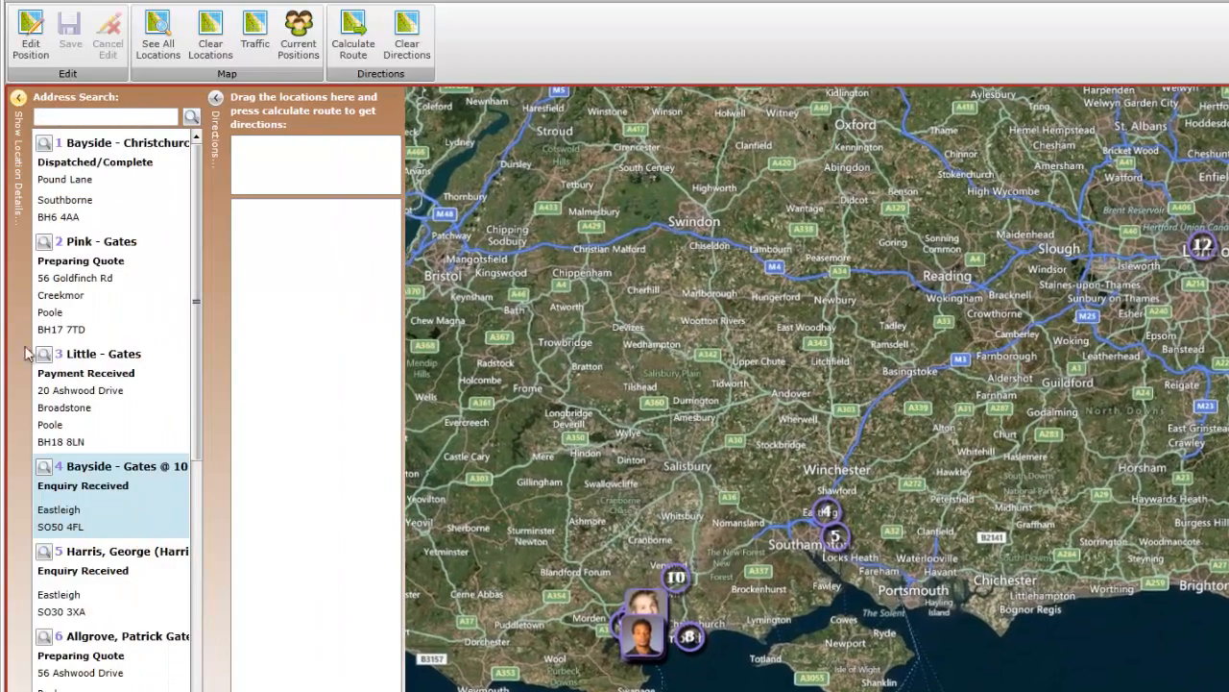
left_click_drag(77, 603, 279, 181)
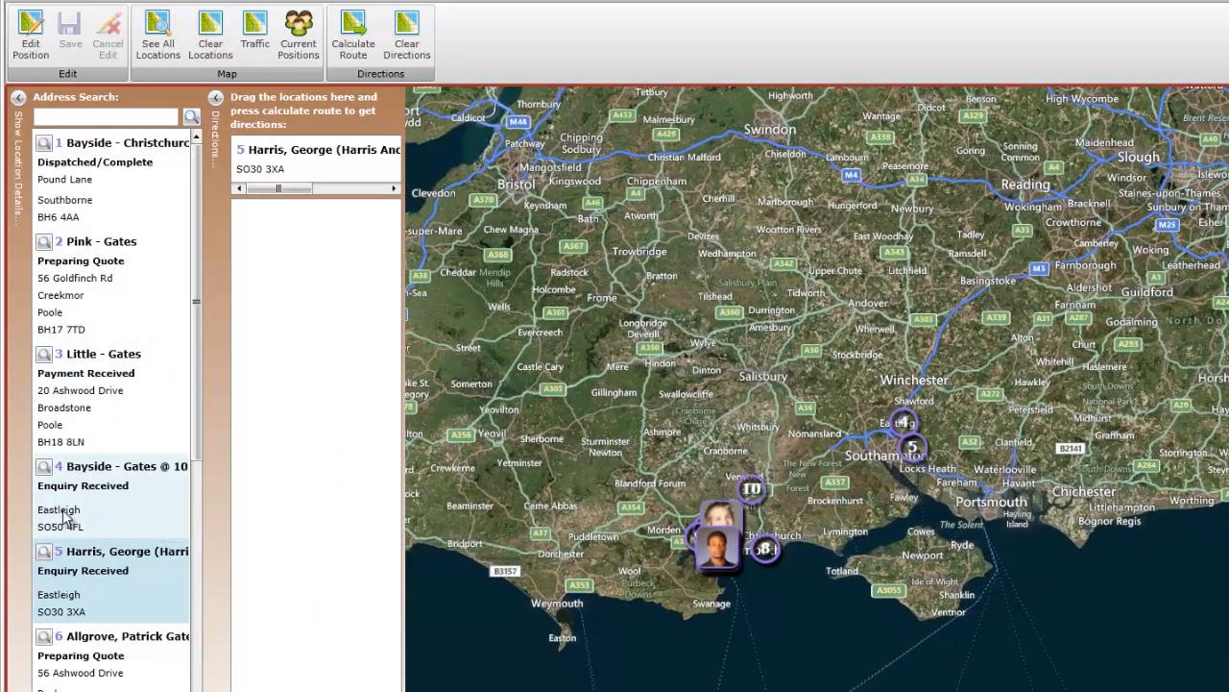
left_click_drag(65, 517, 258, 197)
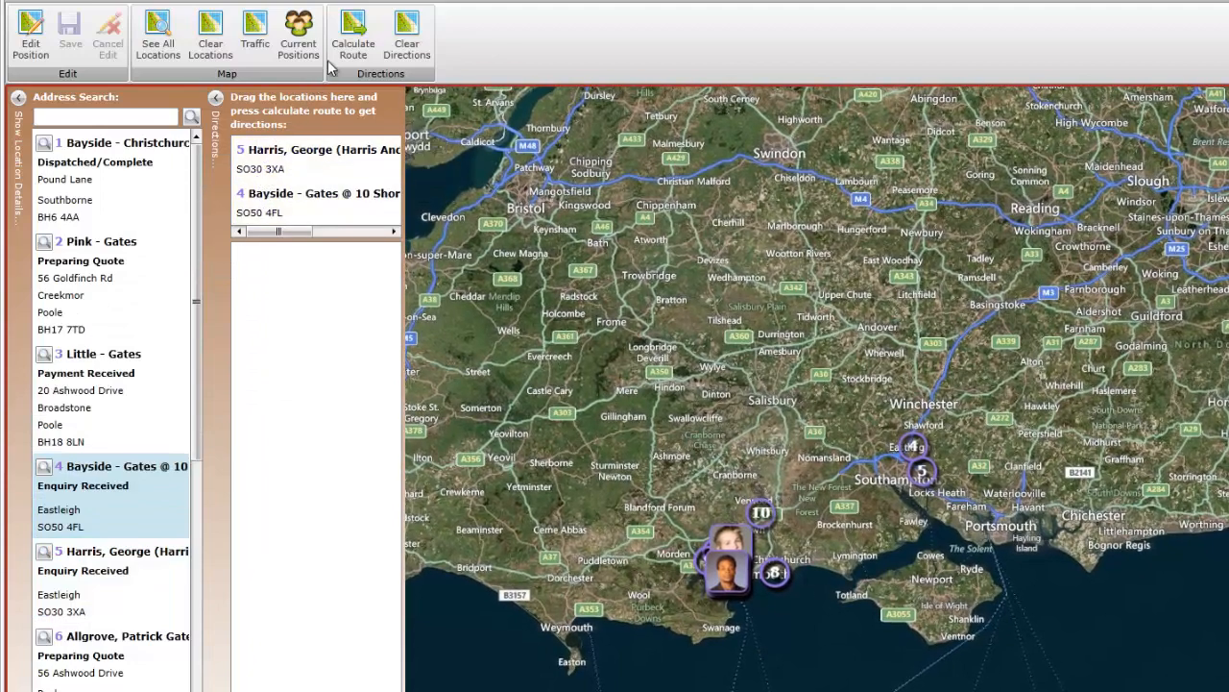
left_click(353, 40)
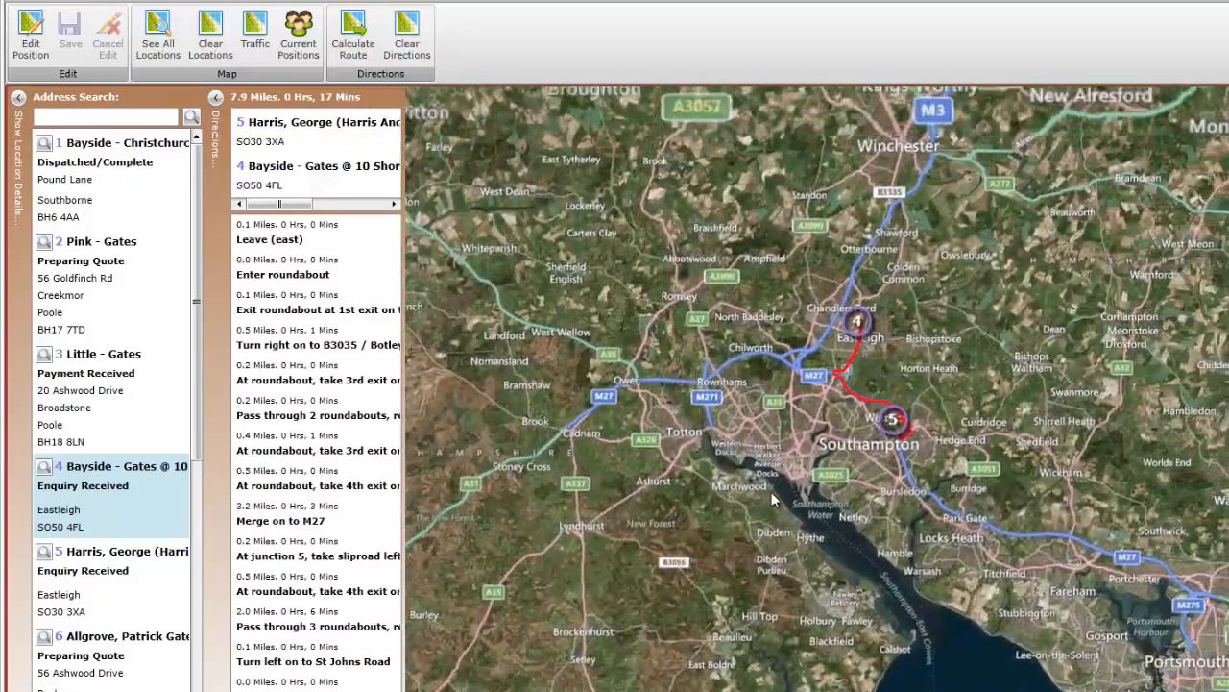
scroll(766, 465, "up", 3)
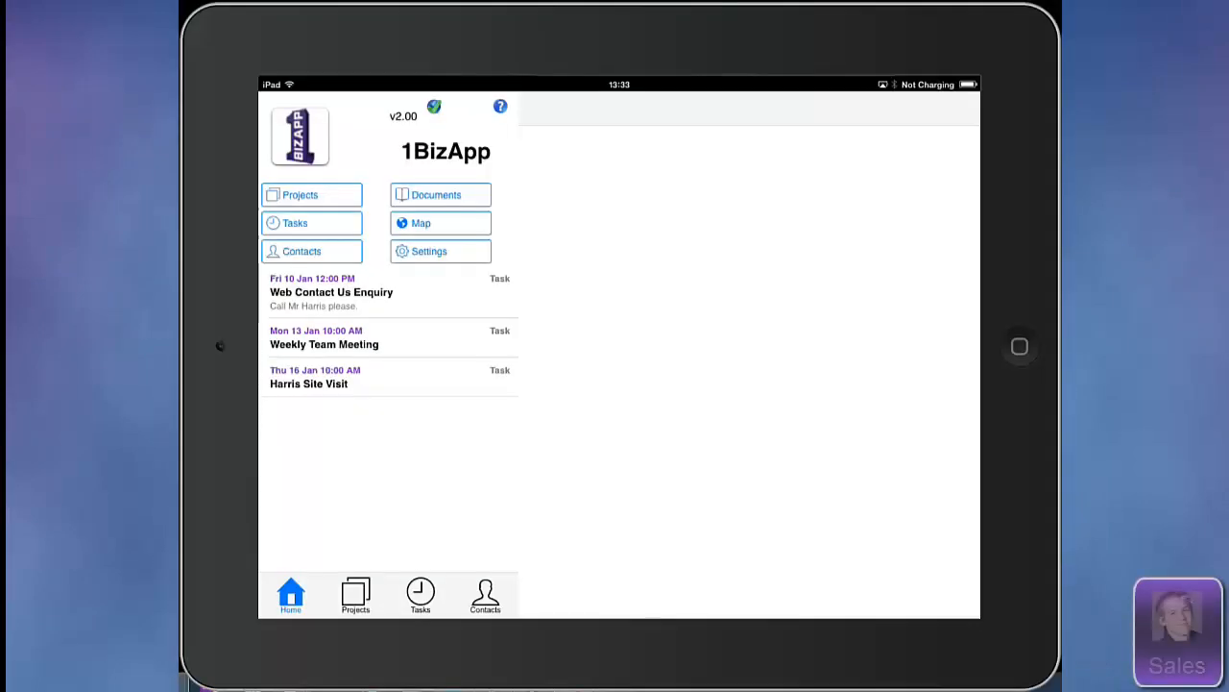
Step: Switch to the 1BizApp tablet app, open the 16 January site visit task's details and show its location in street view
left_click(309, 378)
left_click(580, 274)
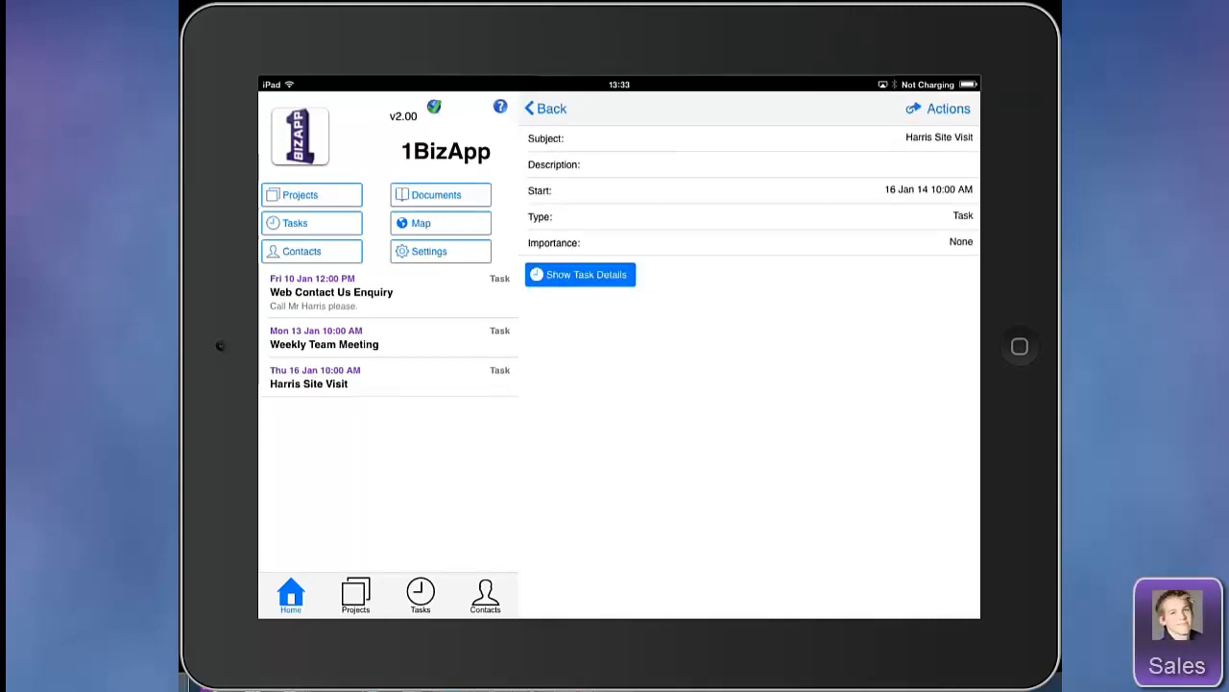
left_click(587, 600)
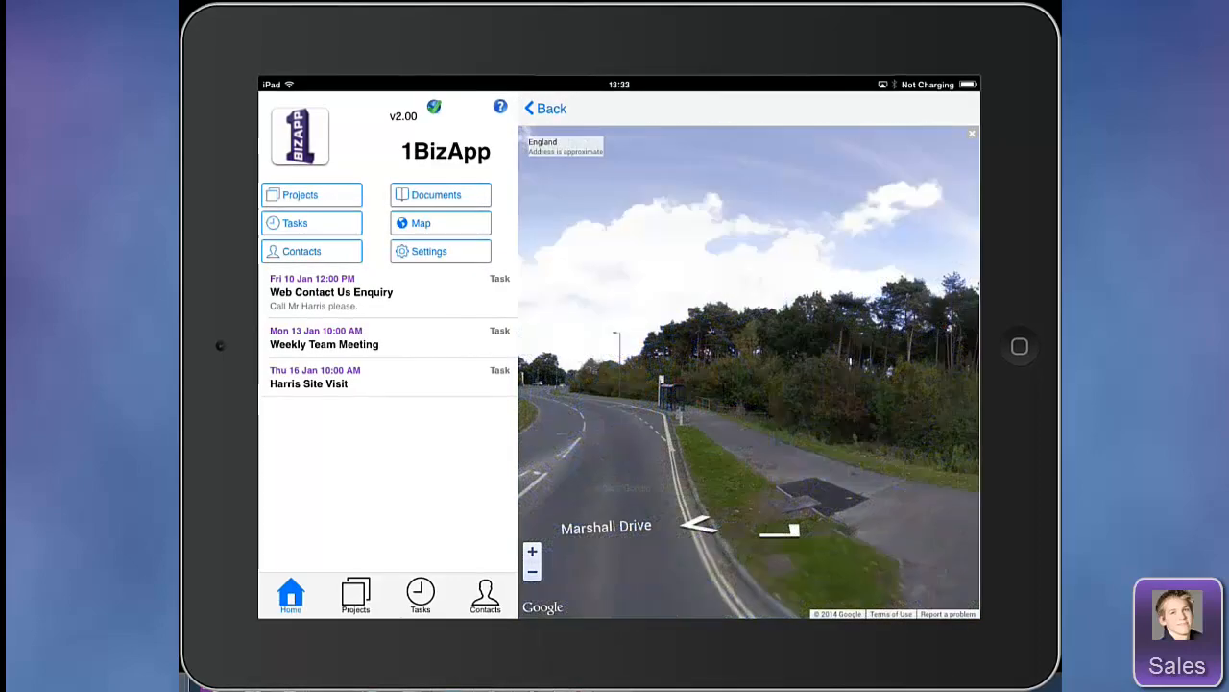
Step: Open the Harris And Sons web enquiry project on the tablet and look through its details
left_click(311, 194)
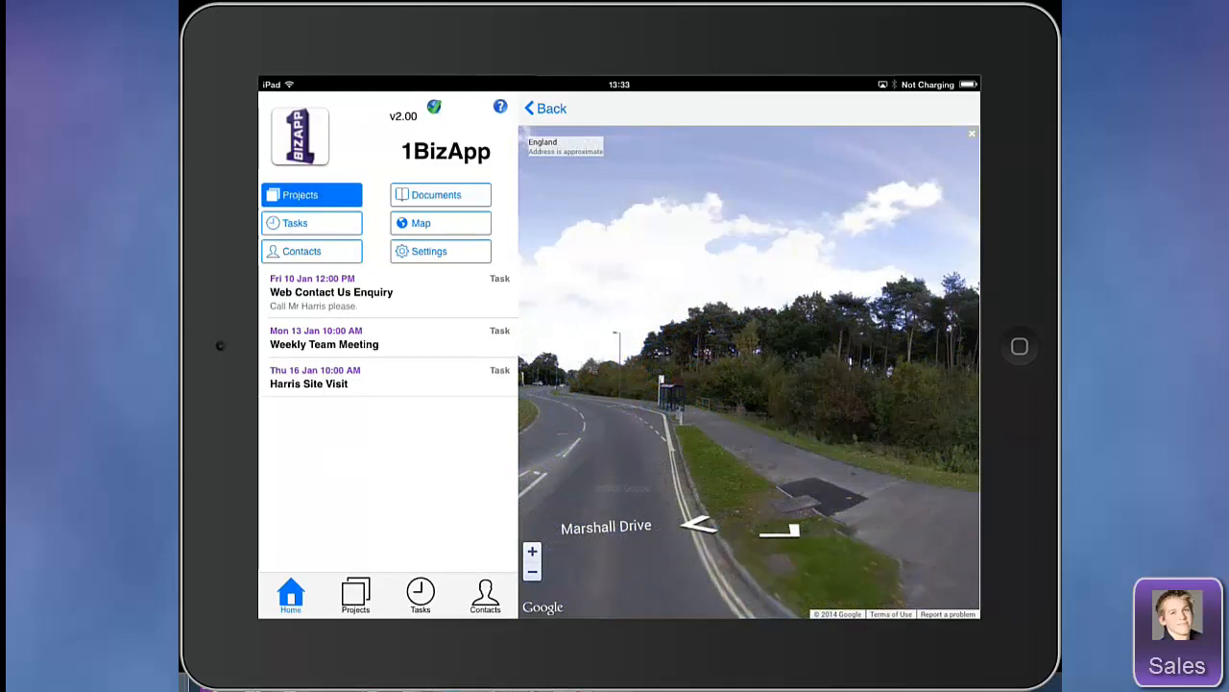
scroll(389, 346, "down", 2)
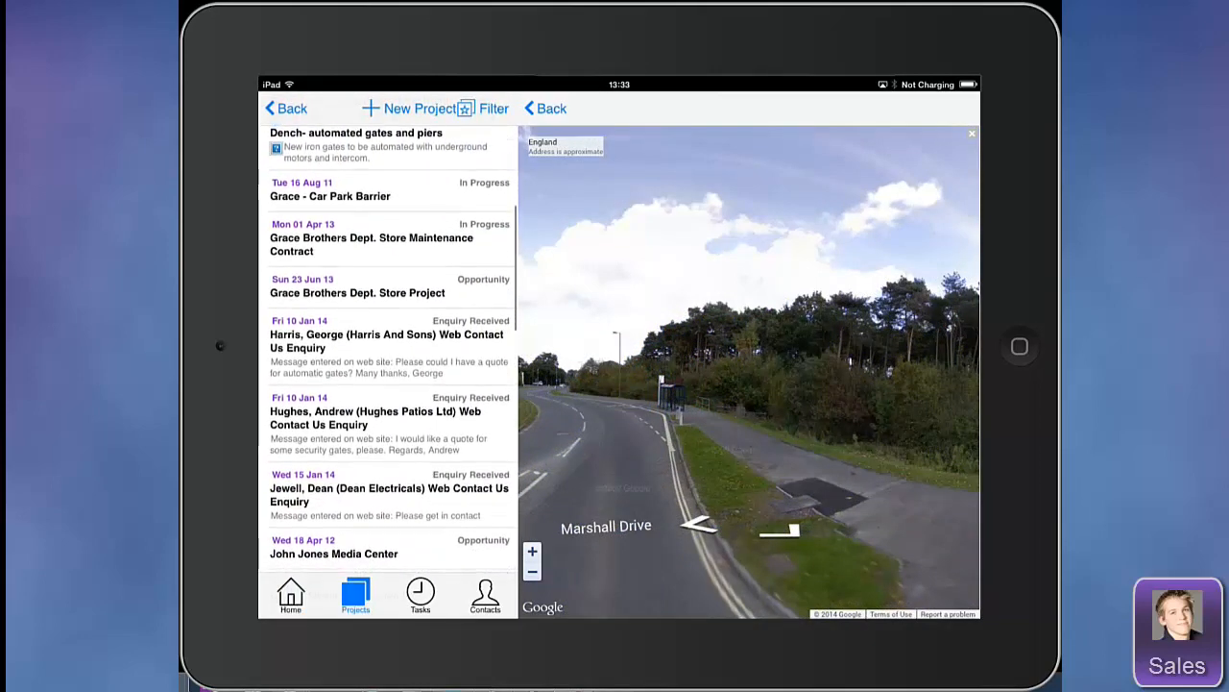
left_click(389, 347)
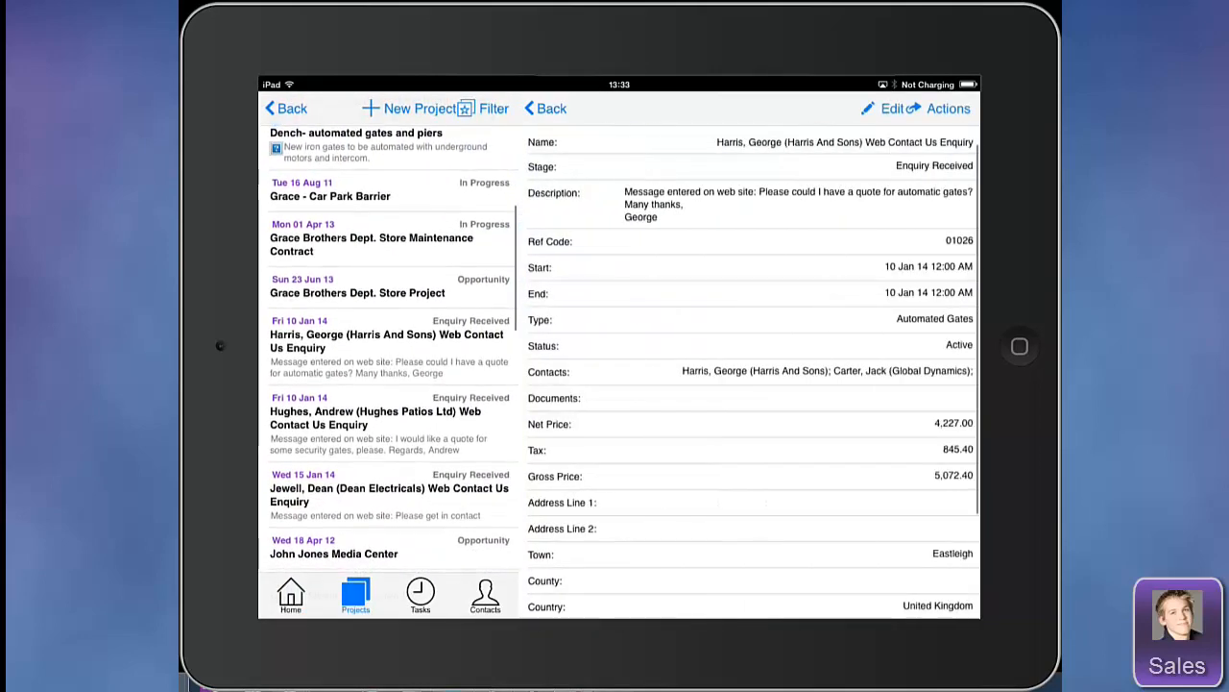
scroll(753, 370, "down", 4)
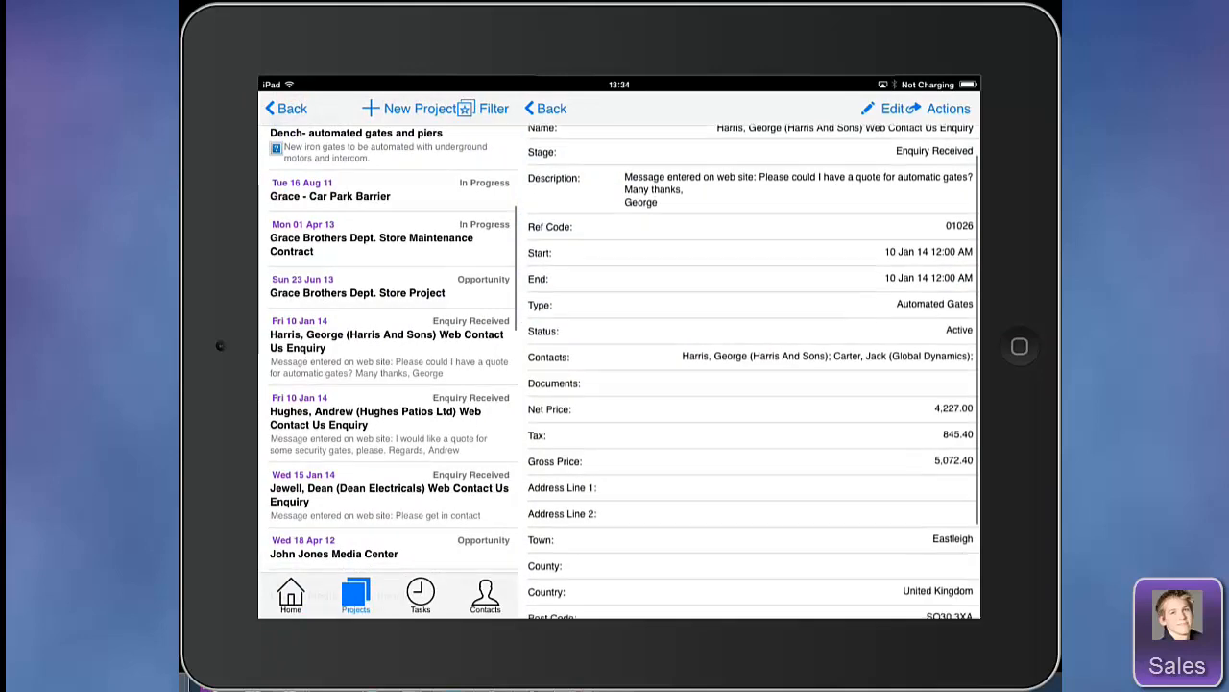
scroll(753, 370, "up", 3)
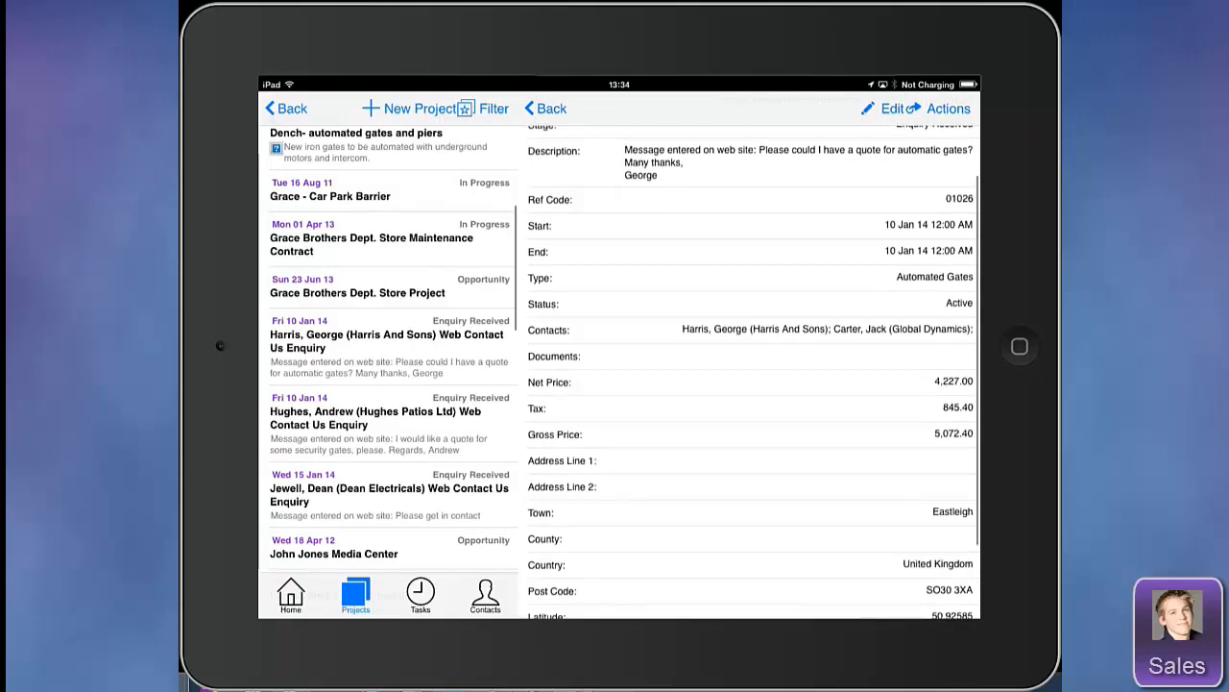
Step: Open the Harris And Sons contact on the tablet and look through its full record
left_click(485, 595)
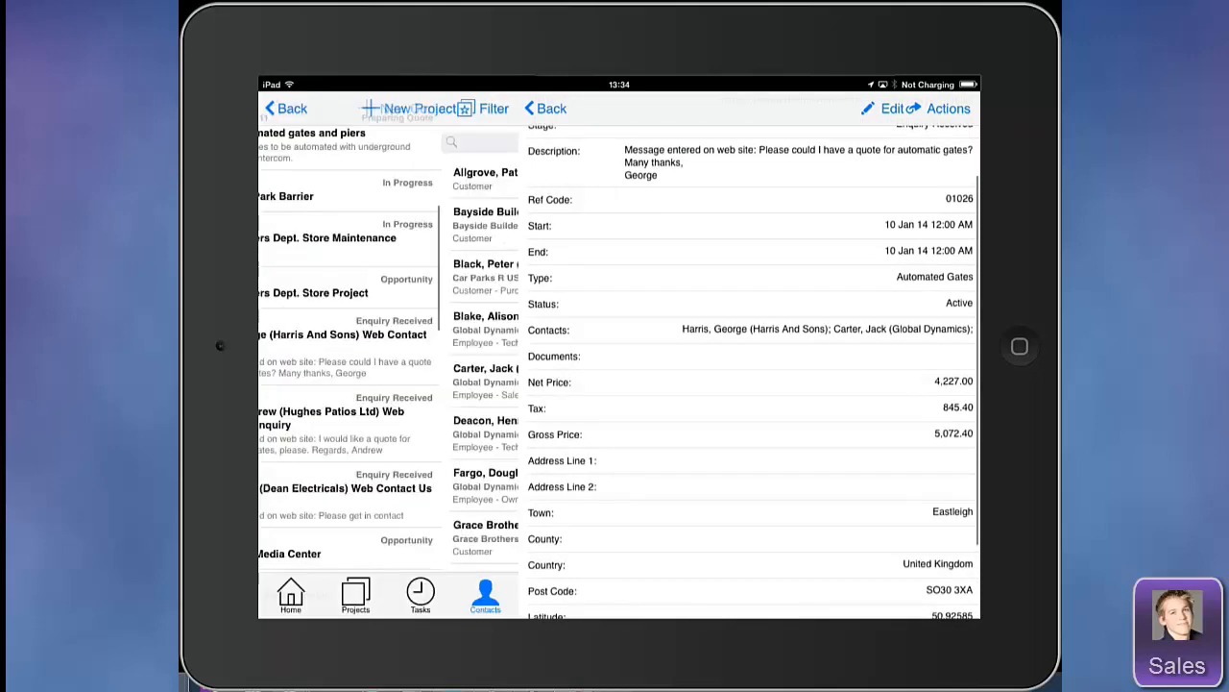
scroll(389, 350, "down", 3)
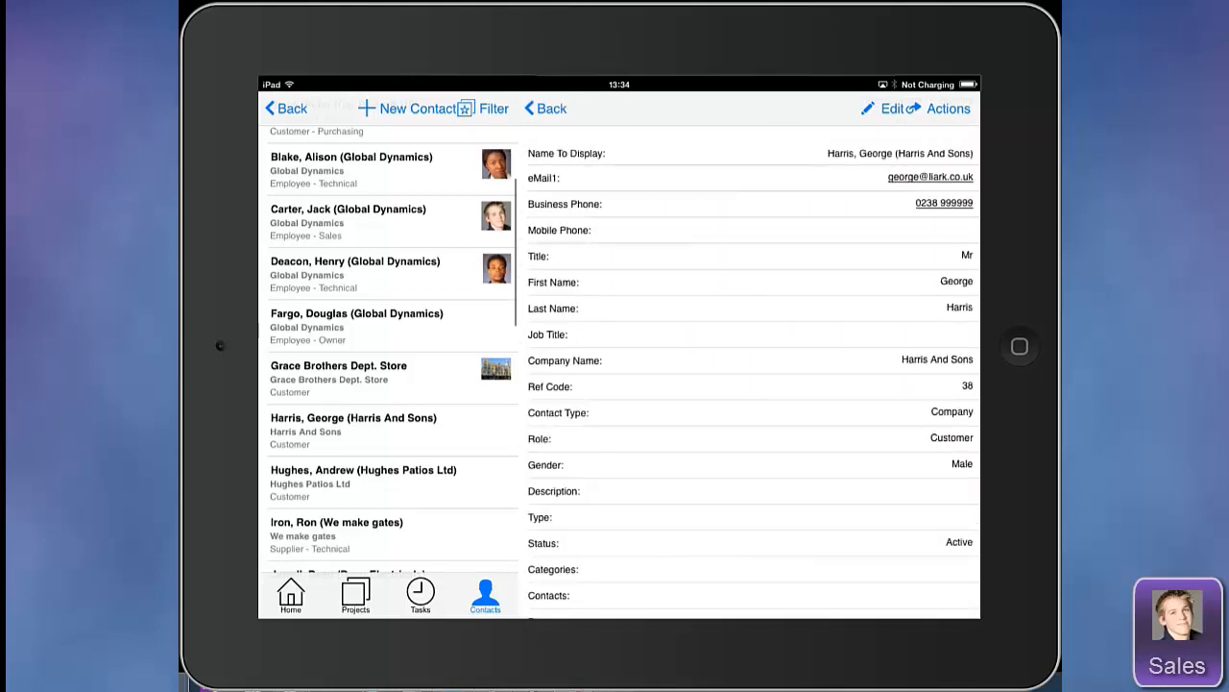
scroll(754, 365, "down", 5)
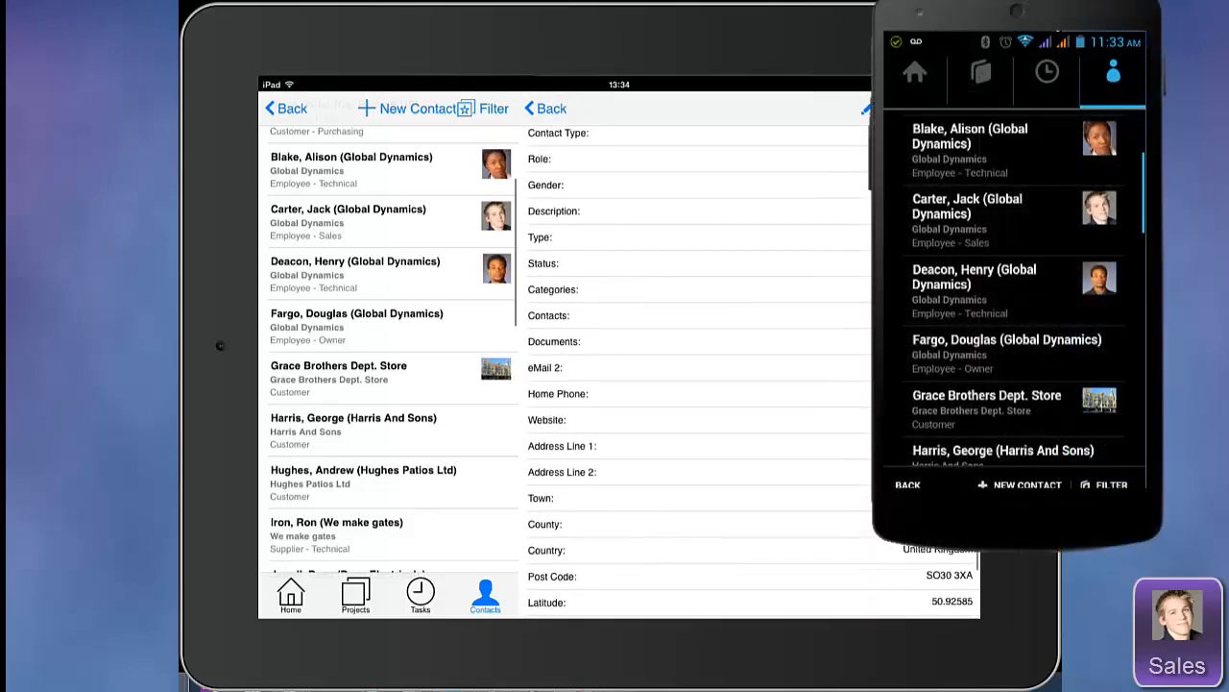
scroll(754, 365, "down", 2)
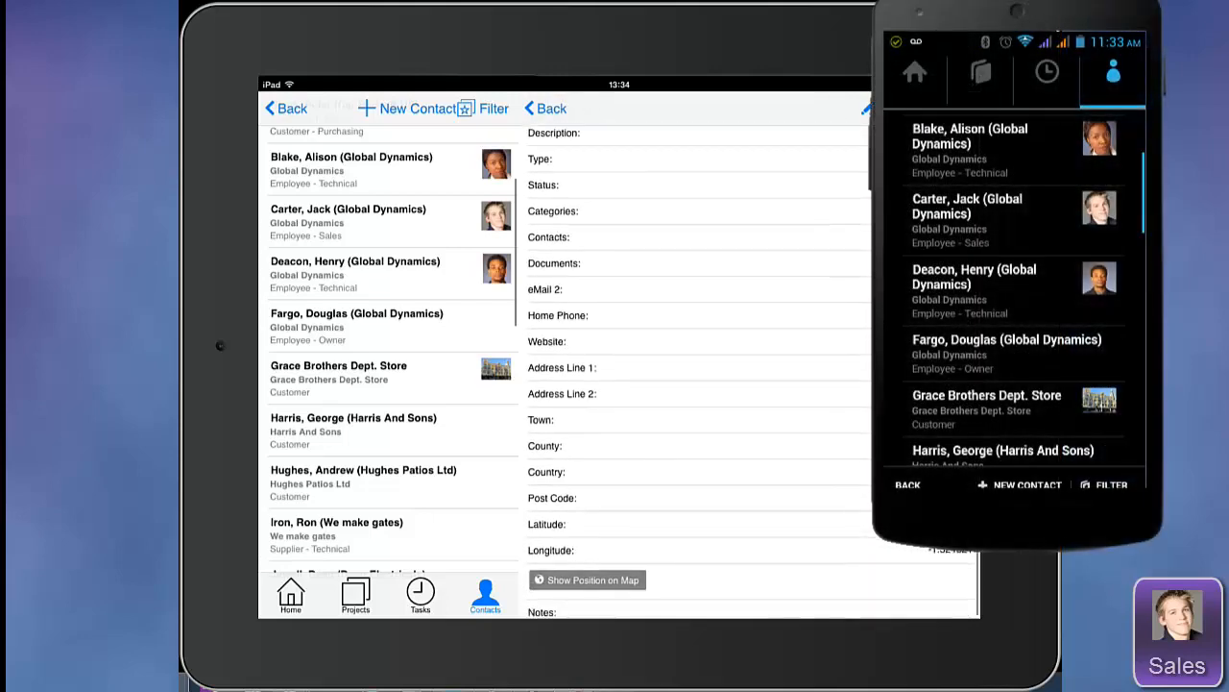
scroll(754, 365, "up", 6)
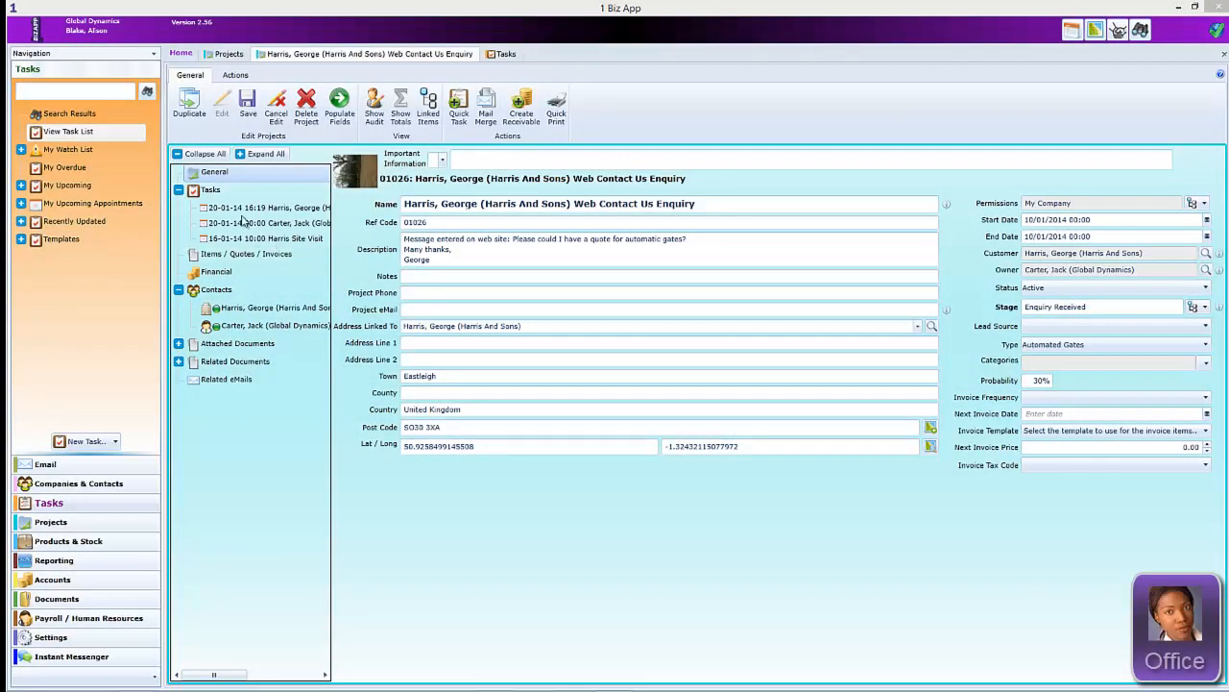
Step: Switch to the desktop 1 Biz App and create a Site inspection task from the Harris And Sons enquiry project's tasks
left_click(208, 192)
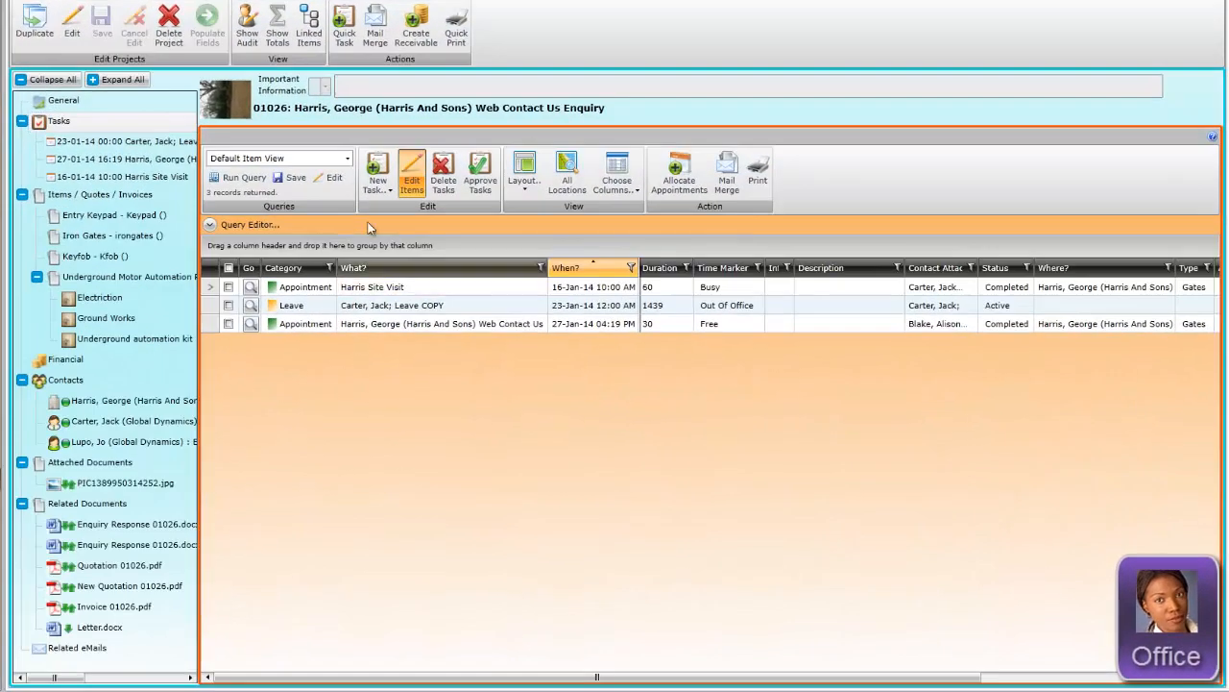
left_click(381, 180)
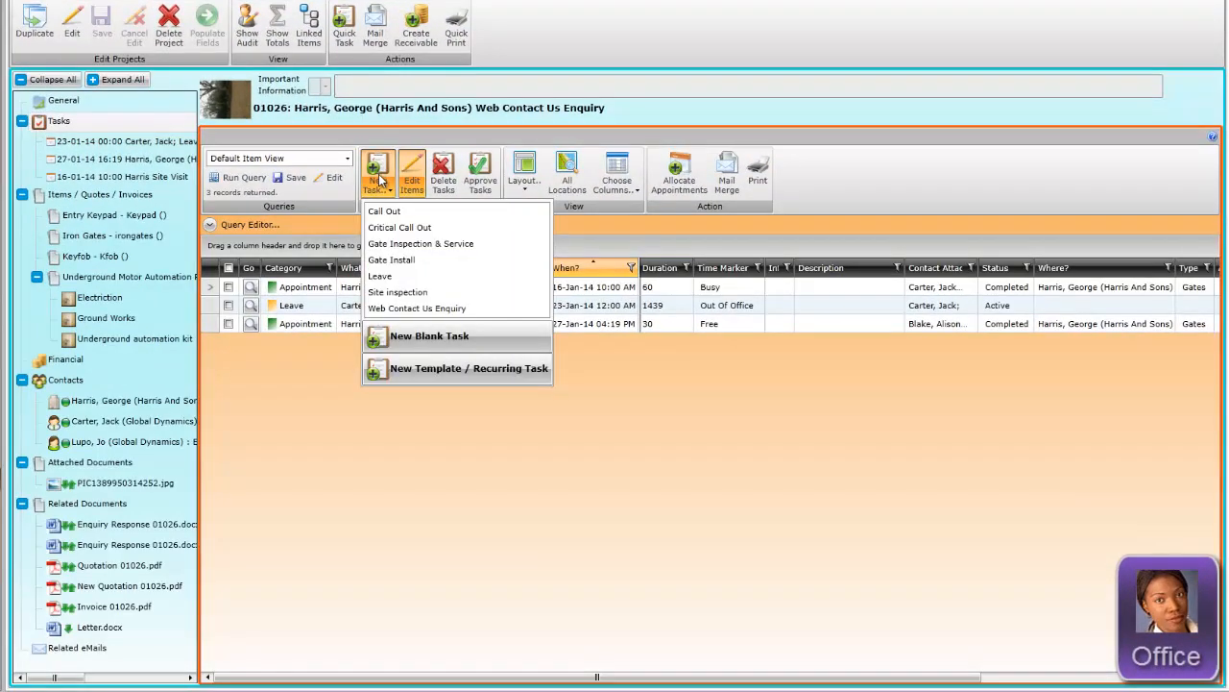
left_click(407, 293)
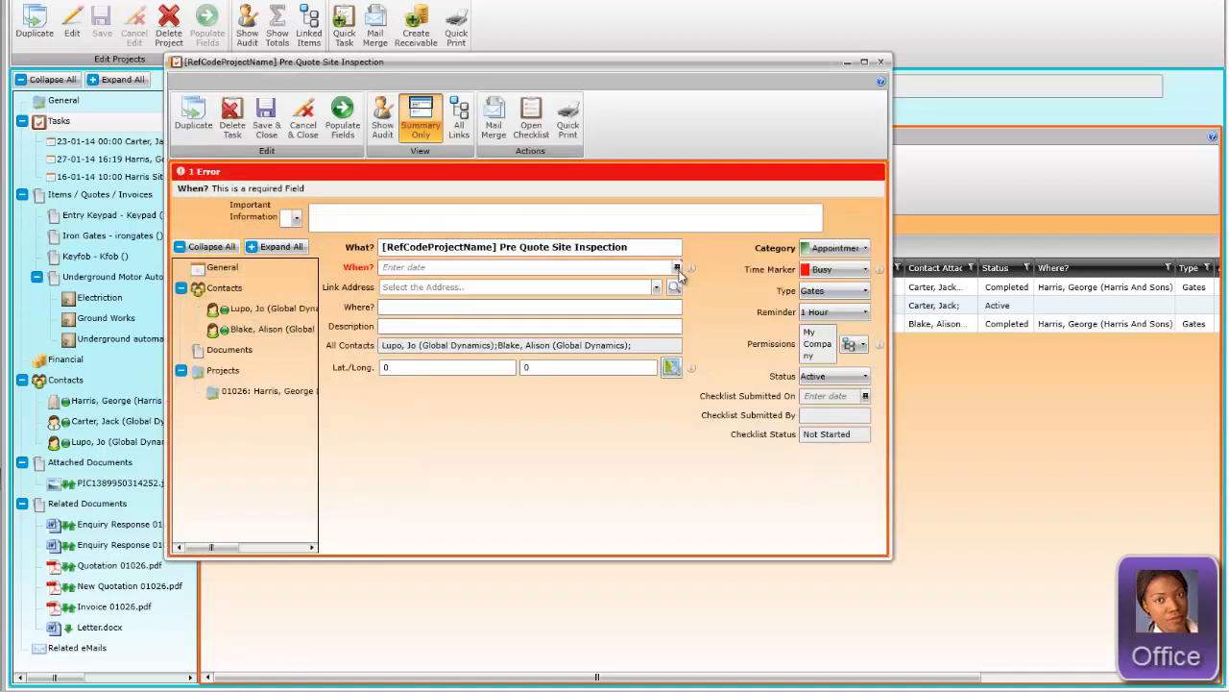
Step: Schedule the site inspection task for 23/01/2014 at 13:00
left_click(676, 269)
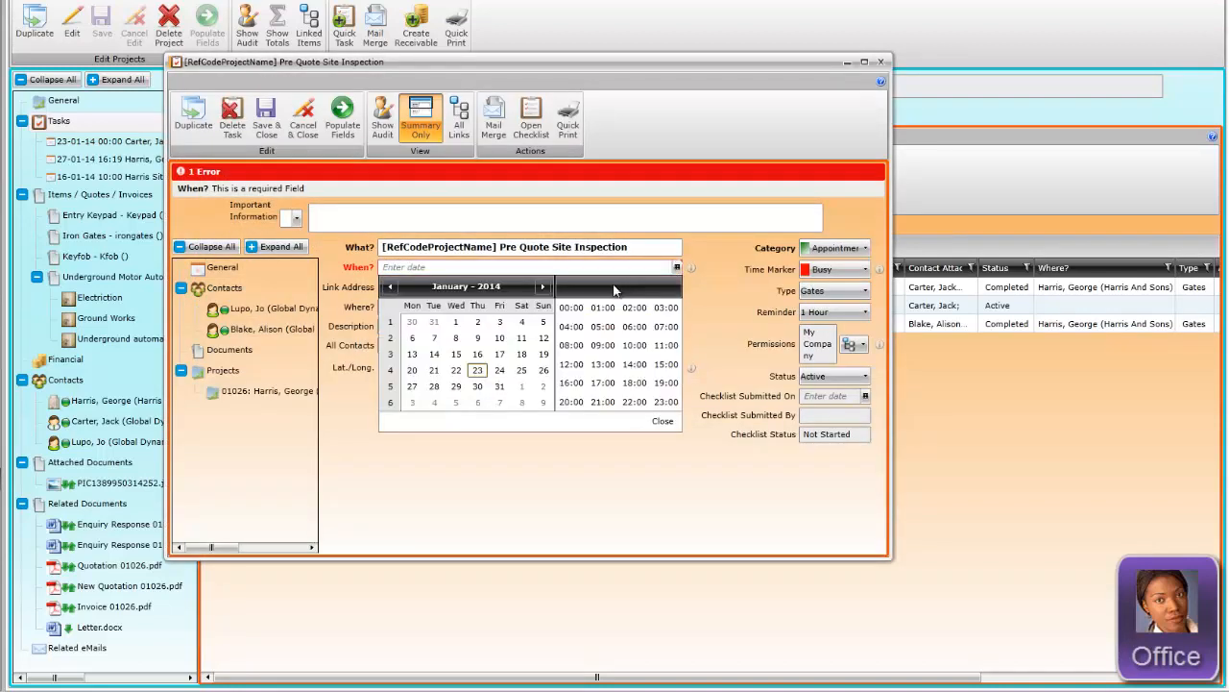
left_click(603, 364)
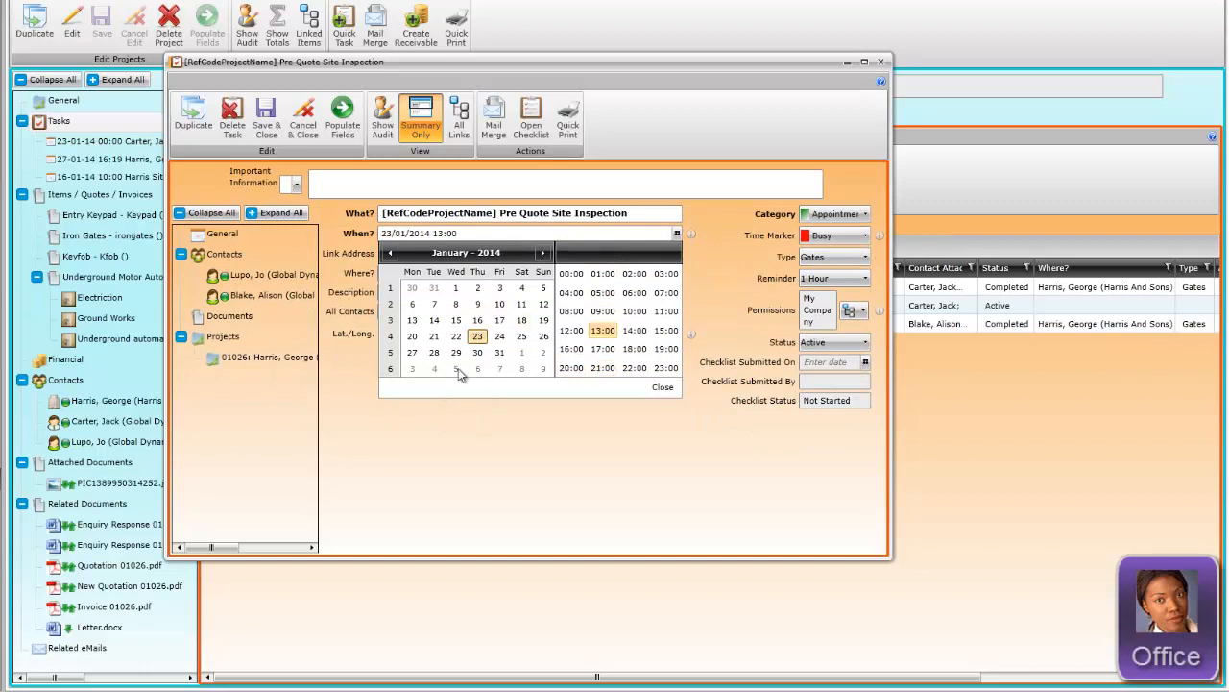
left_click(656, 386)
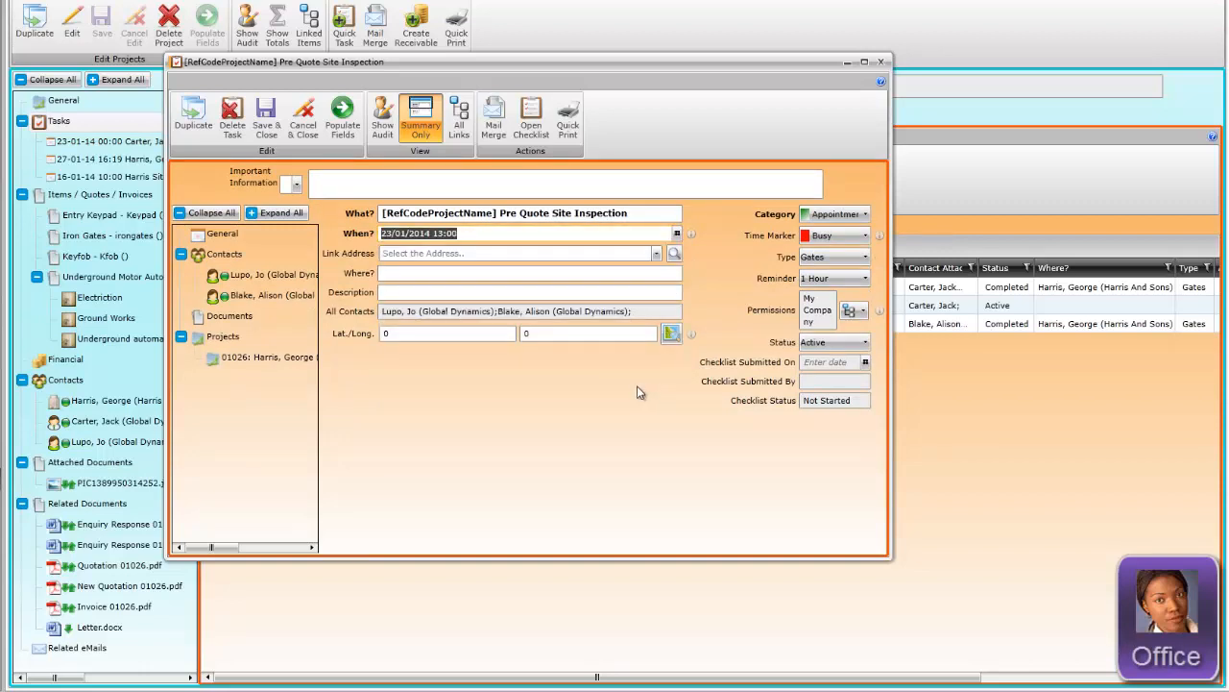
left_click(534, 334)
Step: Remove the signed-in user from the site inspection task's contacts
left_click(236, 256)
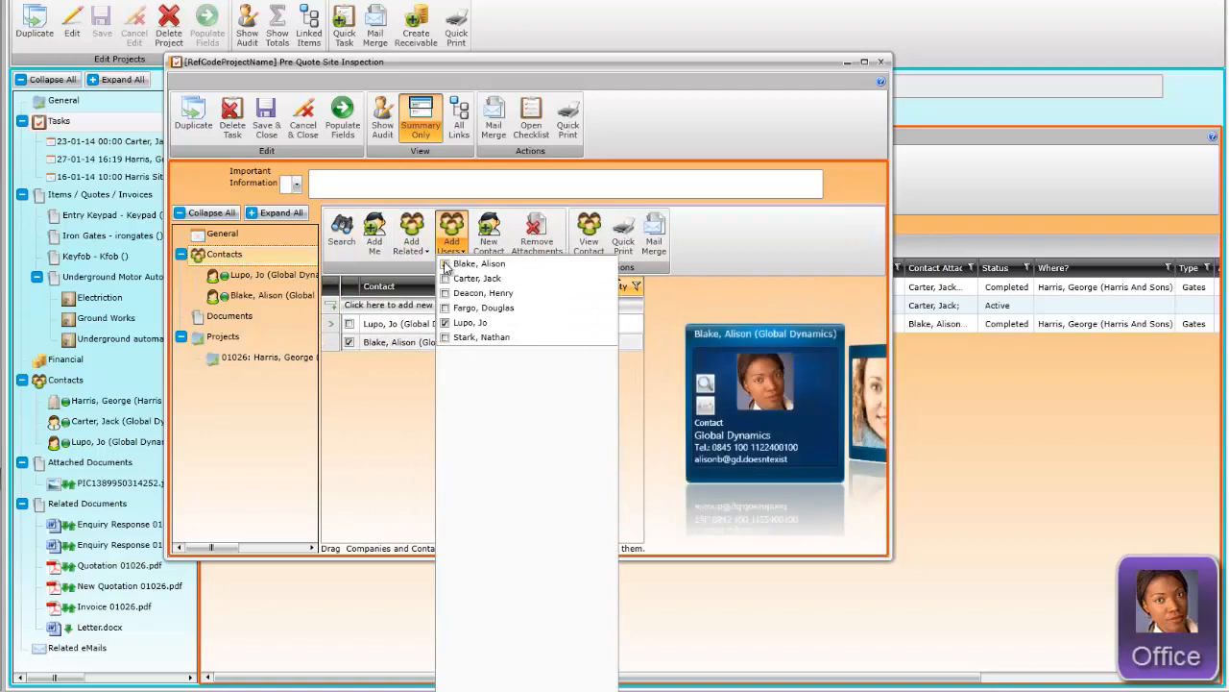
left_click(444, 263)
left_click(399, 377)
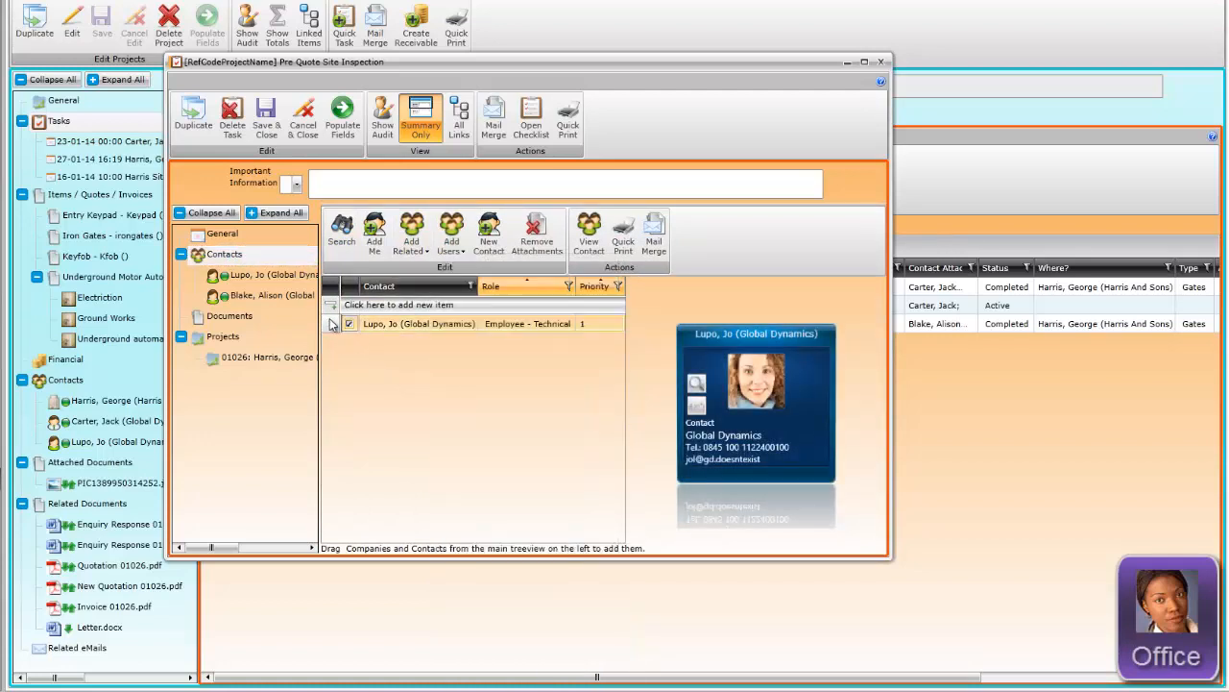
Step: Link the inspection task's address to the Harris And Sons contact
left_click(220, 235)
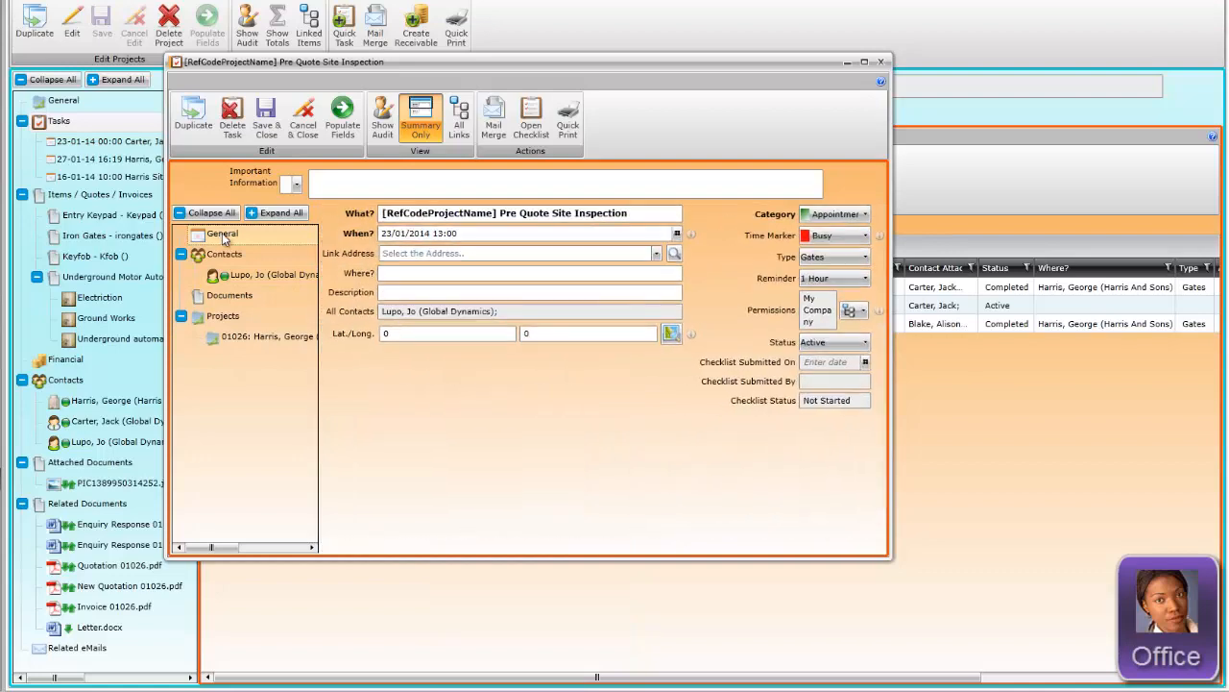
left_click(534, 252)
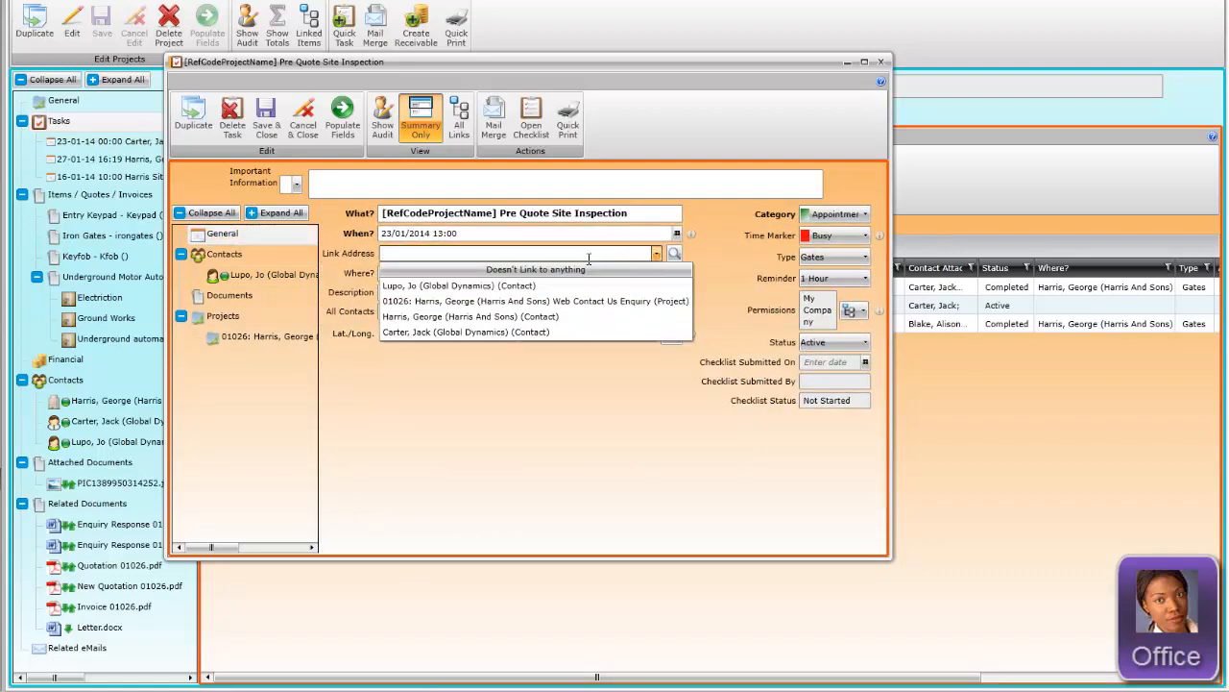
left_click(543, 317)
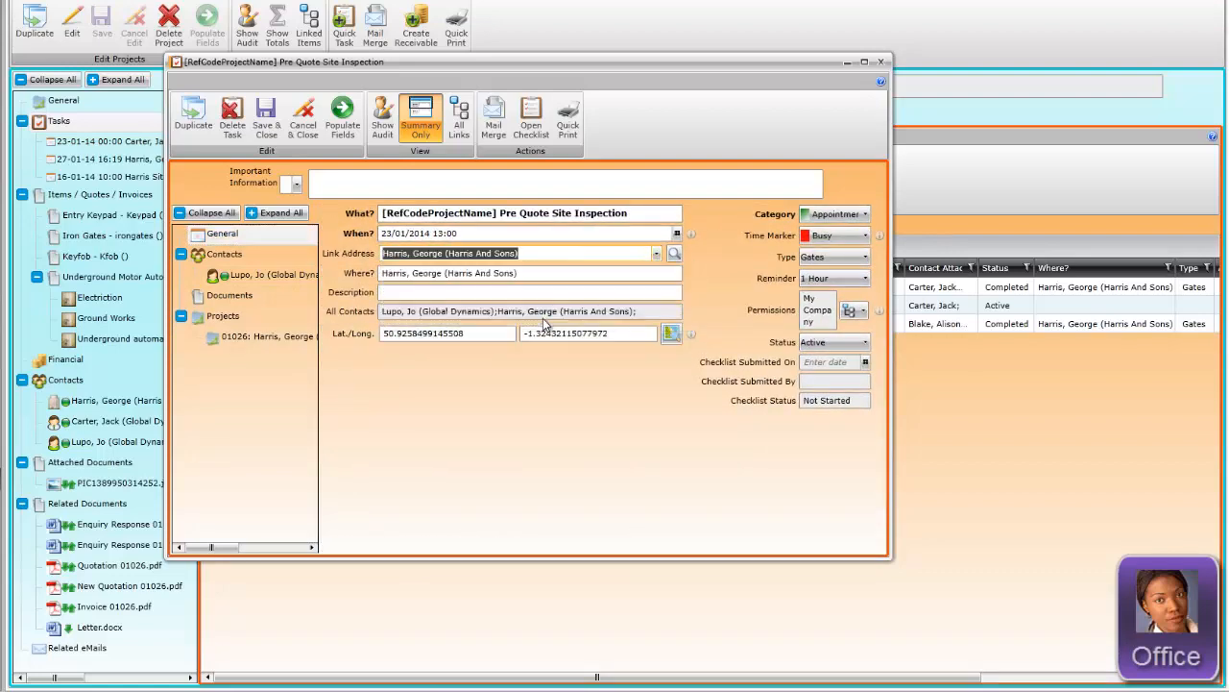
Step: Save and close the pre-quote site inspection task
left_click(269, 117)
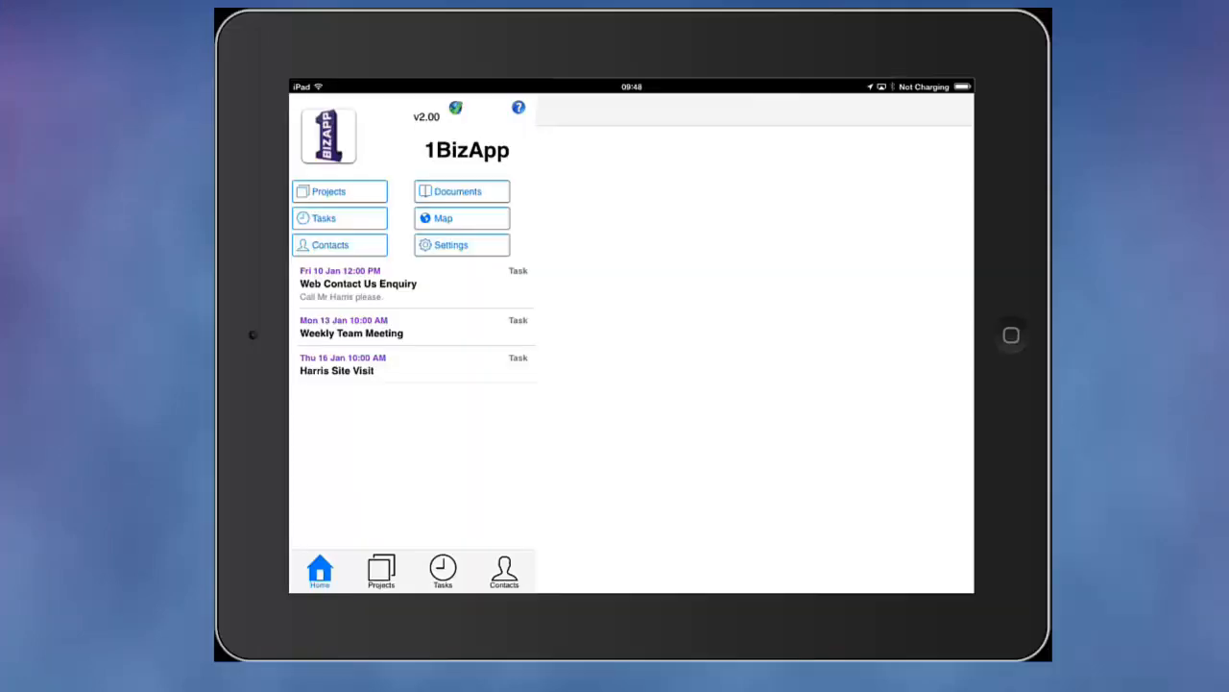
Step: Switch to the iPad 1BizApp and open the Harris And Sons Web Contact Us Enquiry project
left_click(340, 191)
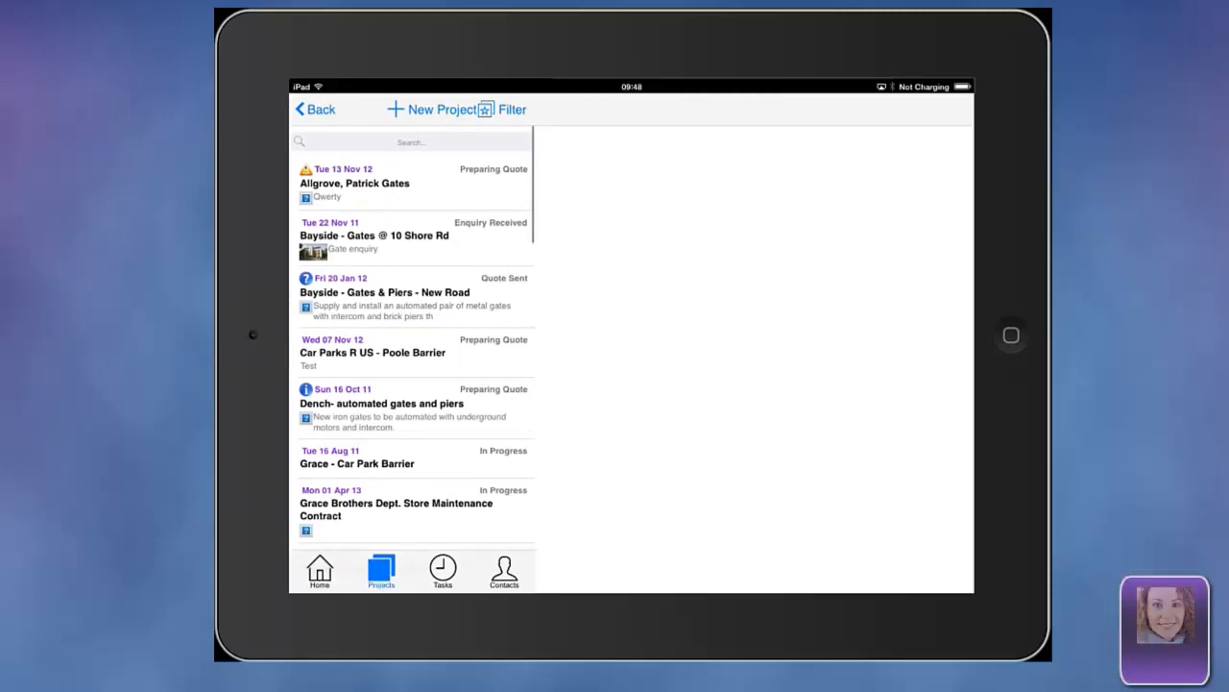
scroll(413, 337, "down", 2)
scroll(413, 336, "down", 3)
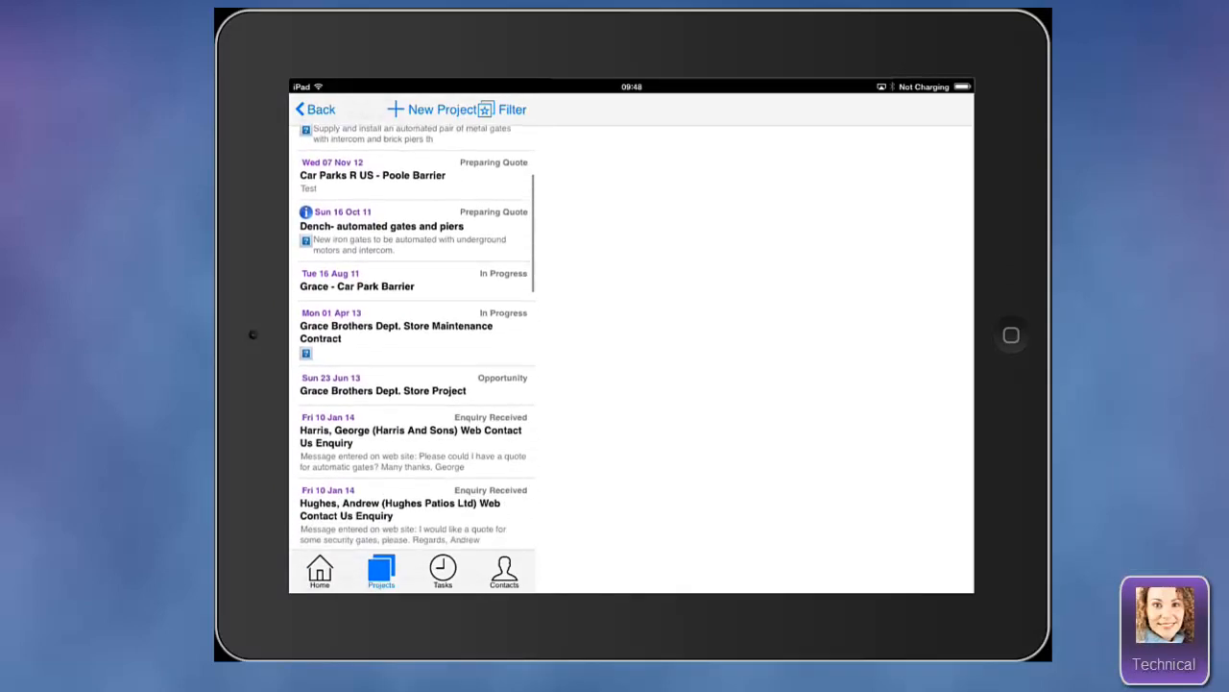
left_click(413, 441)
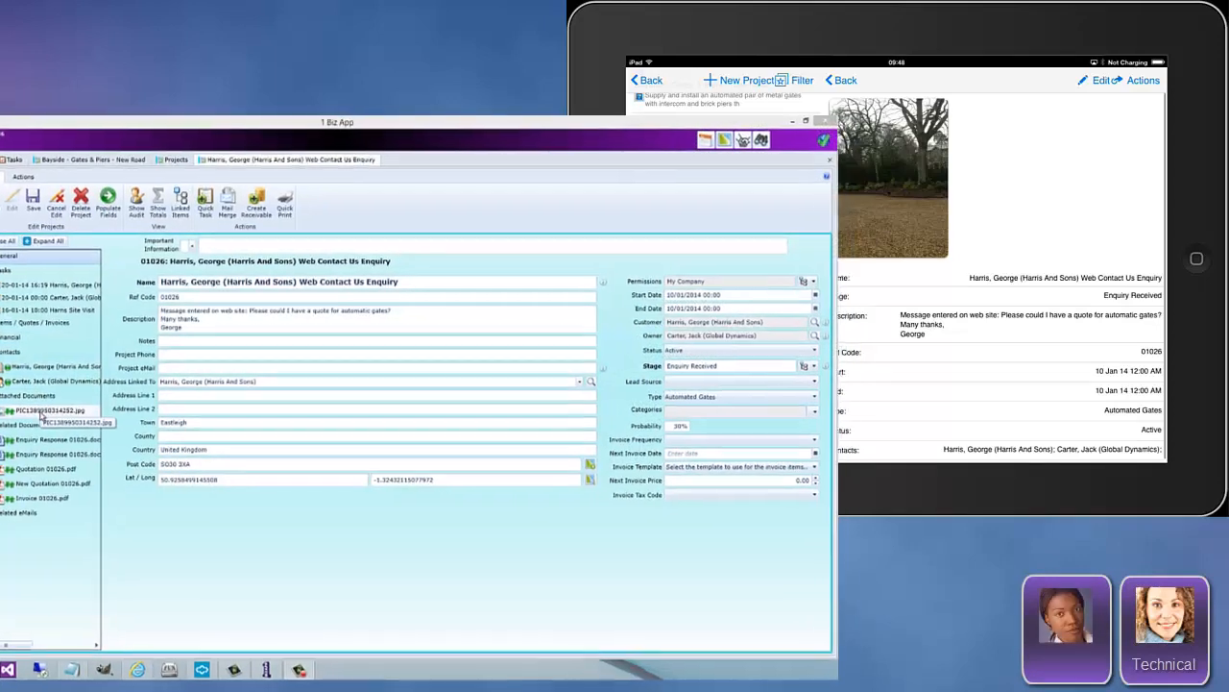
Step: In the desktop 1 Biz App, open the project's attached photo PIC1389950314252.jpg and rotate it 90 degrees
double_click(54, 412)
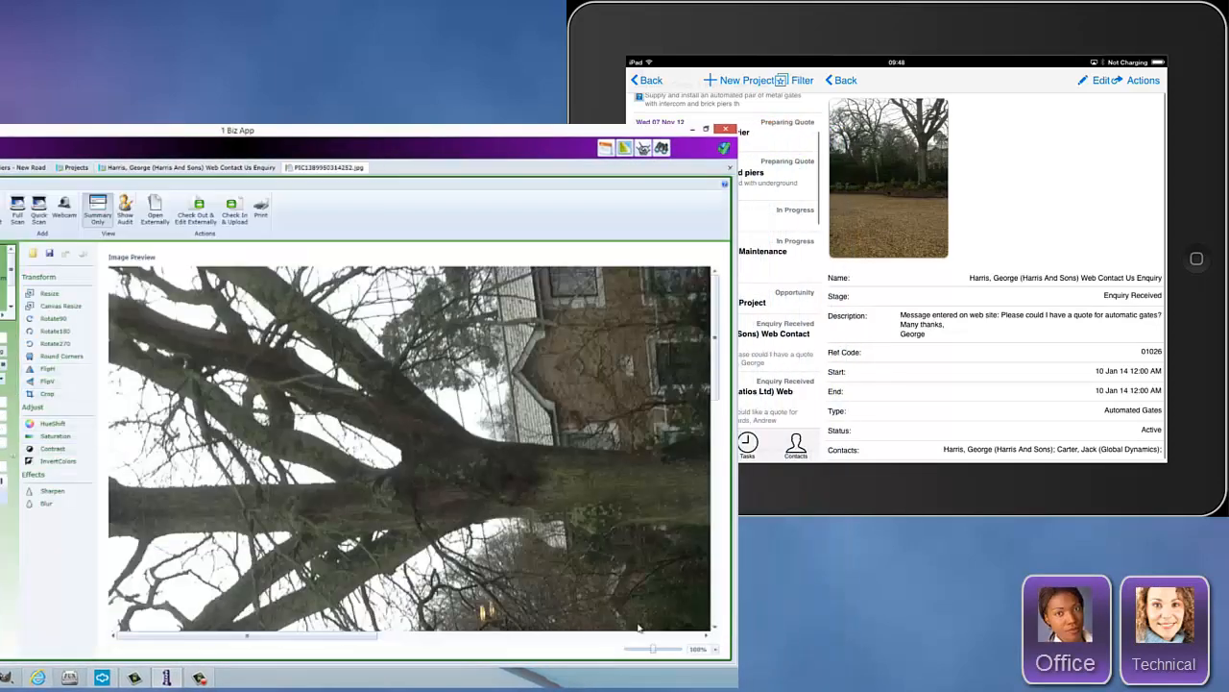
left_click_drag(653, 652, 629, 650)
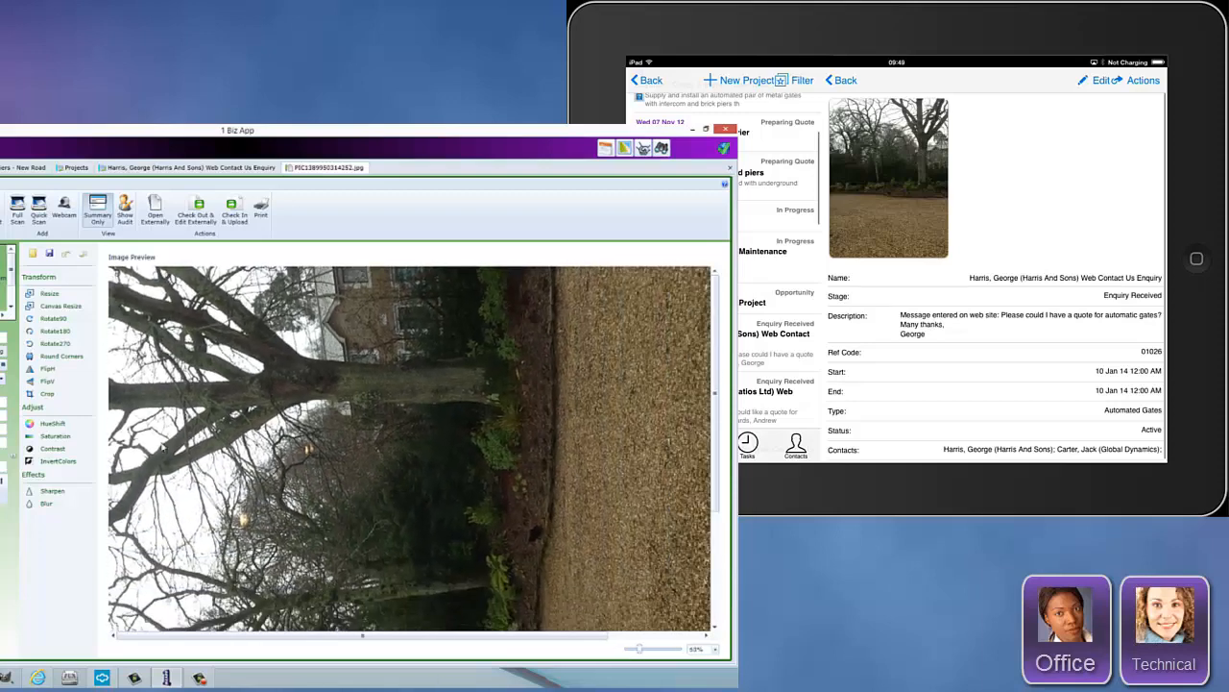
left_click(53, 318)
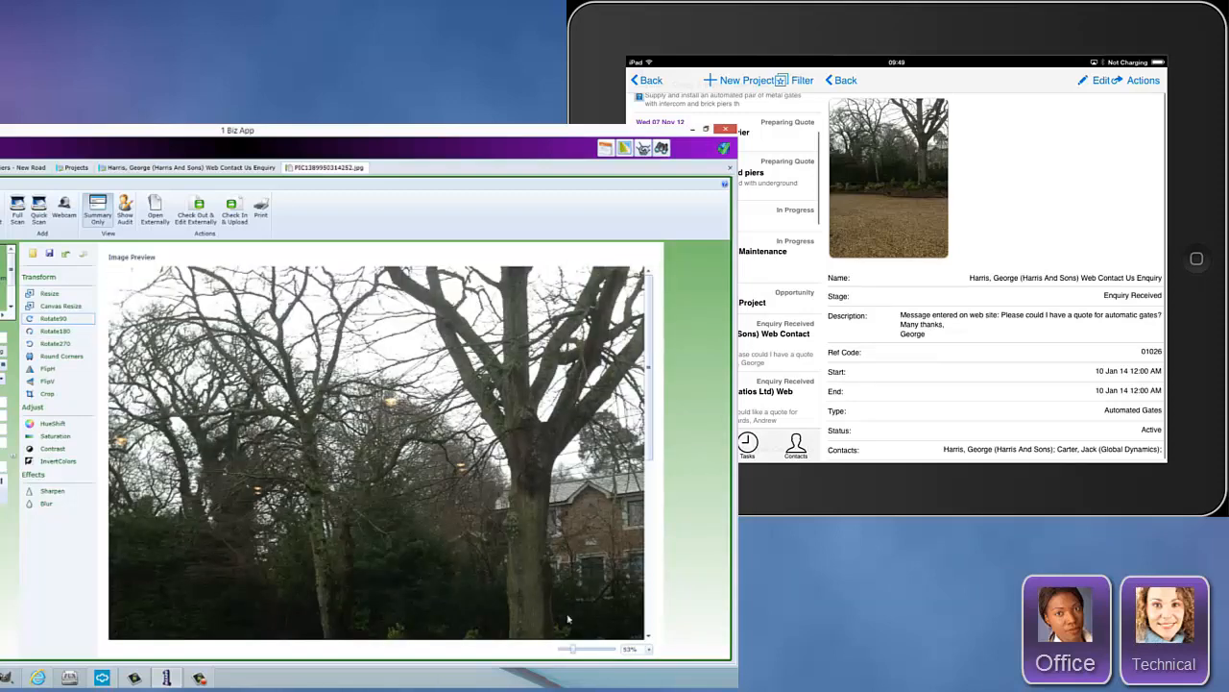
left_click_drag(574, 652, 564, 655)
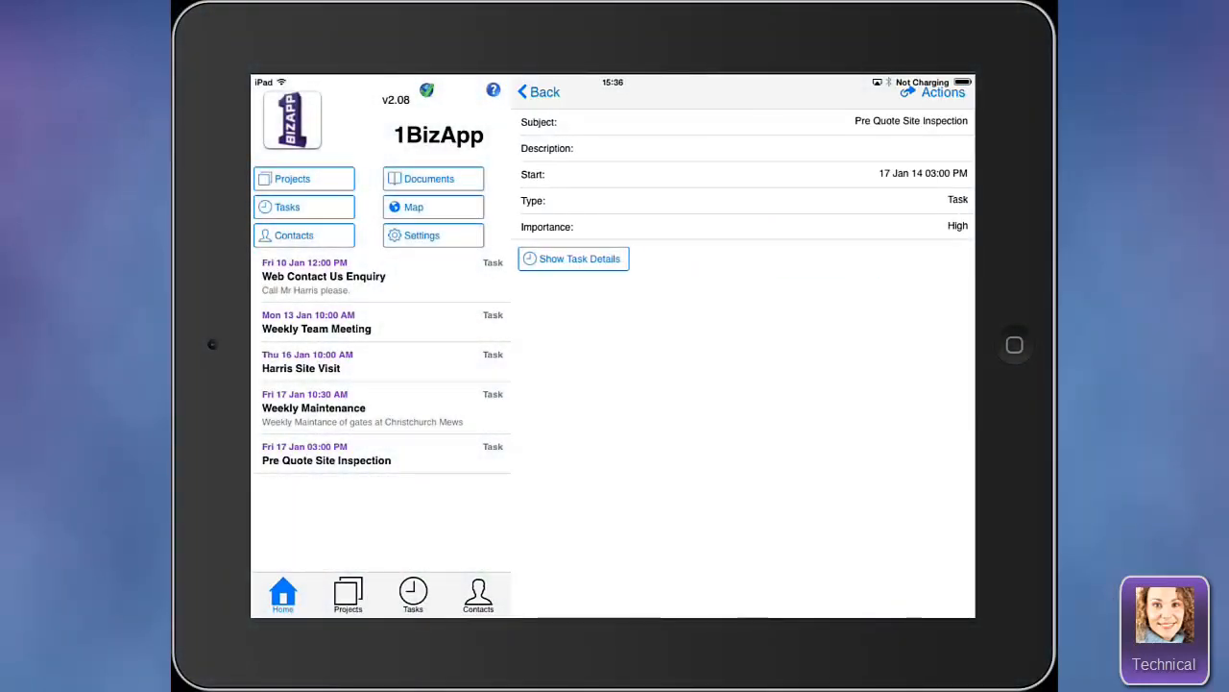
Step: Switch to the iPad 1BizApp, open the Pre Quote Site Inspection task's checklist and set the motor type to Below Ground
left_click(573, 258)
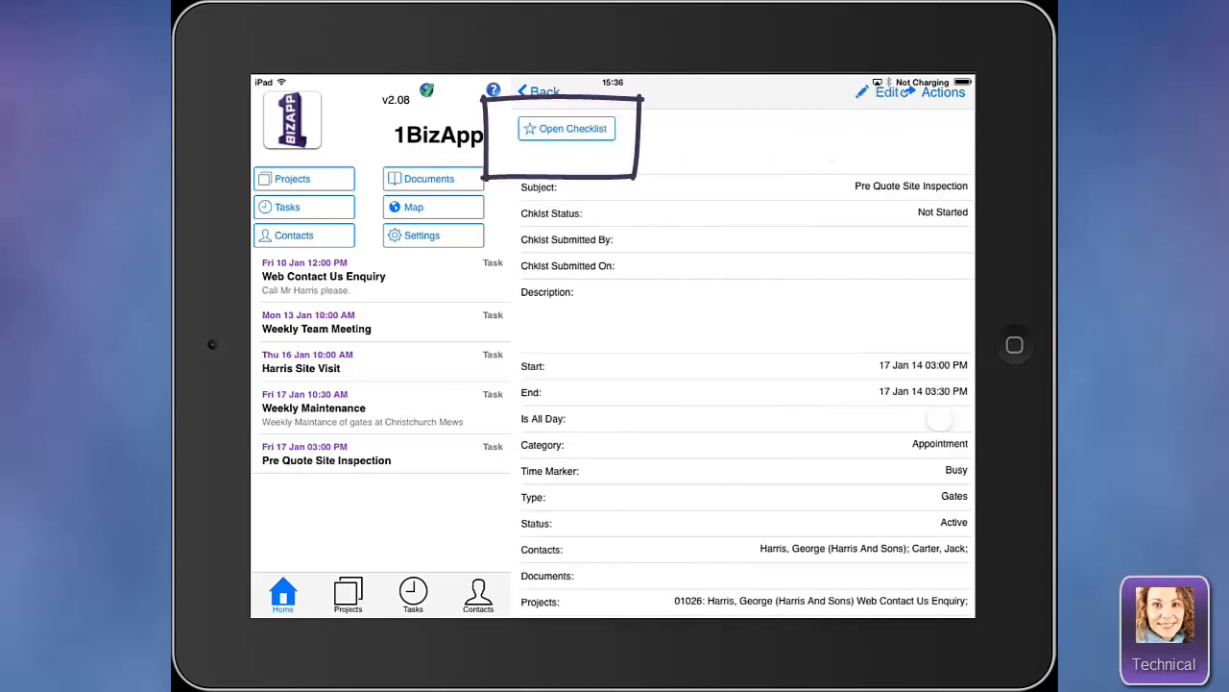
left_click(567, 128)
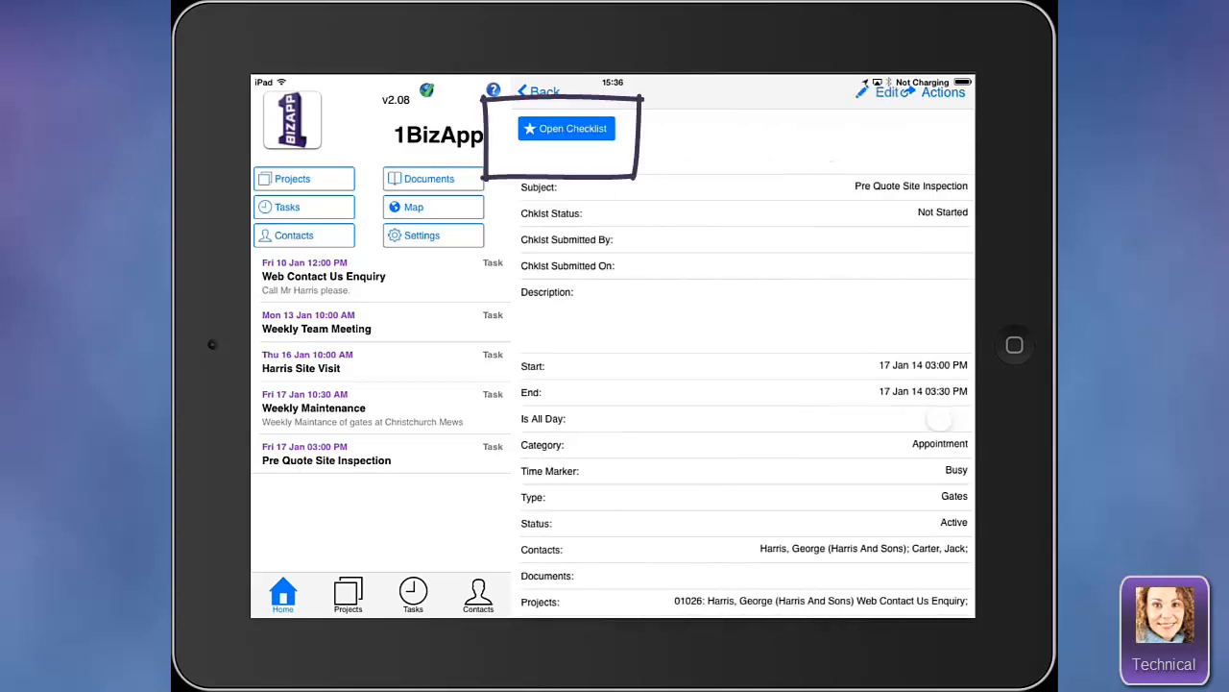
left_click(540, 144)
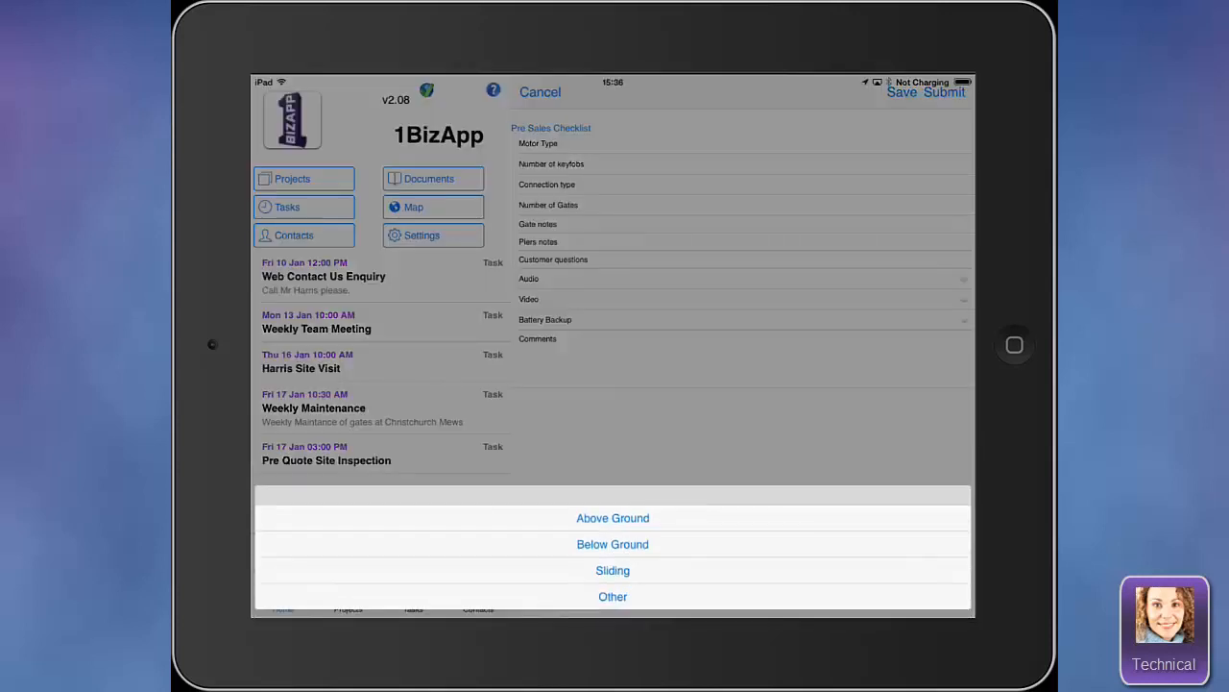
left_click(612, 543)
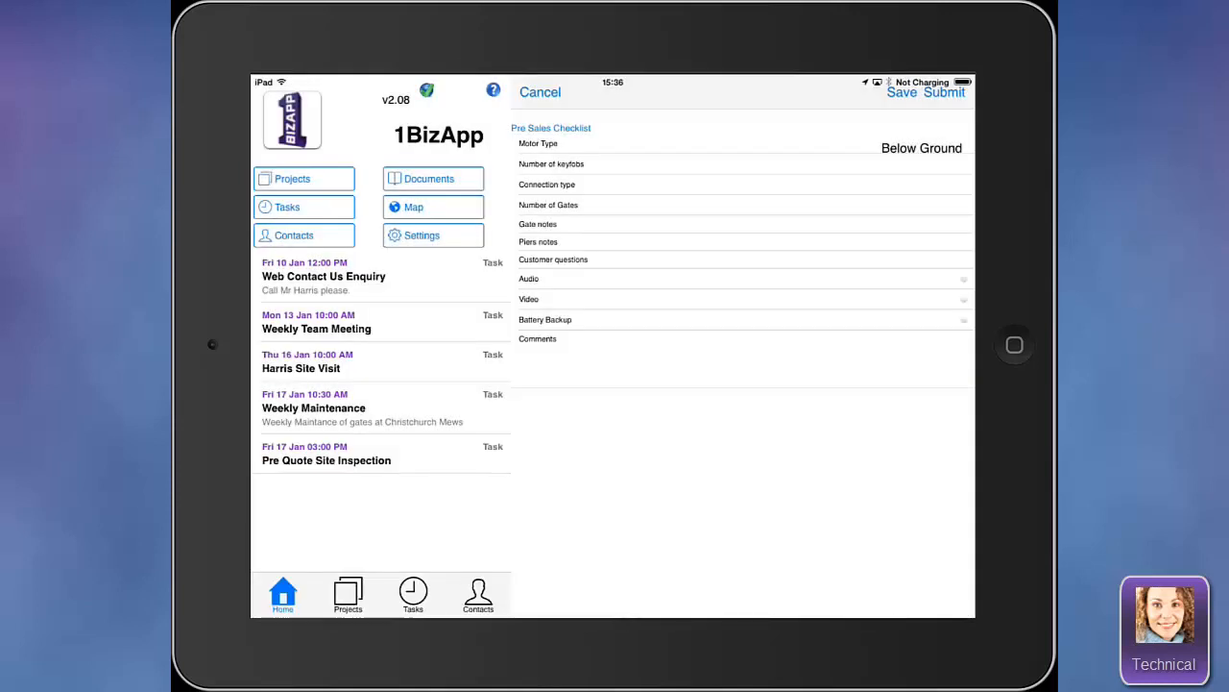
Step: Set the checklist's number of keyfobs to 1, connection type to Wireless and number of gates to 2
left_click(551, 165)
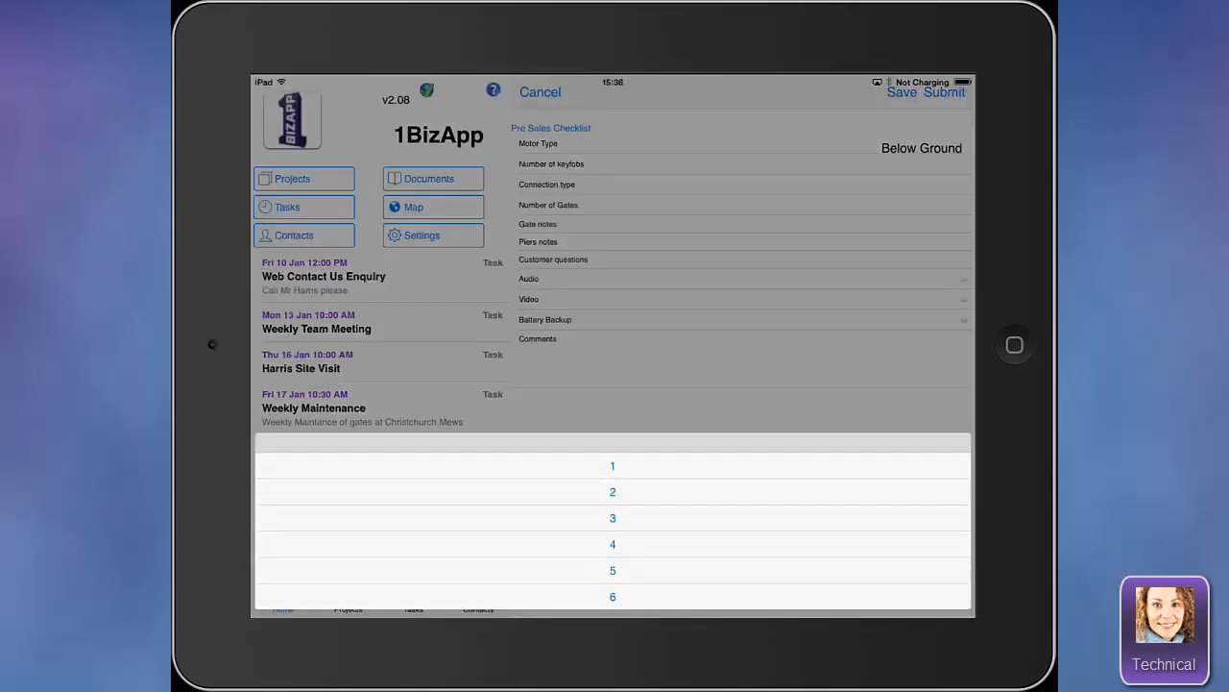
left_click(613, 466)
left_click(546, 184)
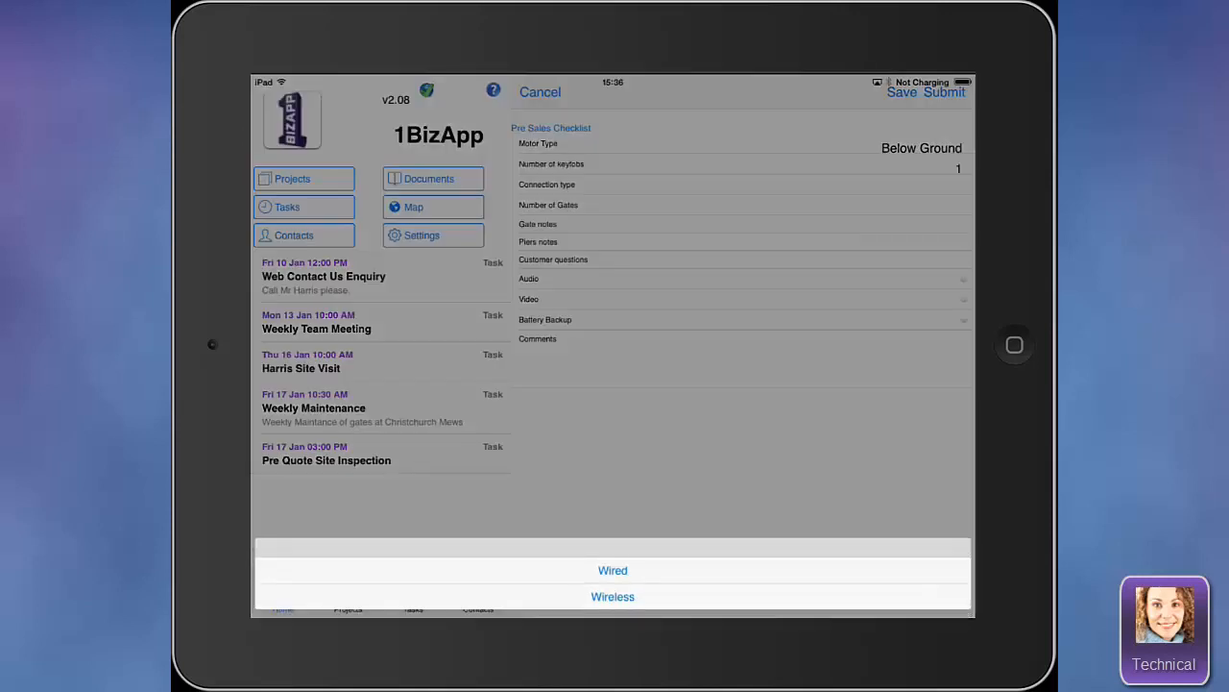
left_click(613, 596)
left_click(547, 205)
left_click(613, 594)
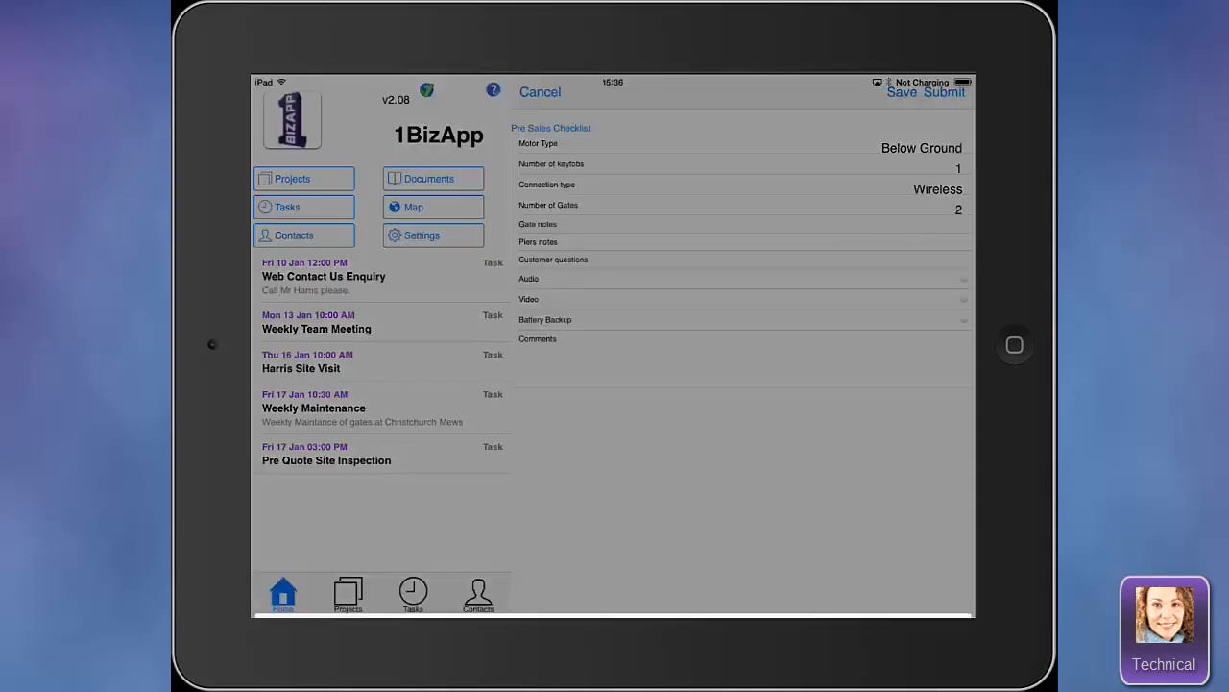
left_click(547, 205)
left_click(613, 596)
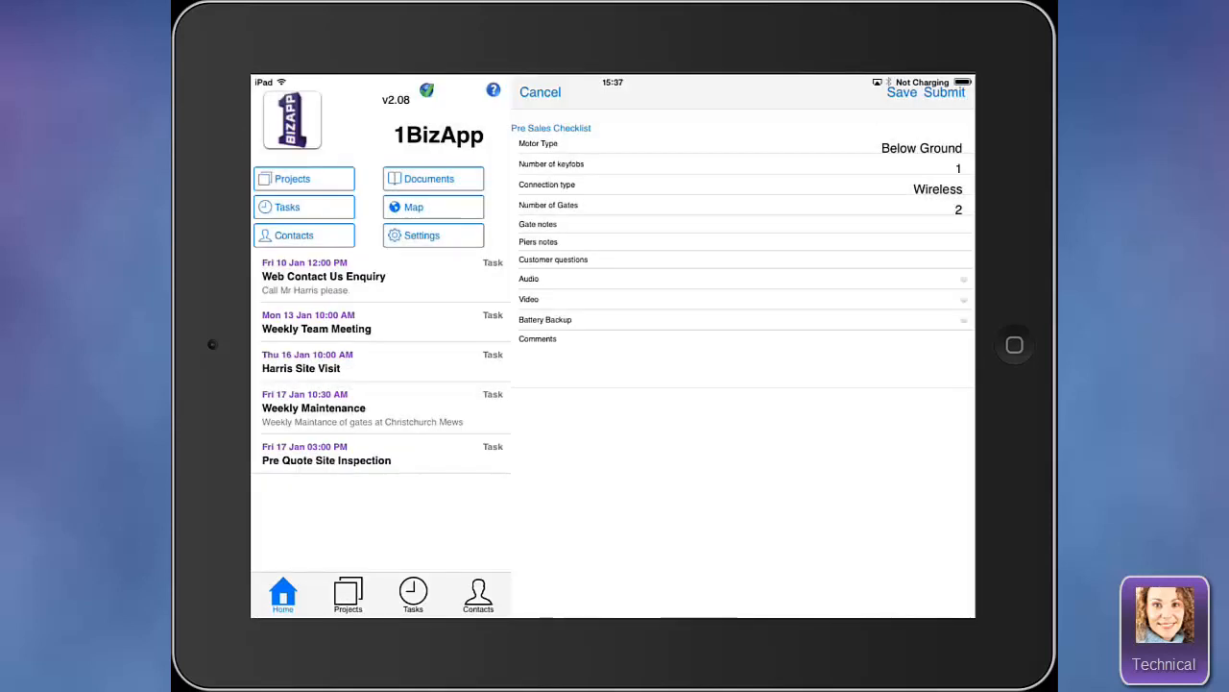
Step: Enter the gate notes "Metal gates", the piers notes "Concrete" and the customer questions "Please quote asap"
left_click(741, 224)
type("Metal gates")
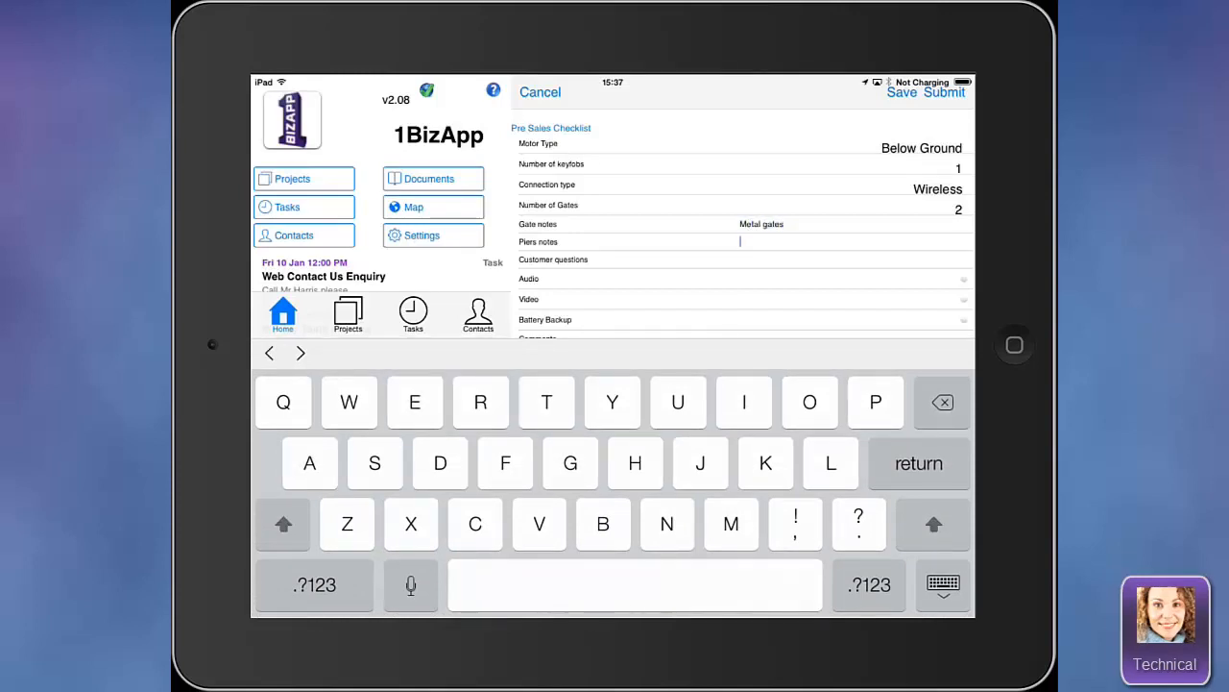
type("Concrete")
type("Please quoteasa")
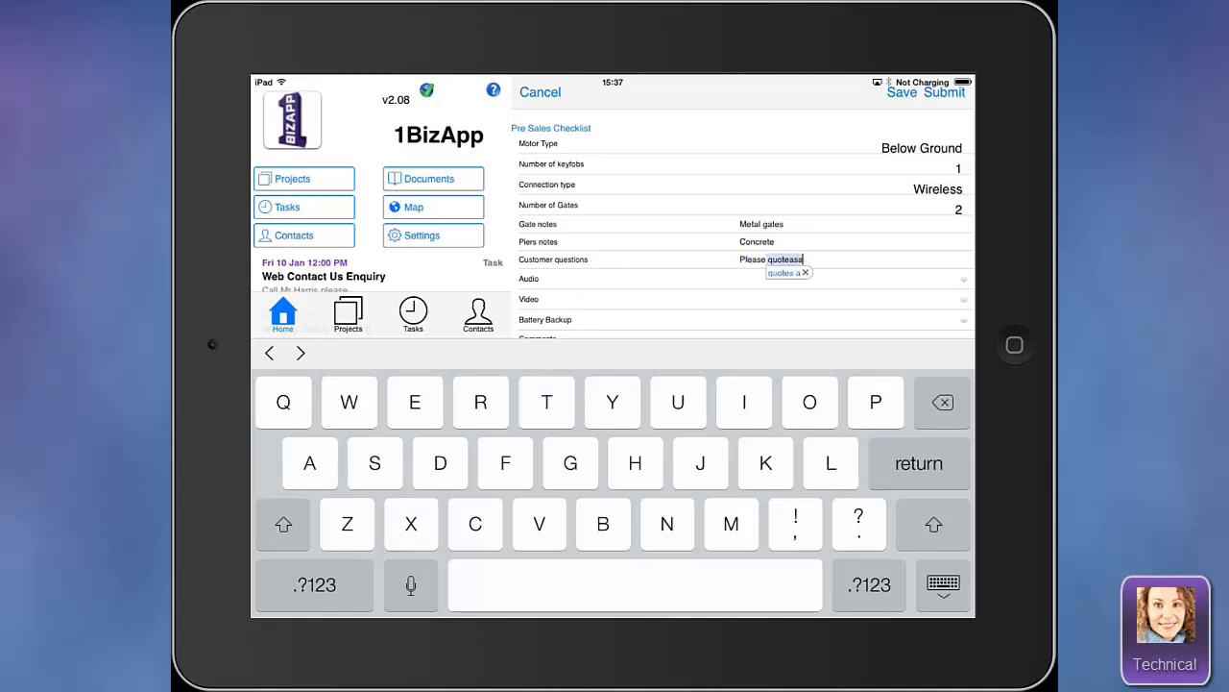
key("BackSpace")
key("BackSpace")
key("BackSpace")
type("asap")
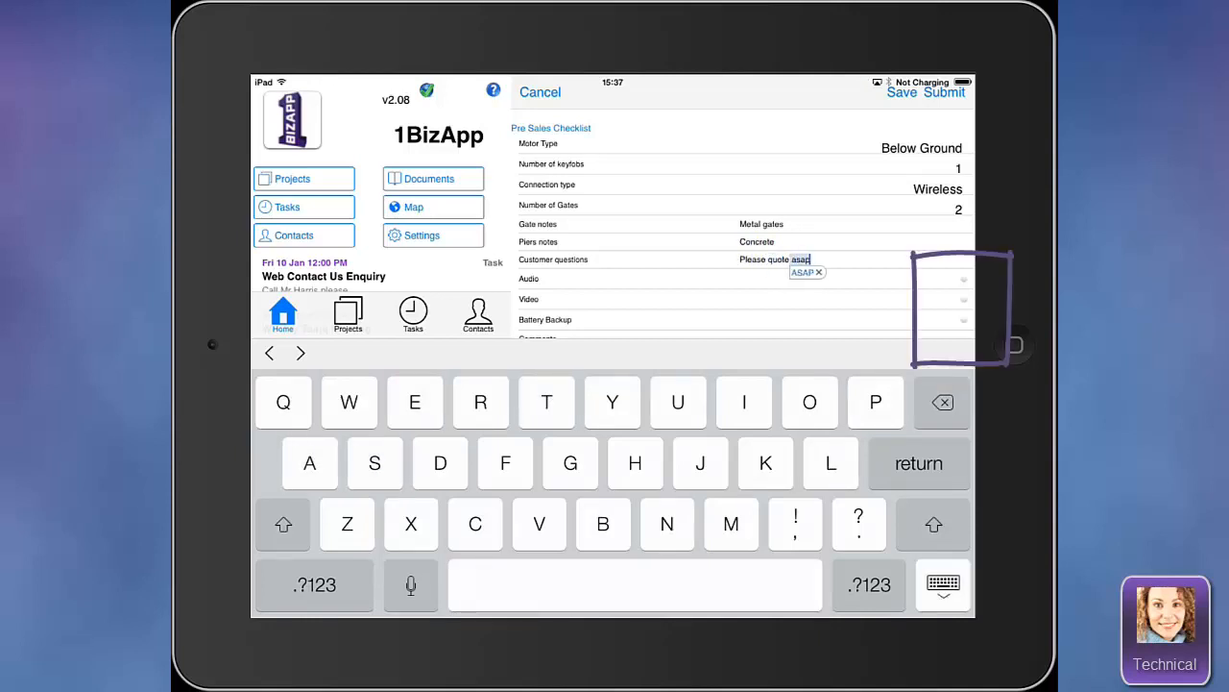
Step: Mark Video and Battery Backup as required and enter the comment "Access to site ok for vans and lorries, customer would like quote urgently. Thanks"
left_click(944, 584)
left_click(962, 300)
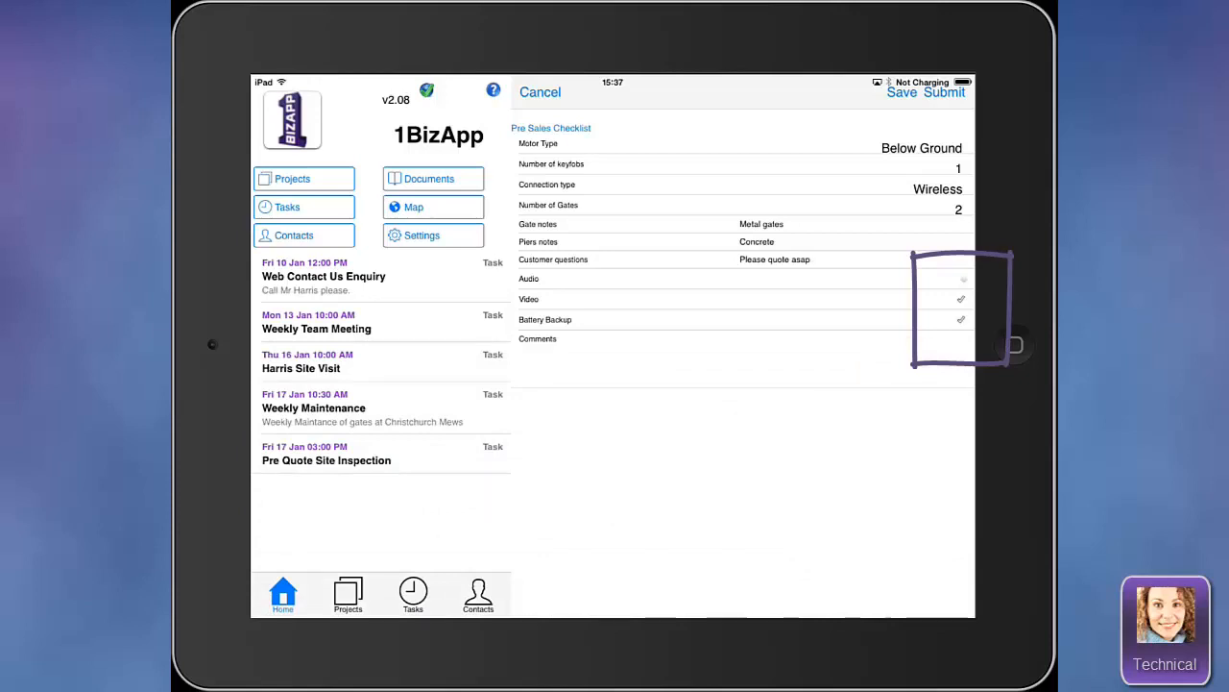
left_click(851, 360)
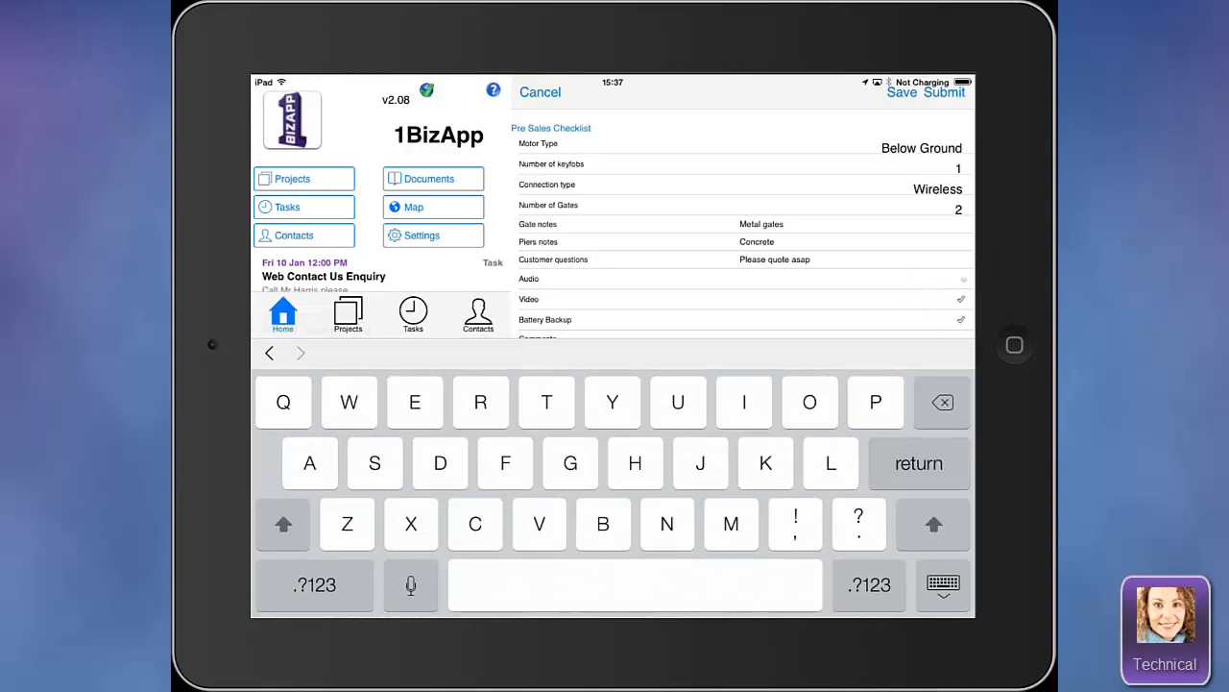
type("A")
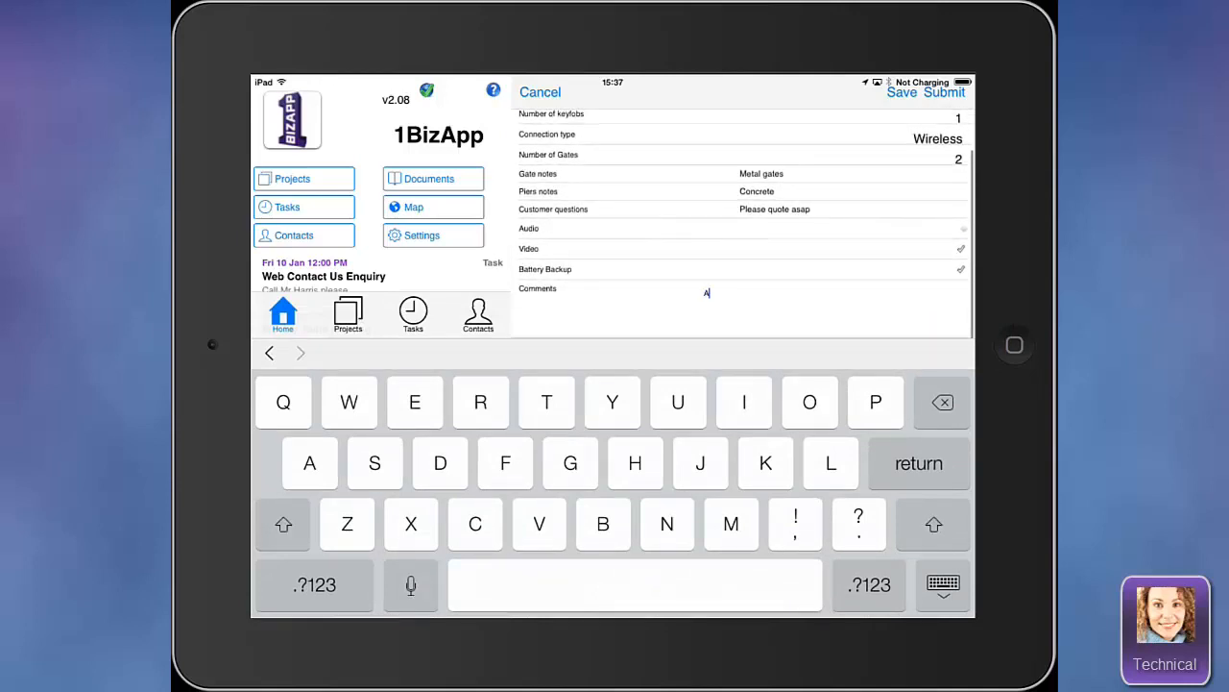
type("ccess to site ok for vans and lorries, cust")
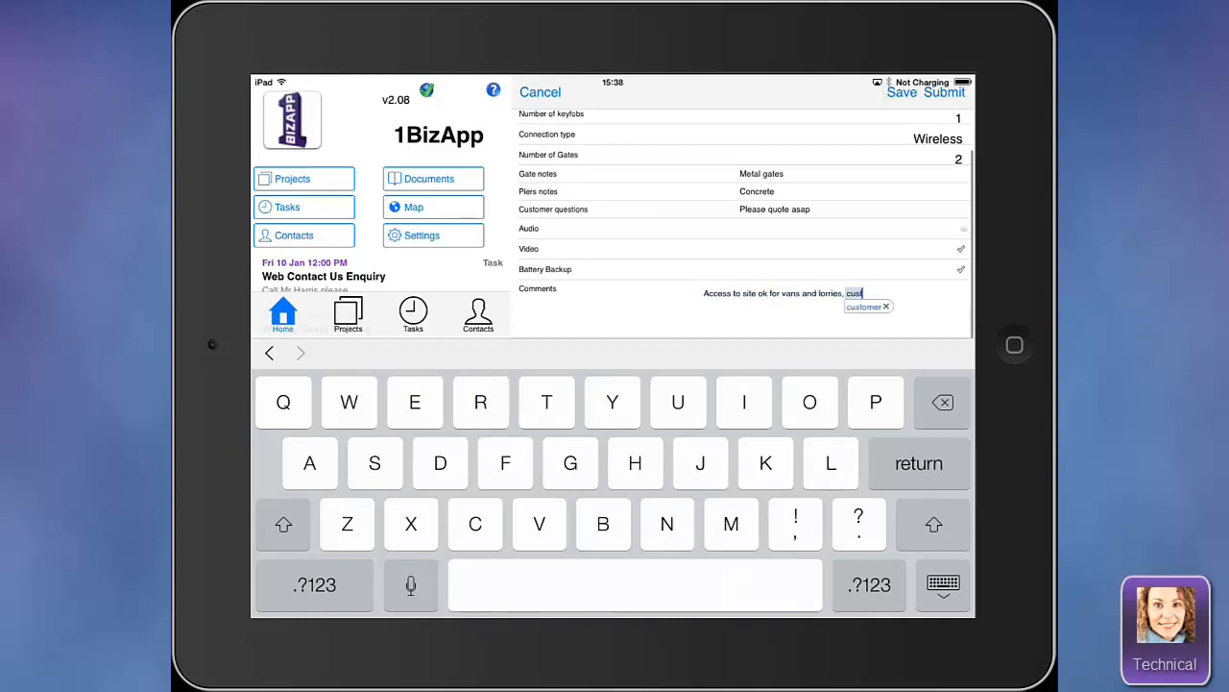
type("omer would like quote u")
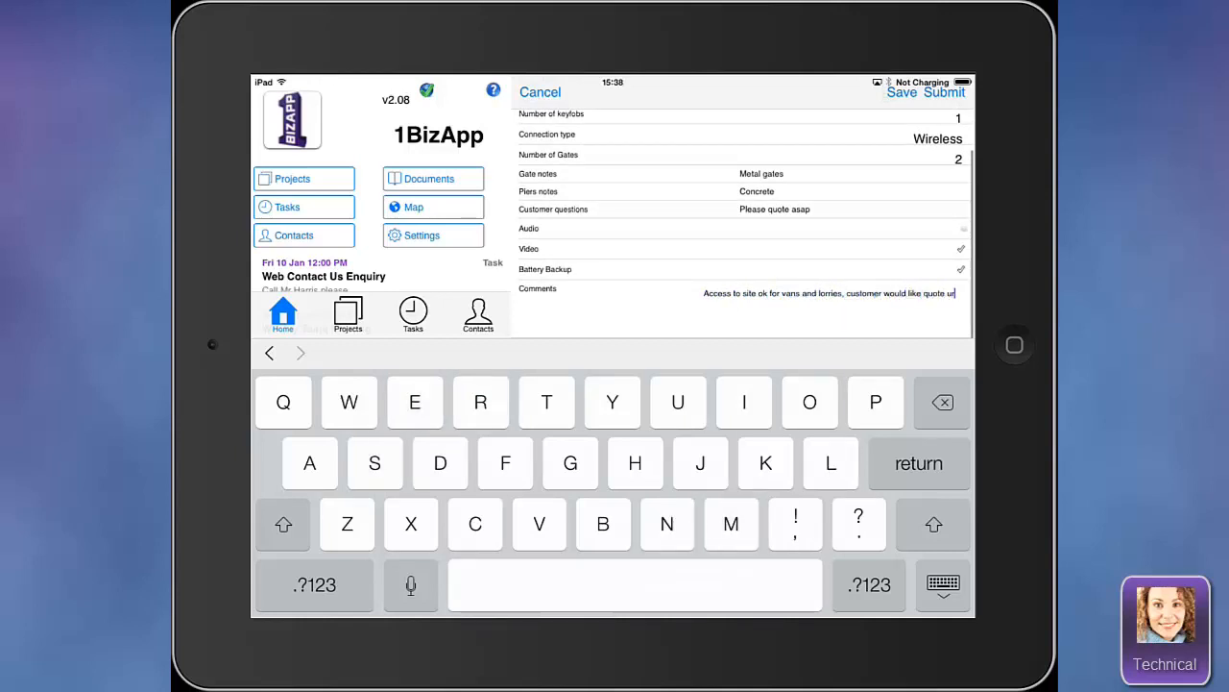
type("rgently. Thanks")
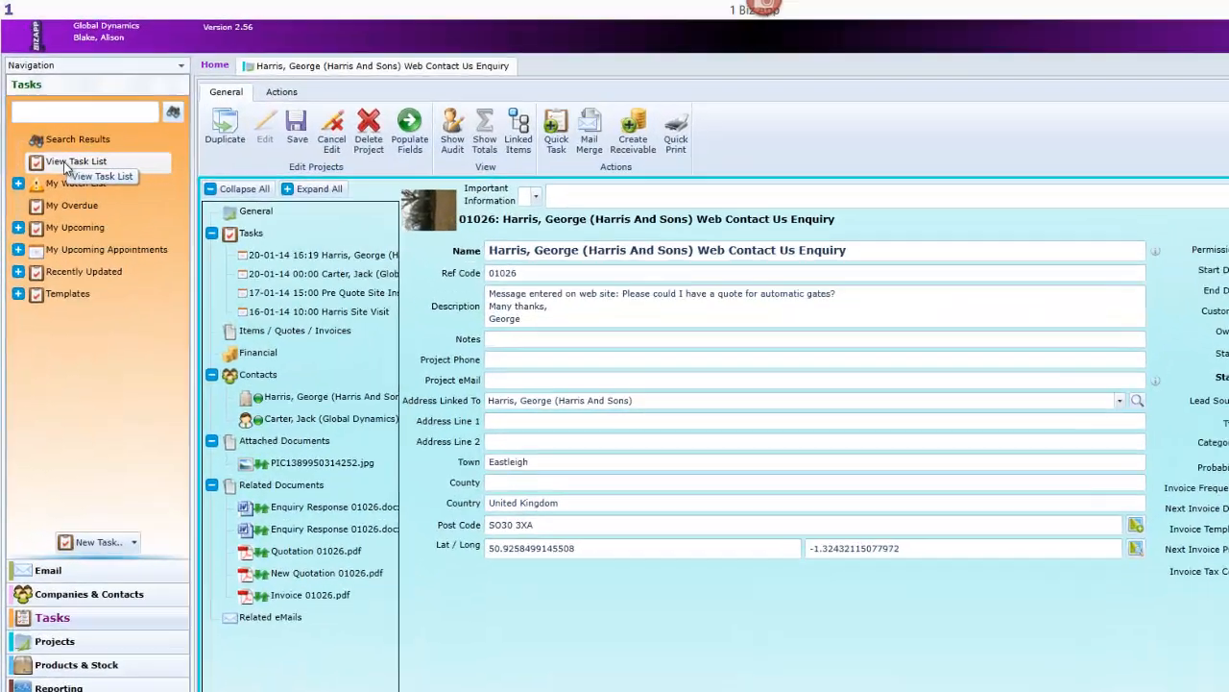
Step: Switch to the desktop 1 Biz App and show the task list using the "Checklists submitted recently" query
left_click(60, 132)
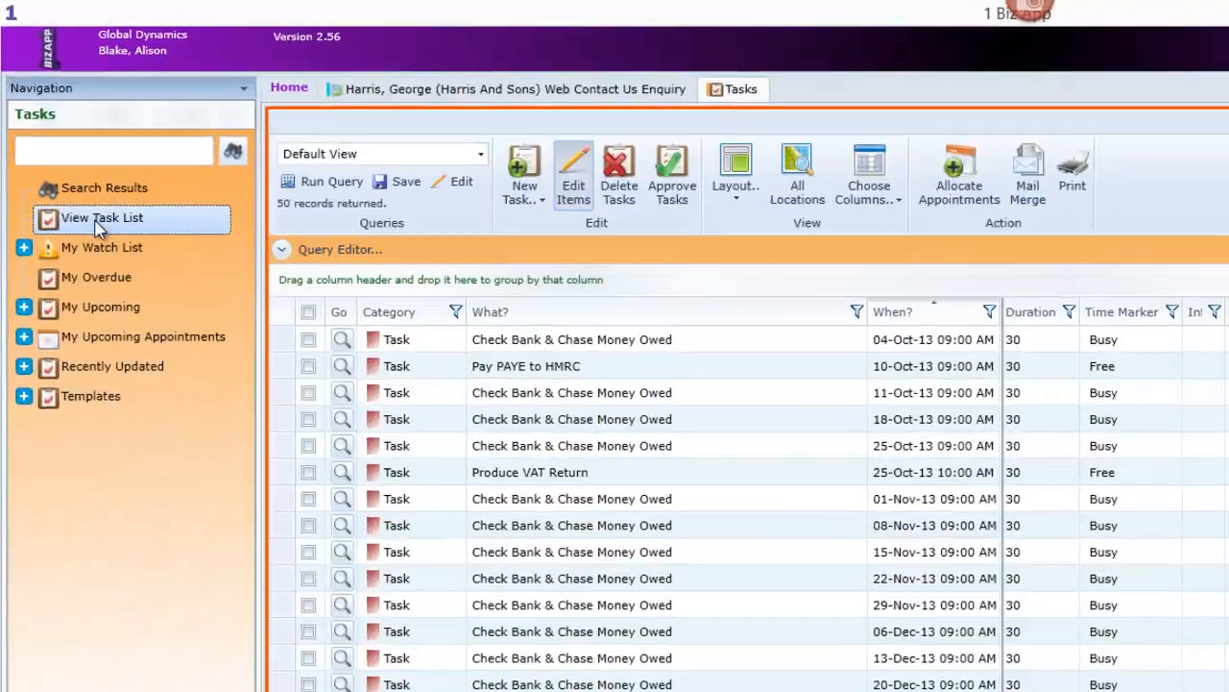
left_click(538, 172)
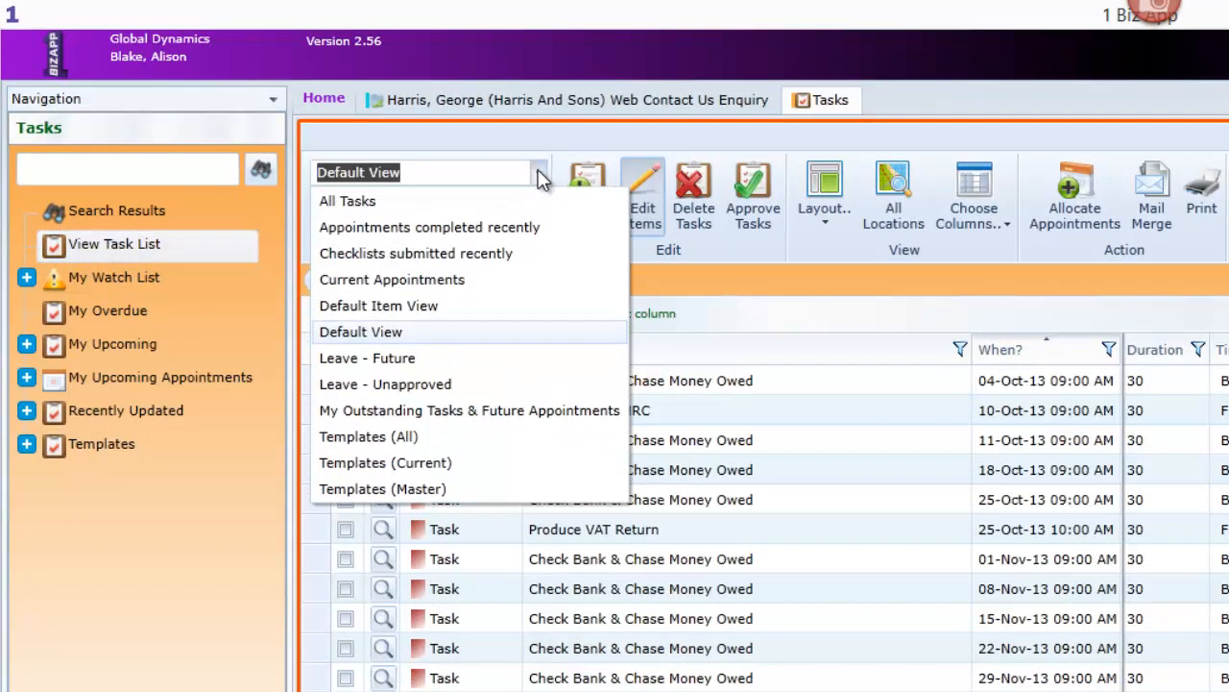
left_click(494, 254)
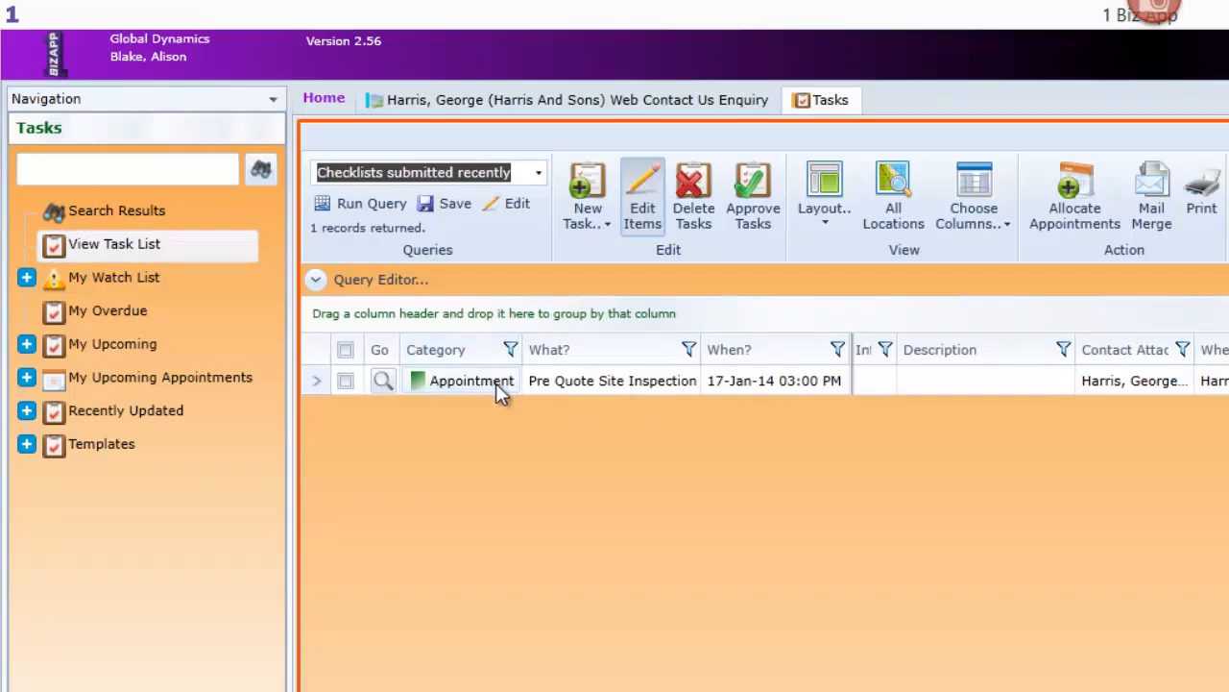
Step: Open the Pre Quote Site Inspection appointment, review its submitted Pre Sales Checklist, and close both
left_click(383, 380)
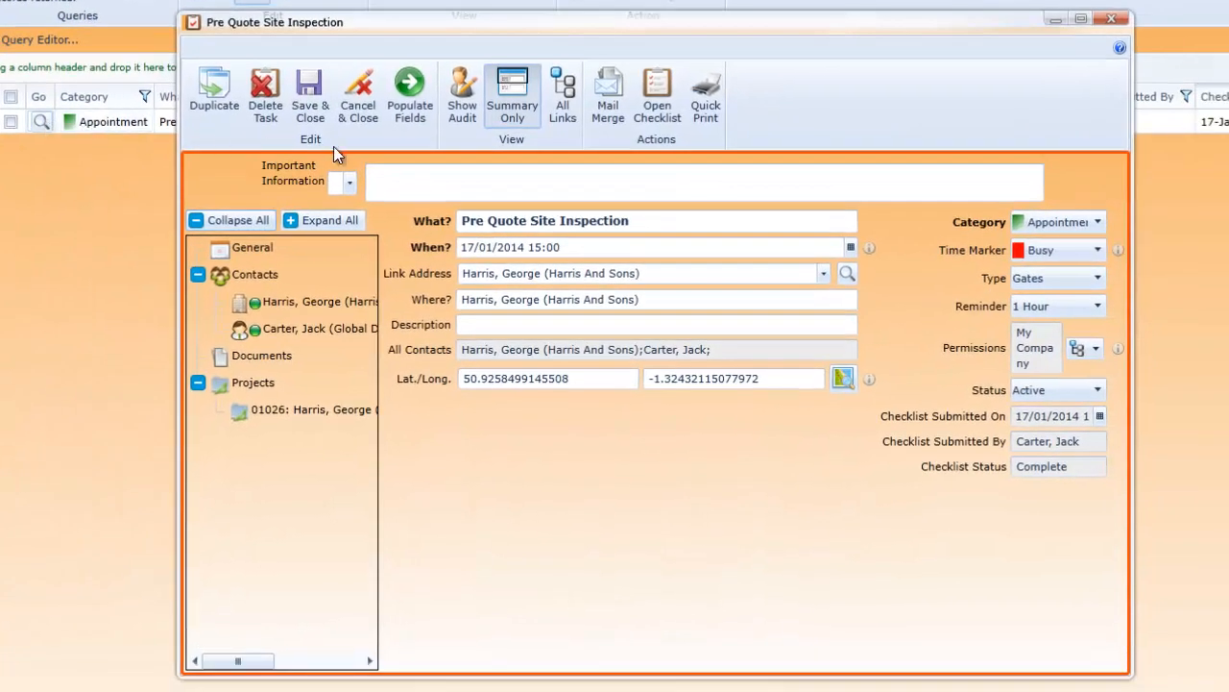
left_click(662, 89)
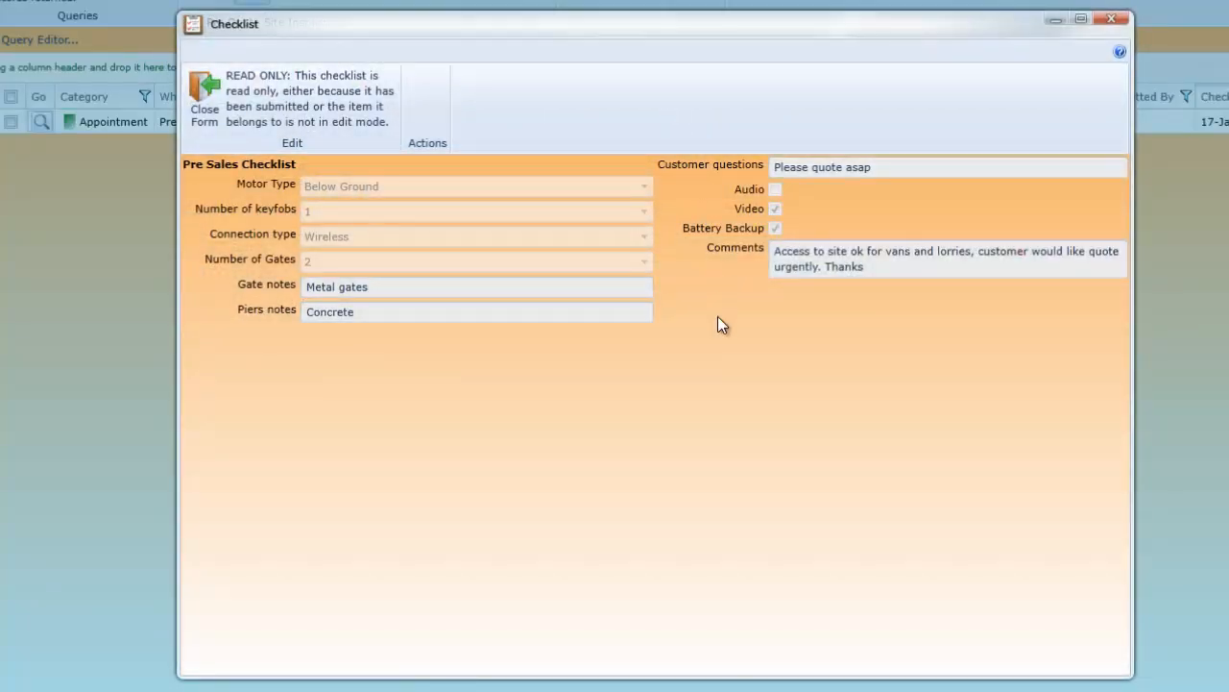
key("Escape")
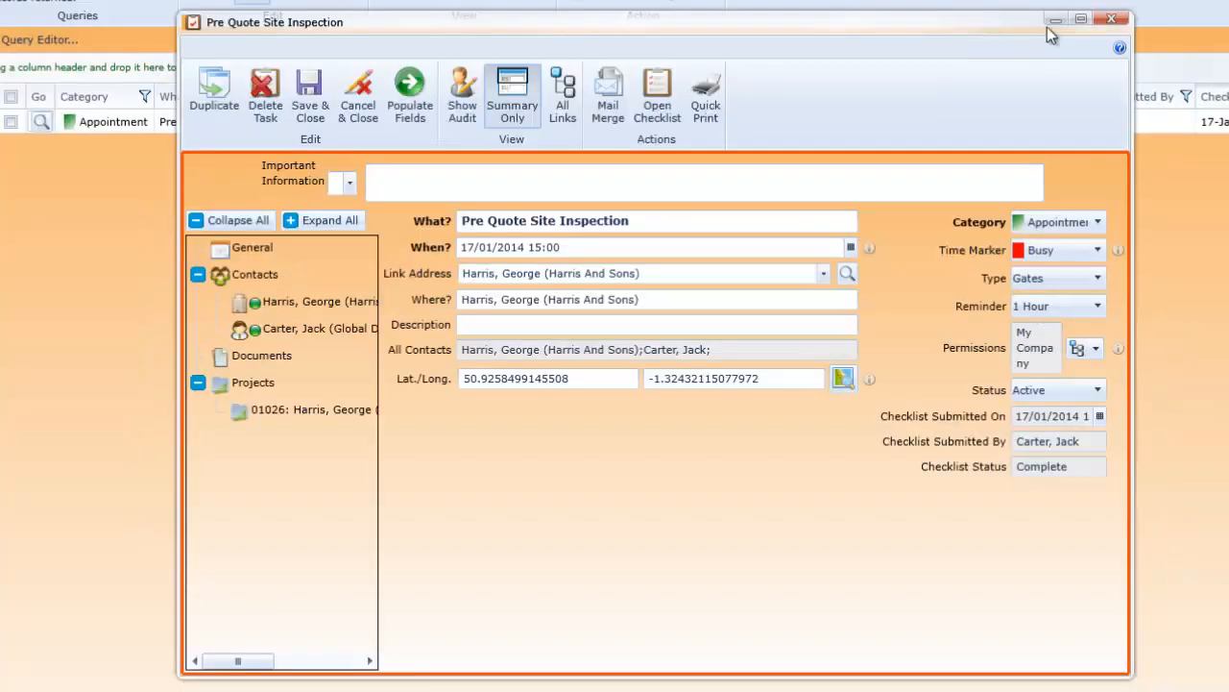
left_click(1110, 19)
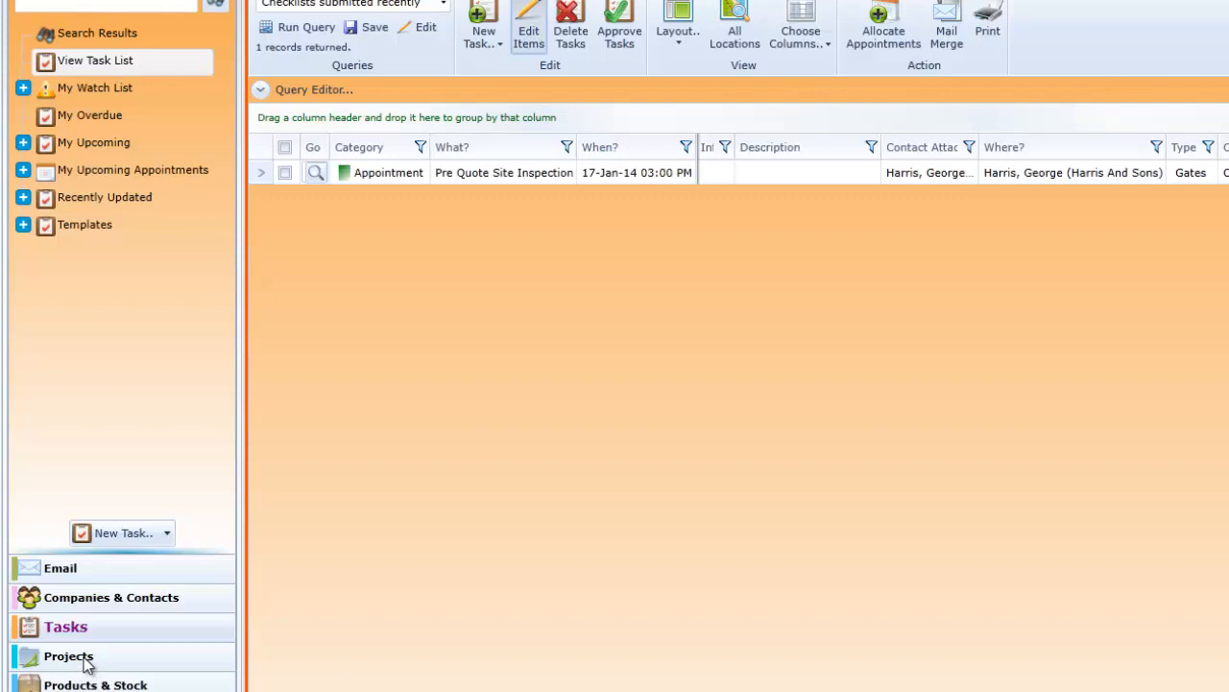
Step: Open the Harris And Sons enquiry project and display its items, quotes and invoices
left_click(84, 657)
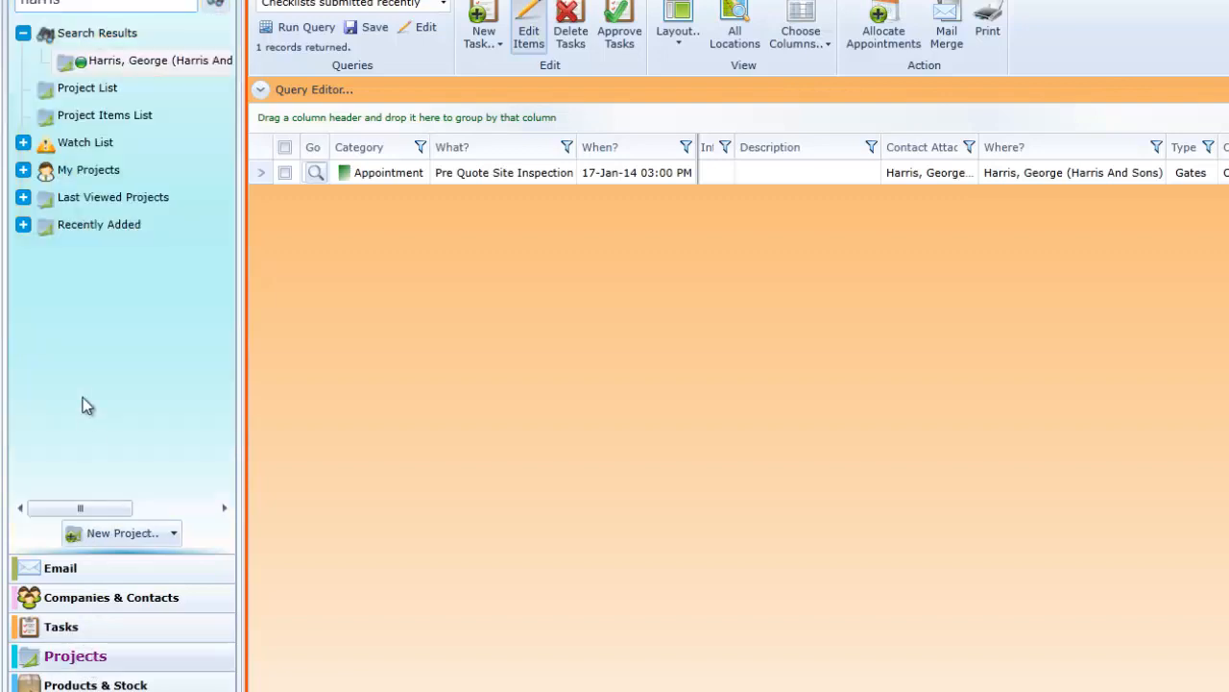
double_click(106, 58)
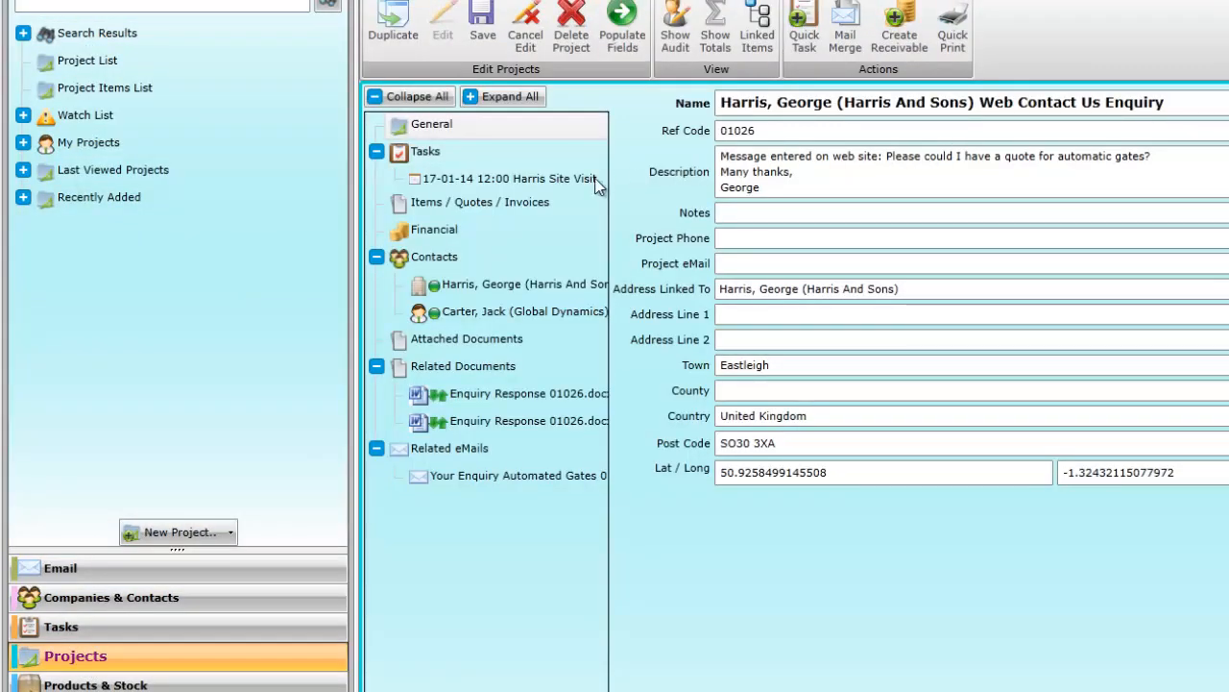
left_click(525, 202)
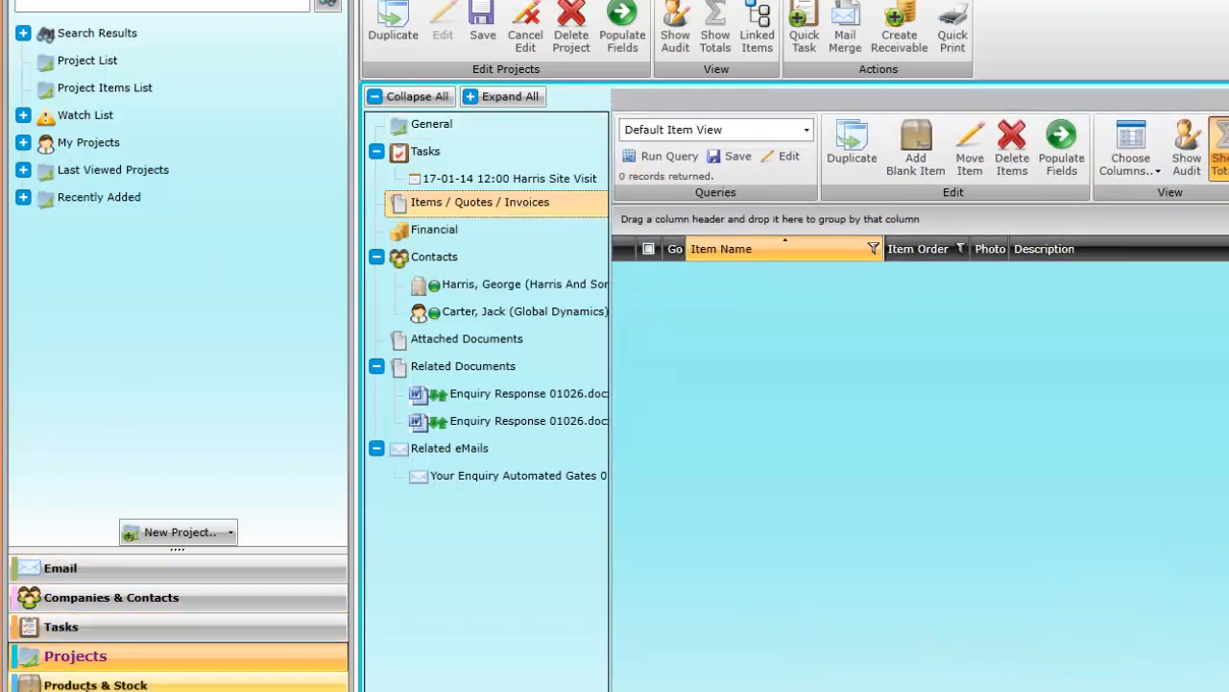
Step: Add Battery Backup, Colour Video Intercom, Entry Keypad, Keyfob, Iron Gates and Underground Motor Automation Package from the Gates products to the project's items
left_click(91, 682)
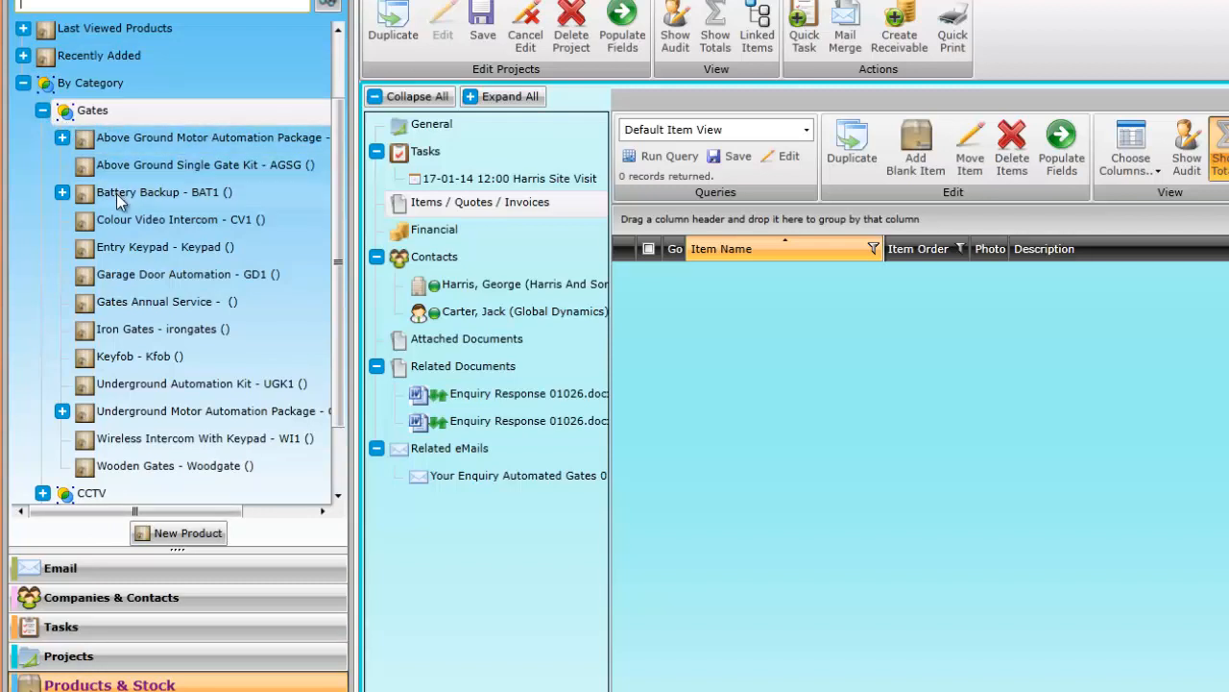
left_click_drag(132, 197, 807, 336)
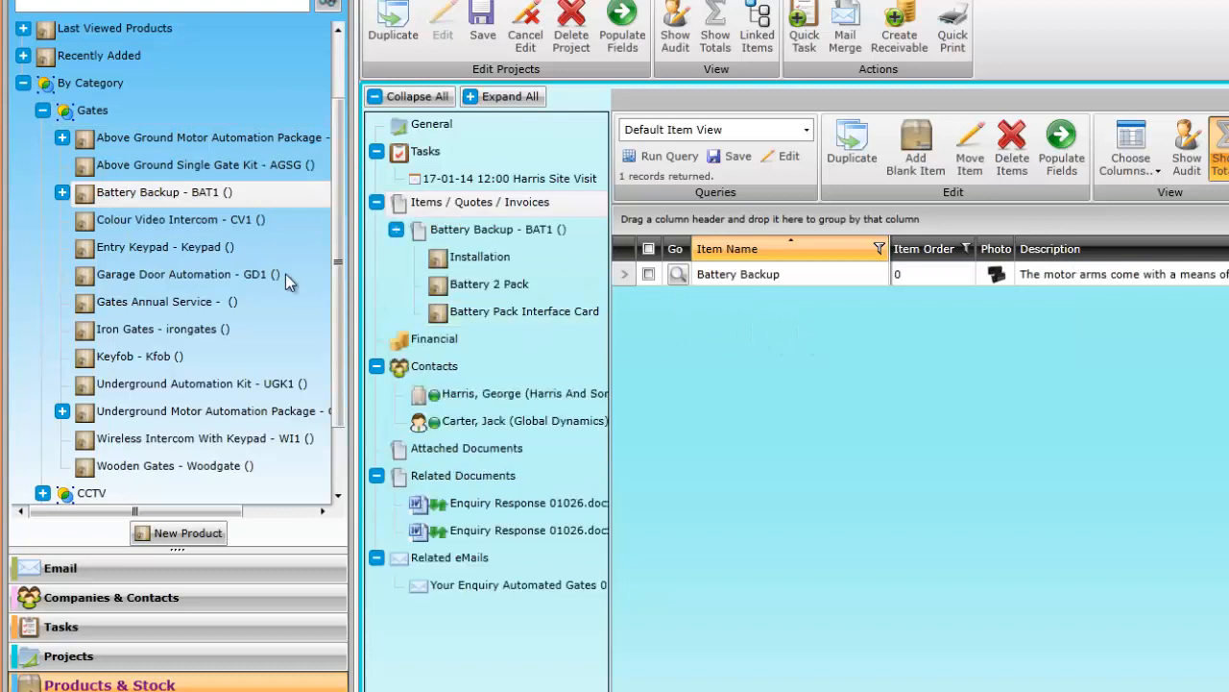
left_click_drag(145, 231, 797, 413)
left_click_drag(144, 247, 863, 395)
left_click_drag(140, 361, 781, 397)
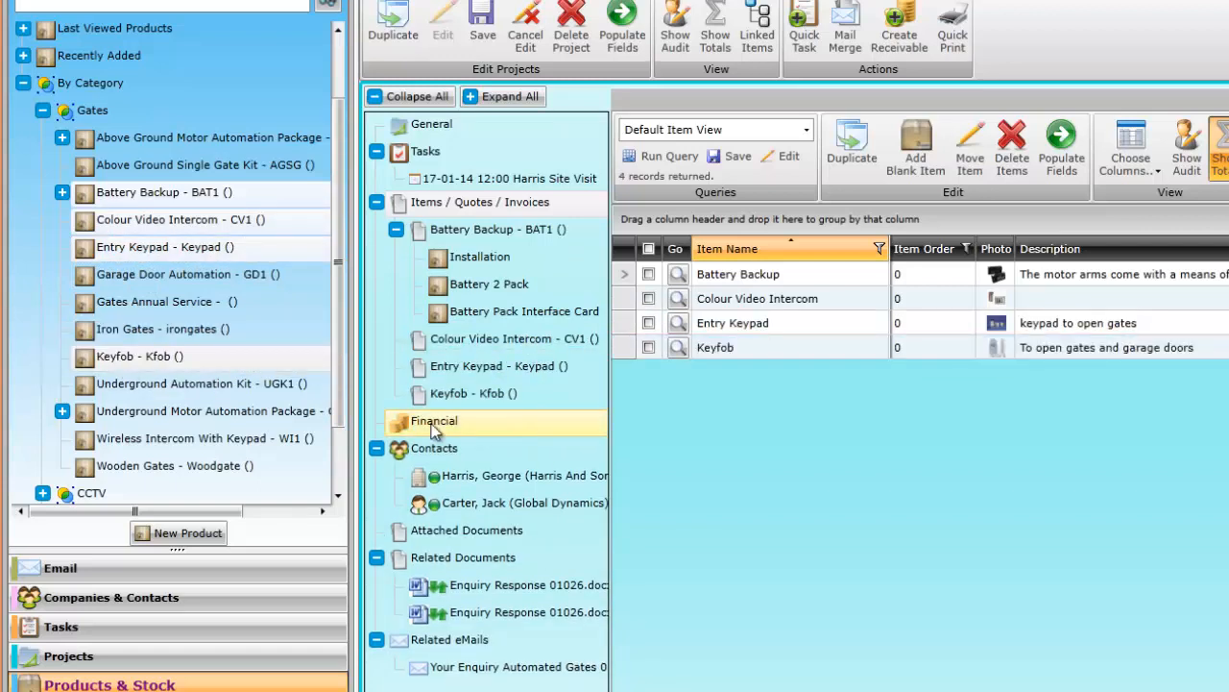
left_click_drag(119, 336, 755, 414)
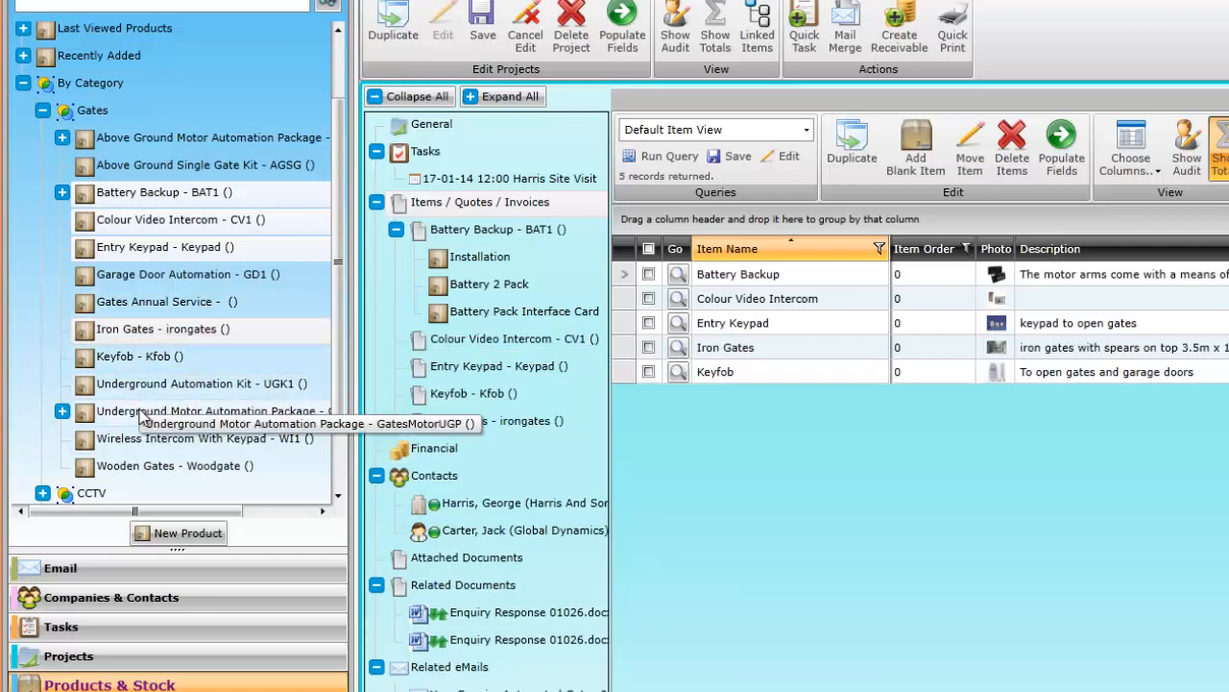
left_click_drag(134, 411, 816, 441)
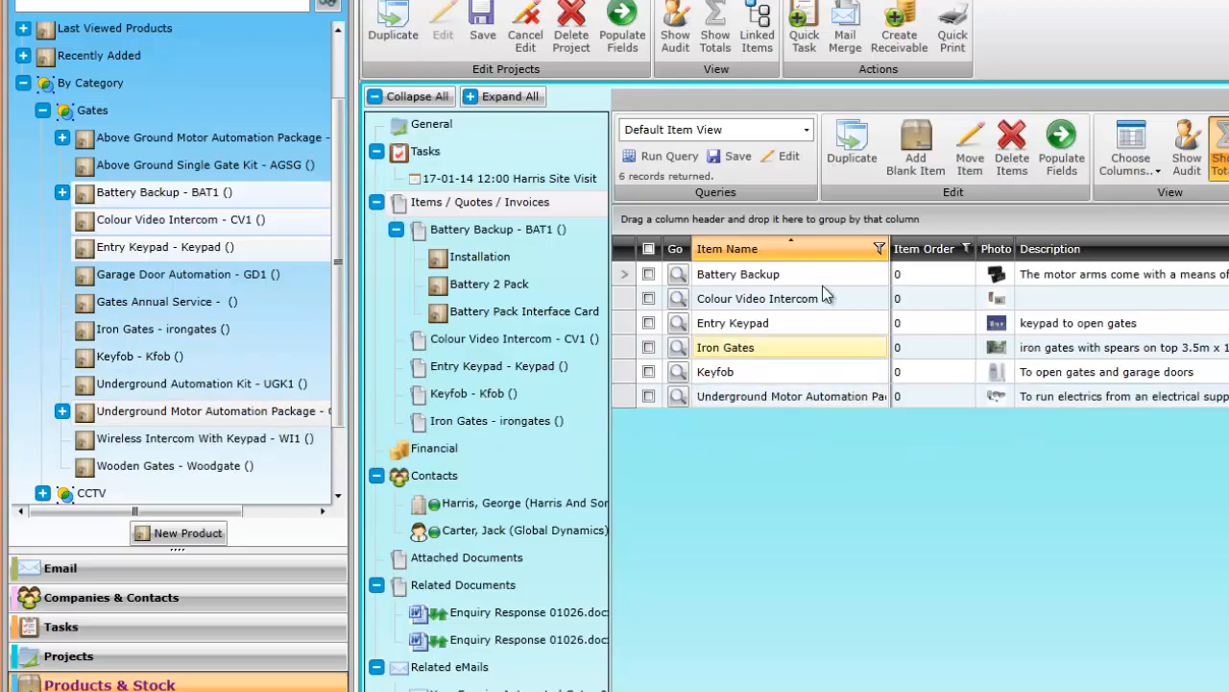
Step: Create a mail-merge document from the Quotation template for the Harris And Sons customer contact, displayed on screen
left_click(841, 36)
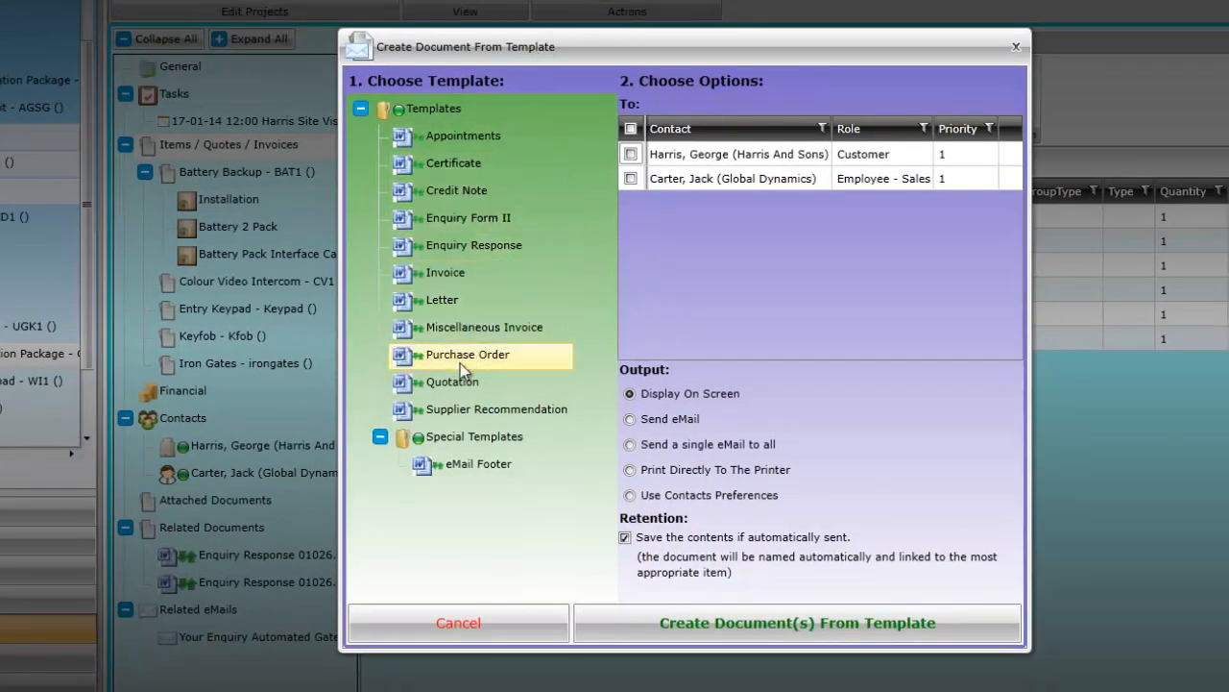
left_click(456, 387)
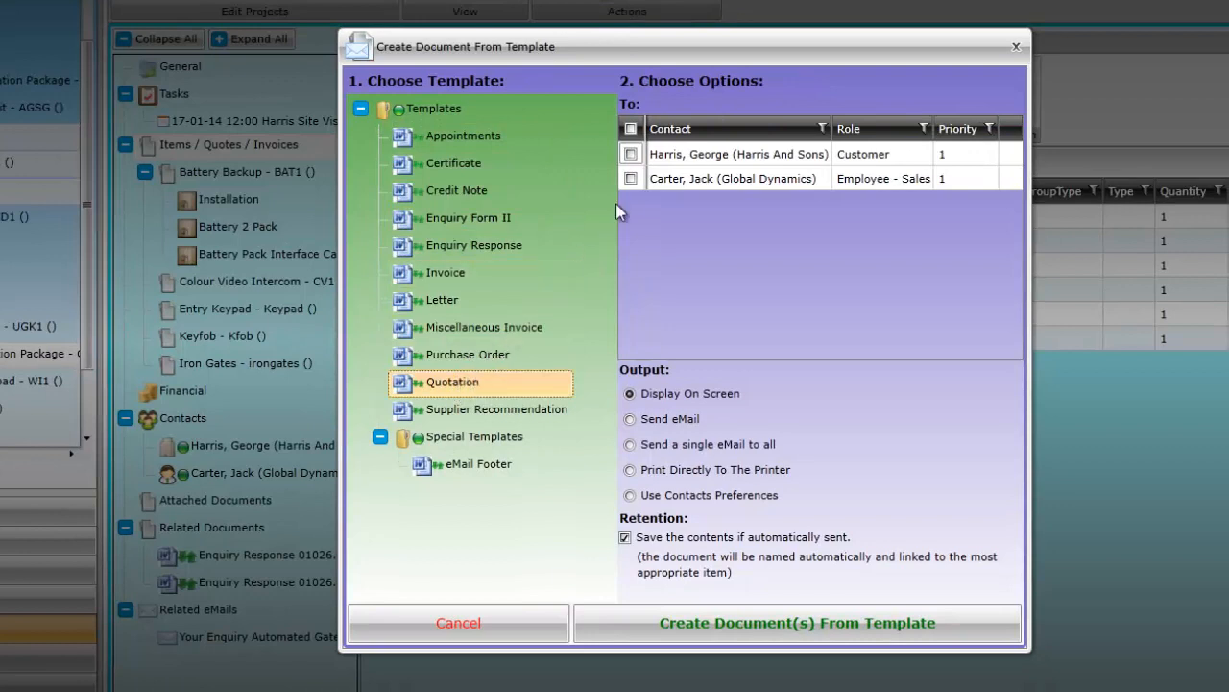
left_click(632, 157)
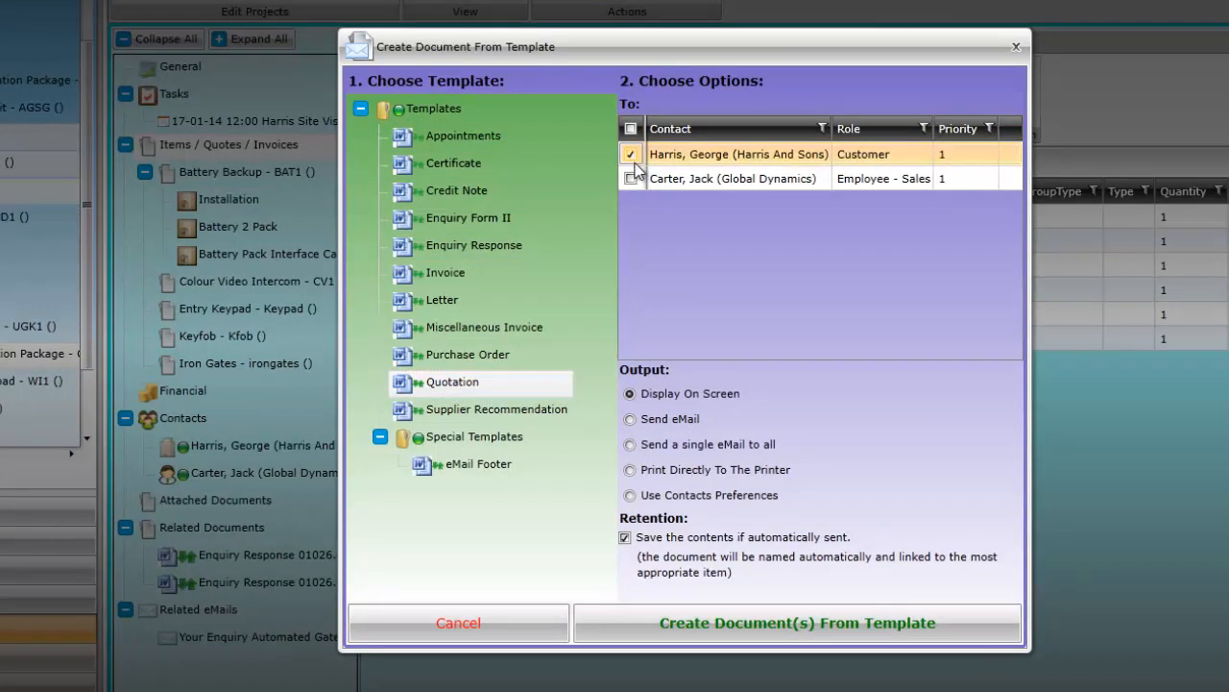
left_click(736, 624)
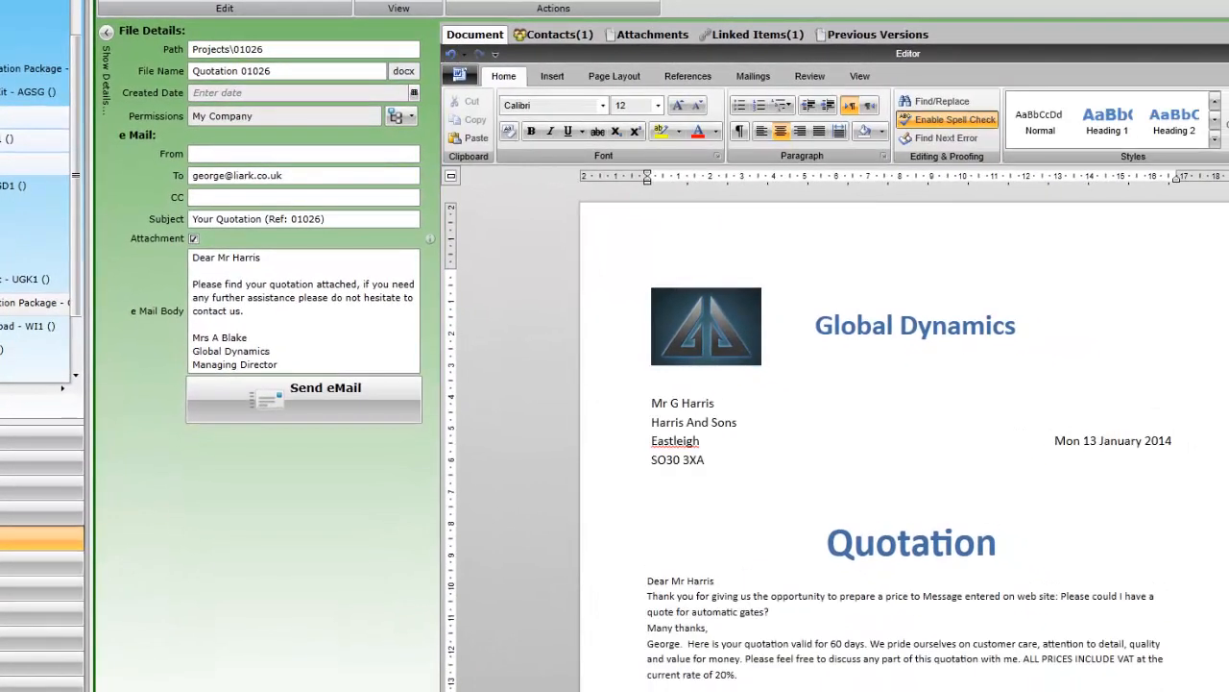
Step: Review the quotation's introduction, item descriptions, prices, tax totals and assumptions, and return to its heading
scroll(903, 432, "down", 5)
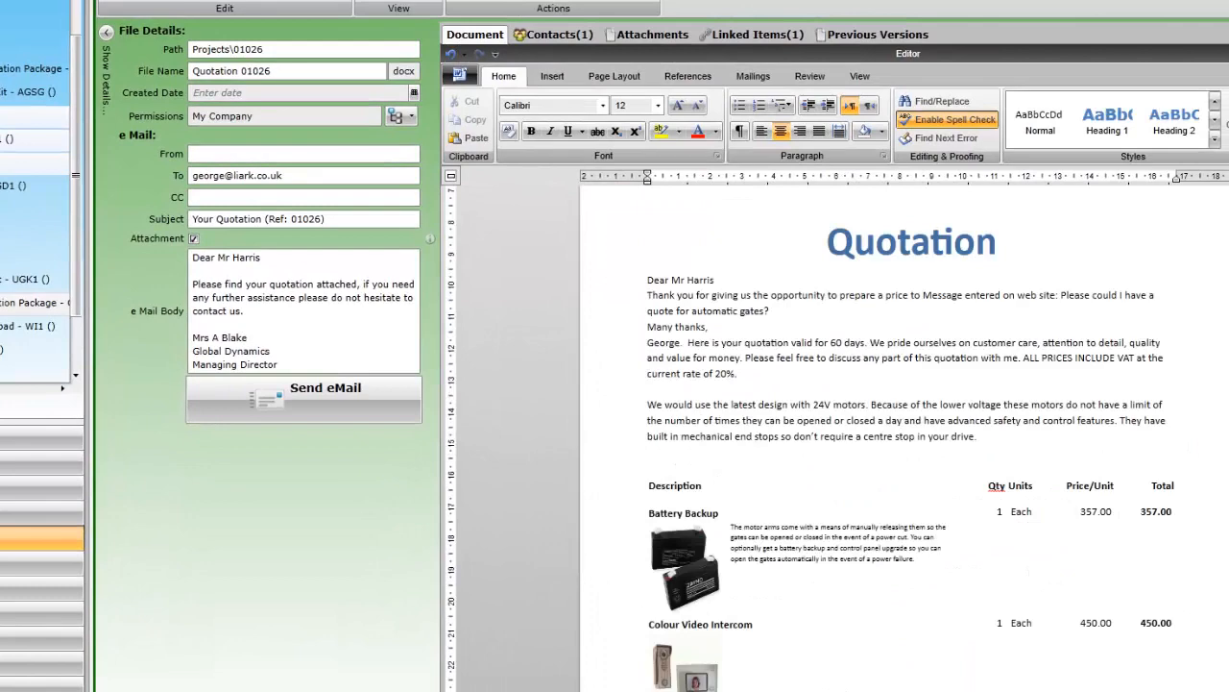
scroll(903, 432, "down", 6)
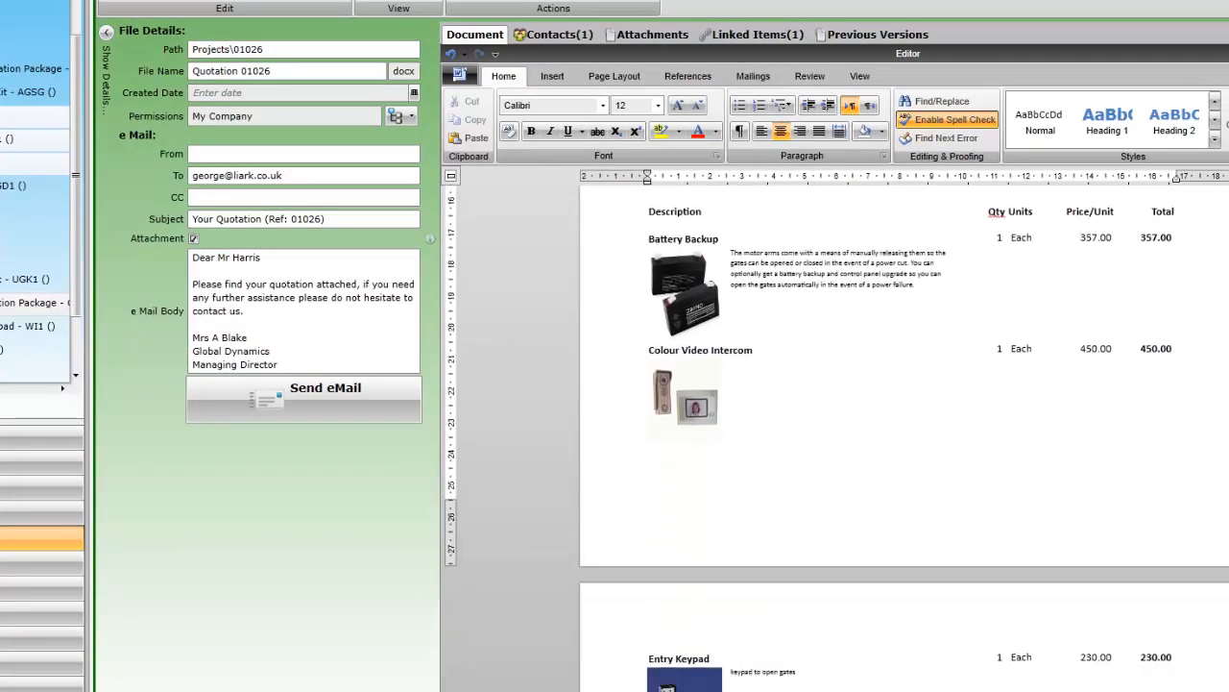
scroll(903, 432, "down", 8)
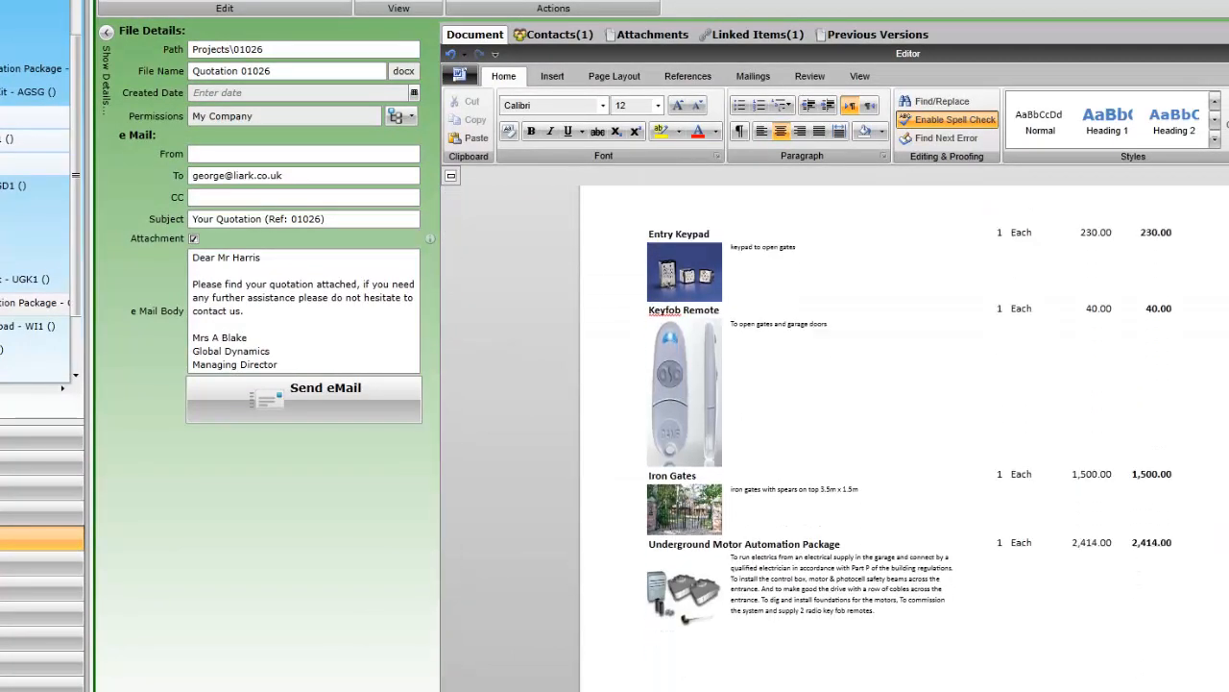
scroll(903, 433, "down", 4)
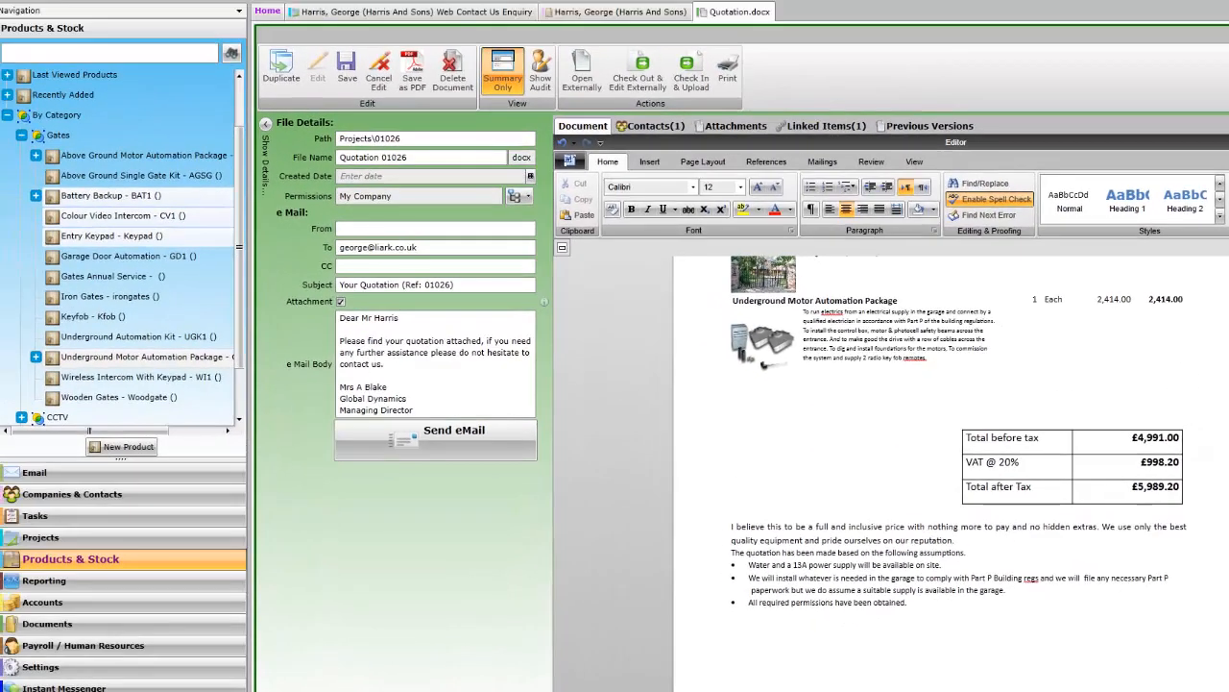
scroll(903, 423, "up", 1)
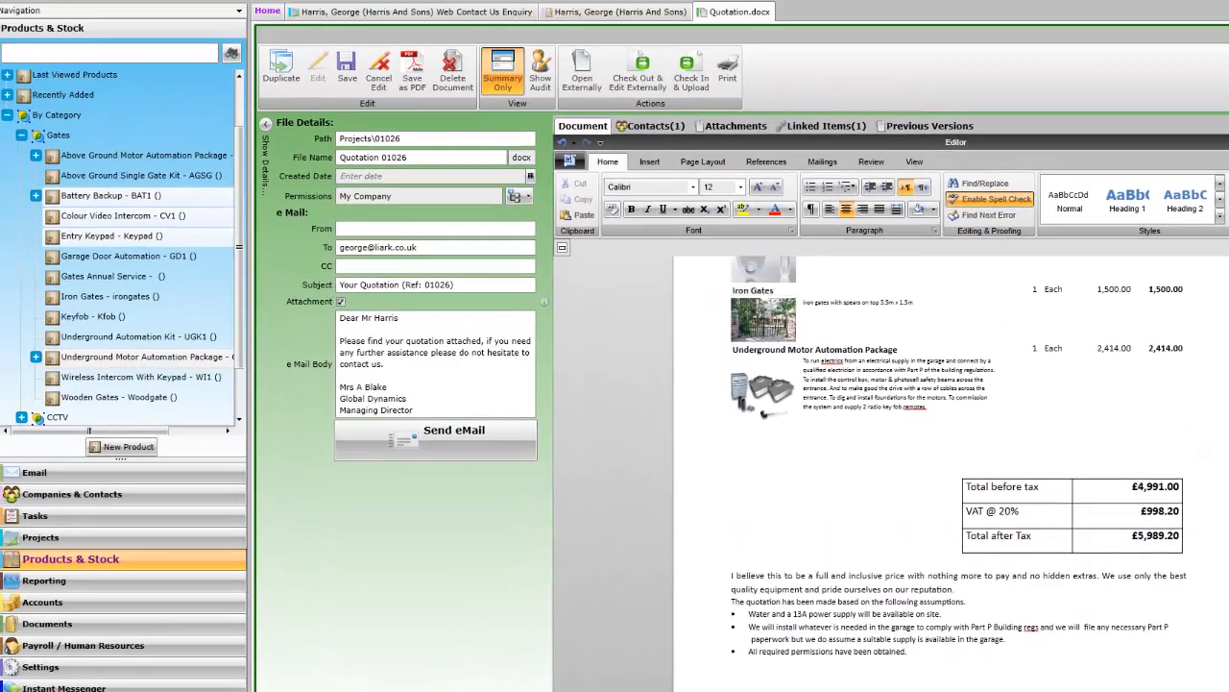
scroll(903, 433, "up", 4)
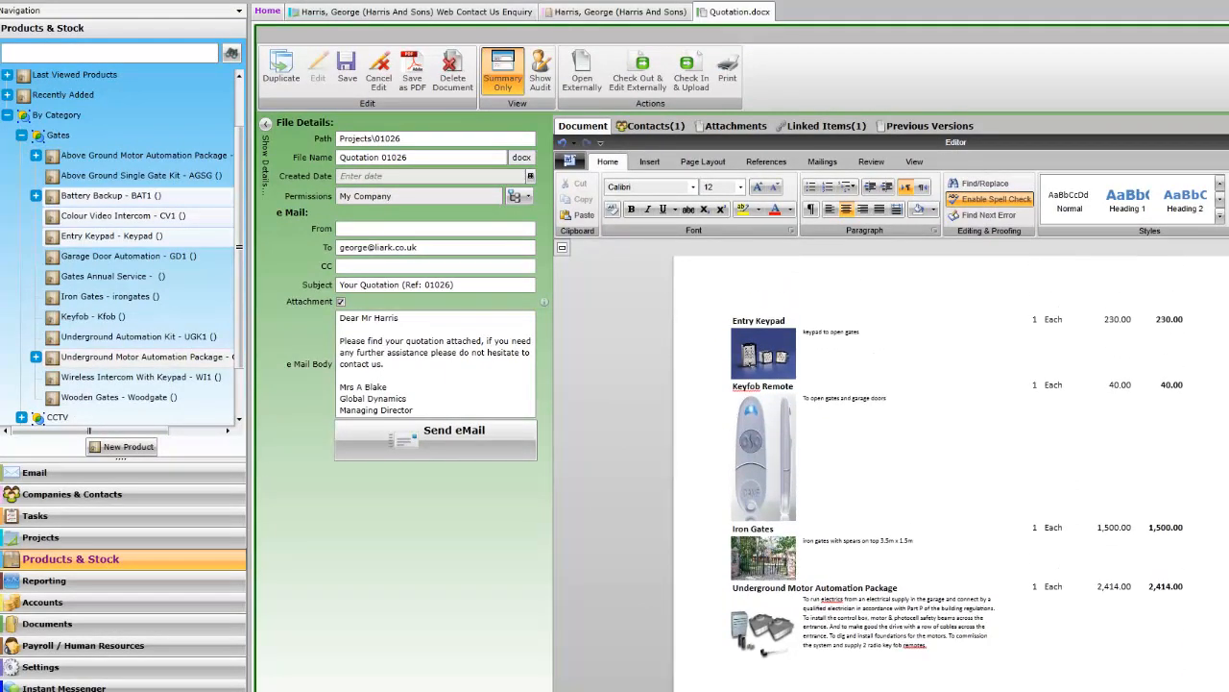
scroll(902, 432, "up", 8)
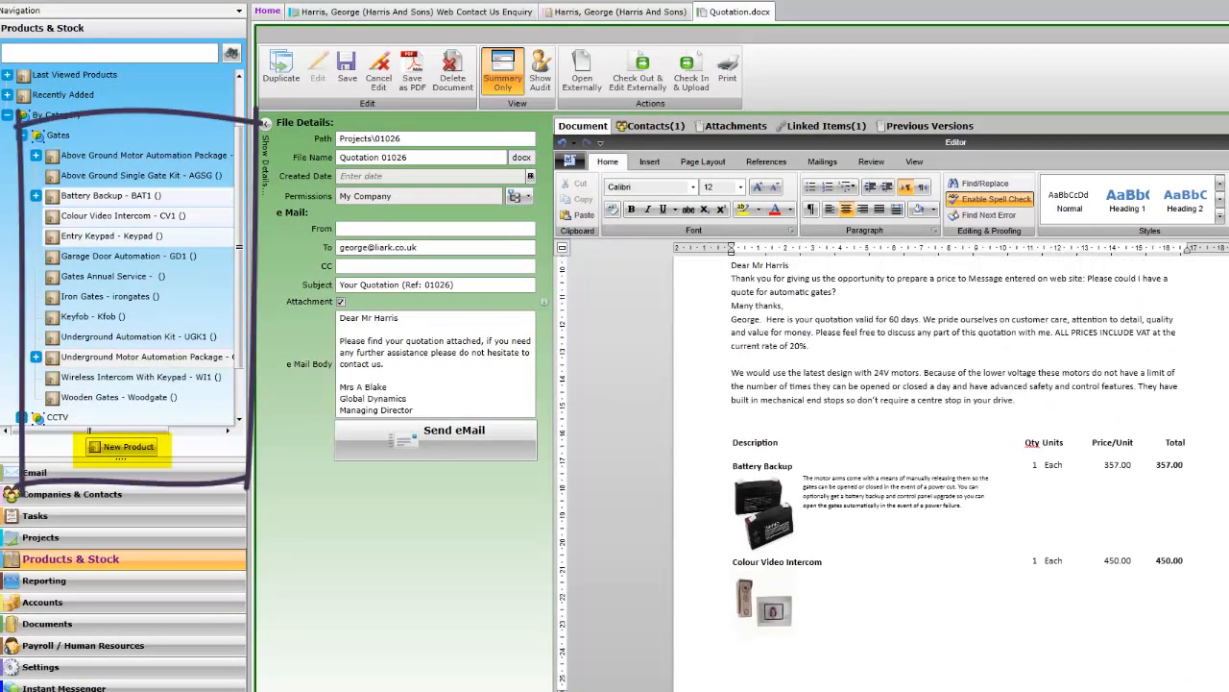
scroll(903, 432, "up", 2)
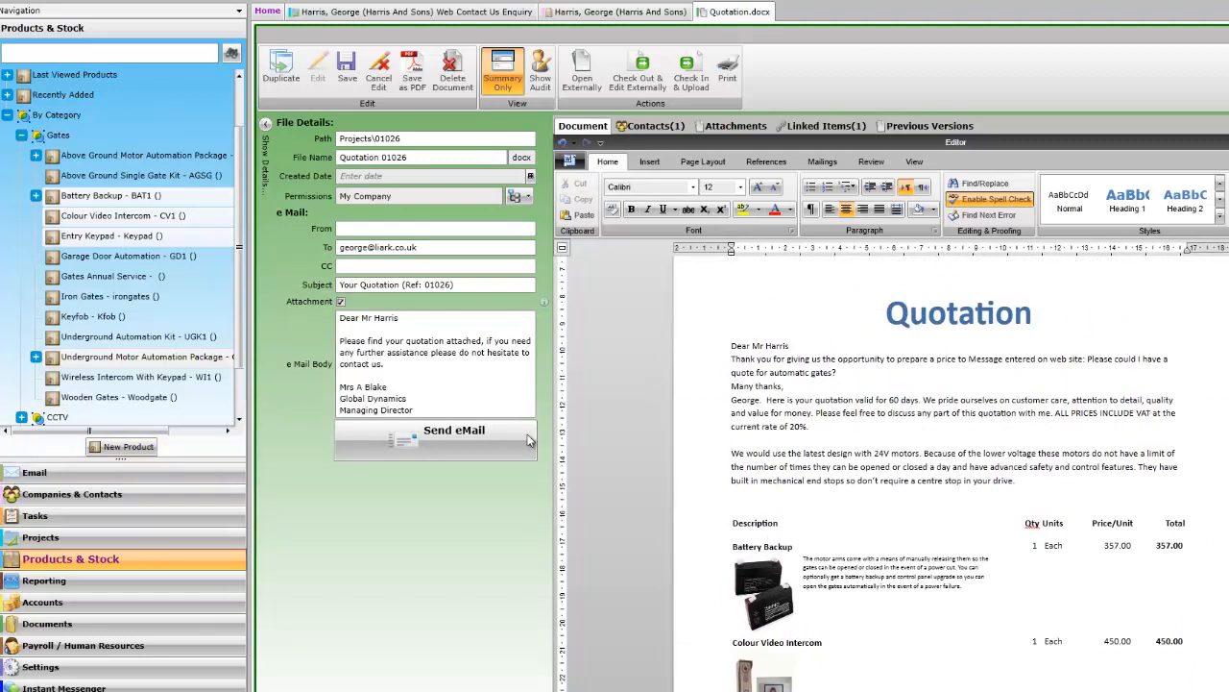
Step: Email the quotation to the customer, save the updated email details with the document, and close it to view the project
left_click(456, 448)
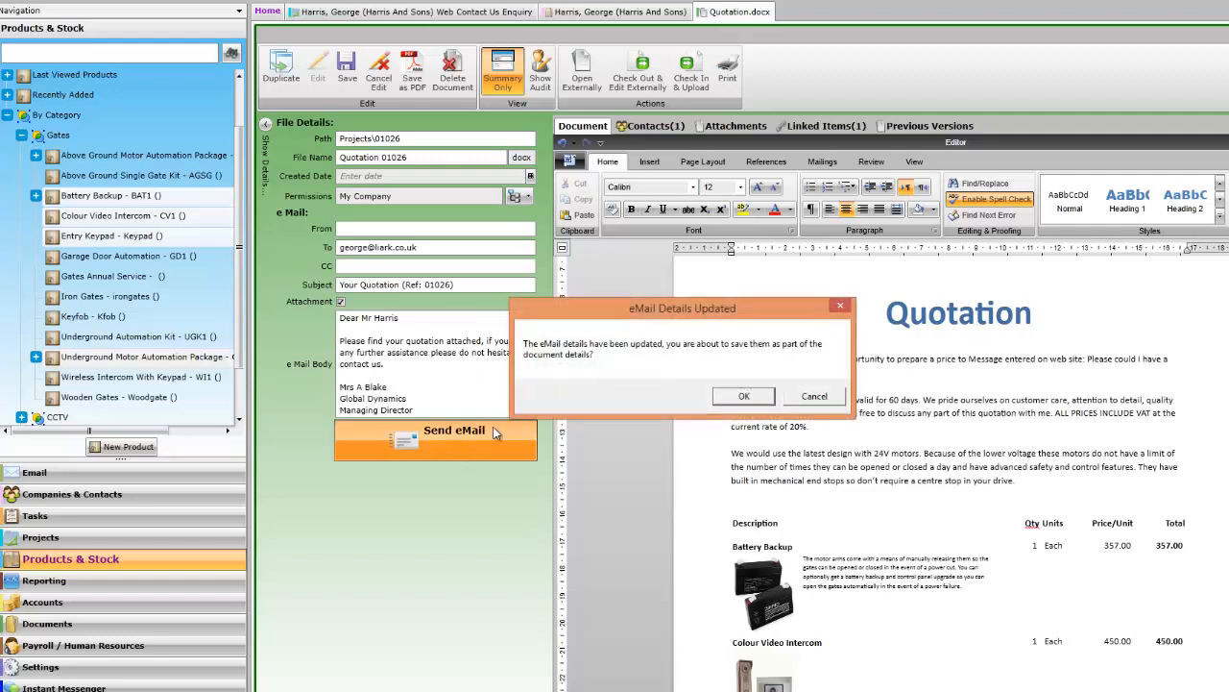
left_click(744, 397)
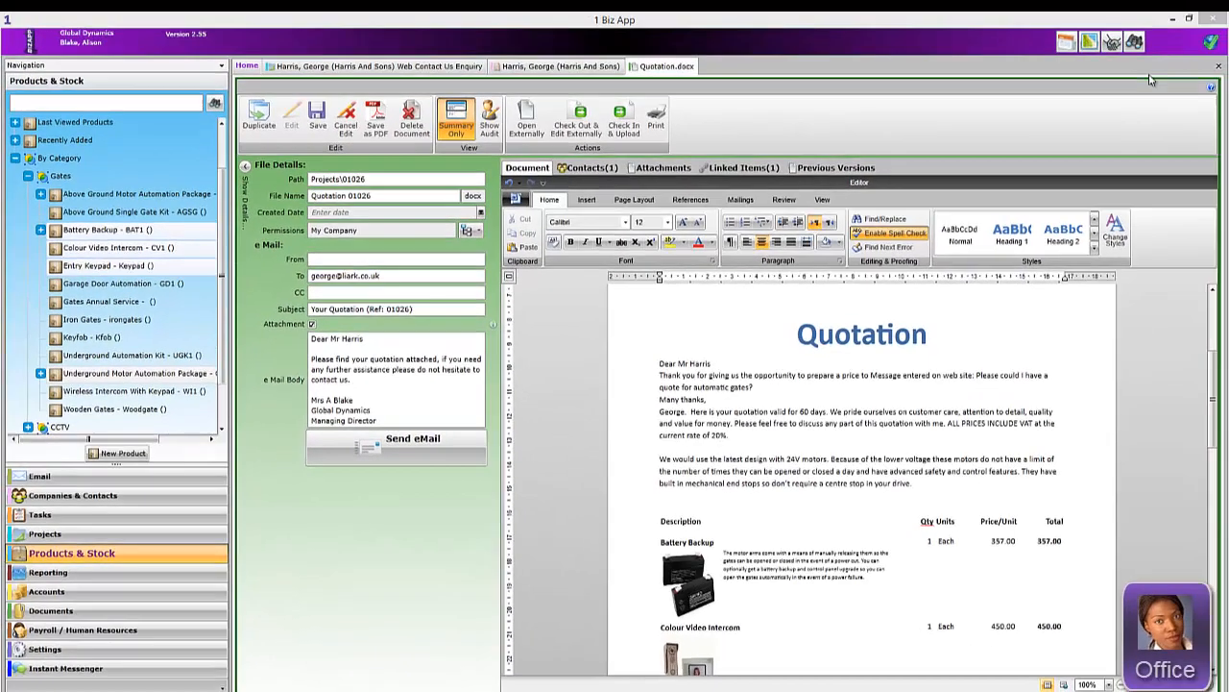
left_click(1217, 67)
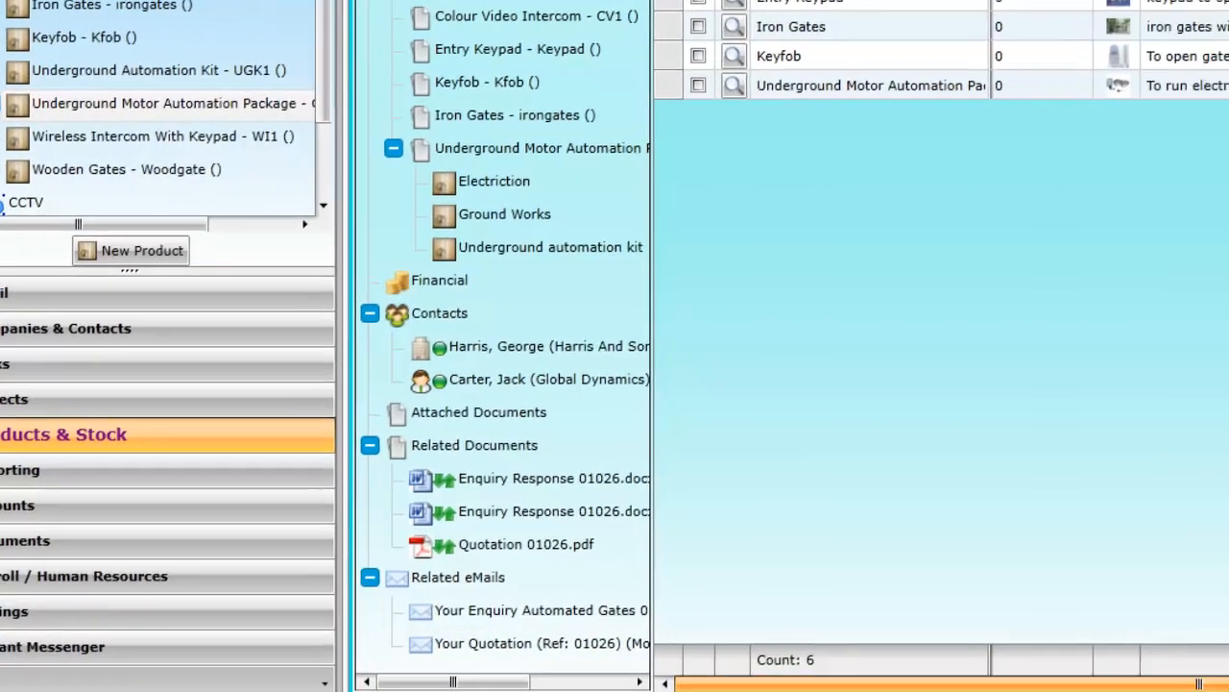
left_click_drag(1031, 678, 1086, 675)
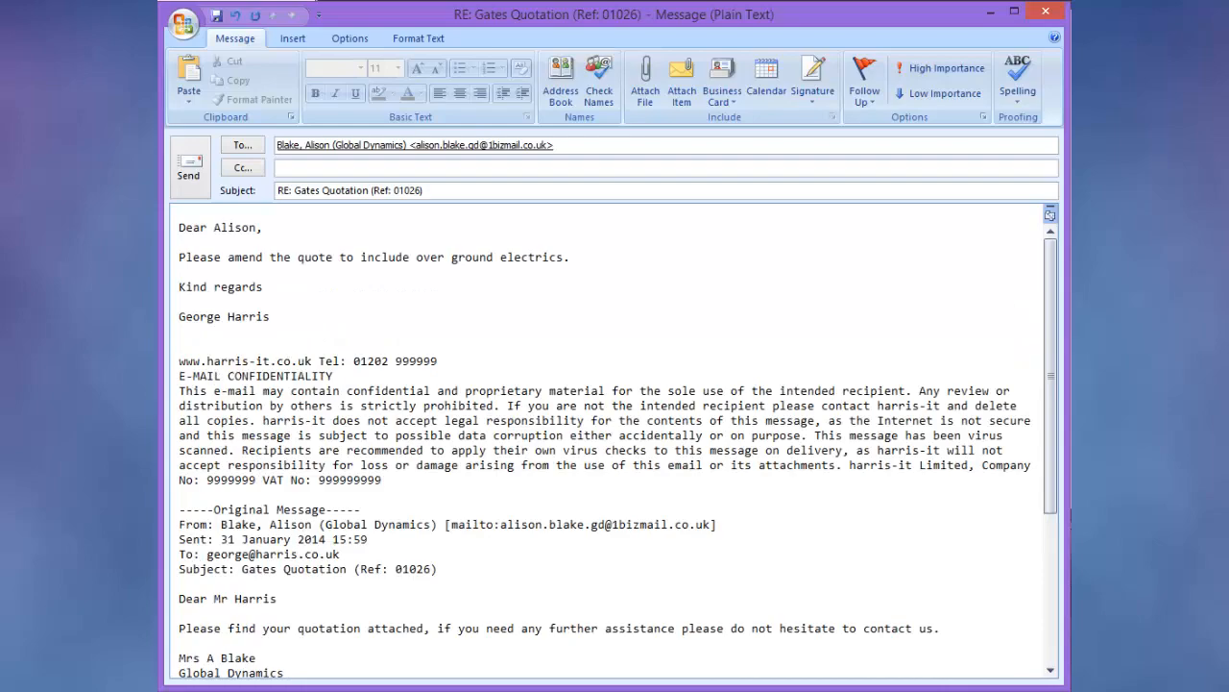
Step: Send the email reply requesting over ground electrics in the quote, and switch to the inbox in 1 Biz App
left_click(195, 177)
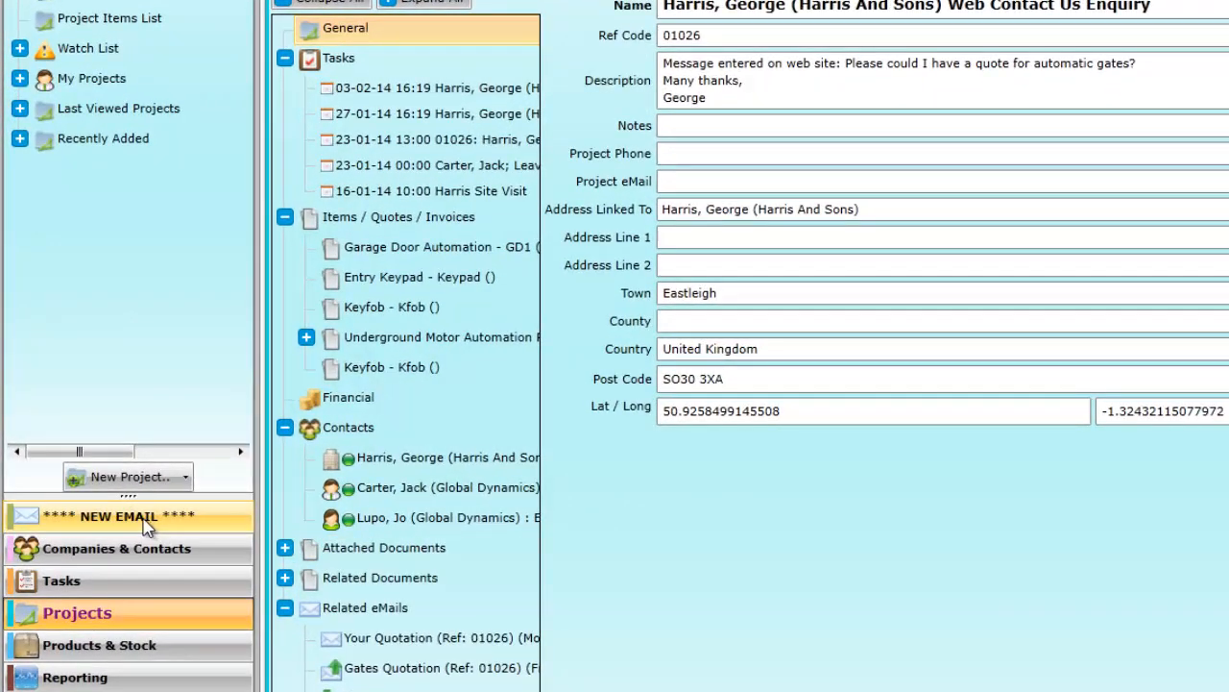
left_click(116, 493)
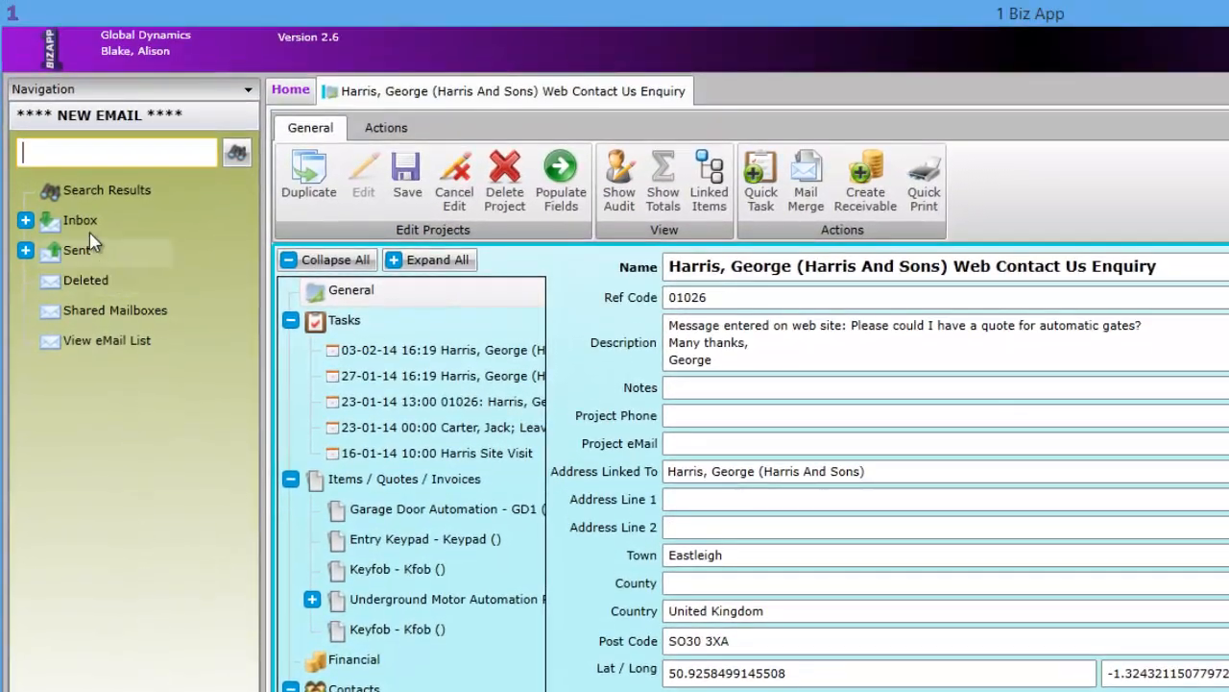
left_click(78, 221)
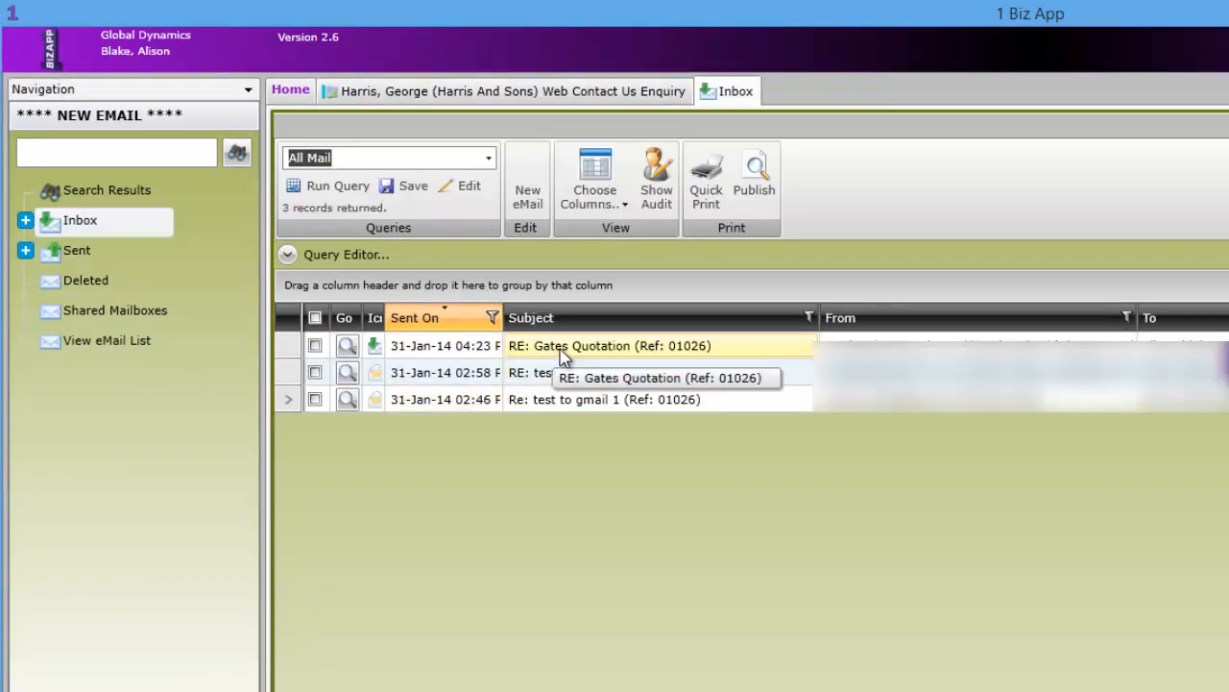
Step: Return to the Harris And Sons enquiry project, read its related "RE: Gates Quotation" email, and close the message
left_click(471, 91)
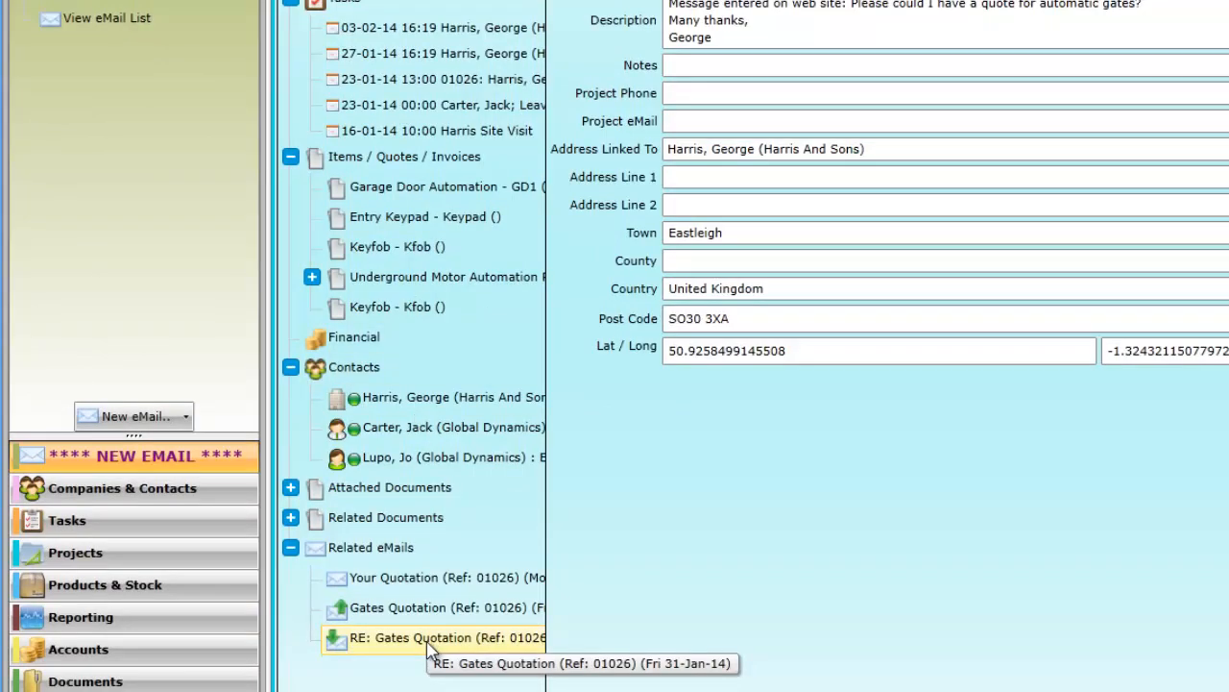
double_click(428, 642)
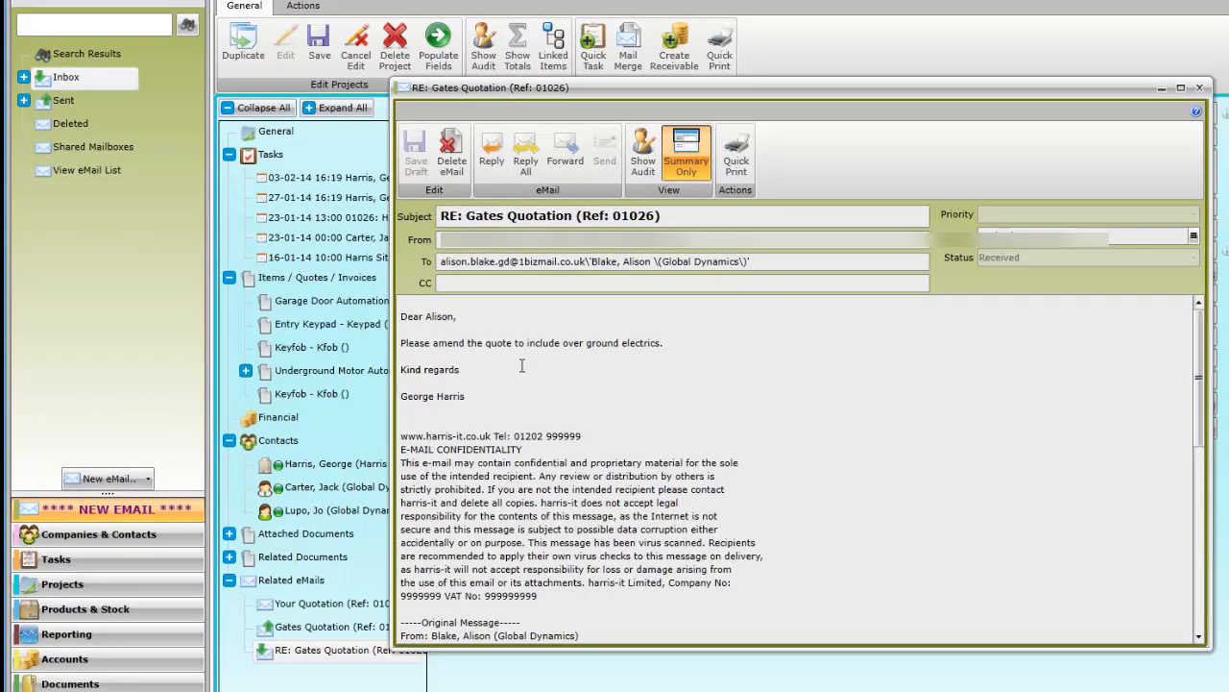
left_click(1199, 87)
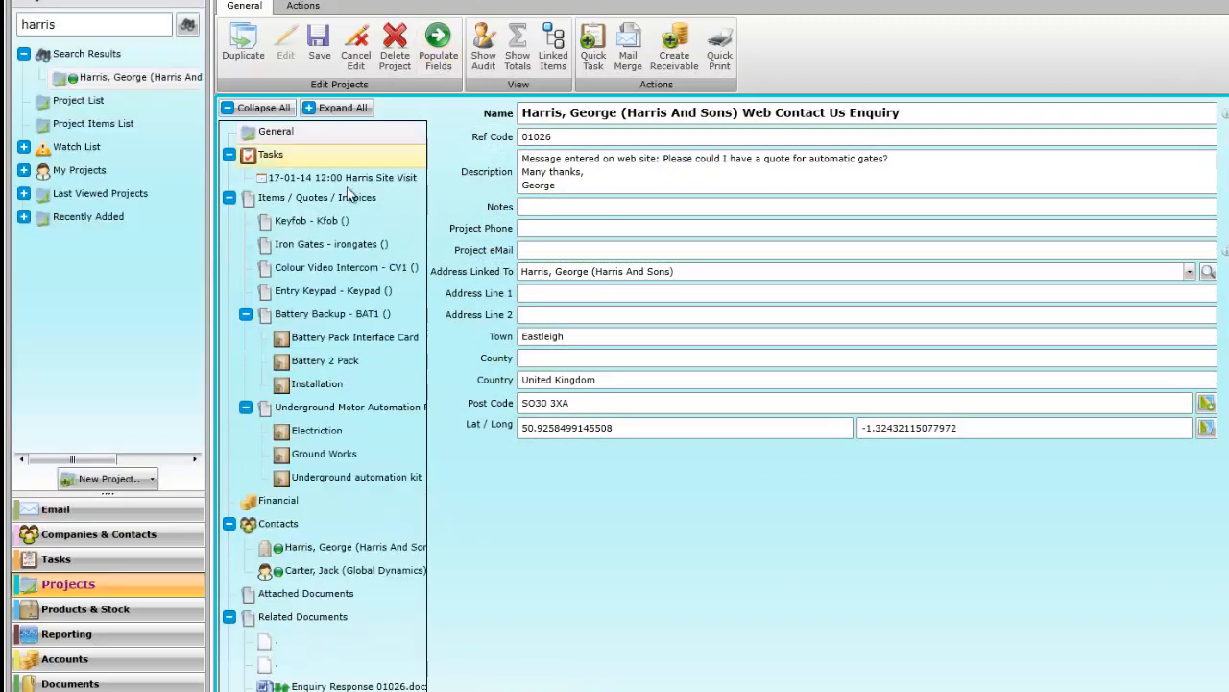
Step: Delete the Underground Motor Automation Package from the project's items, quotes and invoices
left_click(317, 199)
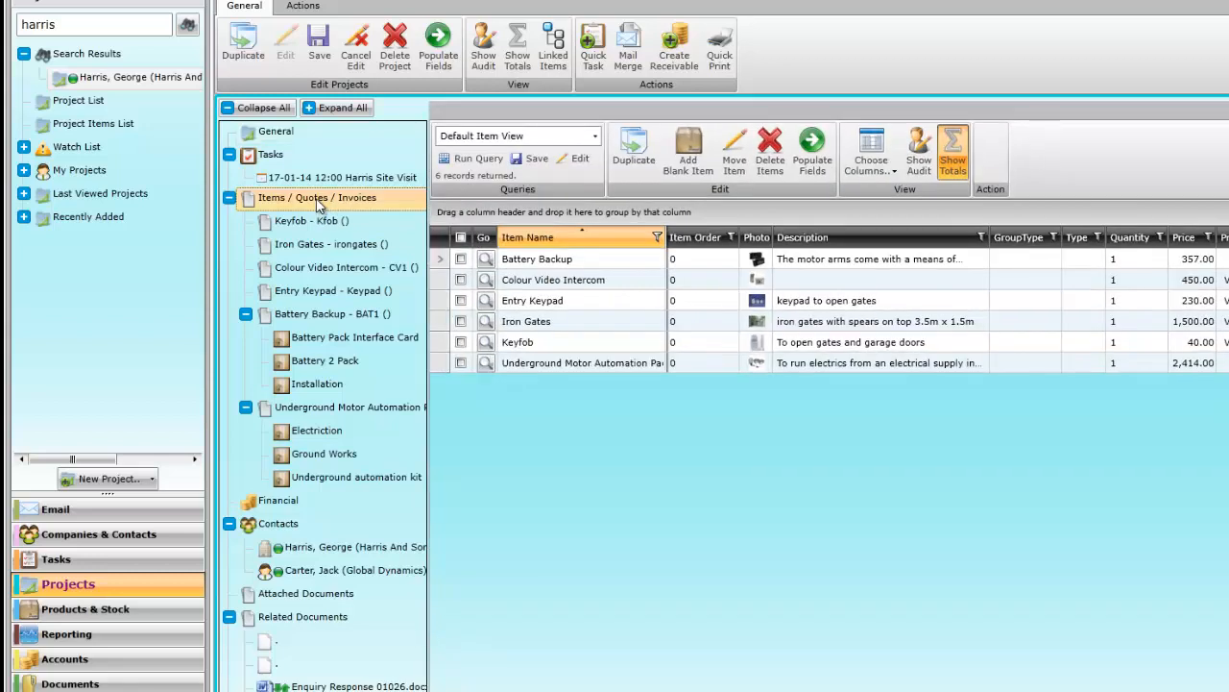
left_click(461, 363)
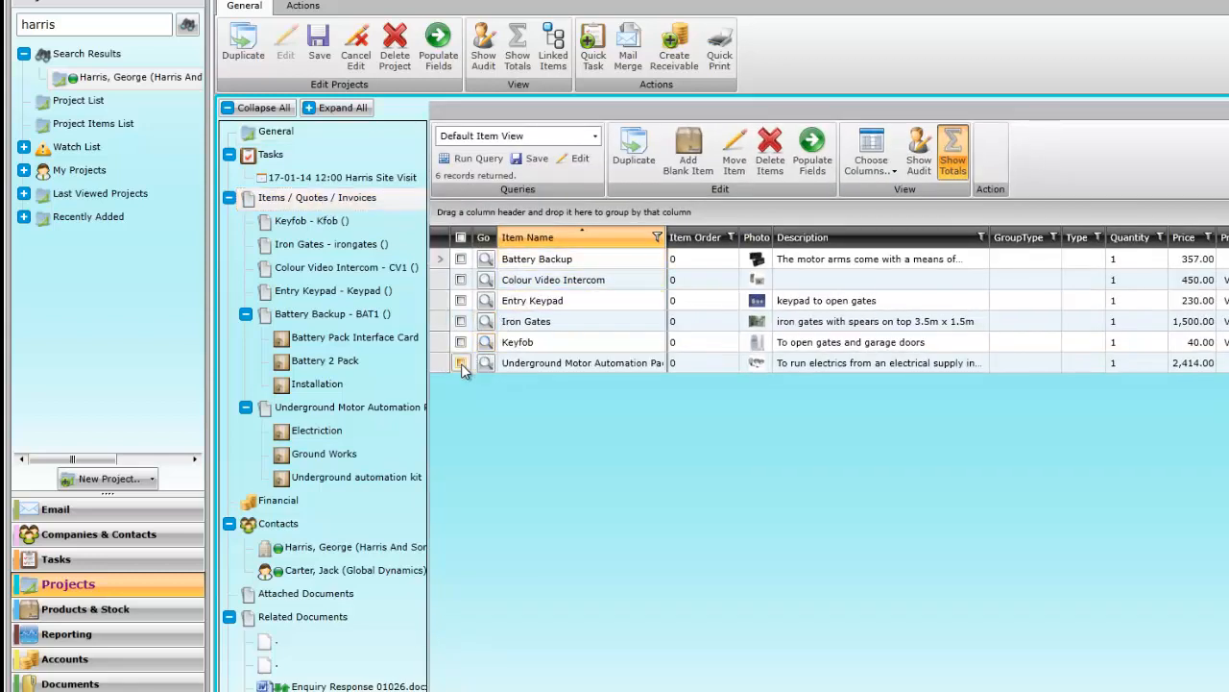
left_click(770, 152)
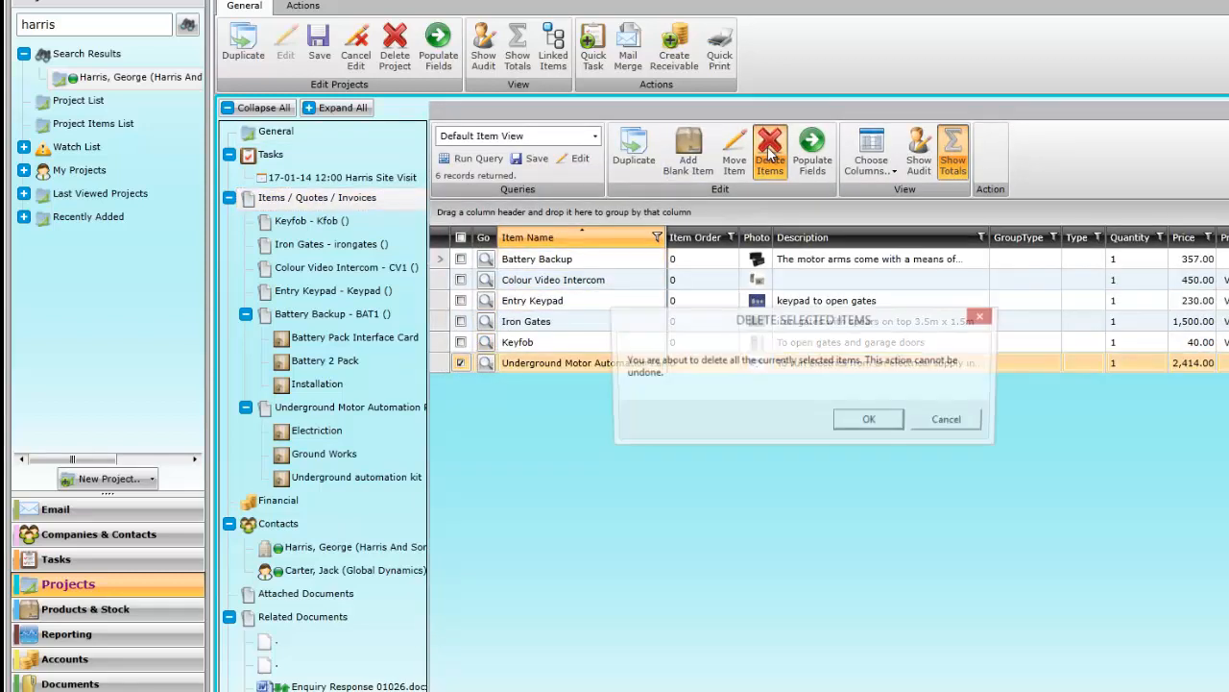
left_click(871, 423)
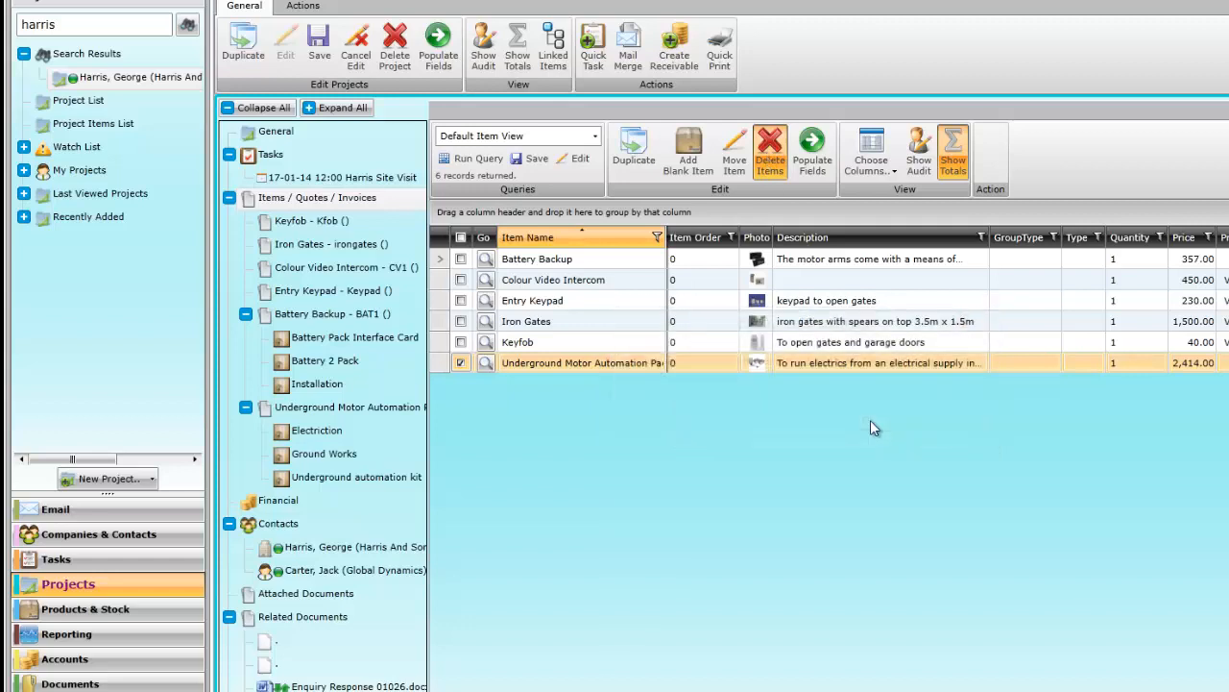
Step: Add the Above Ground Motor Automation Package from the categorised product list to the project's items
left_click(68, 614)
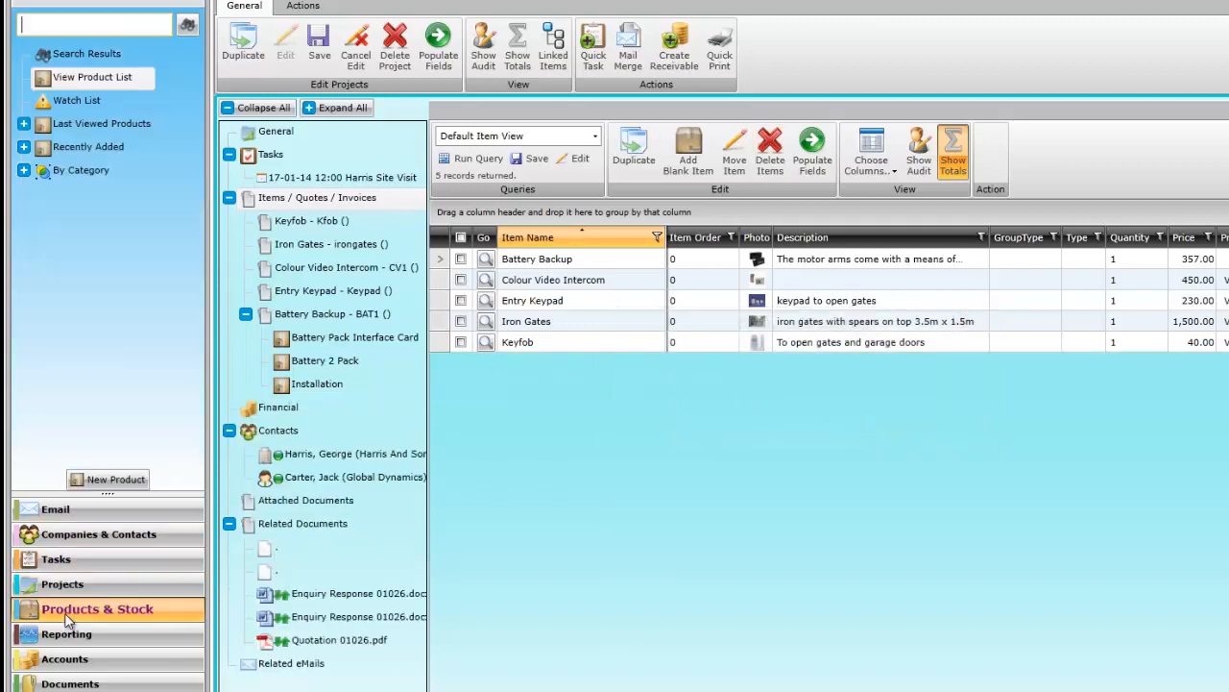
left_click(25, 171)
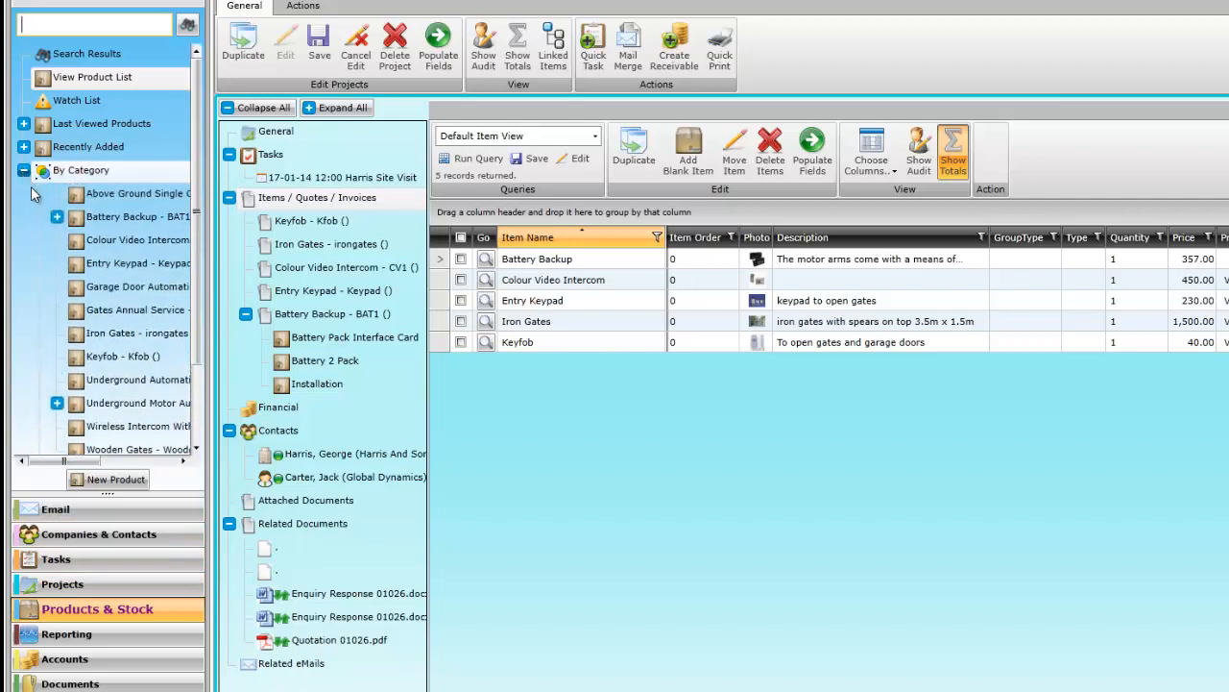
left_click_drag(104, 222, 727, 497)
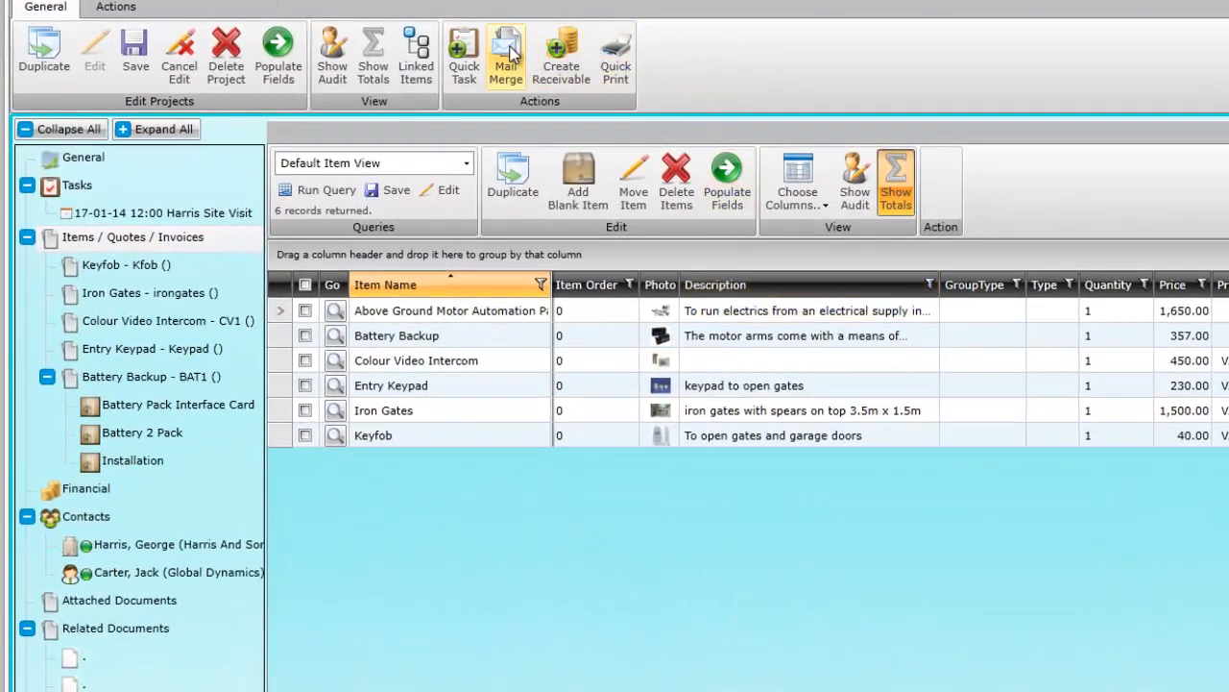
Step: Create a document from the Quotation template, addressed to the customer contact at Harris And Sons and displayed on screen
left_click(509, 53)
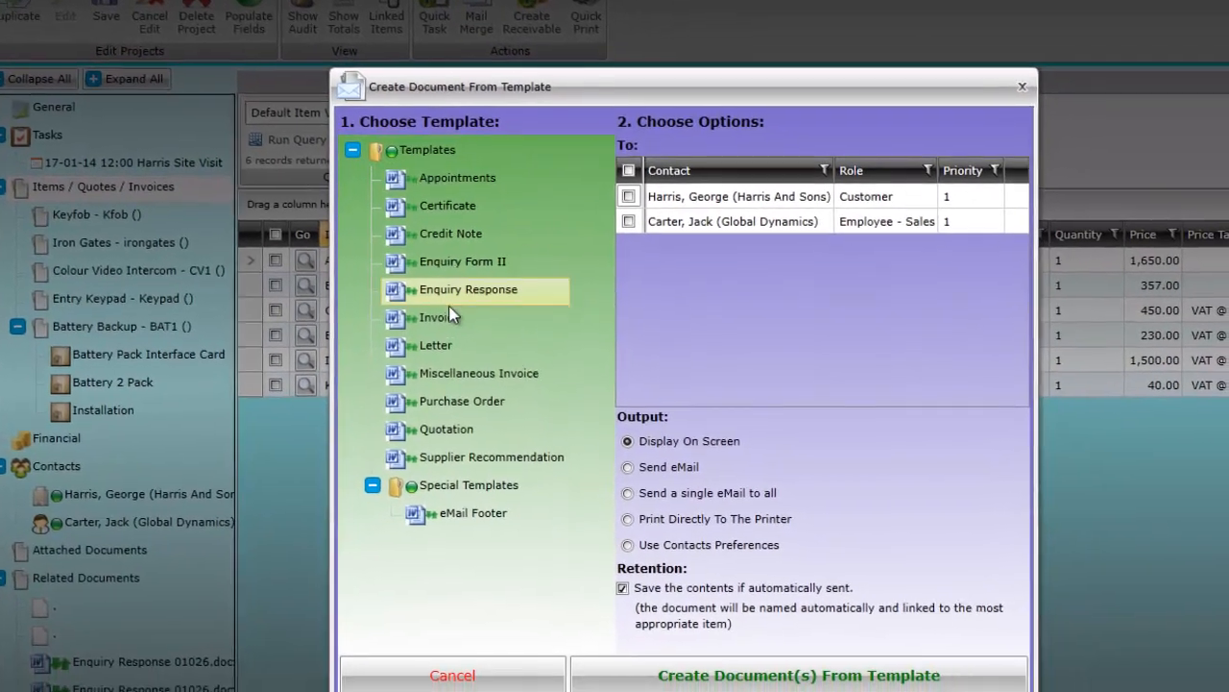
left_click(447, 429)
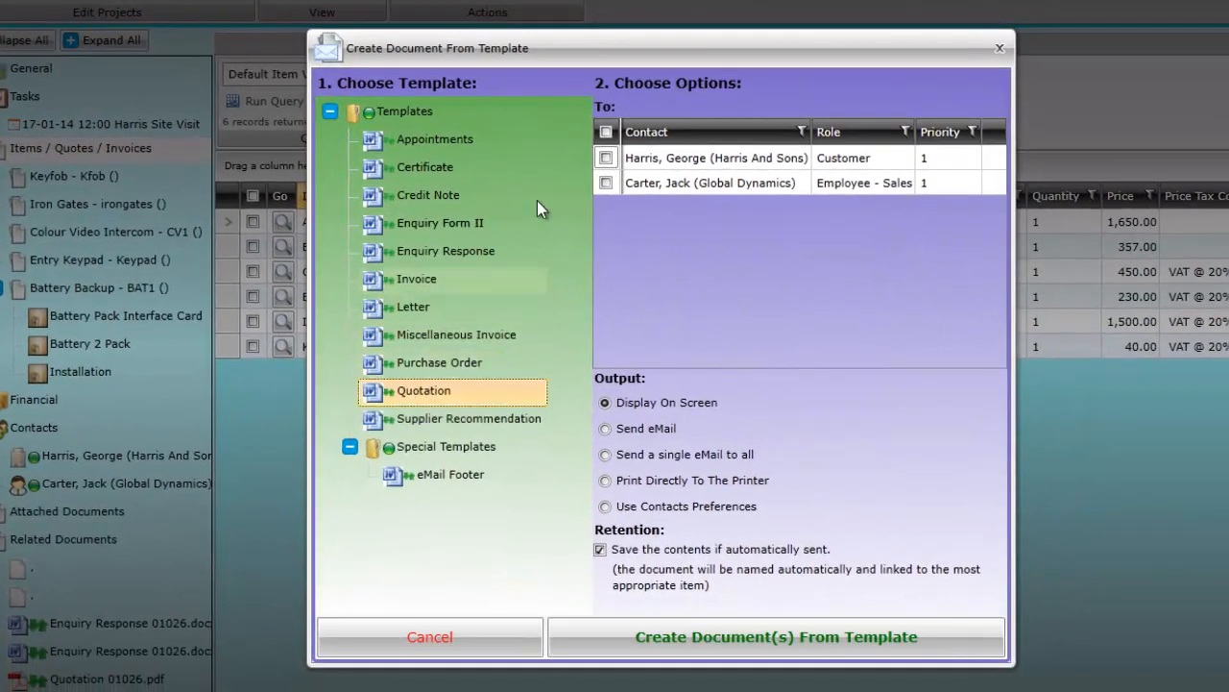
left_click(605, 157)
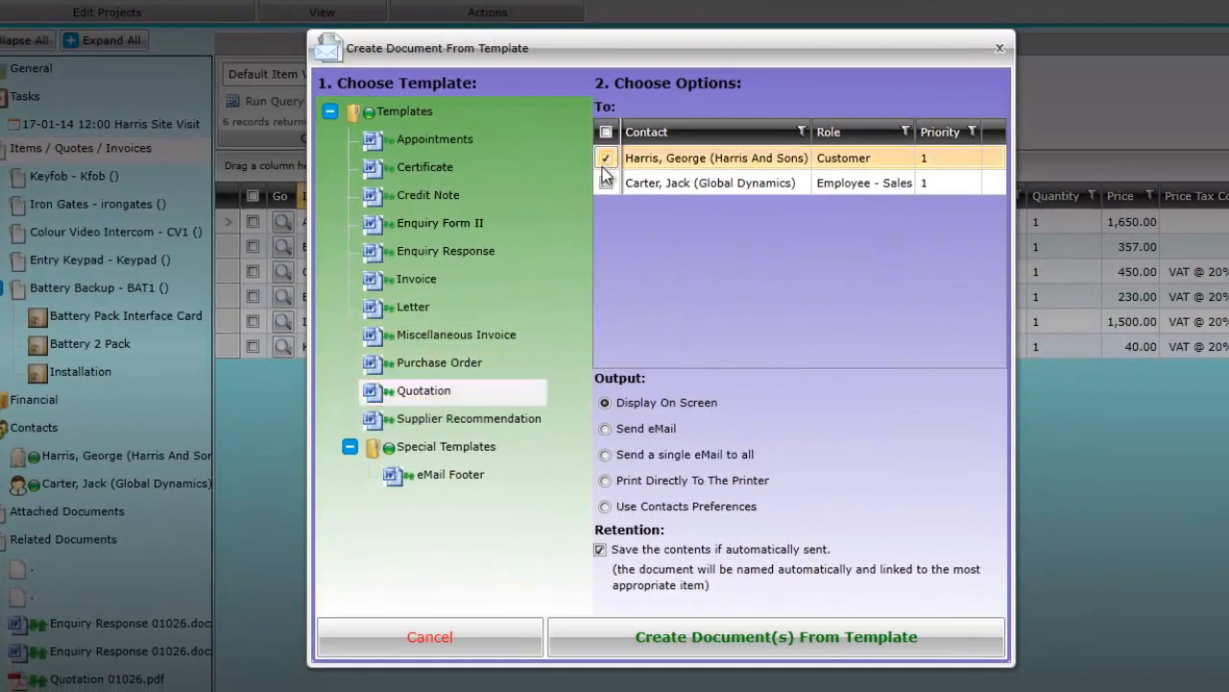
left_click(679, 638)
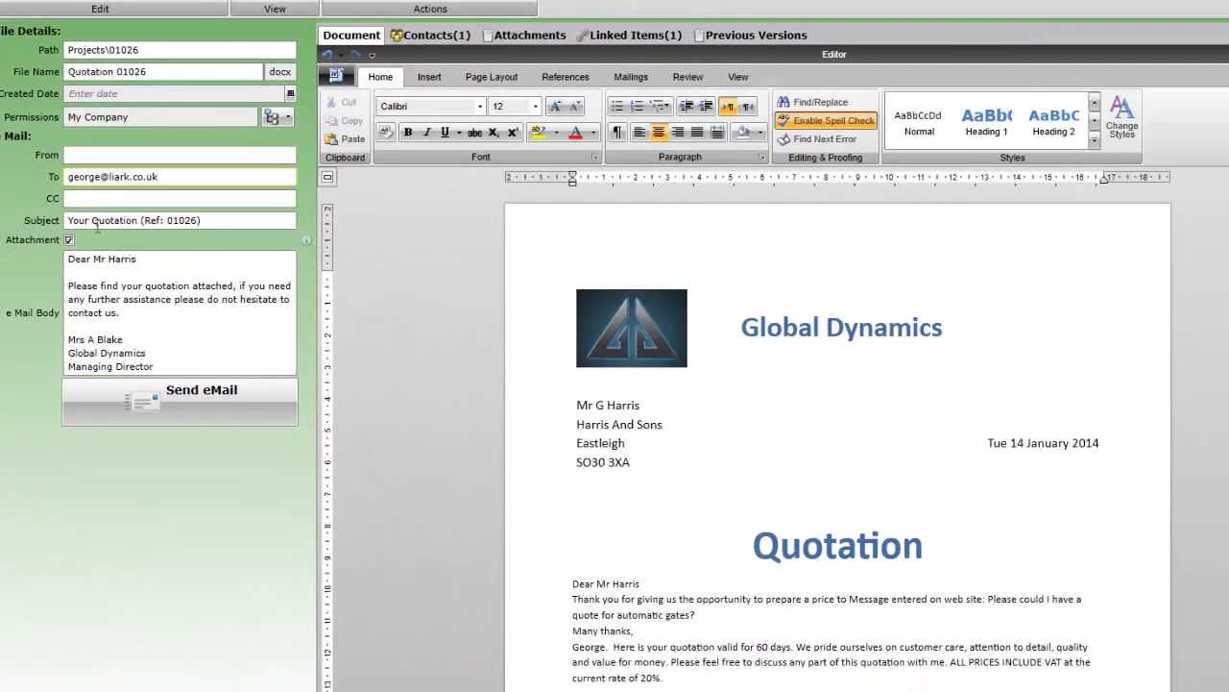
Step: Insert "New" before "Quotation" in the email subject and "updated" before "quotation" in the email body
left_click(93, 223)
type("New")
left_click(145, 286)
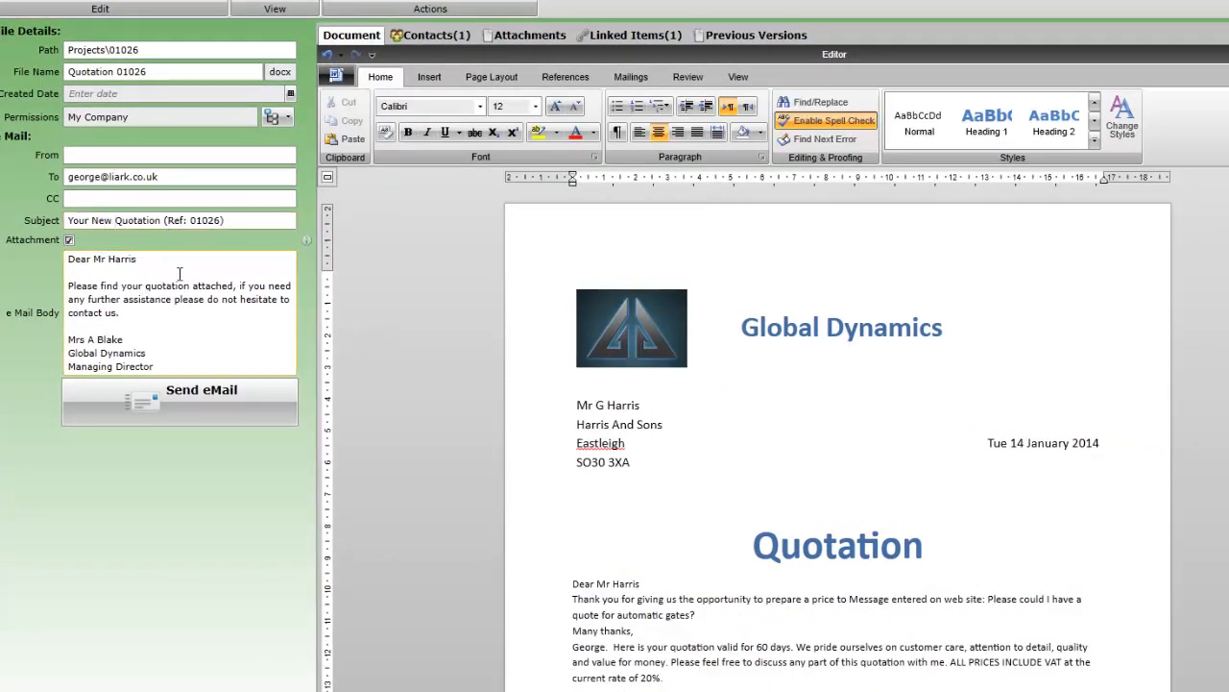
type("updated")
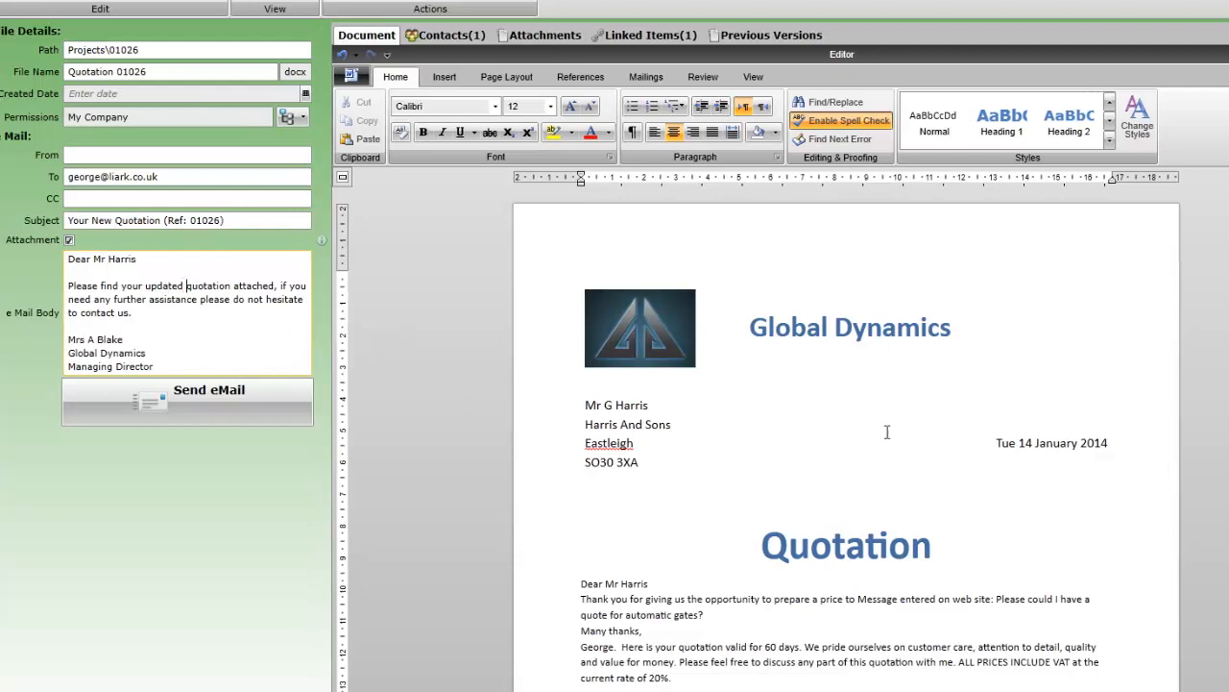
Step: Review the quotation's items and totals, prefix its file name with "New", and send the email with its updated details saved
scroll(846, 438, "down", 10)
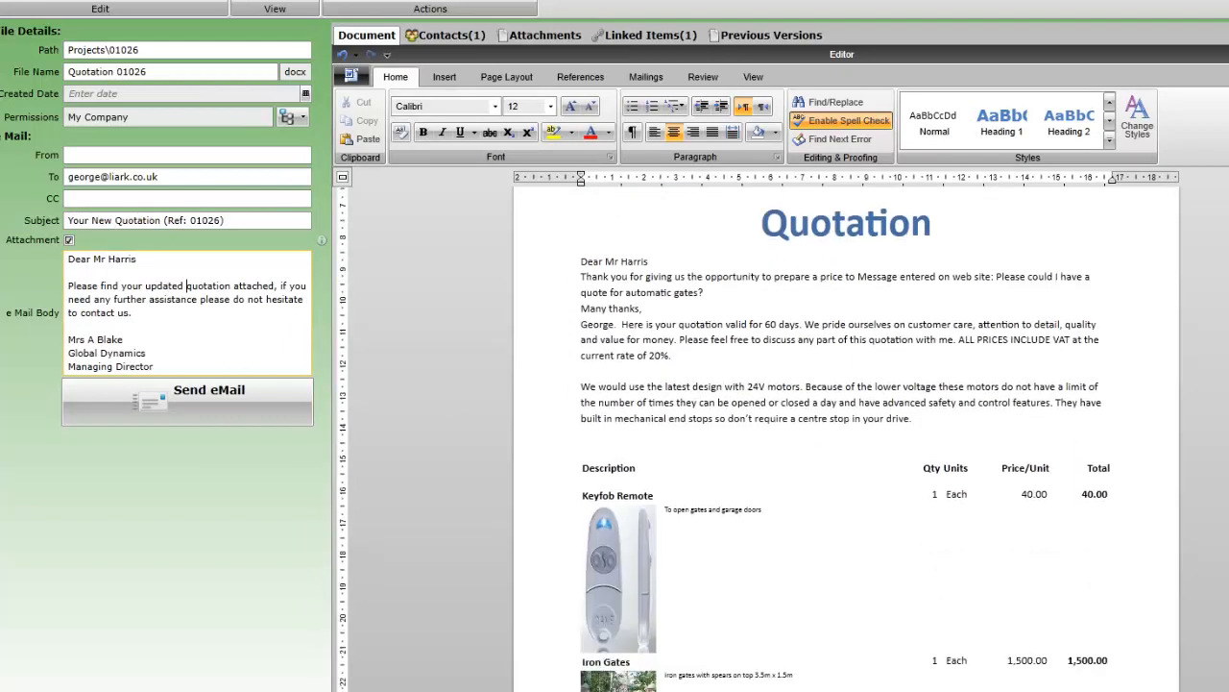
scroll(845, 438, "down", 2)
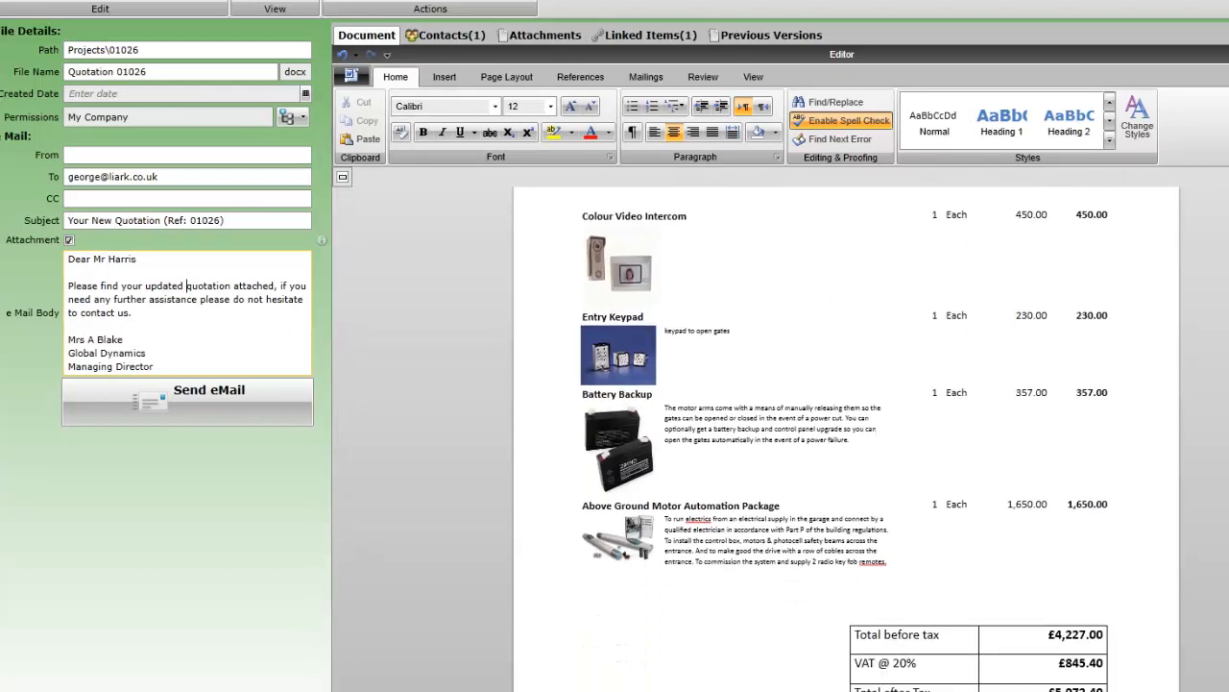
scroll(846, 438, "down", 3)
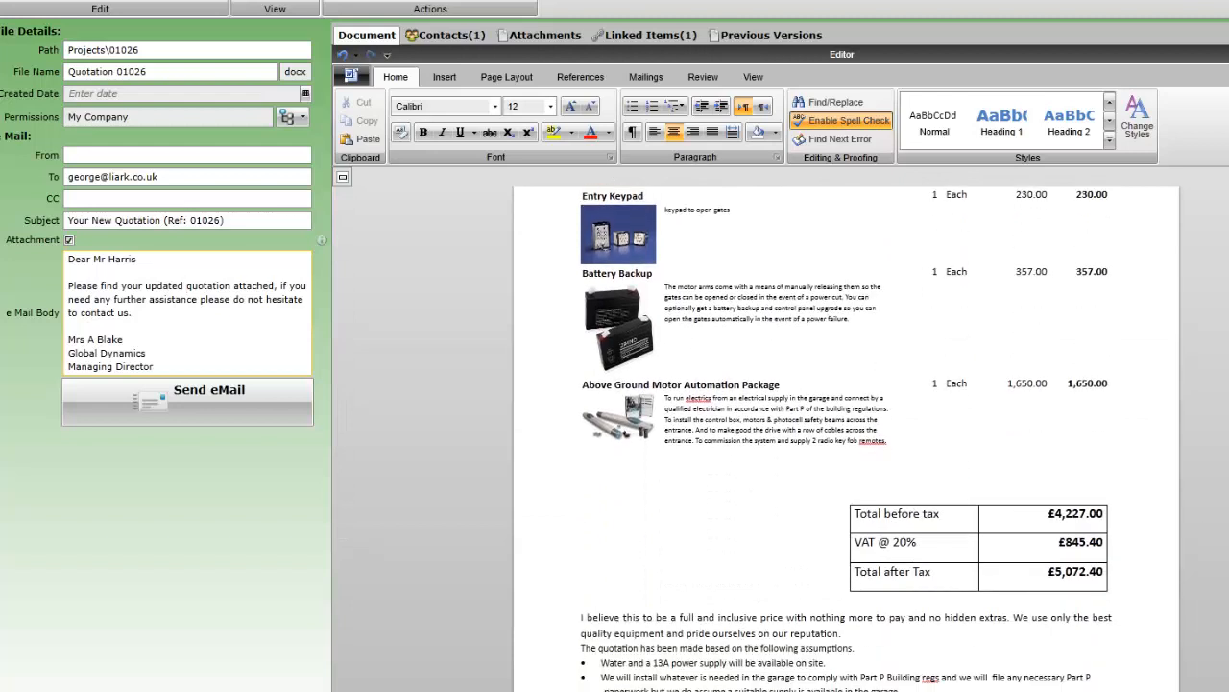
left_click(153, 71)
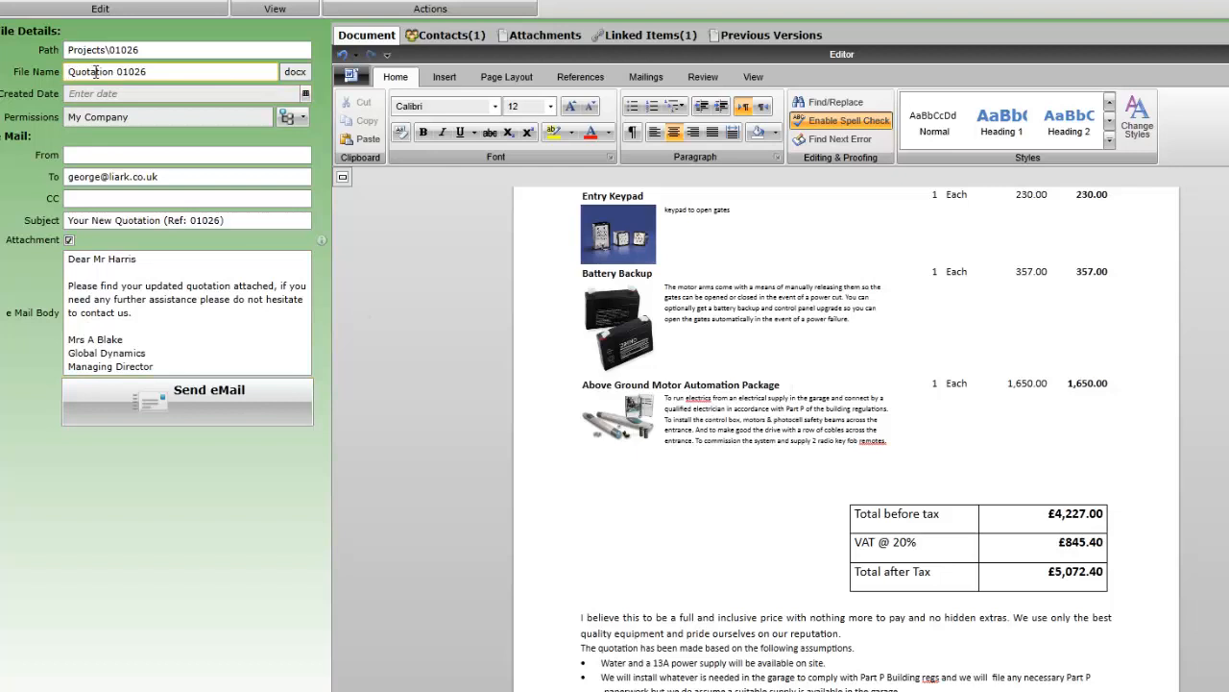
type("New")
left_click(177, 404)
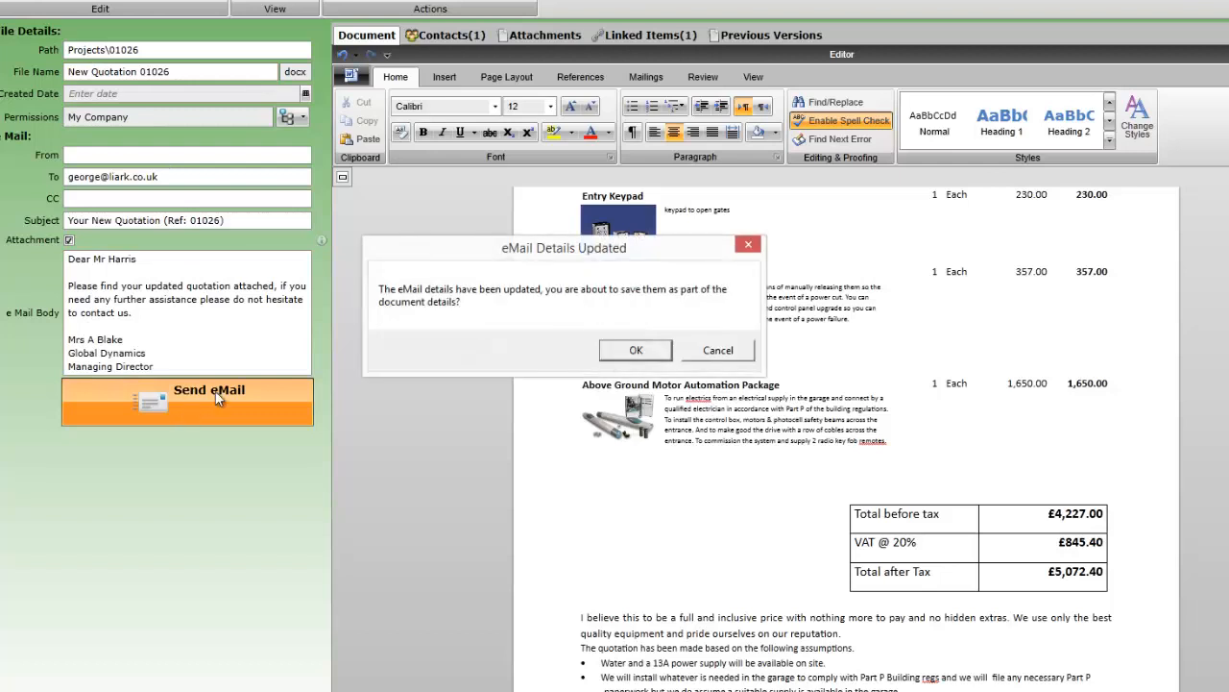
left_click(637, 353)
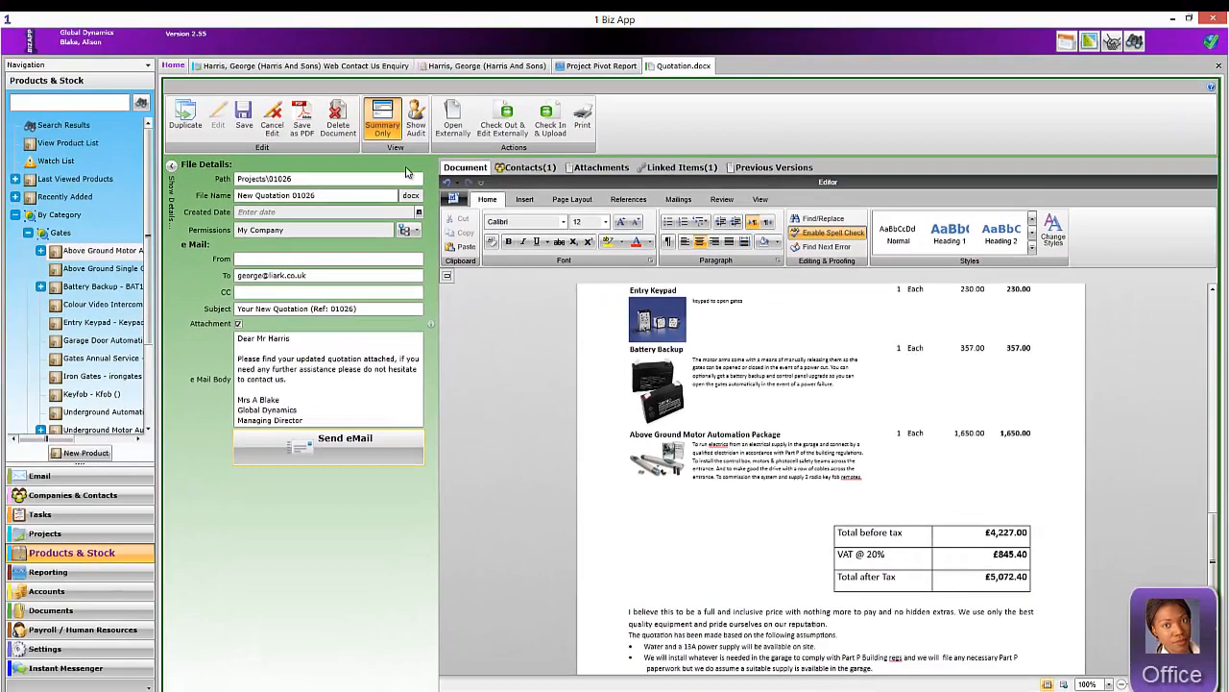
Step: Return to the Harris And Sons enquiry project and start a new template / recurring task in its task list
left_click(352, 69)
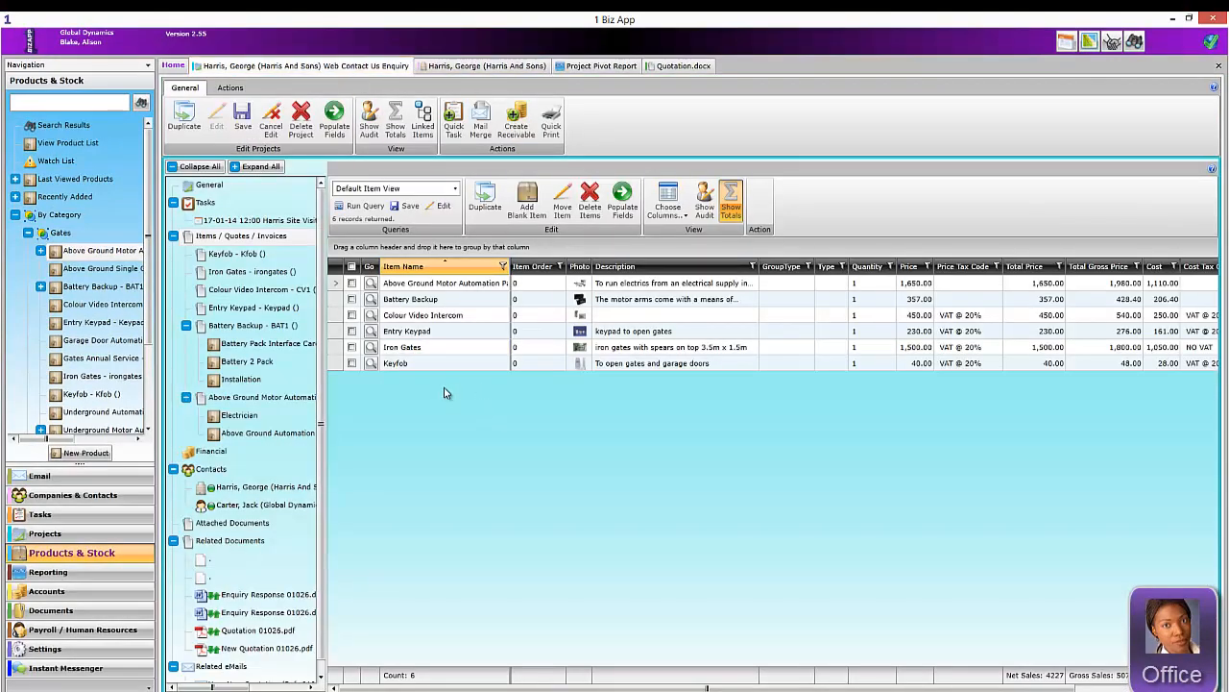
left_click(209, 184)
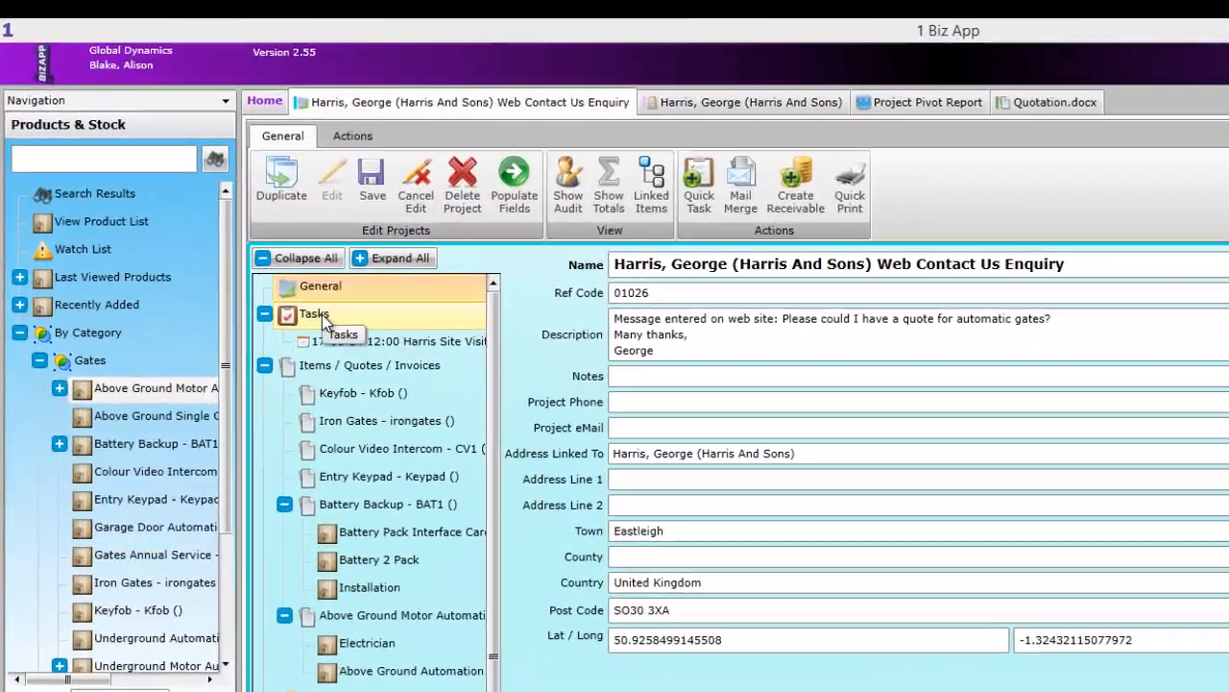
left_click(209, 202)
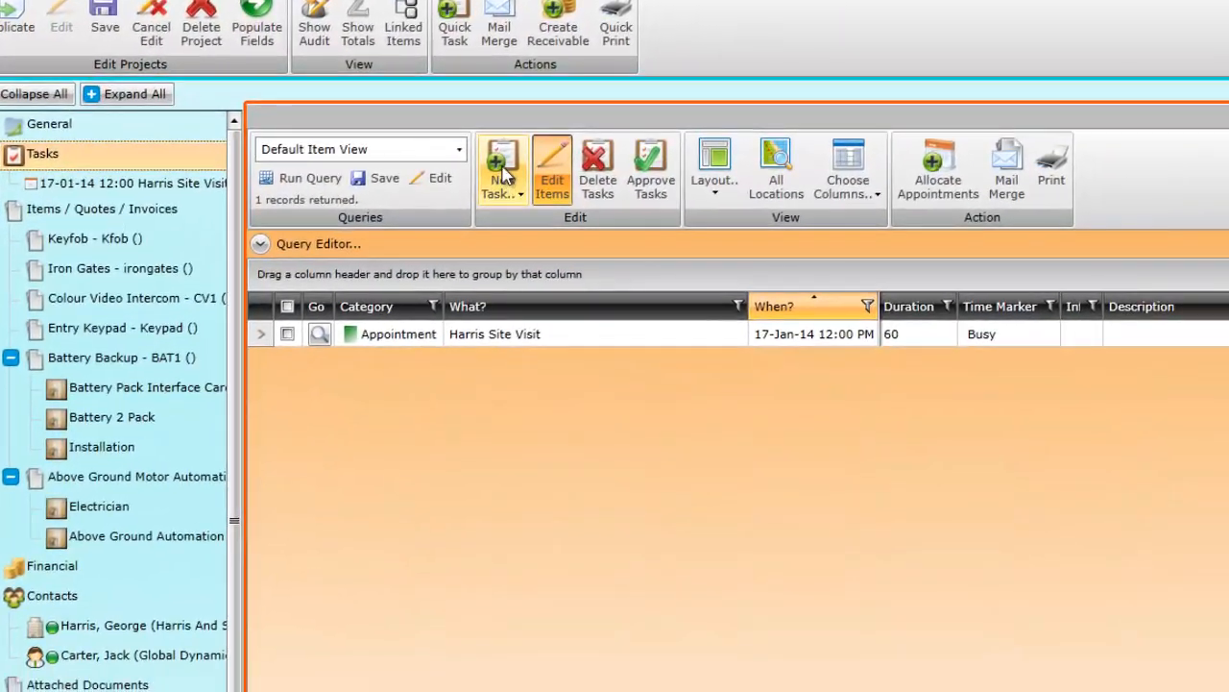
left_click(506, 174)
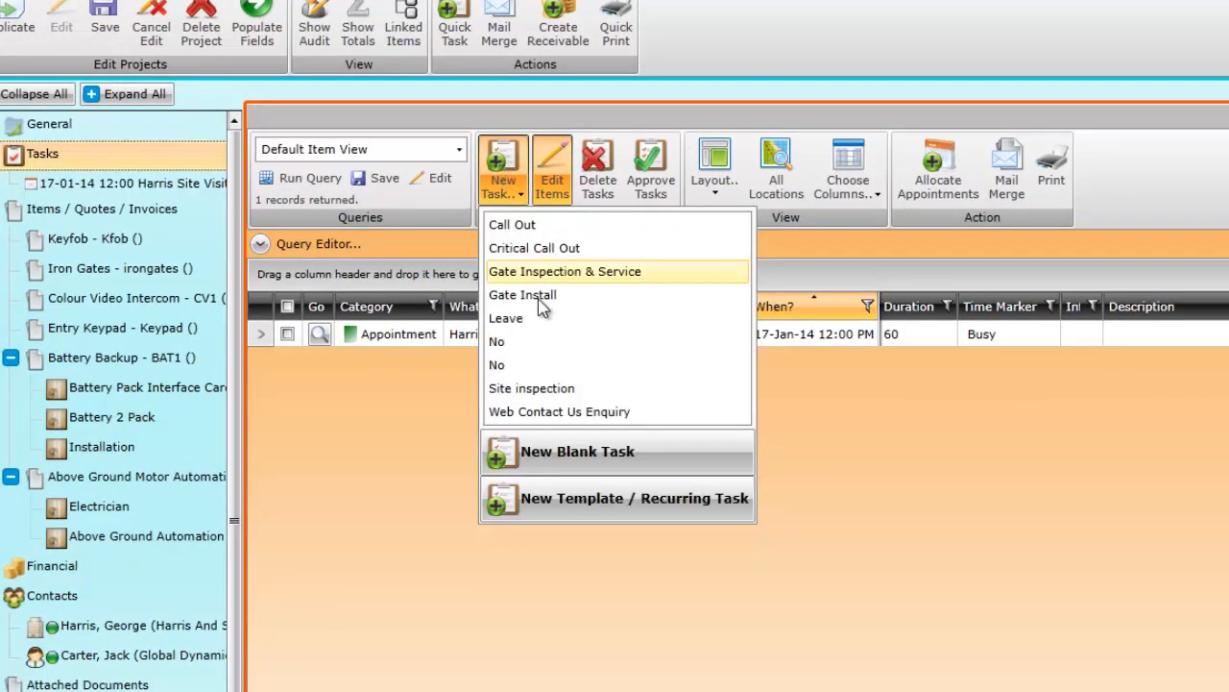
left_click(566, 502)
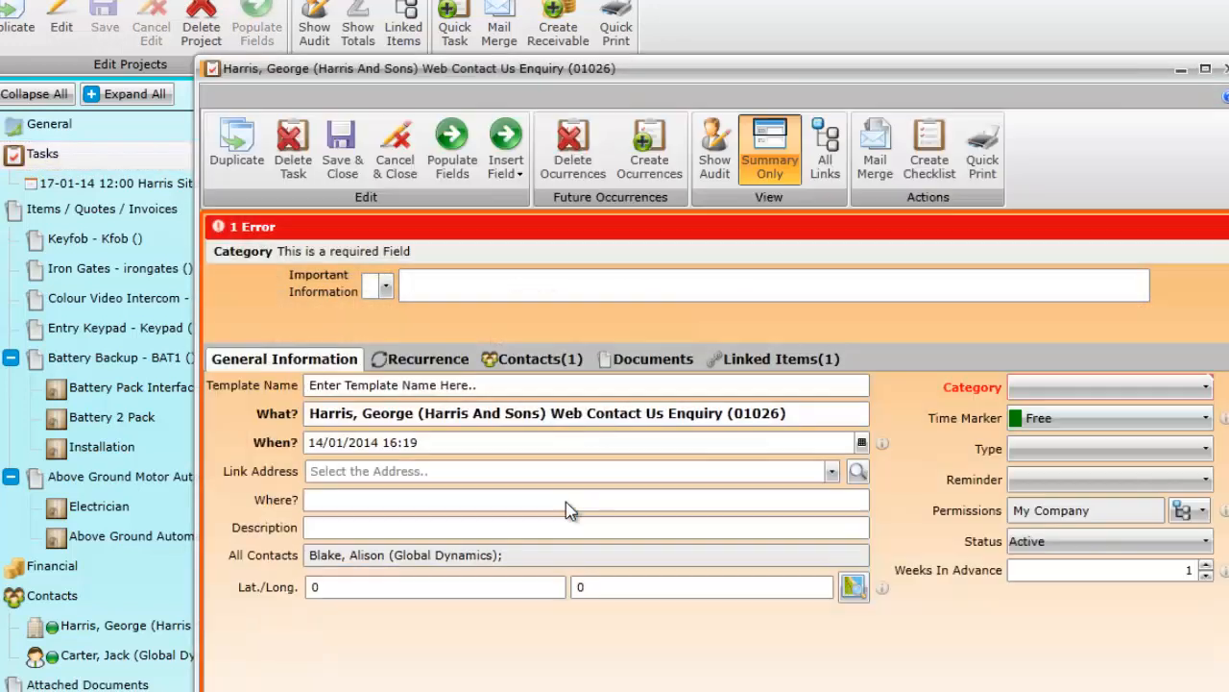
Step: Set the task template to recur every 1 week on Monday, ending by 03/03/2014
left_click(423, 371)
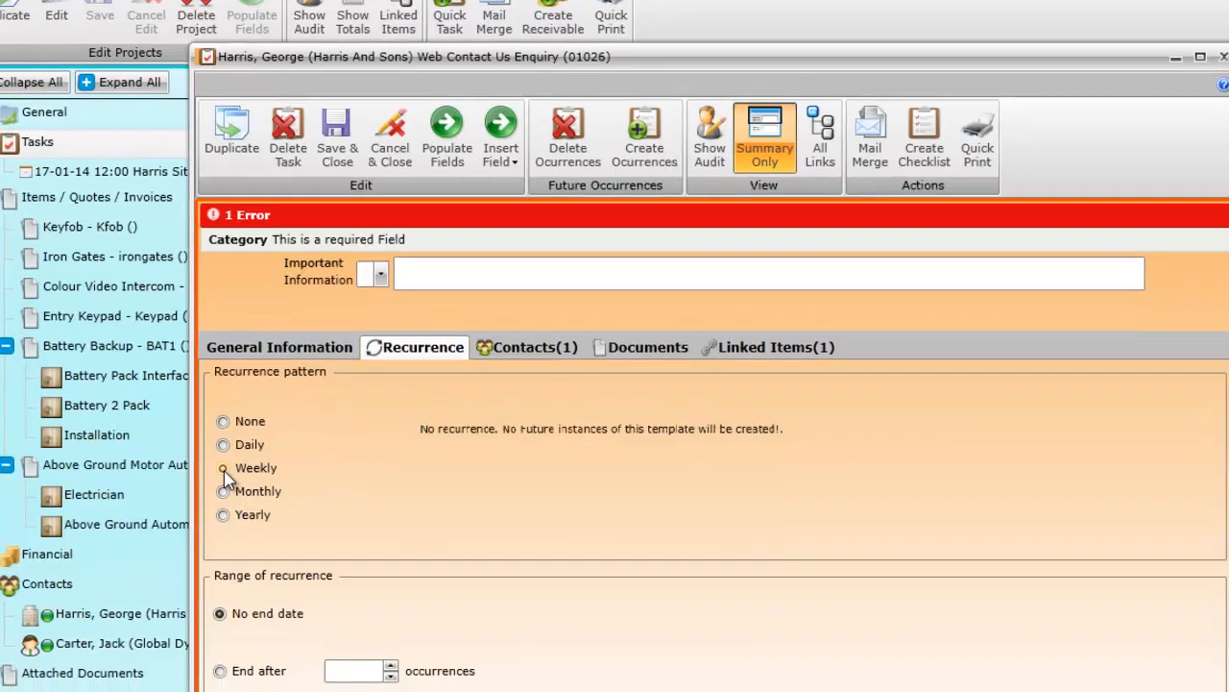
left_click(229, 479)
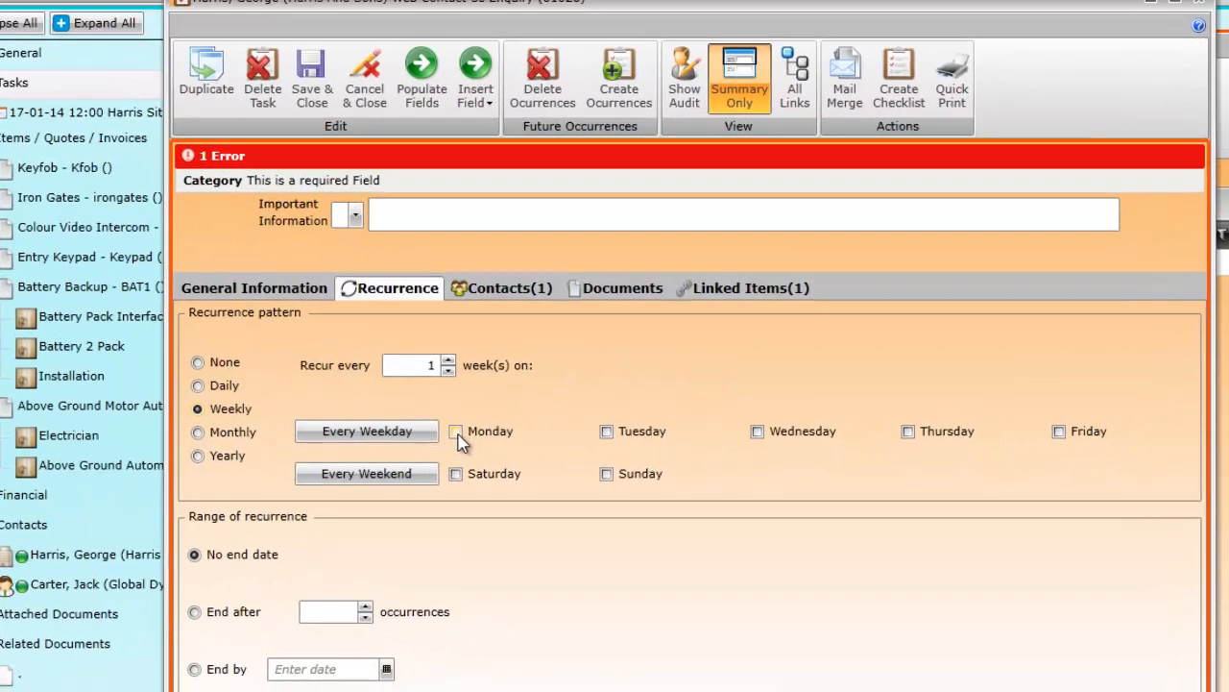
left_click(456, 433)
left_click(194, 668)
left_click(386, 668)
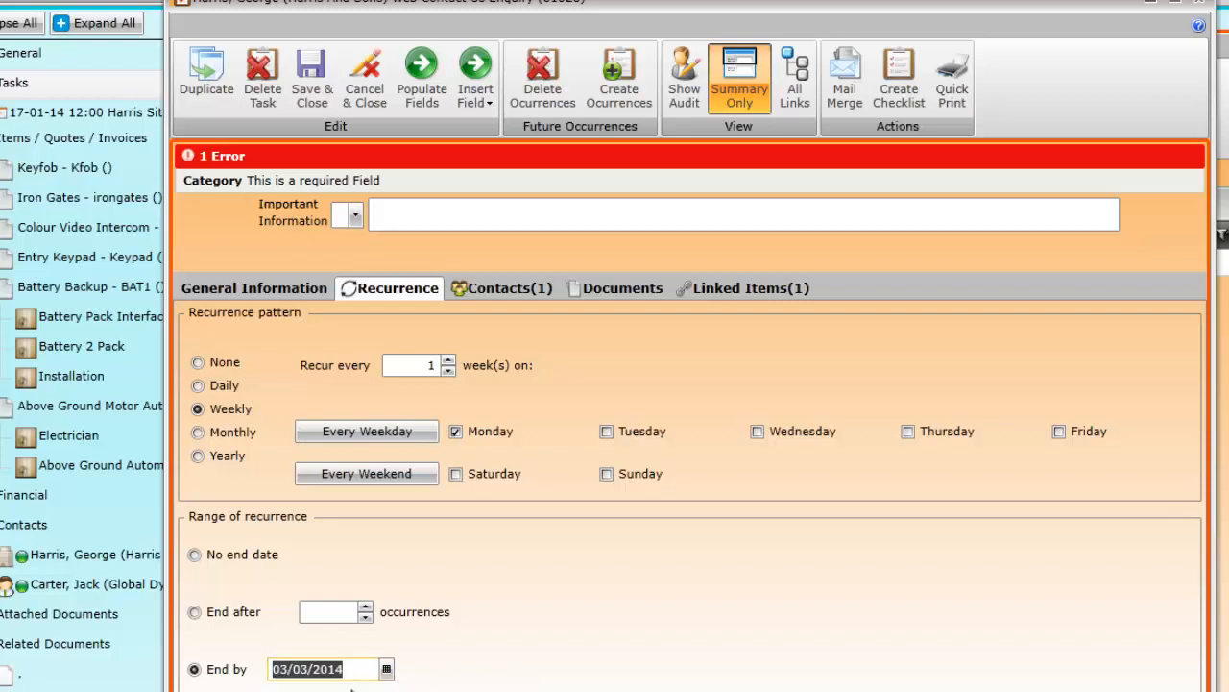
Step: Add the sales employee from the project as a second contact on the recurring task
left_click(470, 288)
left_click(362, 351)
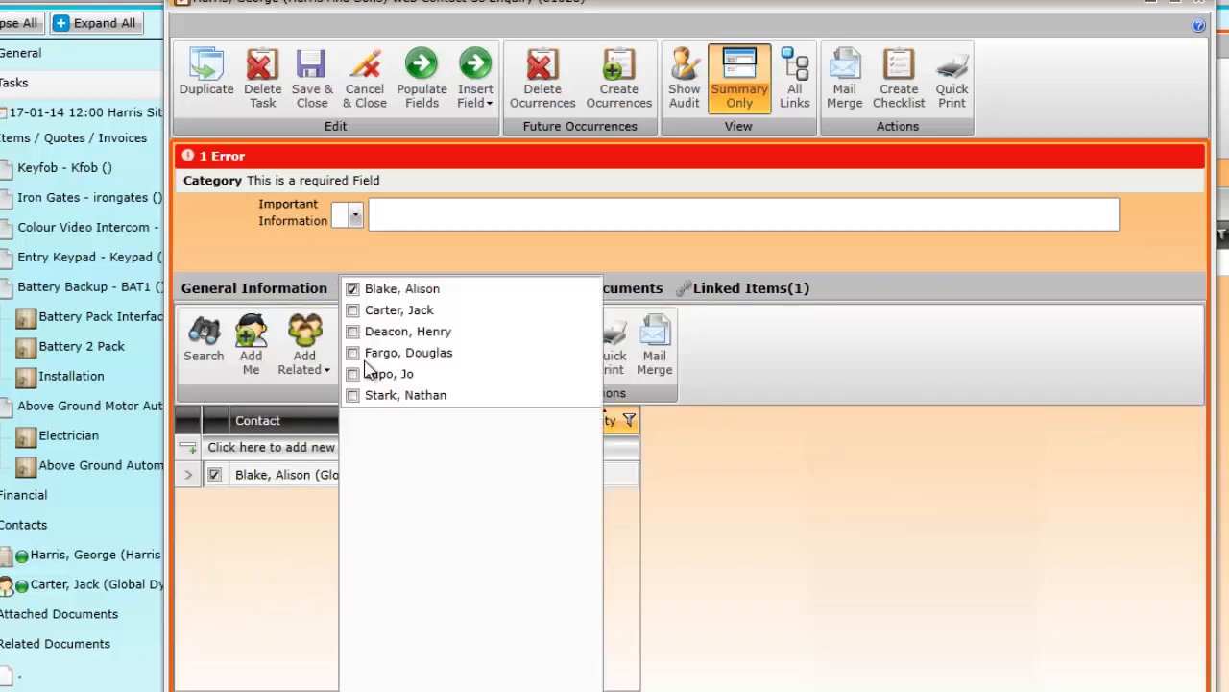
left_click(353, 309)
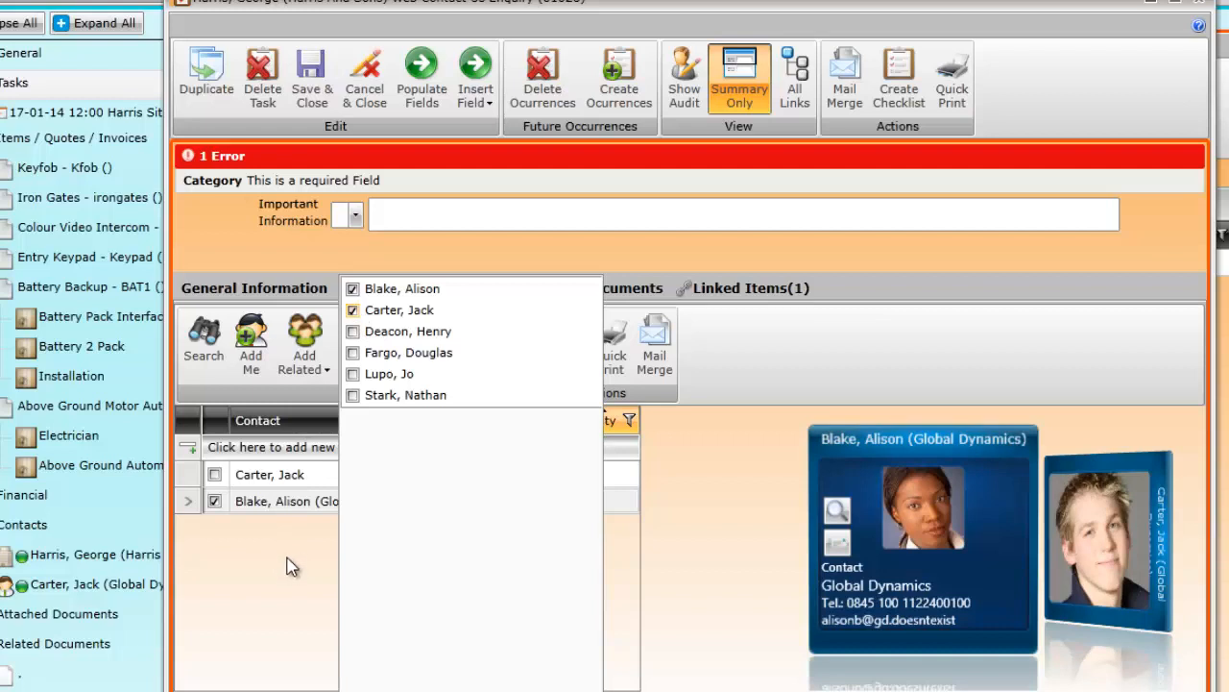
left_click(290, 567)
Step: Name the template as the weekly site meeting with the customer, with category Appointment, type Gates and a 30 Minutes reminder
left_click(240, 293)
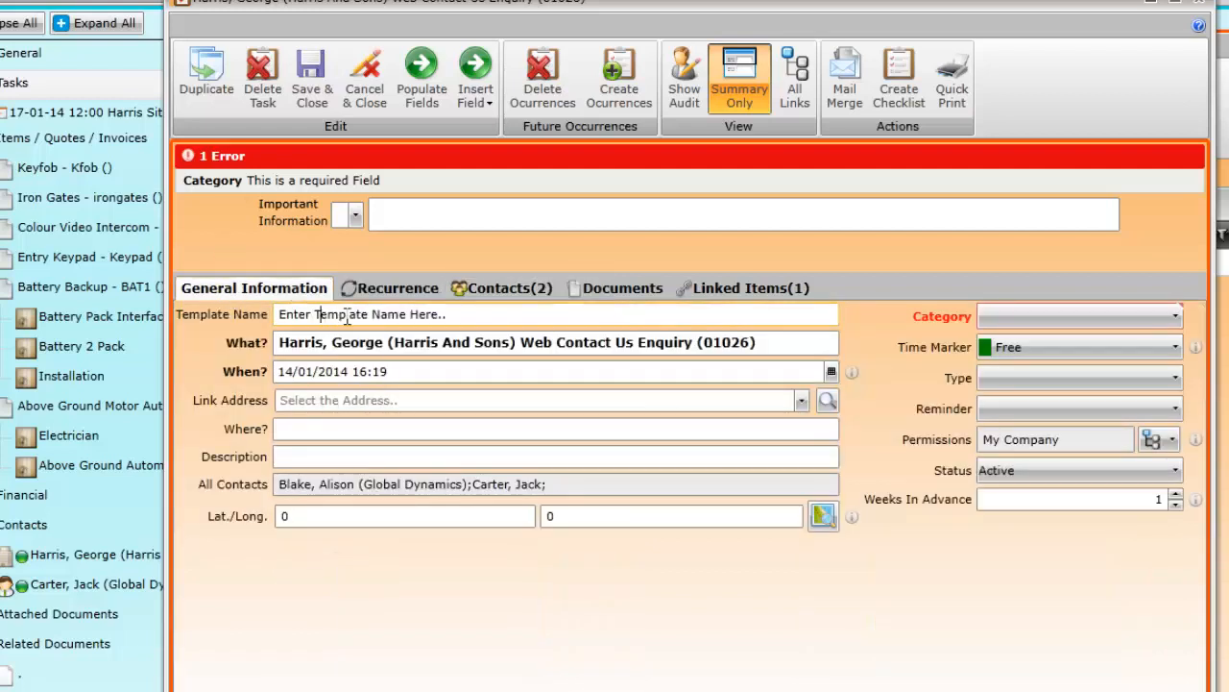
left_click(278, 316)
type("Weekly site meeting with Mr H")
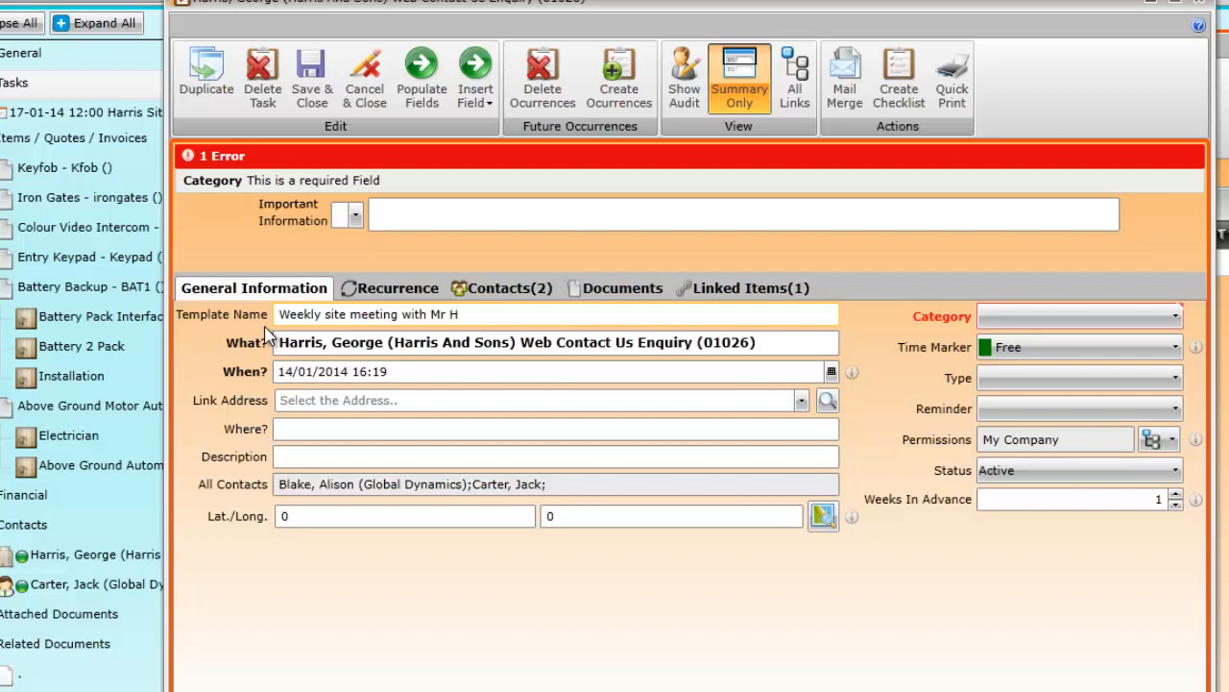
type("arris")
Step: Link the recurring task's address to the customer contact at Harris And Sons, and save and close the template
left_click(801, 351)
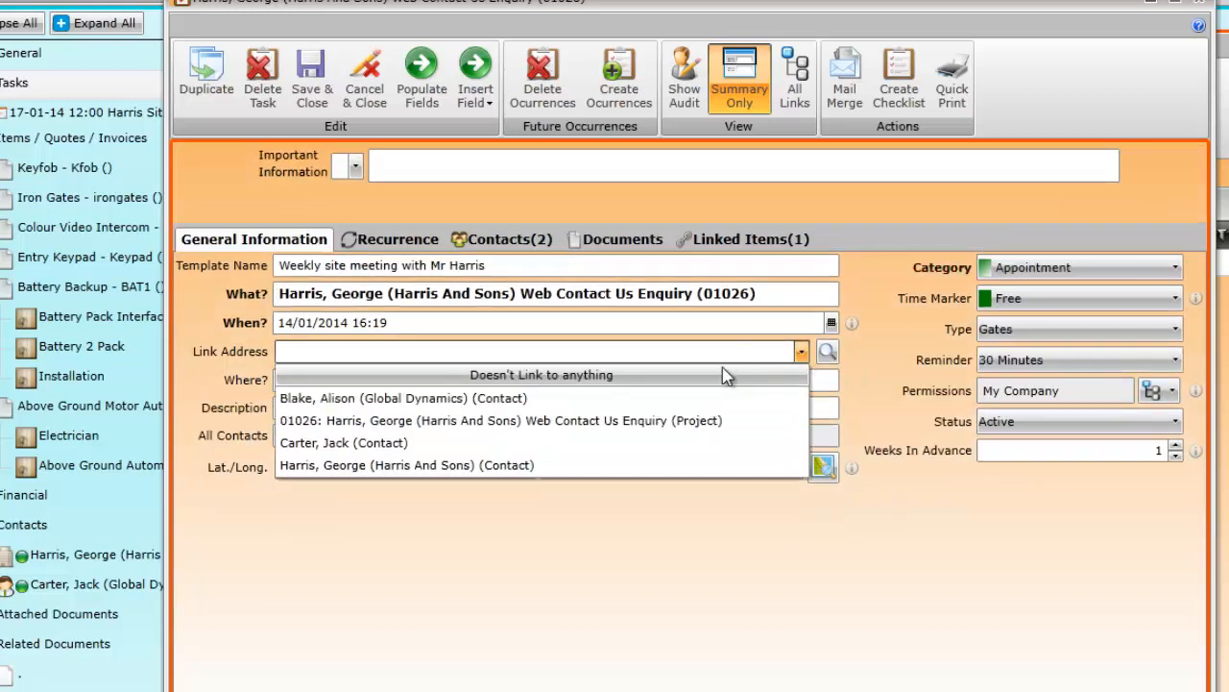
left_click(525, 469)
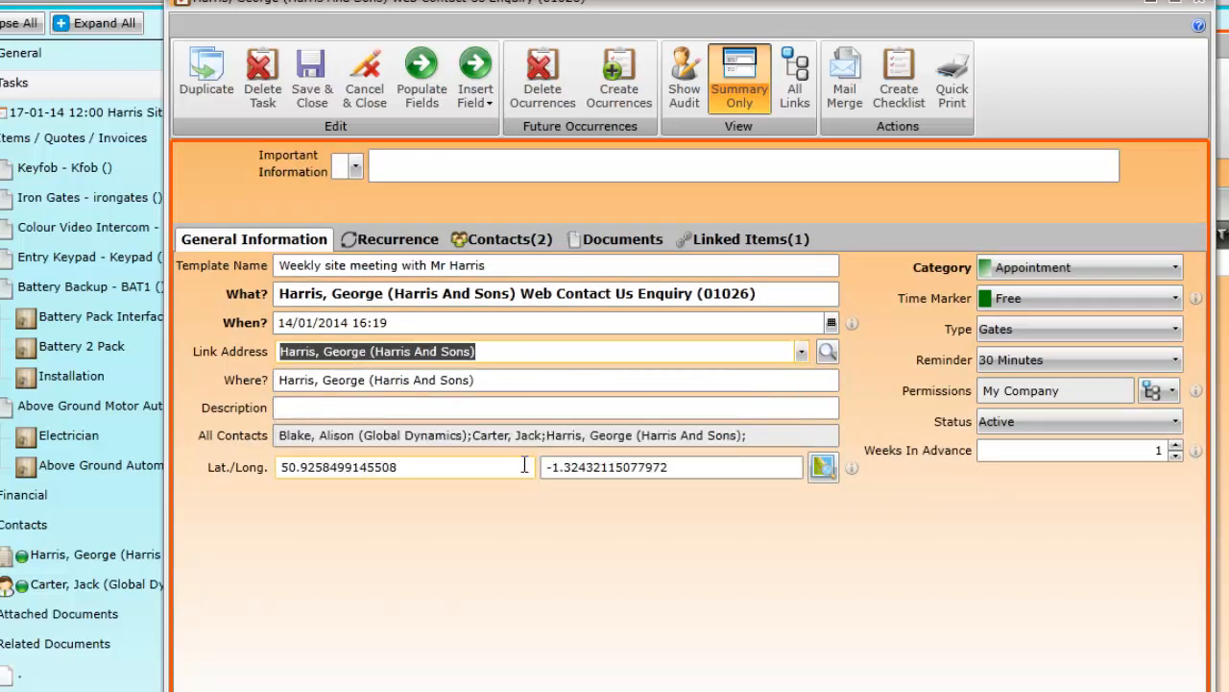
left_click(311, 77)
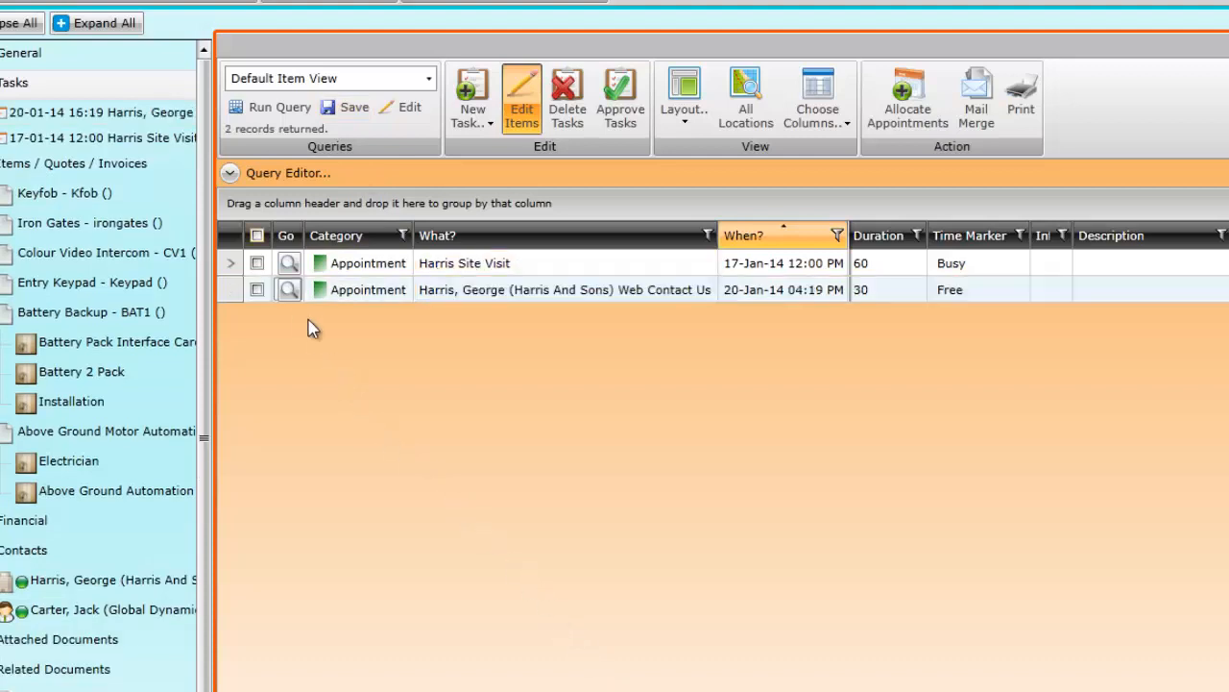
Step: Open the 20-Jan-14 appointment from the project's task list to check its details, and leave it
left_click(287, 292)
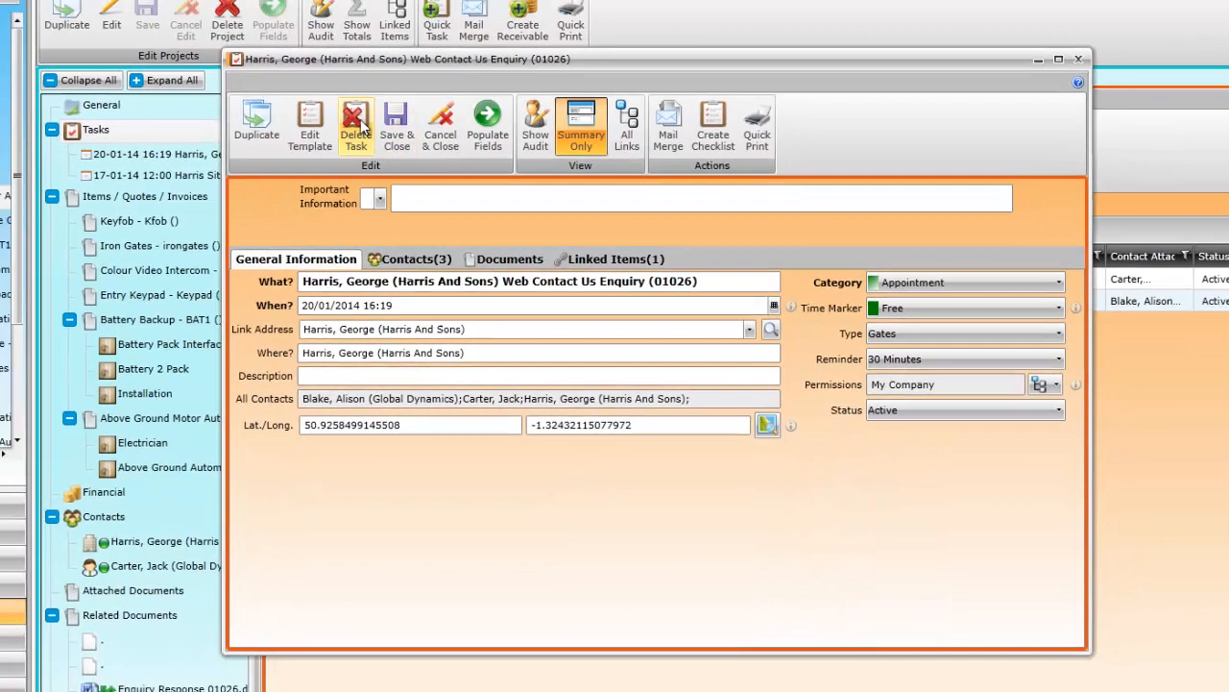
left_click(429, 85)
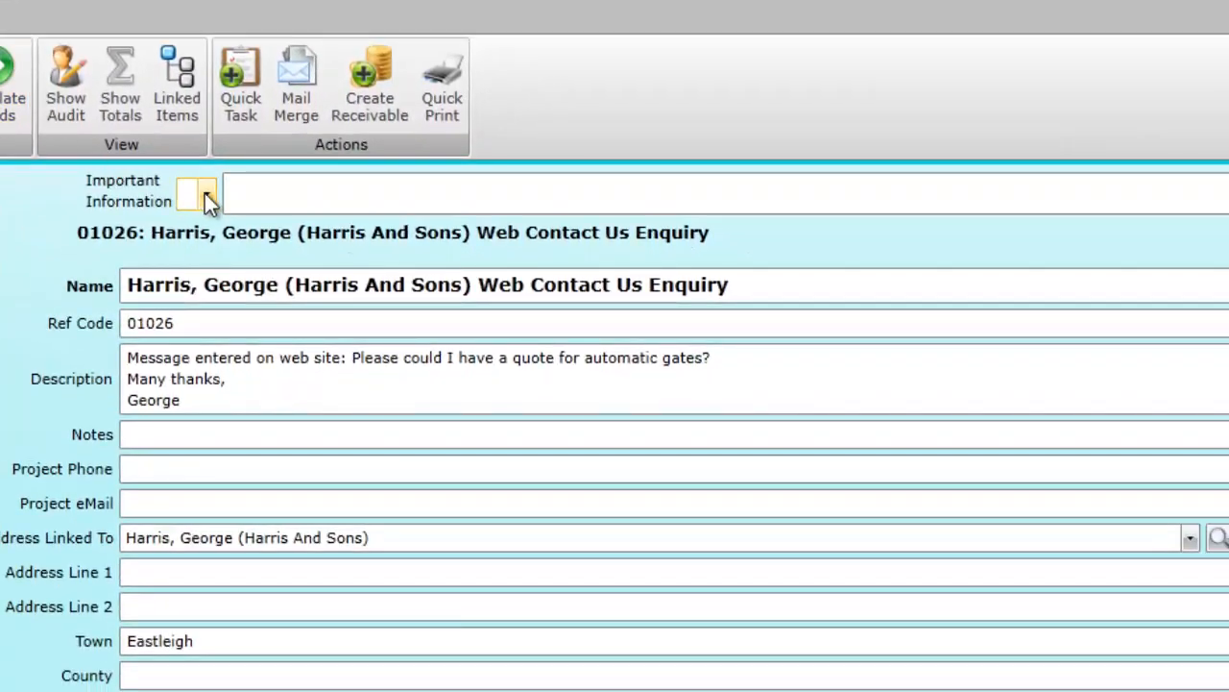
Step: Set the project's important information to Critical with the note "Deadline in danger groundwork issues contractors"
left_click(208, 196)
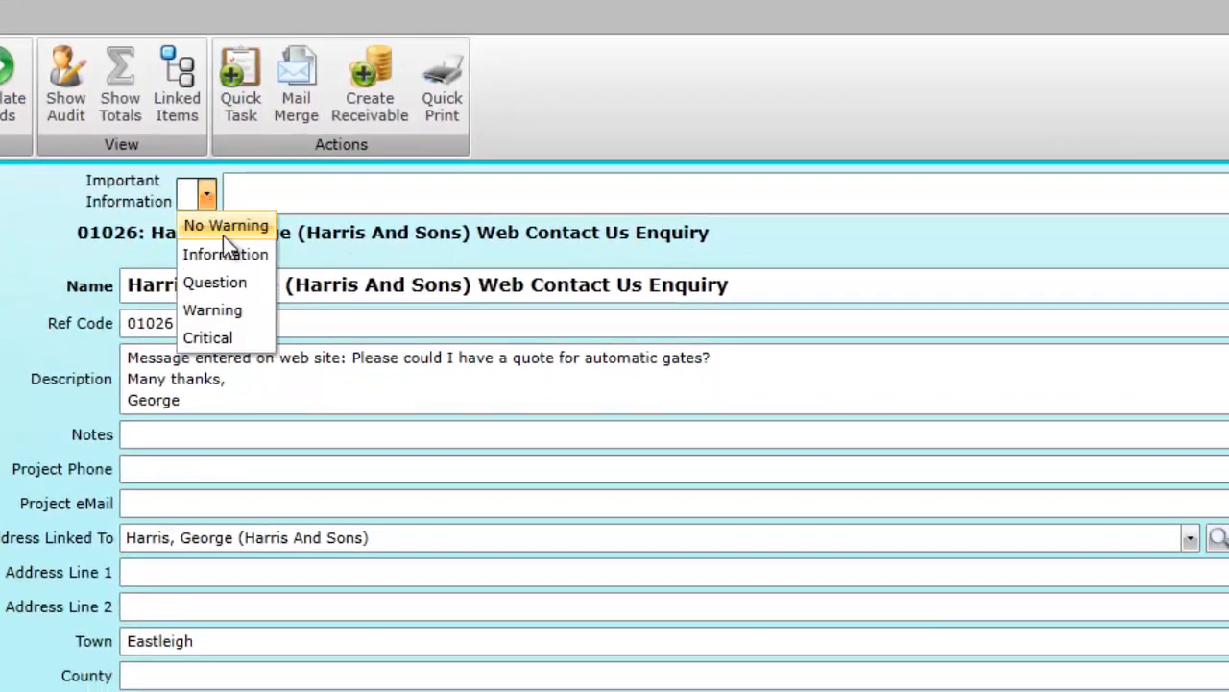
left_click(227, 338)
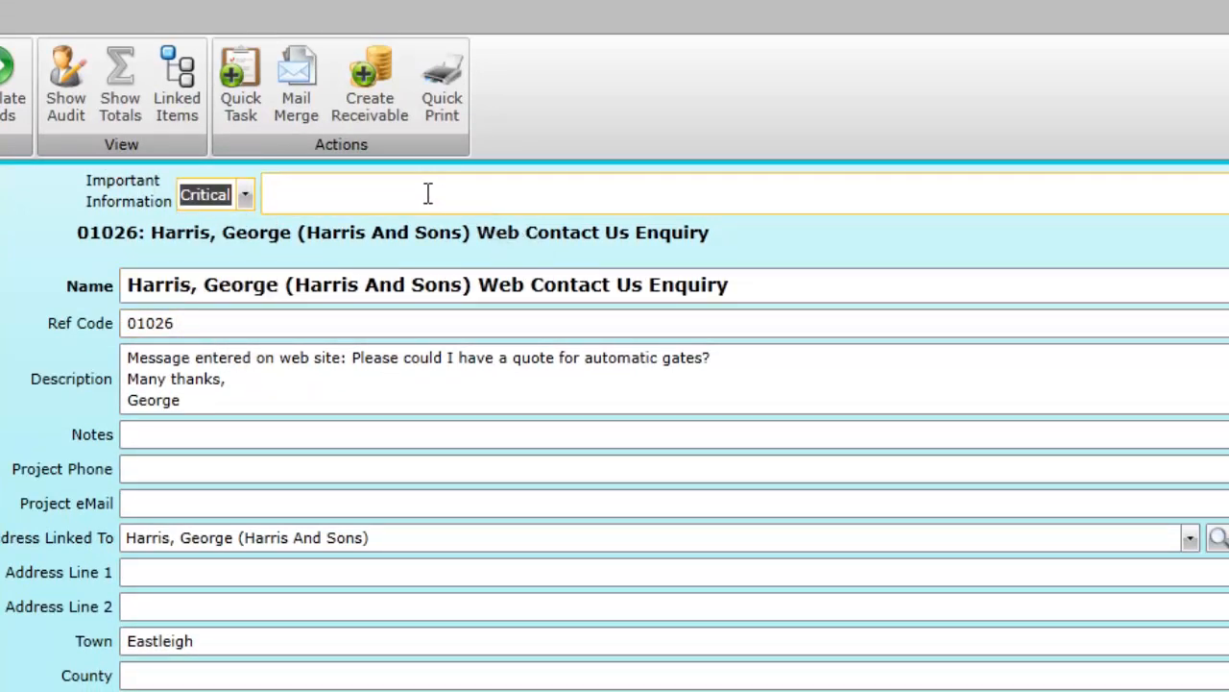
left_click(459, 188)
type("Deadline in danger groundwork i")
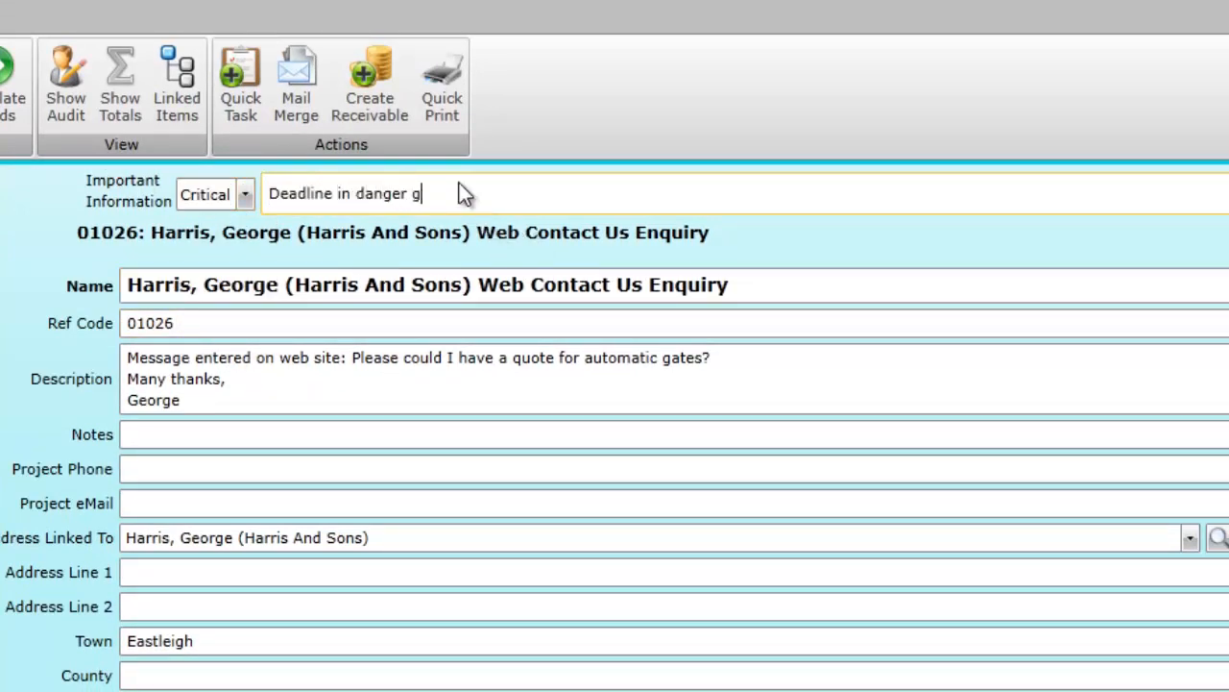
type("ssues contractors")
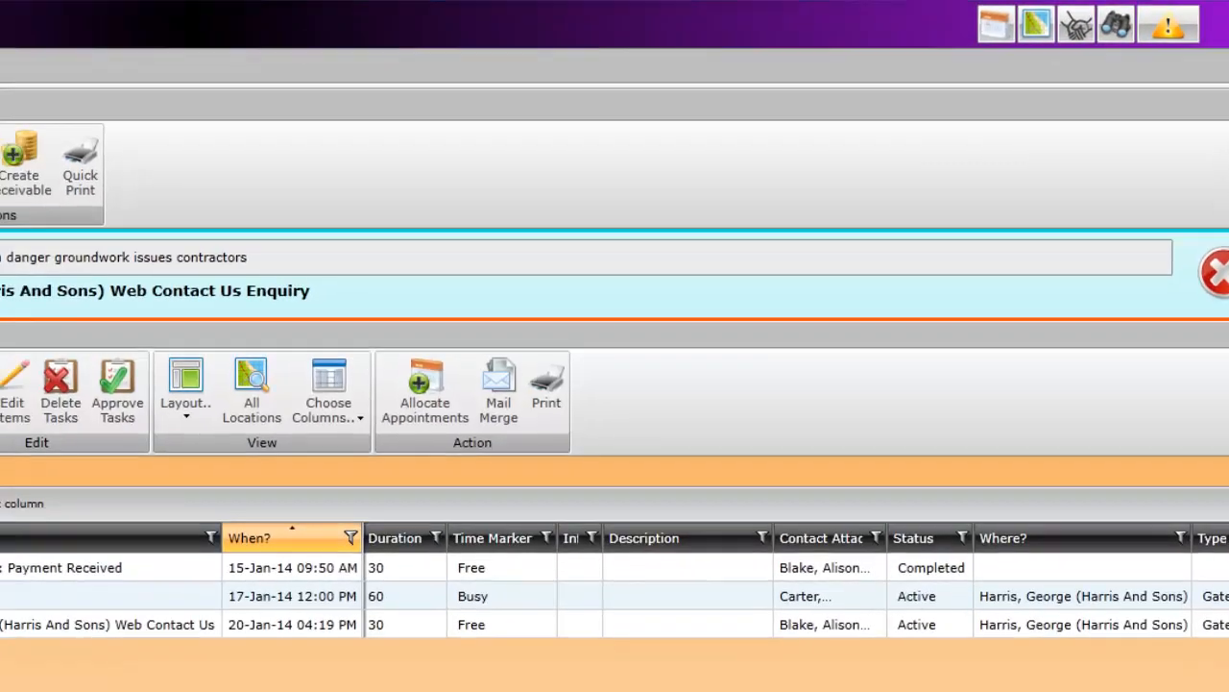
Step: Create a Leave task in the project running from 20/01/2014 to 24/01/2014, and save and close it
left_click(185, 312)
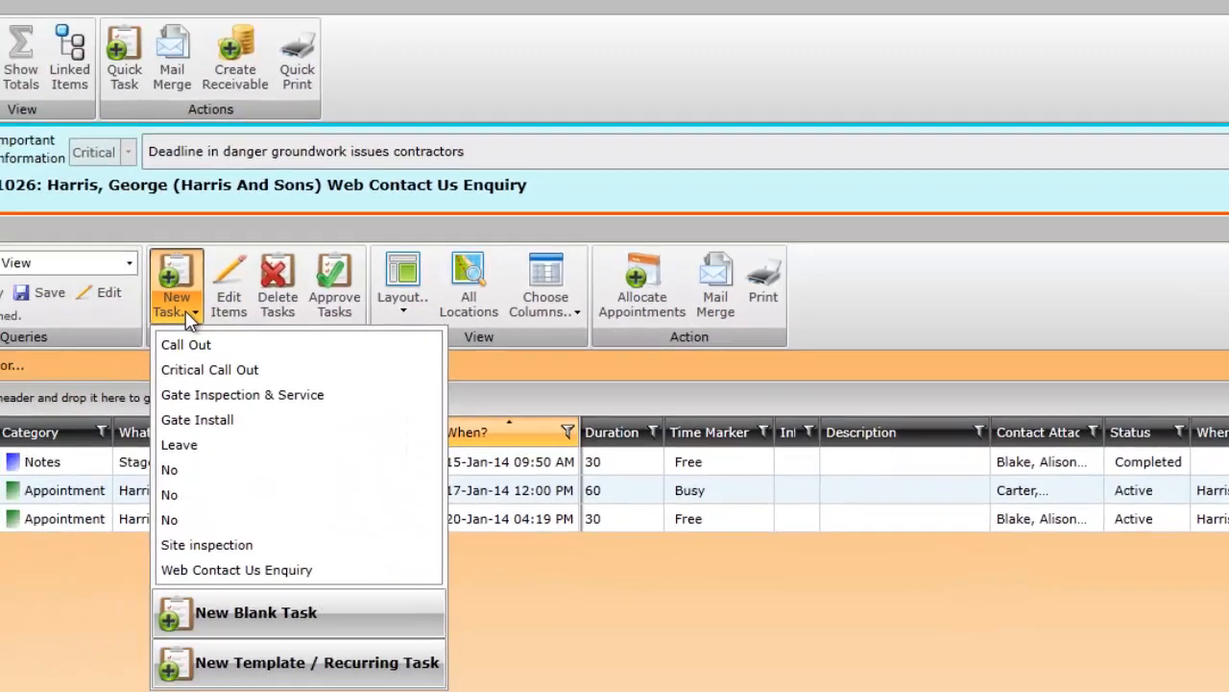
left_click(370, 371)
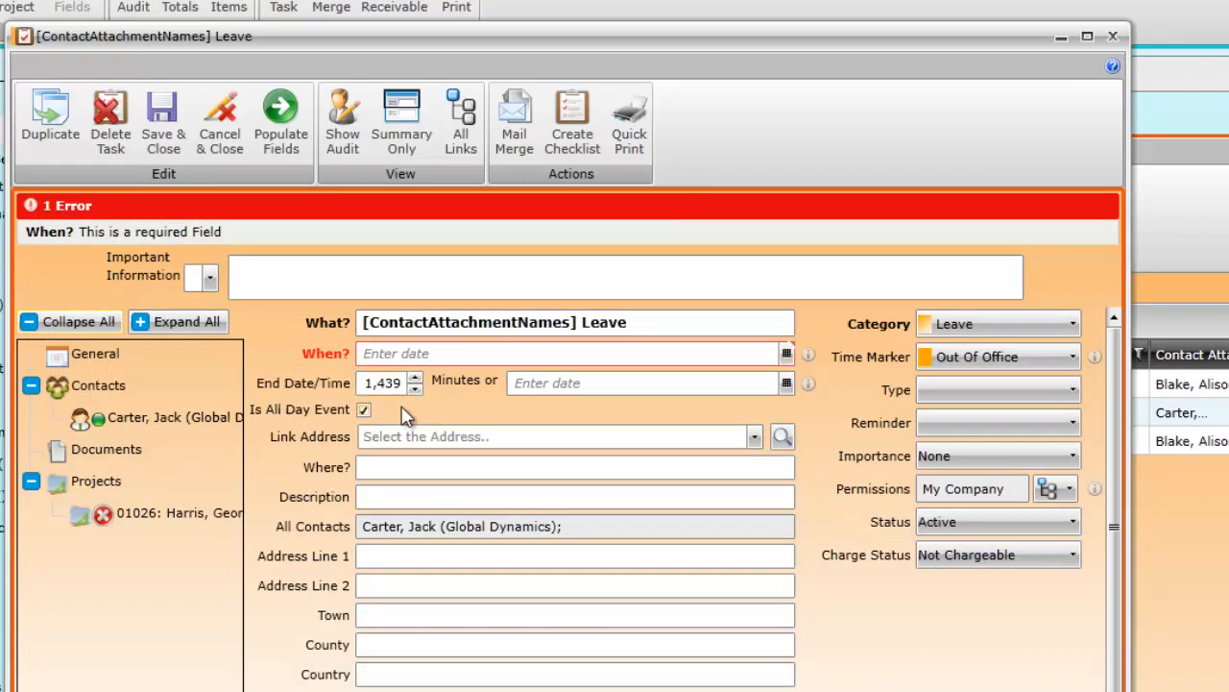
left_click(784, 355)
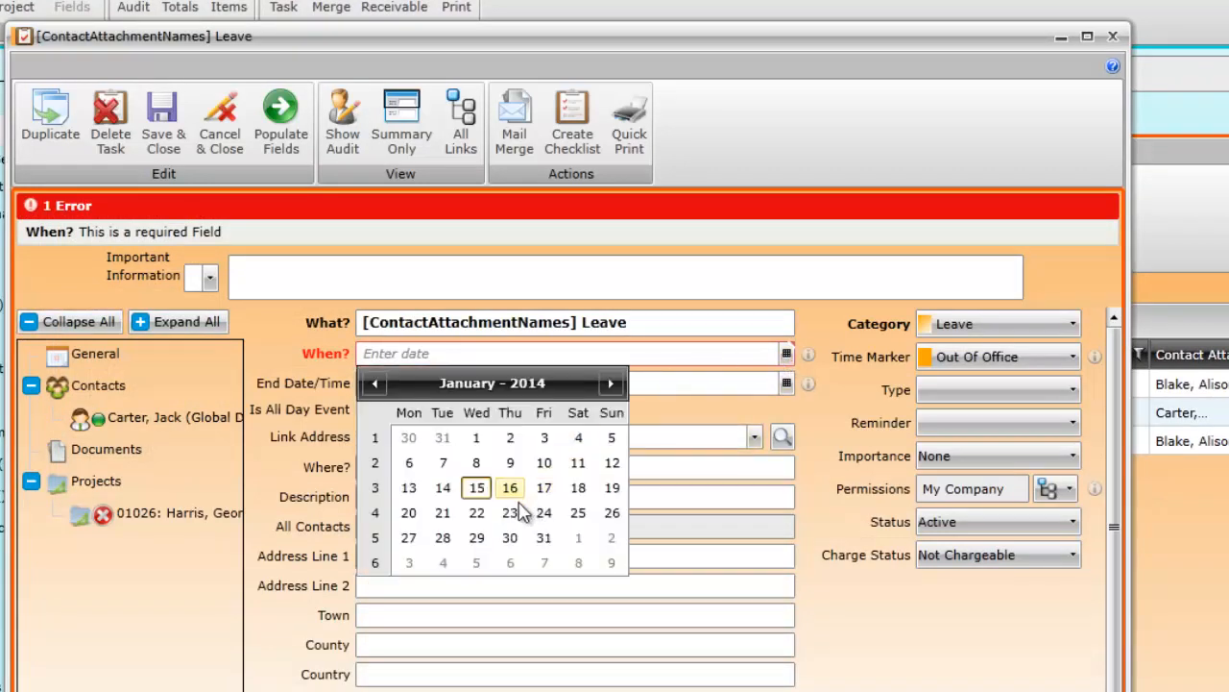
left_click(409, 512)
left_click(725, 330)
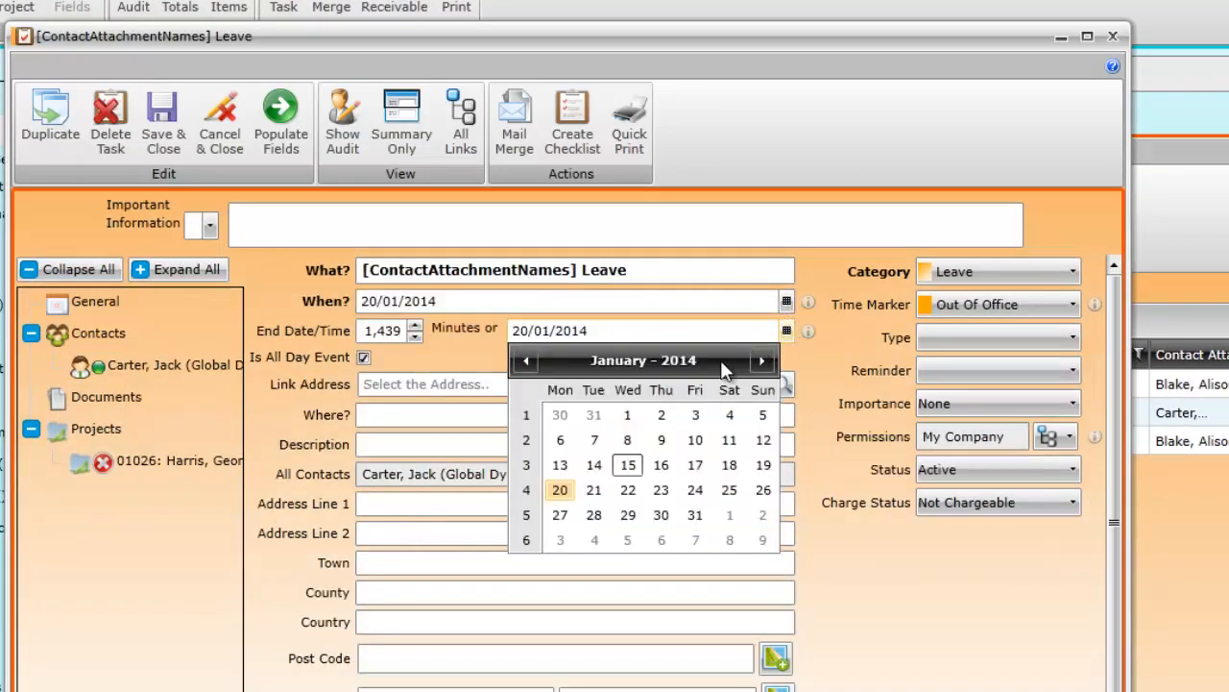
left_click(694, 490)
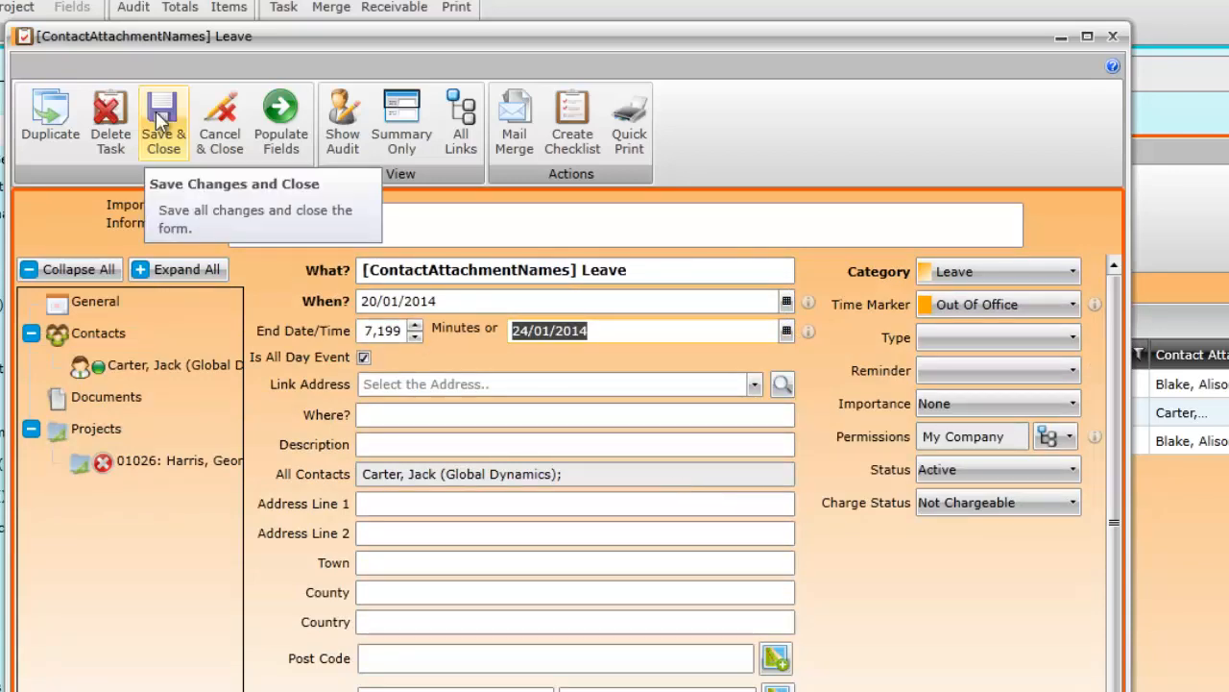
left_click(159, 117)
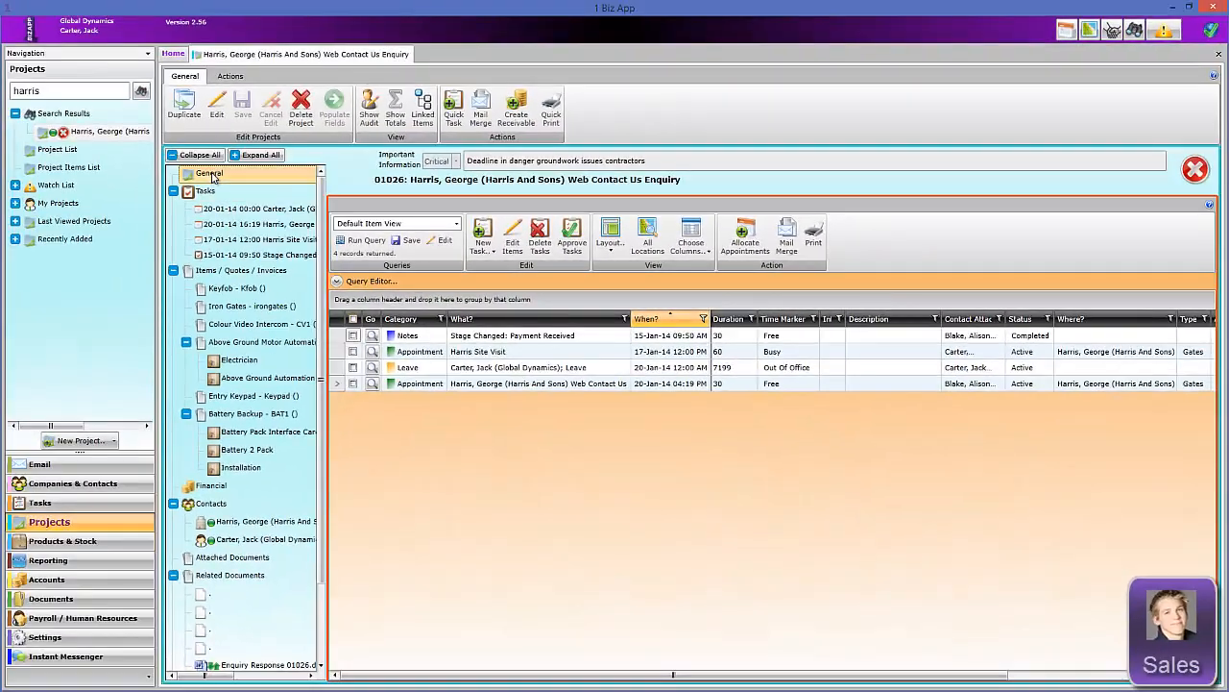
Step: Return to the project's general details and open its attached spreadsheet Electric Calcs.xlsx
left_click(212, 175)
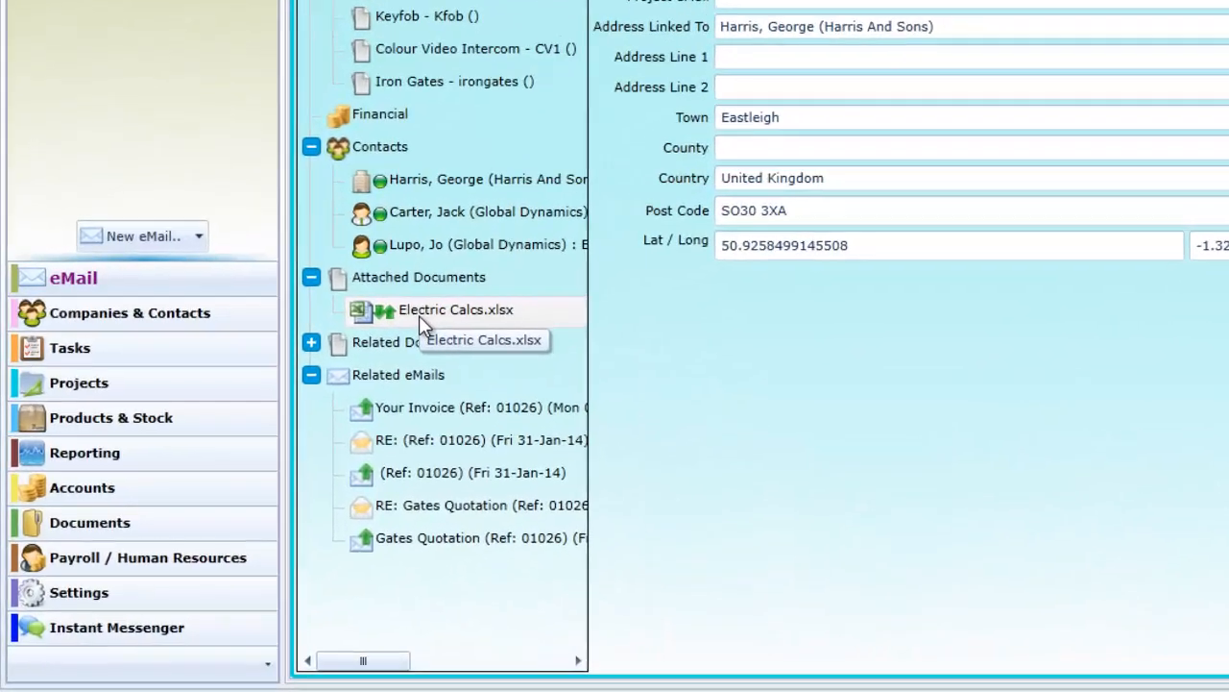
left_click(232, 485)
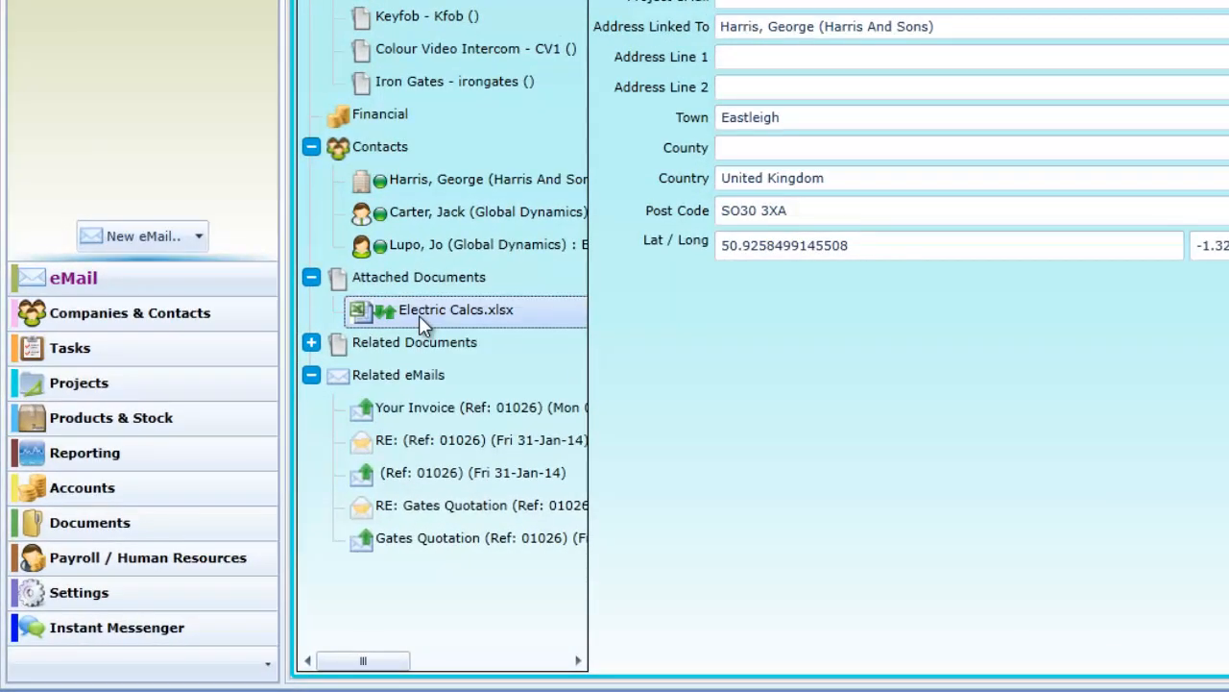
double_click(419, 315)
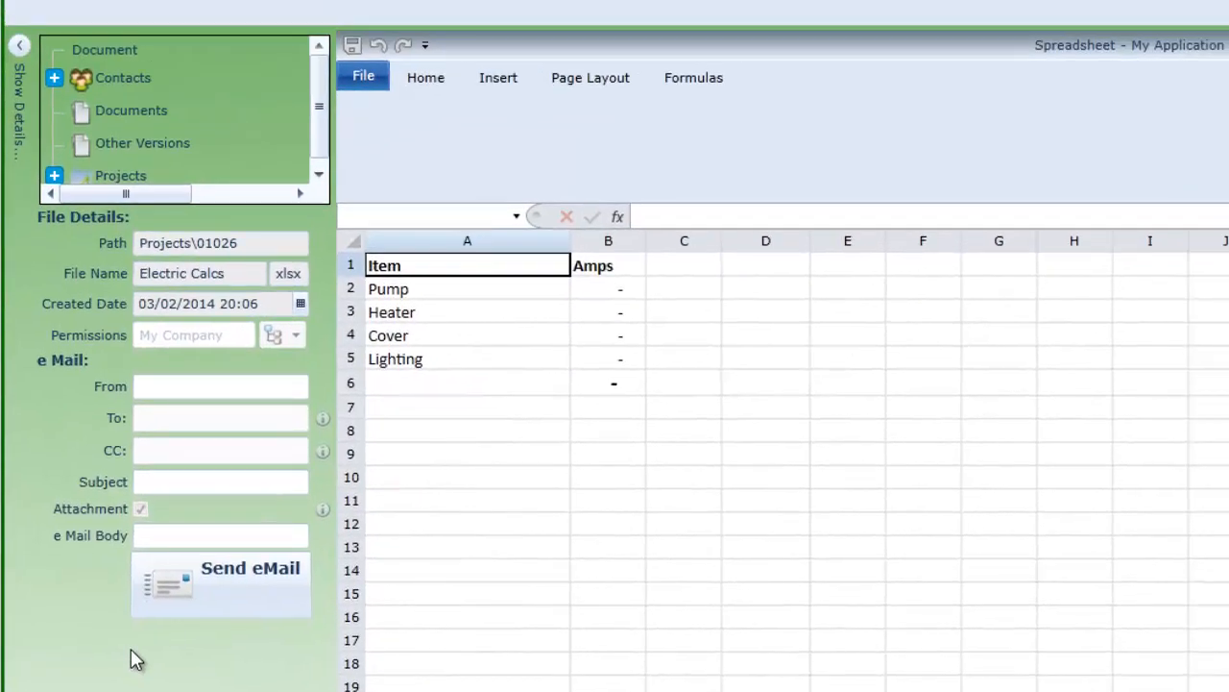
Step: Enter the amps in column B: 2.4 for Pump, 10.8 for Heater, 1.9 for Cover and 2.6 for Lighting
left_click(610, 293)
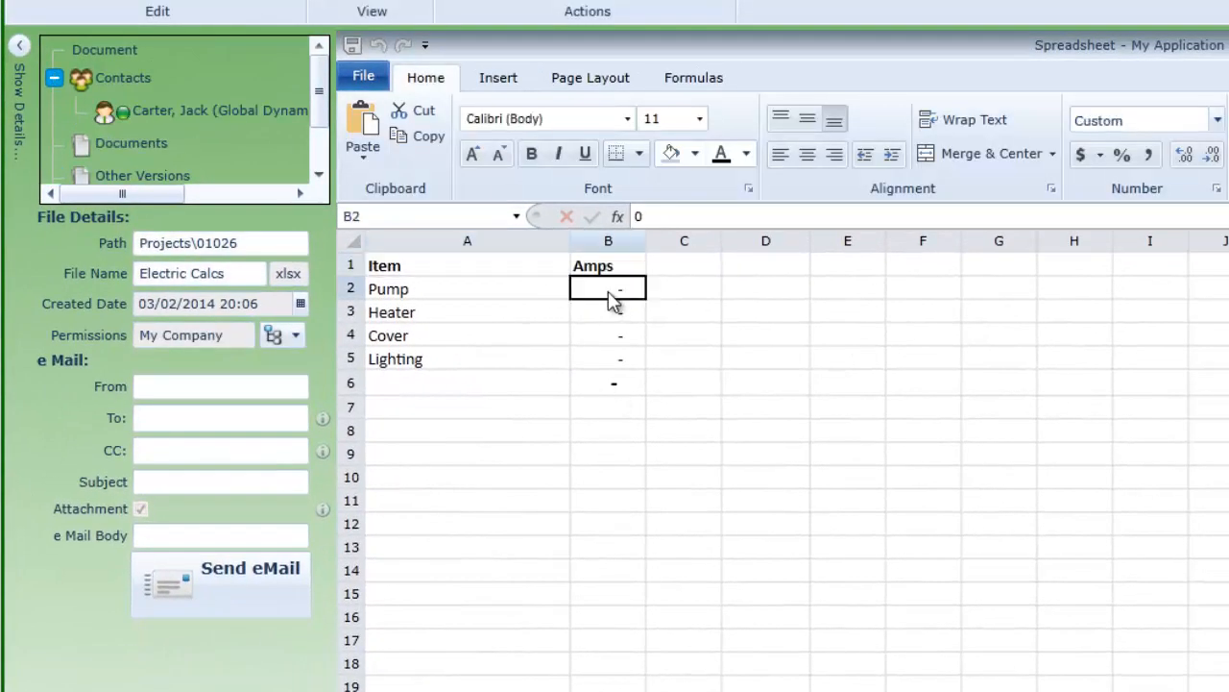
type("2.4")
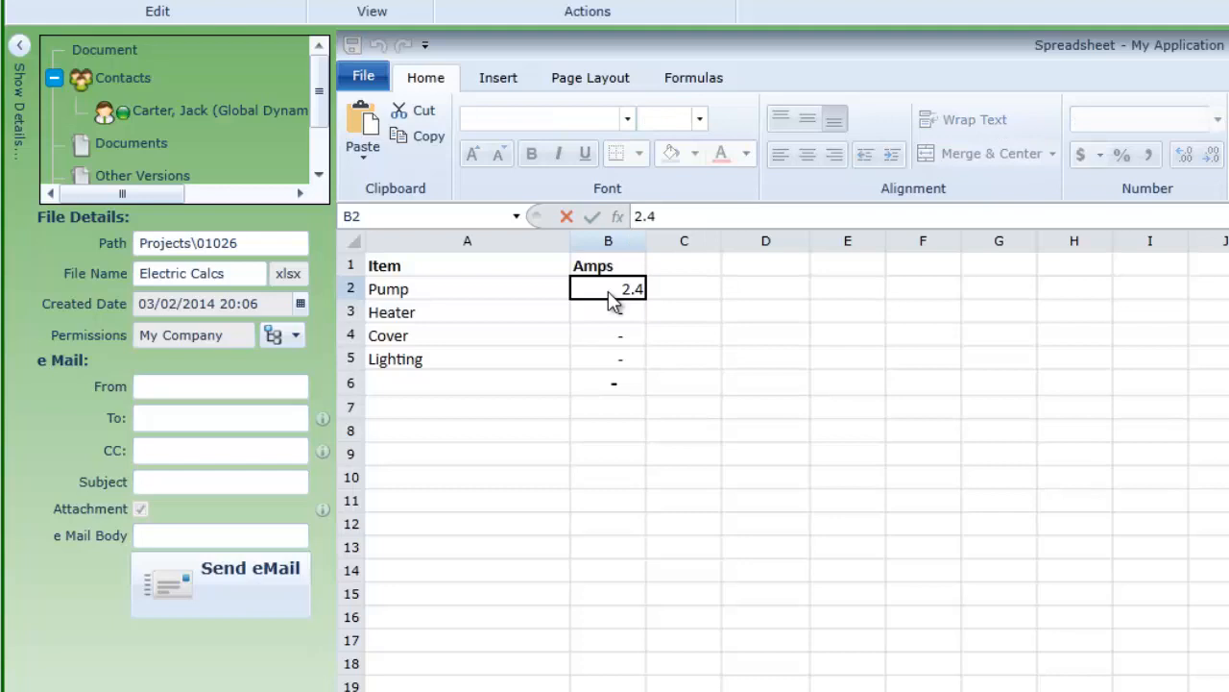
key("Return")
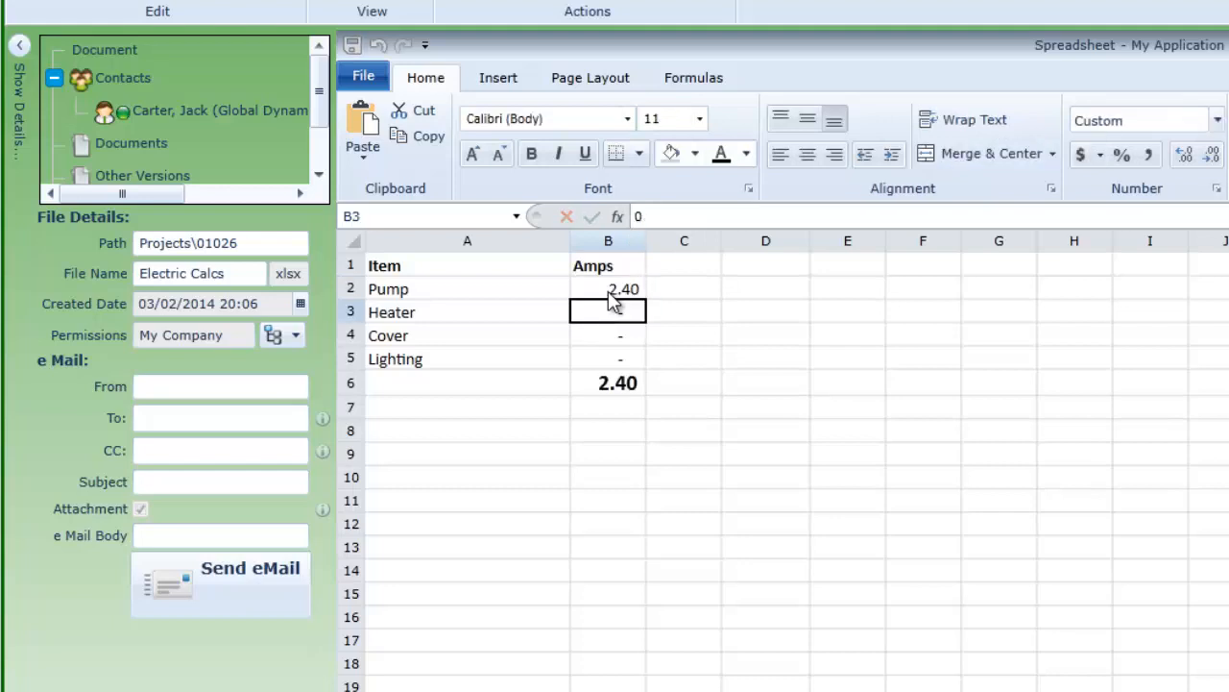
type("10.8")
key("Return")
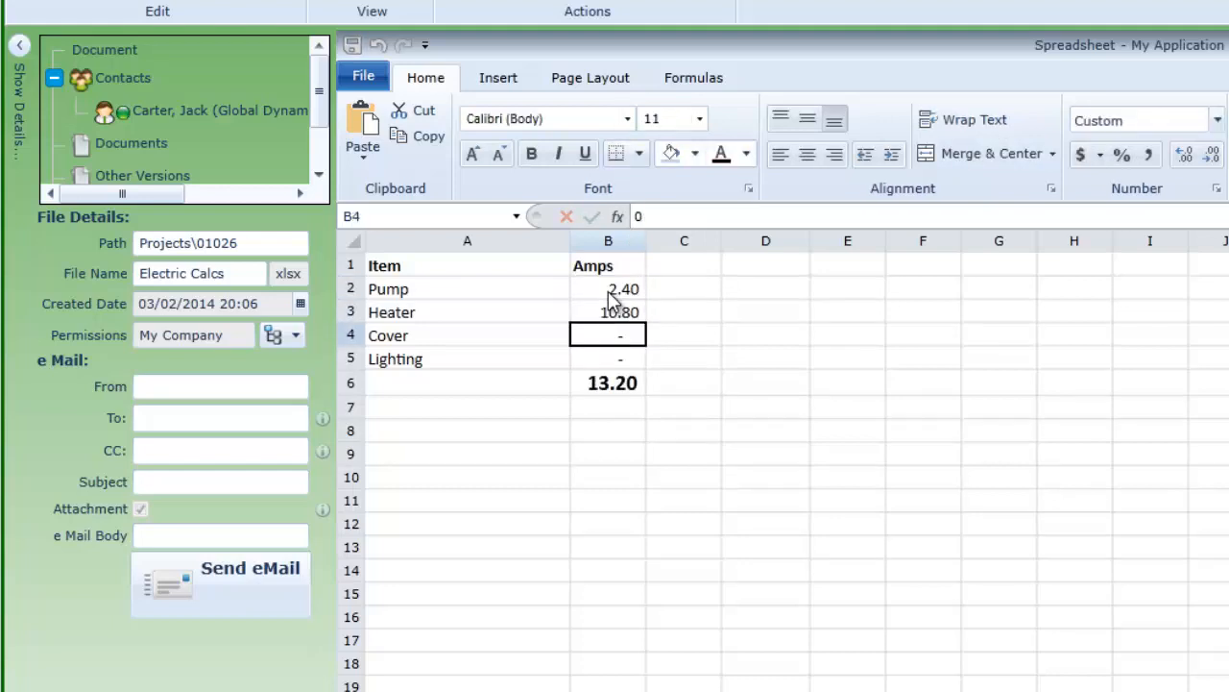
type("1.9")
key("Return")
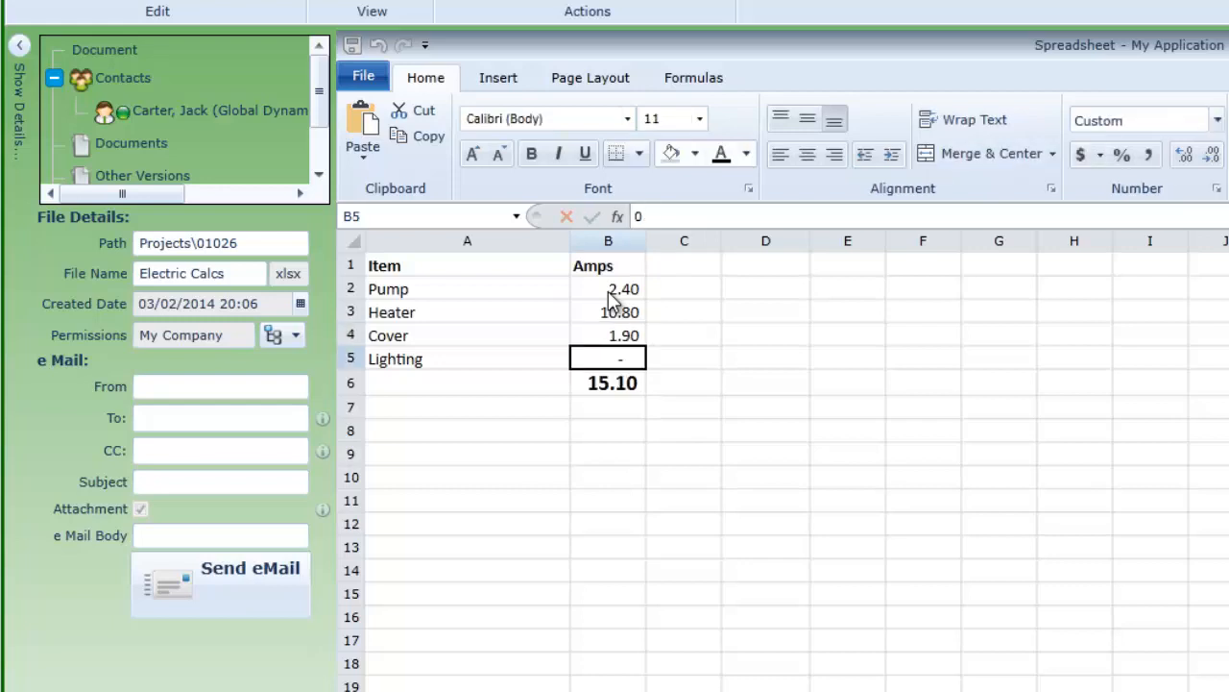
type("2.6")
key("Return")
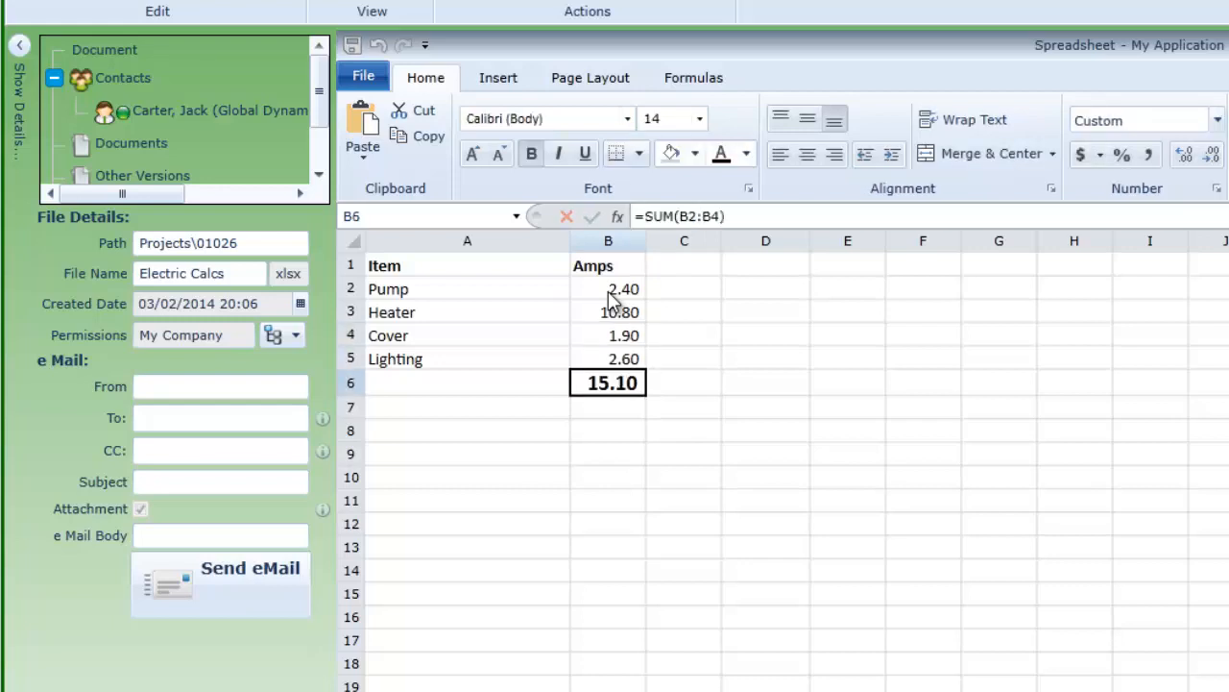
Step: Extend the total formula in cell B6 to include Lighting, as =SUM(B2:B5)
left_click(716, 215)
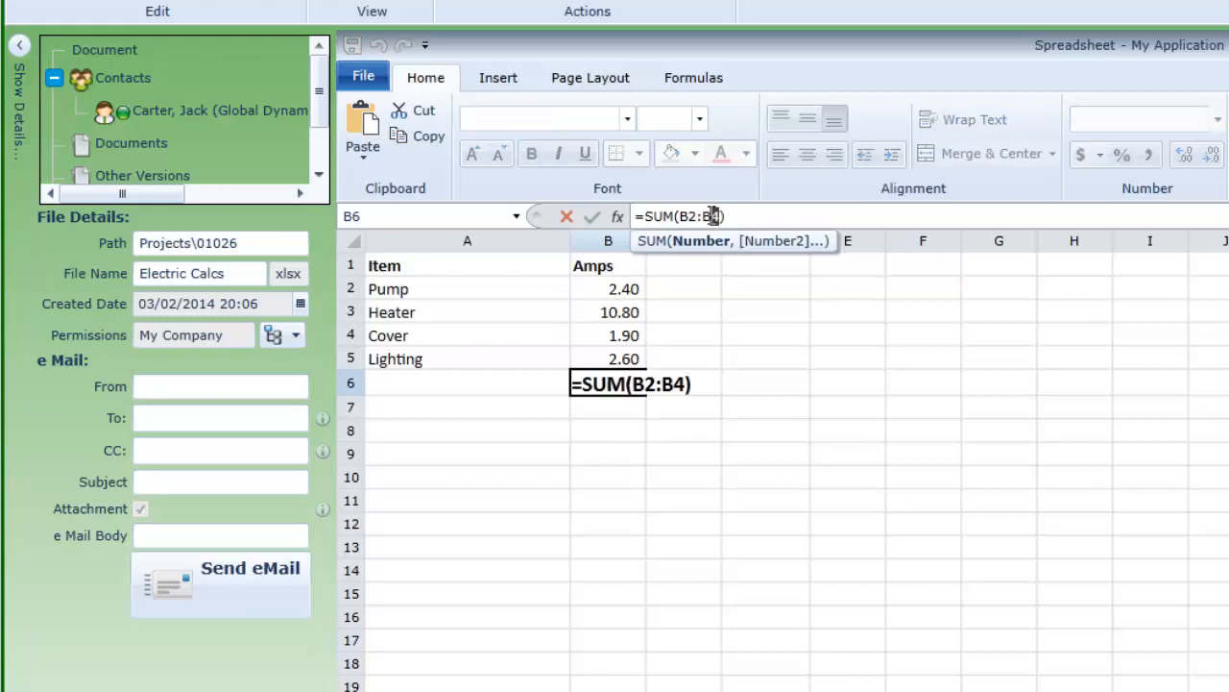
type("5")
key("Return")
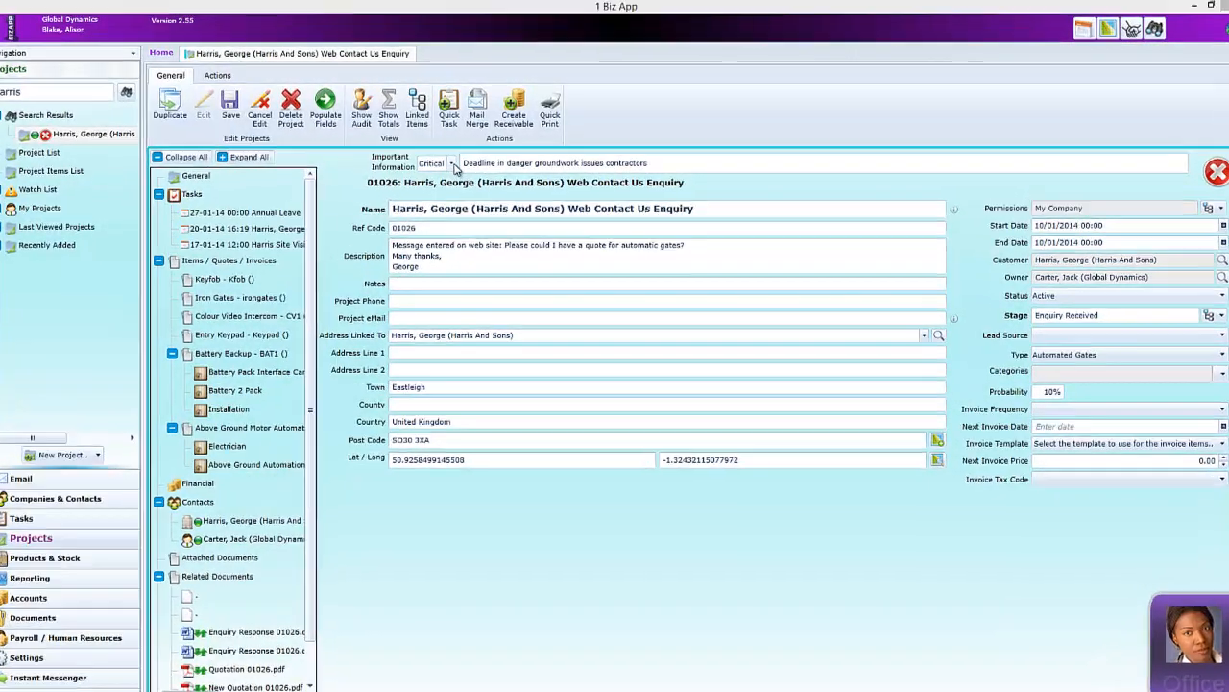
Step: Set the project's important information to No Warning and delete its note about the deadline and groundwork issues
left_click(453, 160)
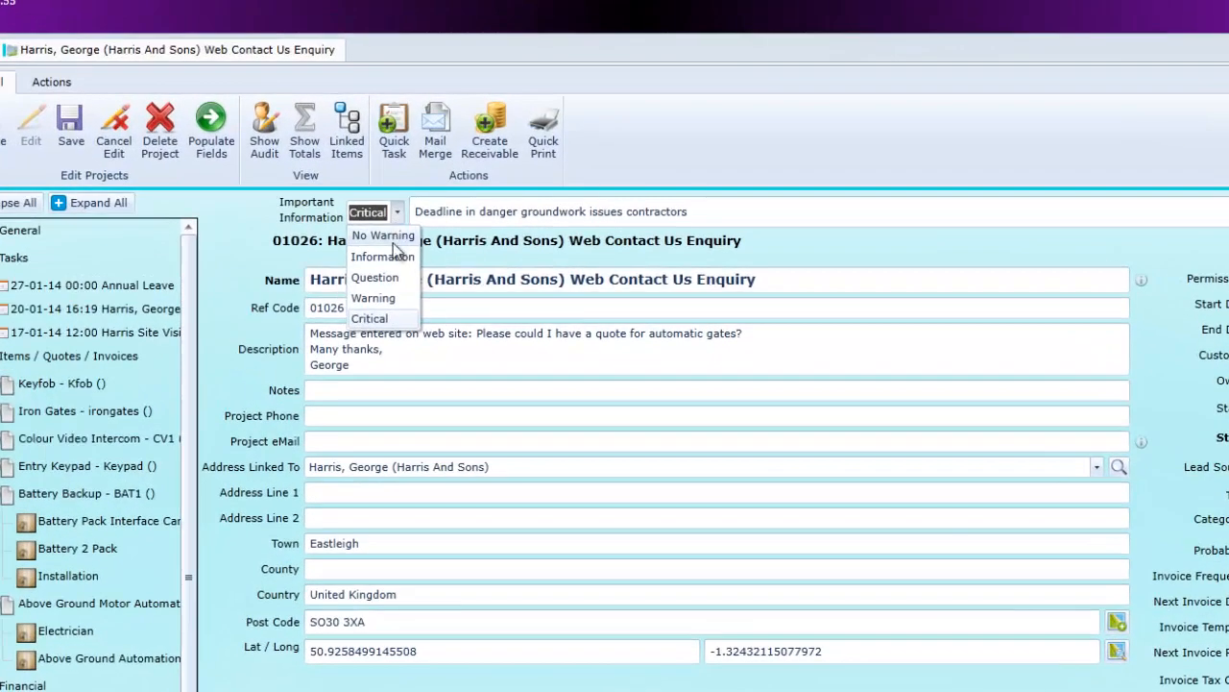
left_click(388, 236)
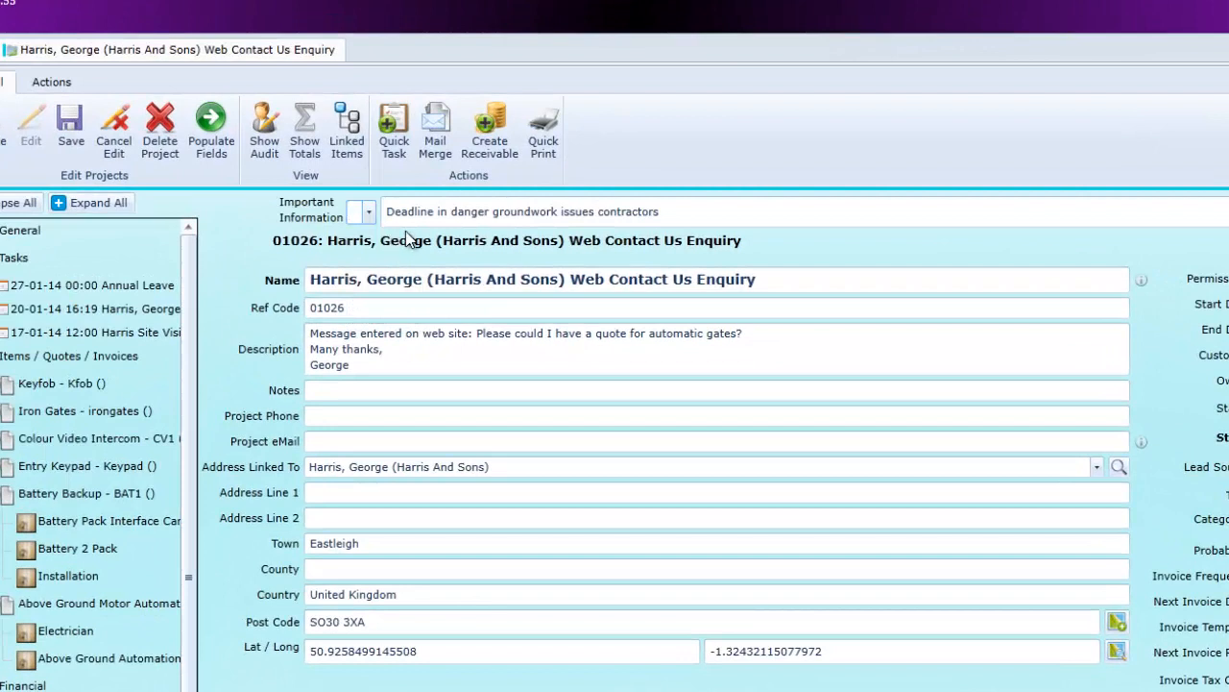
left_click_drag(675, 210, 377, 210)
key("Delete")
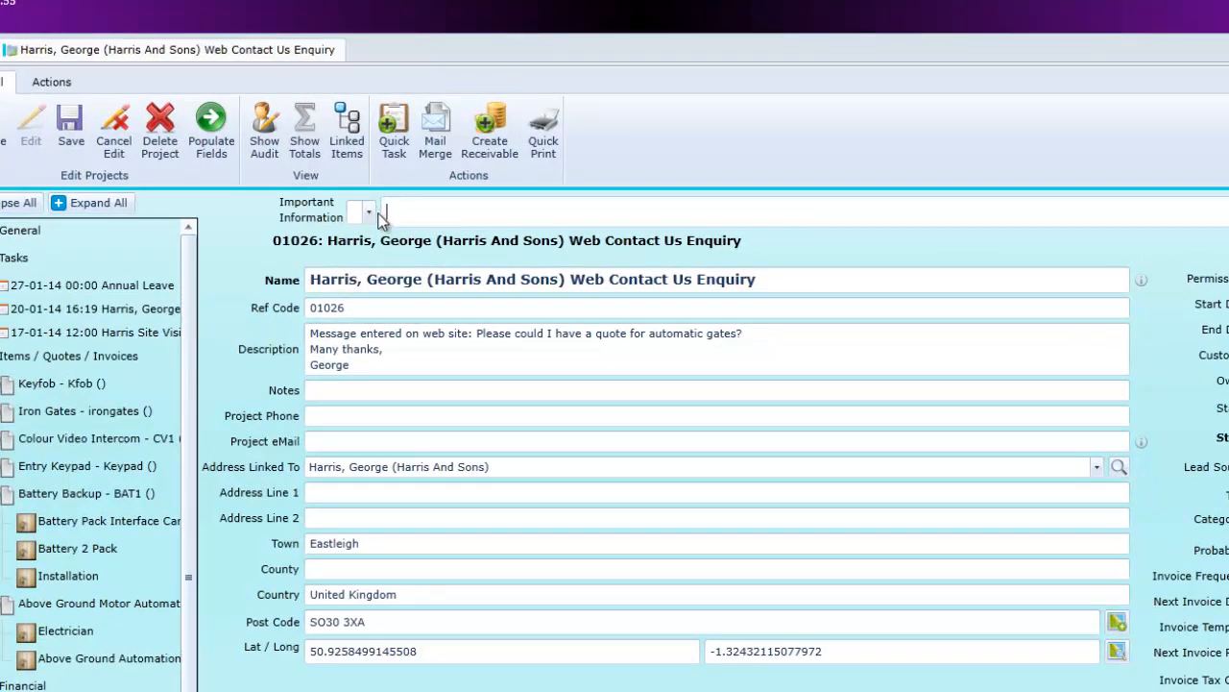
left_click(397, 352)
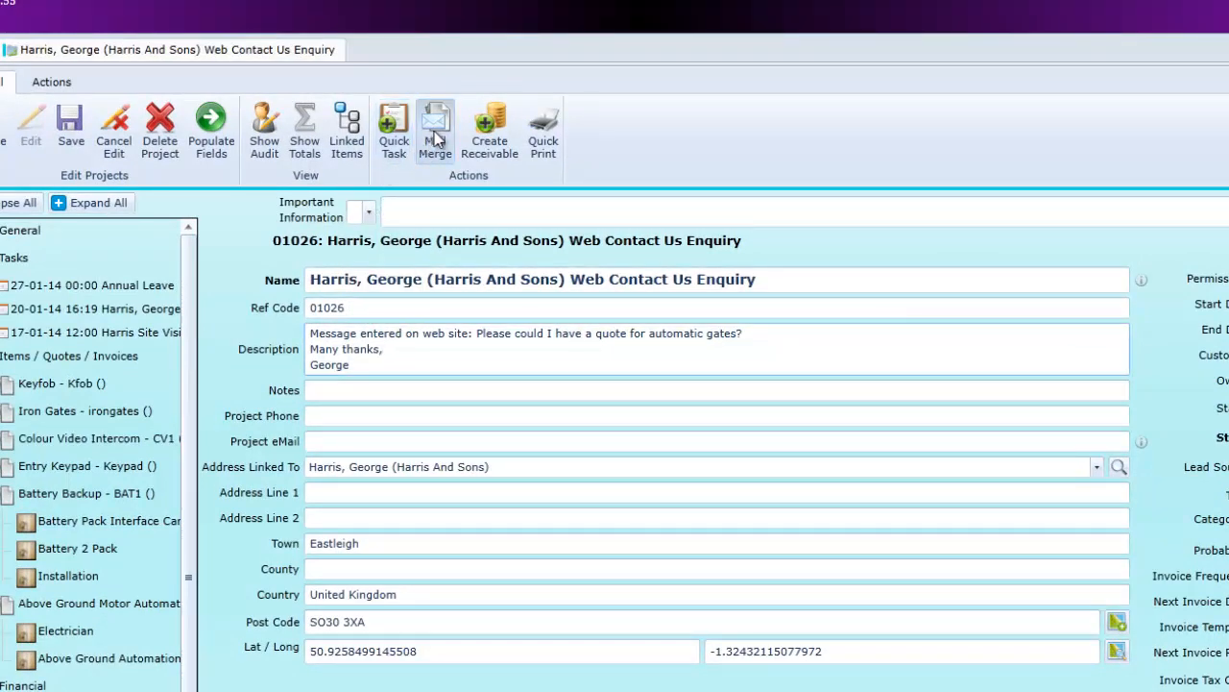
Step: Create a document from the Invoice template addressed to the customer at Harris And Sons, displayed on screen
left_click(434, 131)
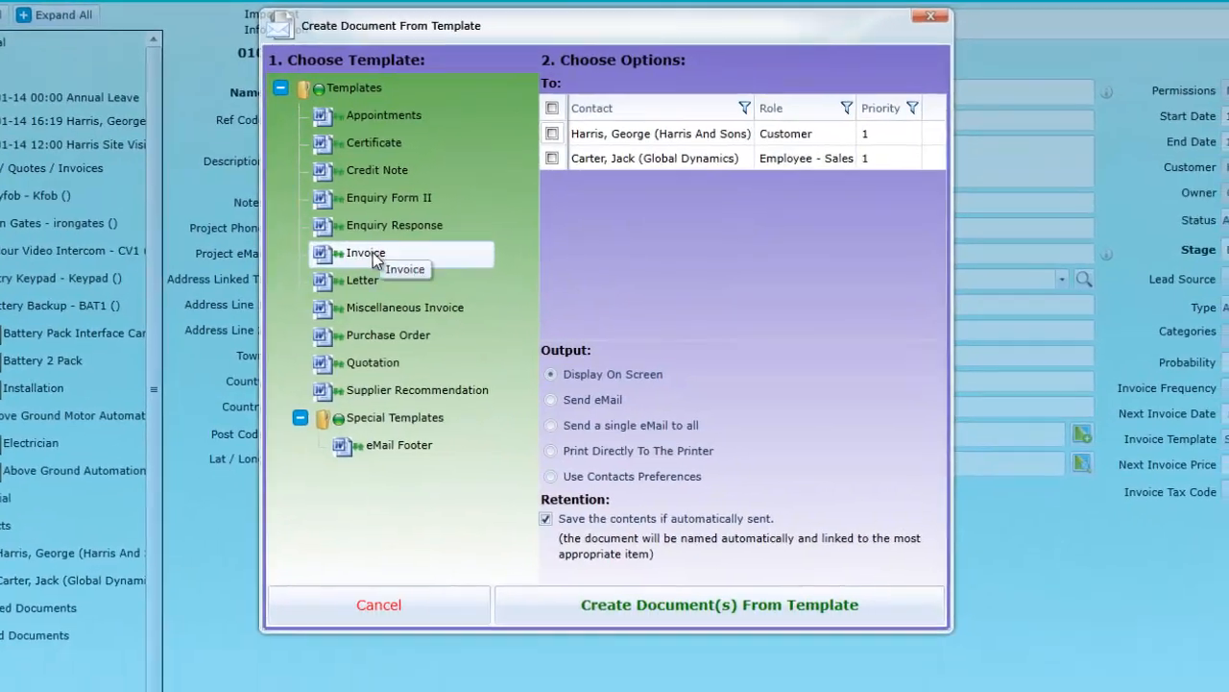
left_click(372, 242)
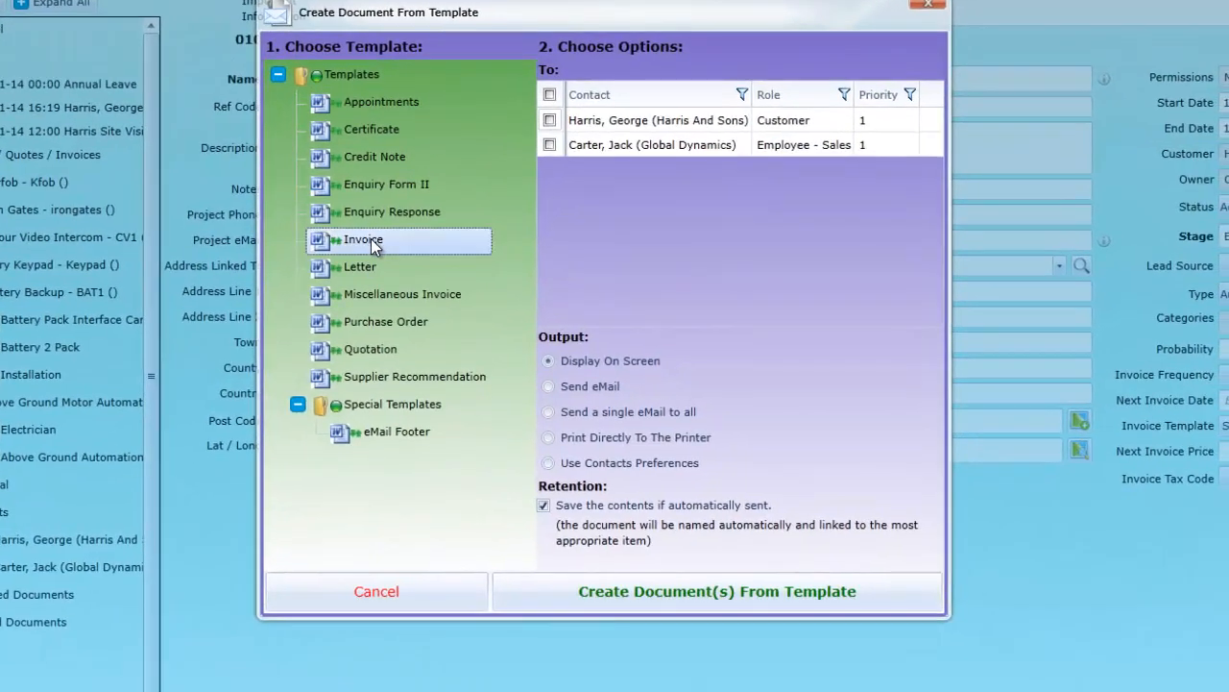
left_click(550, 120)
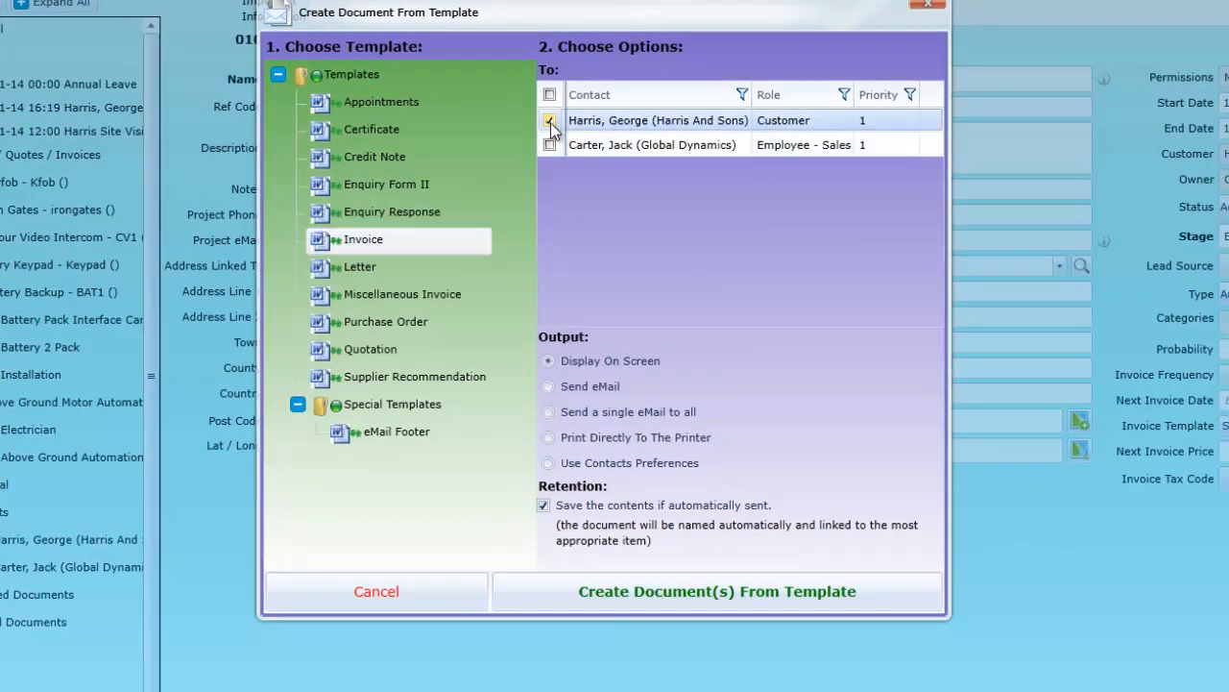
left_click(675, 592)
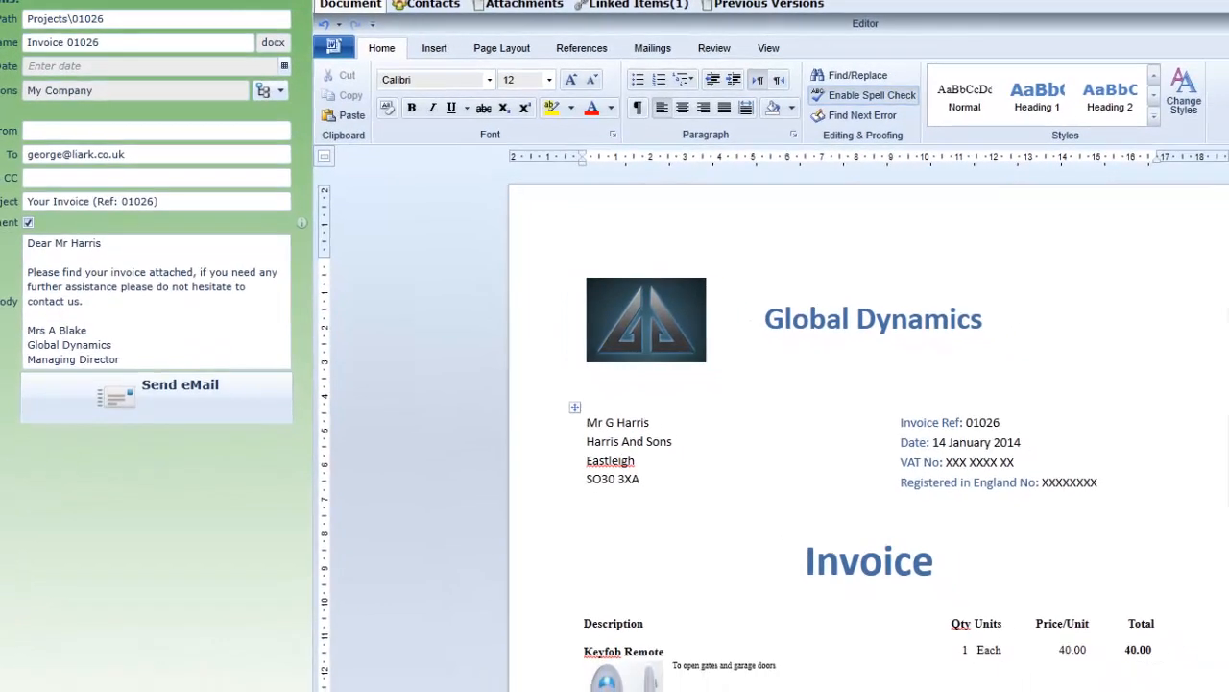
Step: Look through the invoice down to its totals, and email it to the customer, accepting the updated email details
scroll(867, 427, "down", 15)
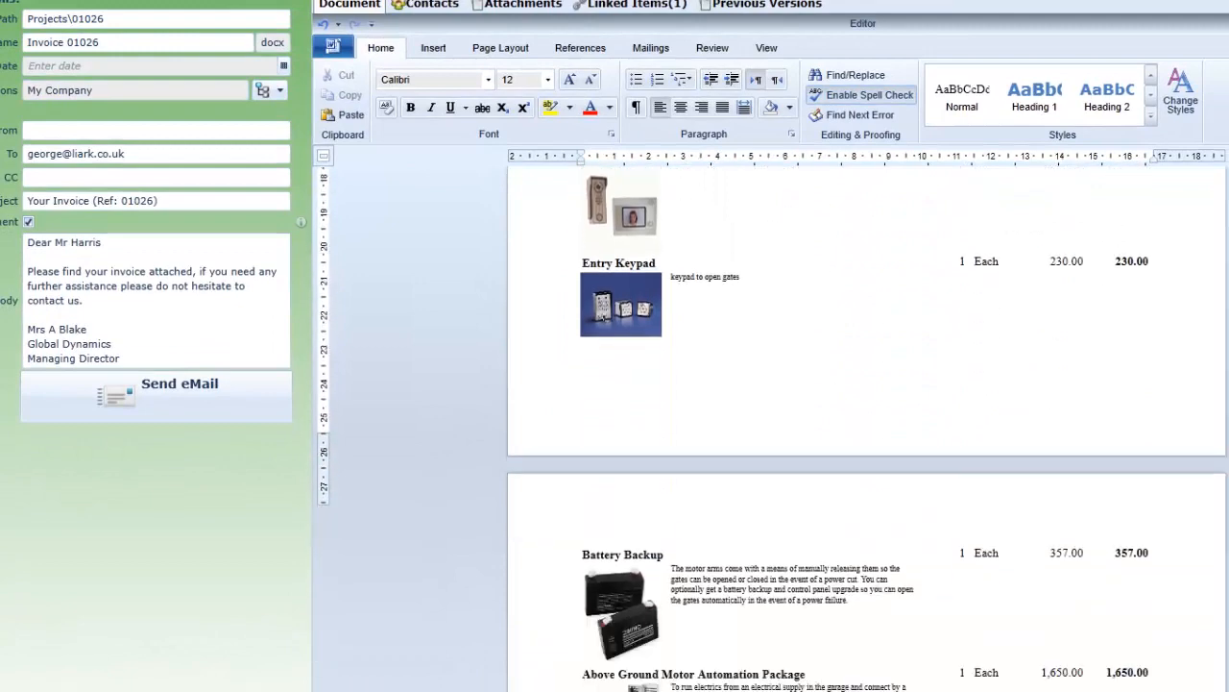
scroll(866, 427, "down", 3)
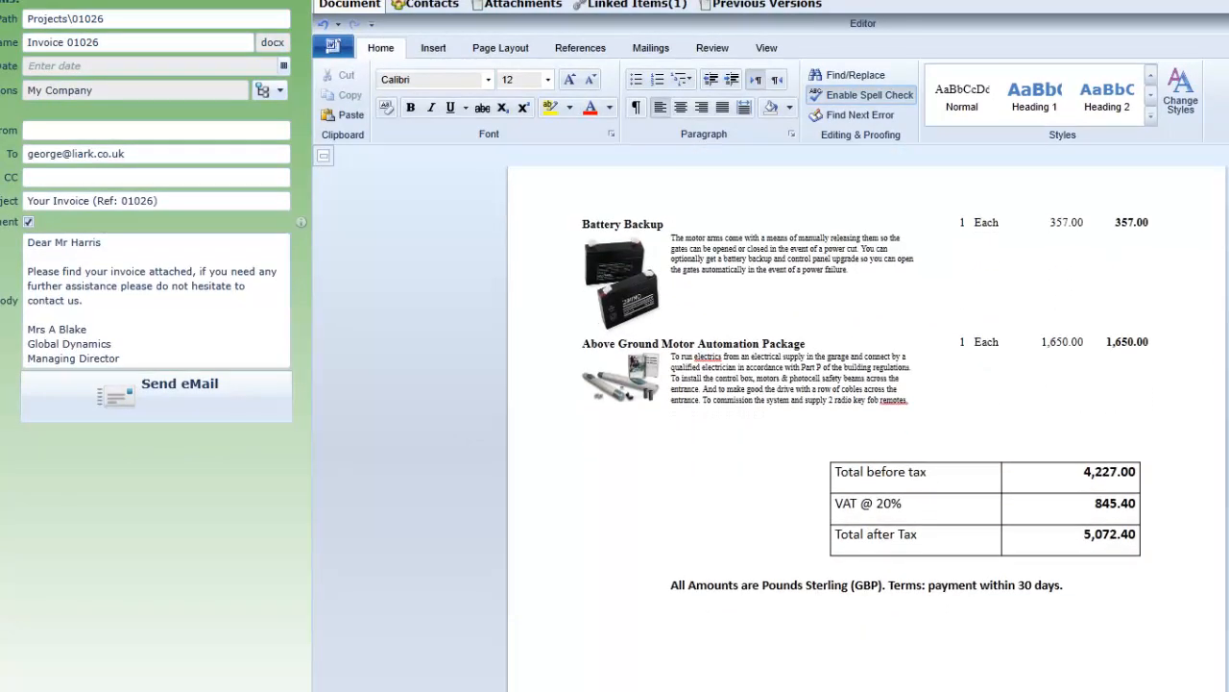
scroll(984, 424, "up", 18)
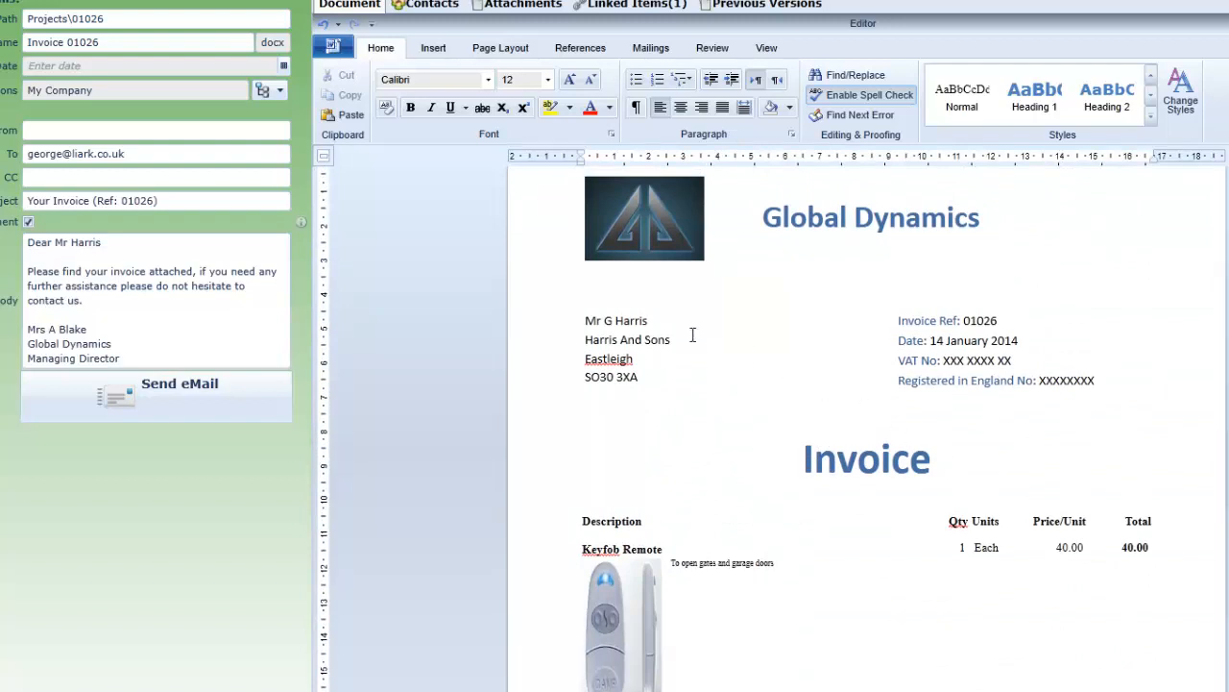
left_click(176, 394)
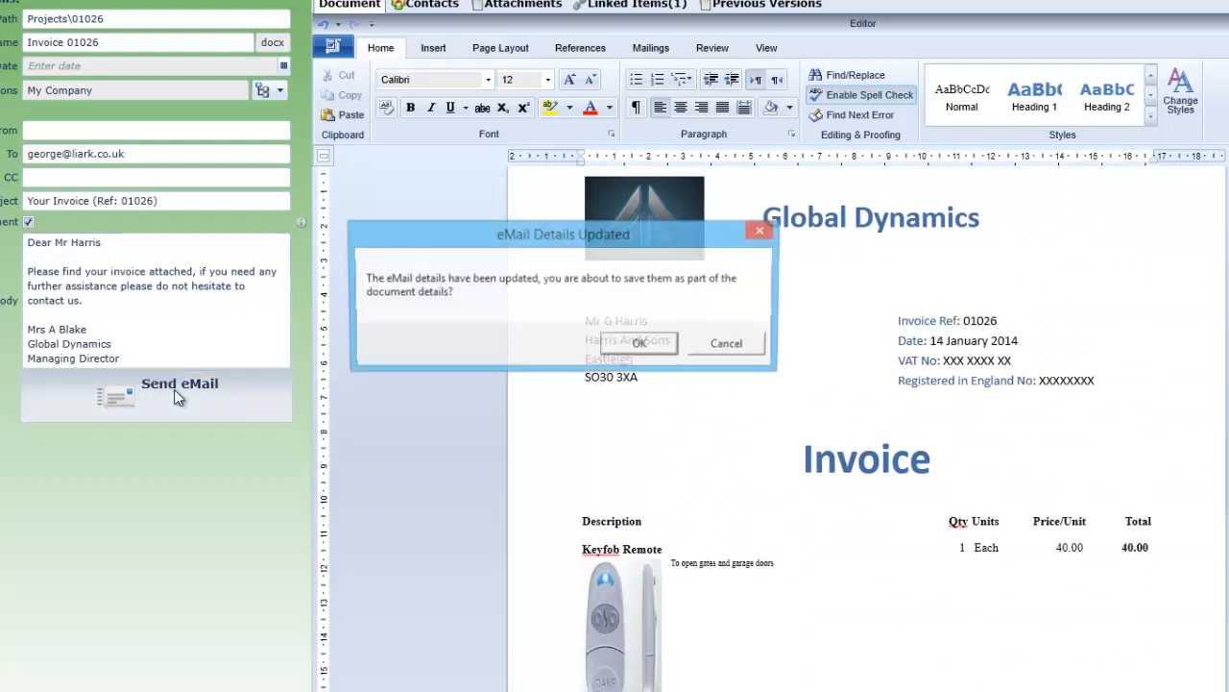
left_click(641, 344)
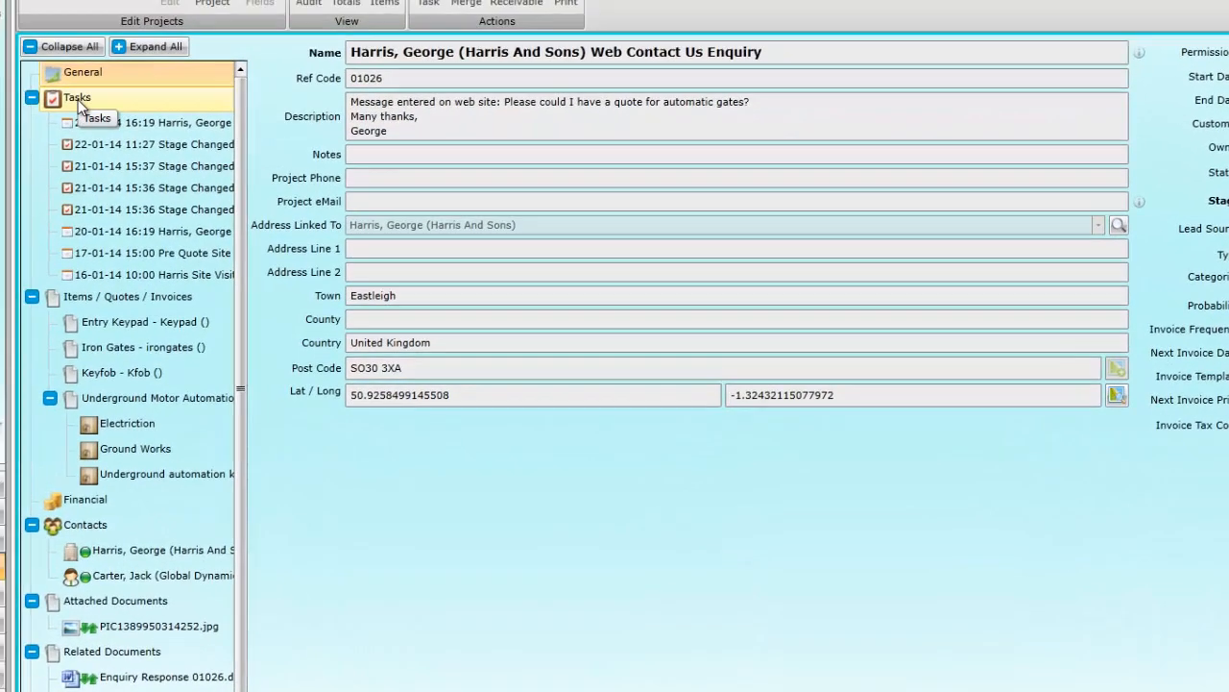
Step: Examine the project's tasks, quoted items, financial records, contacts and attached documents in turn
left_click(79, 101)
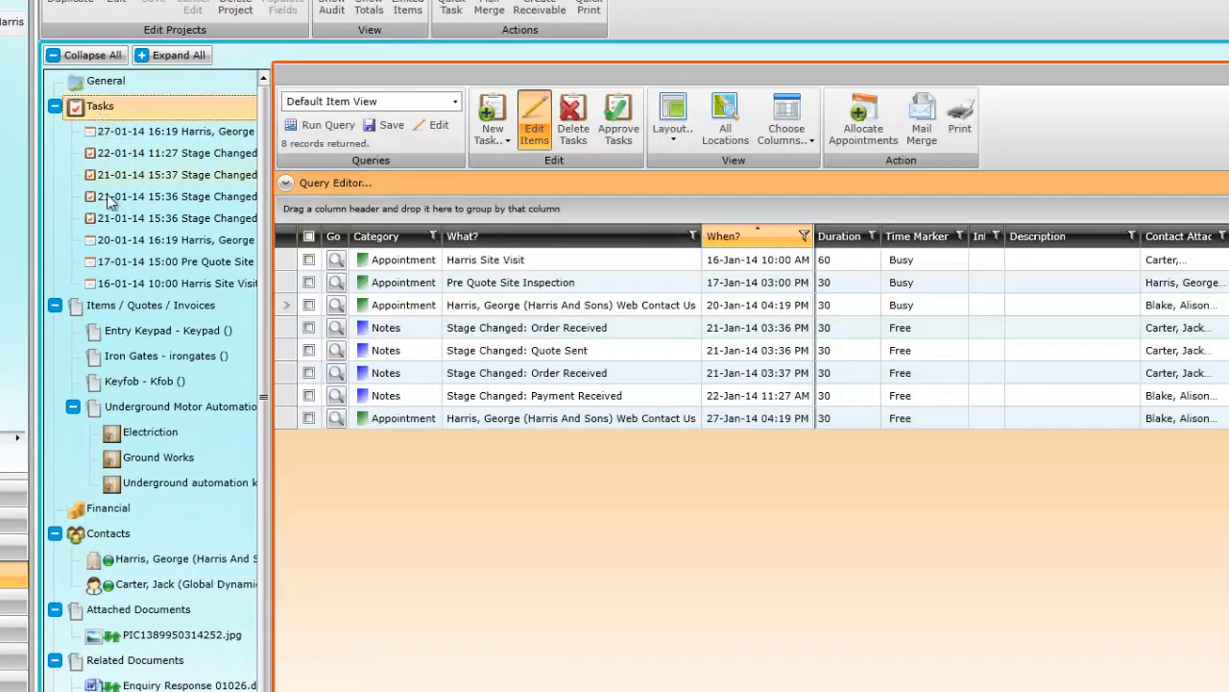
left_click(109, 305)
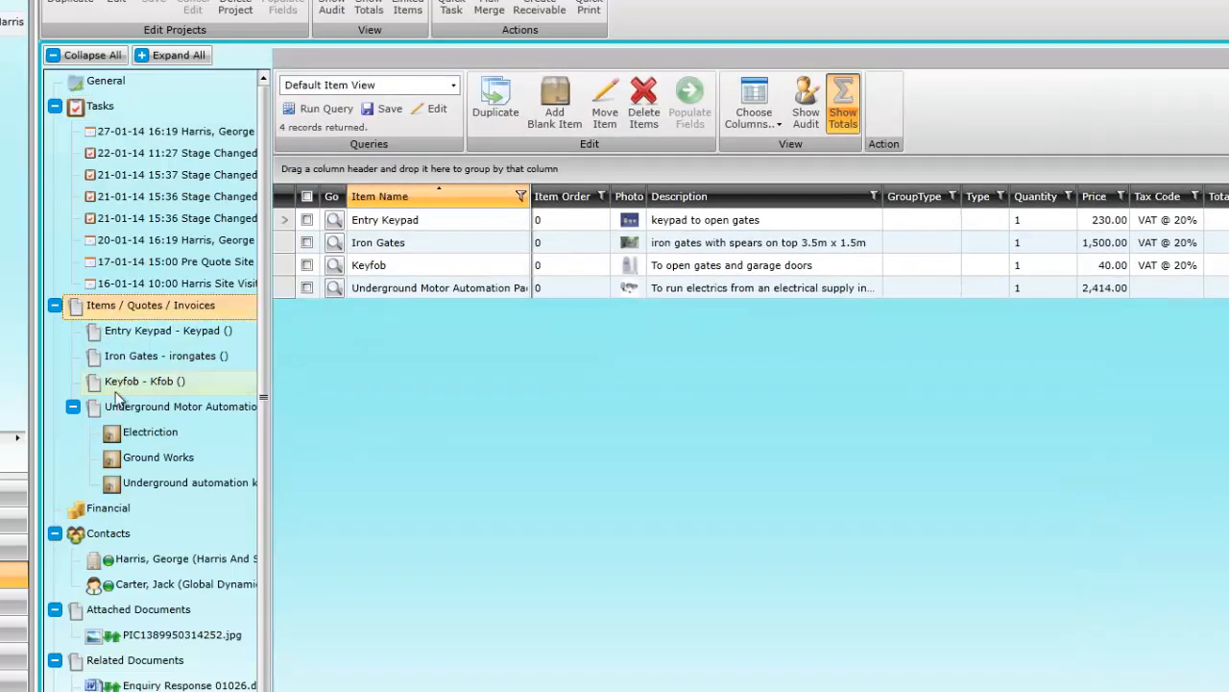
left_click(103, 515)
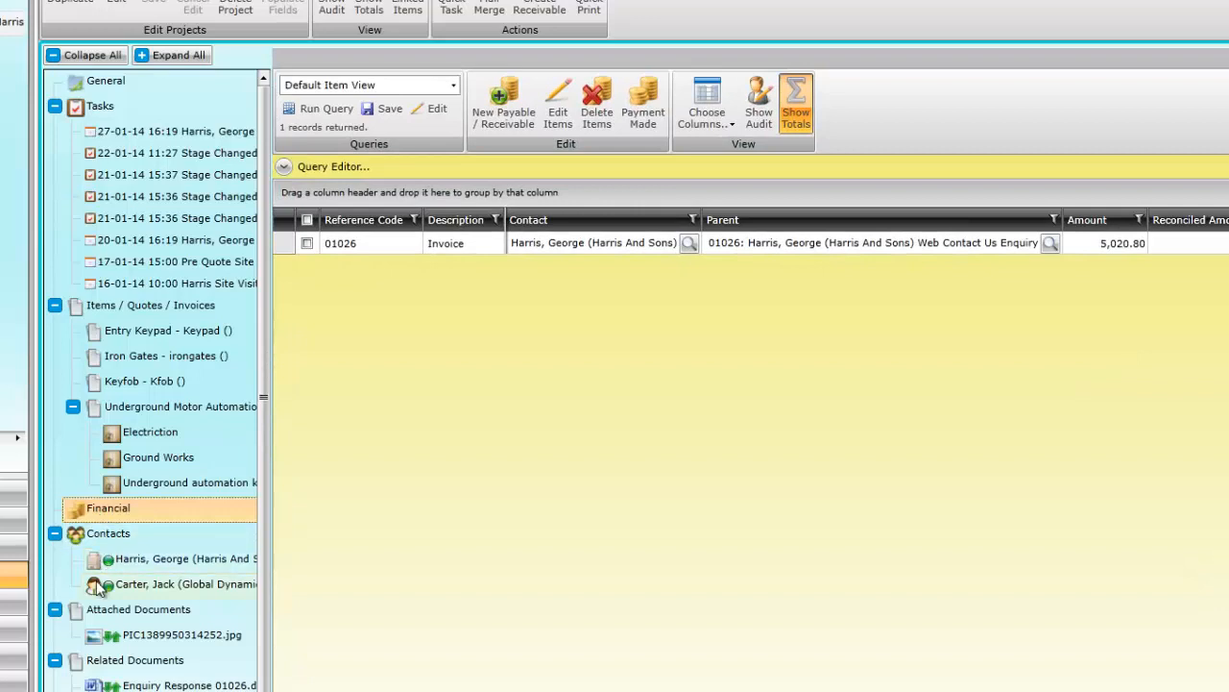
left_click(100, 534)
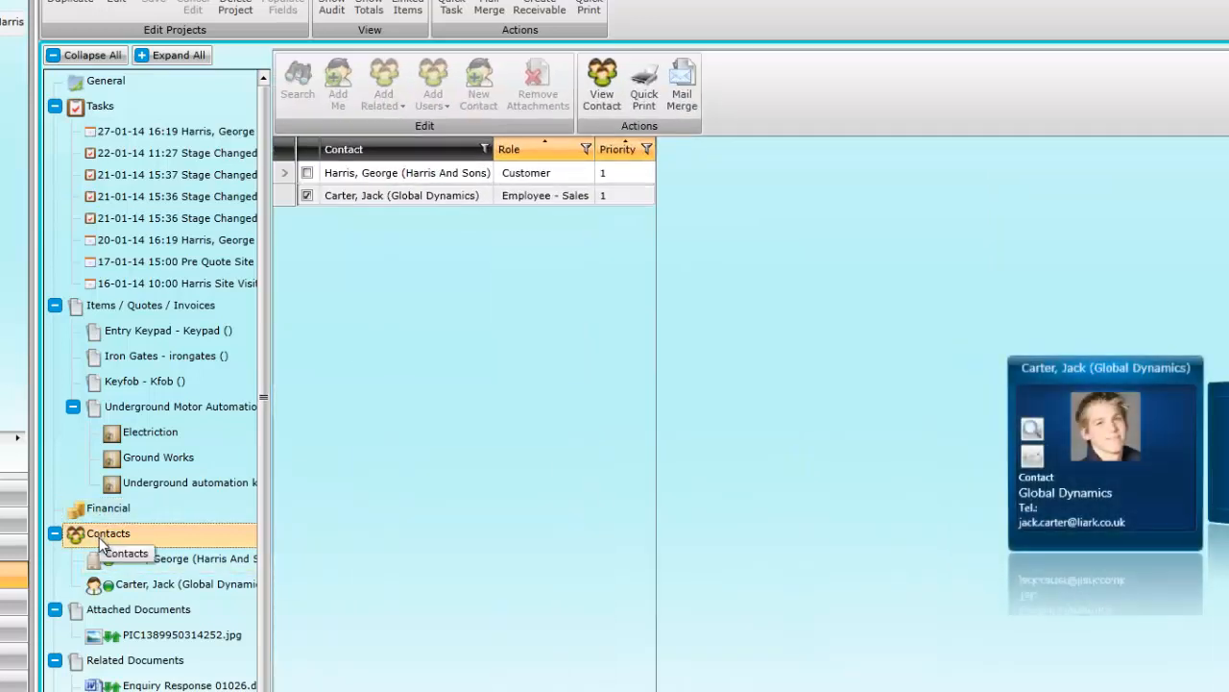
left_click(105, 609)
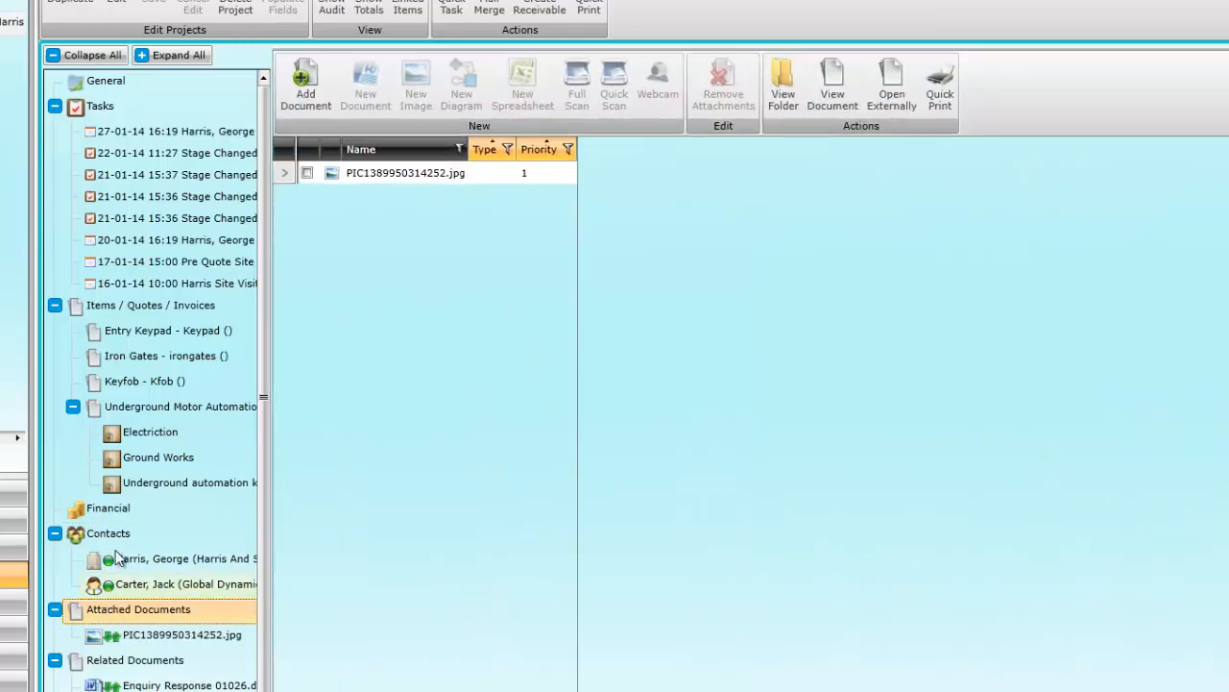
Step: Add a Gate Inspection & Service task to the project's tasks
left_click(100, 81)
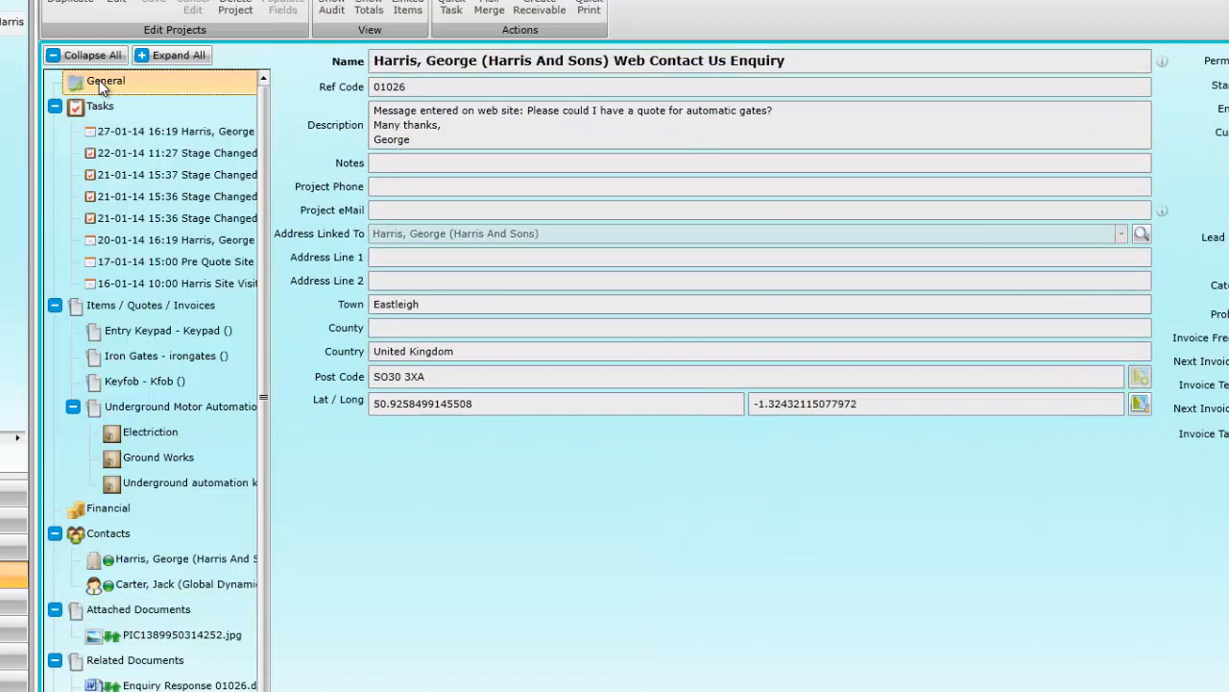
left_click(98, 104)
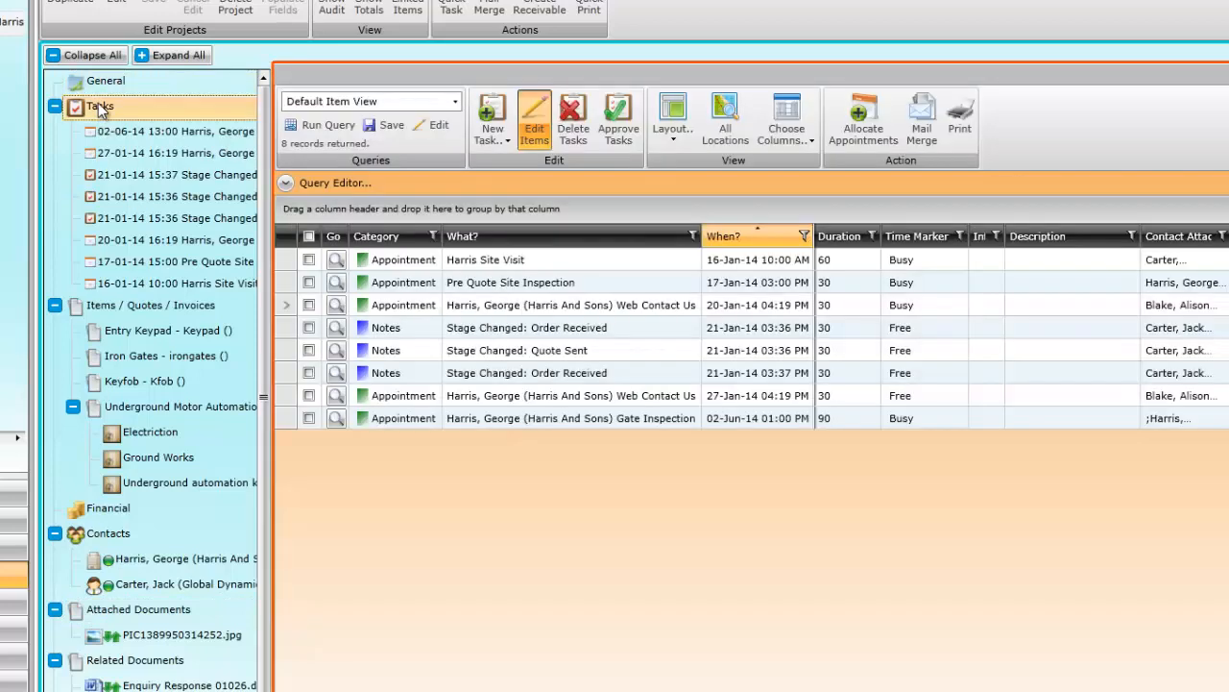
left_click(493, 134)
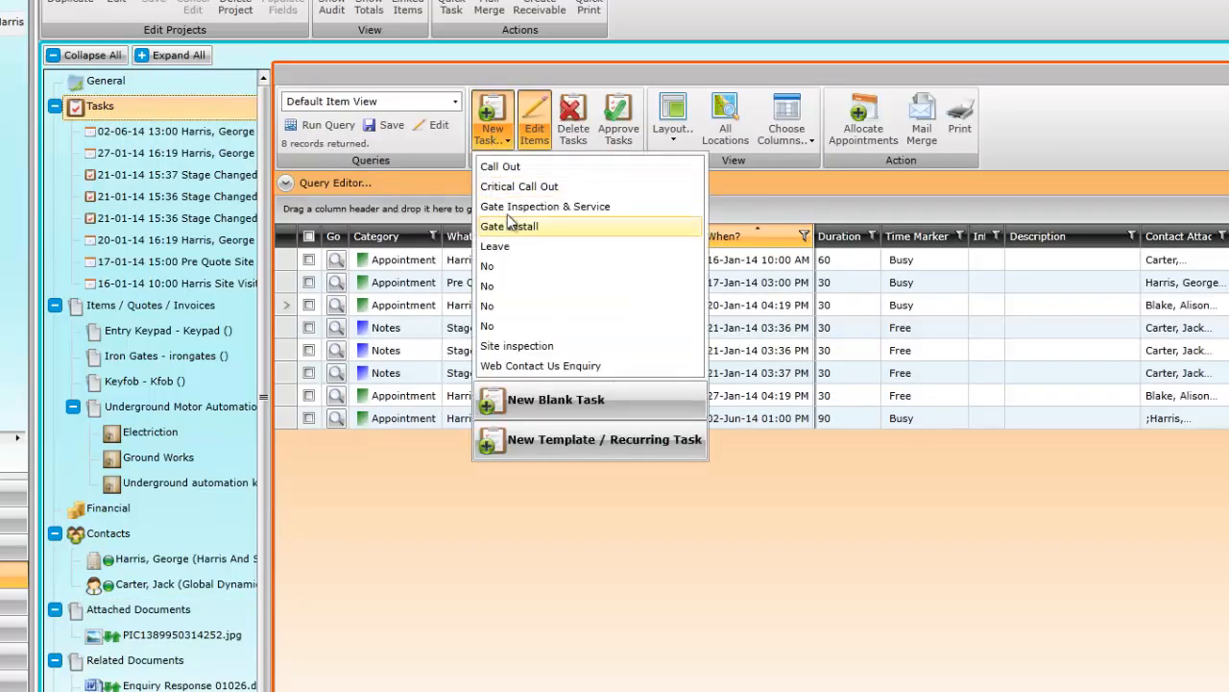
left_click(518, 207)
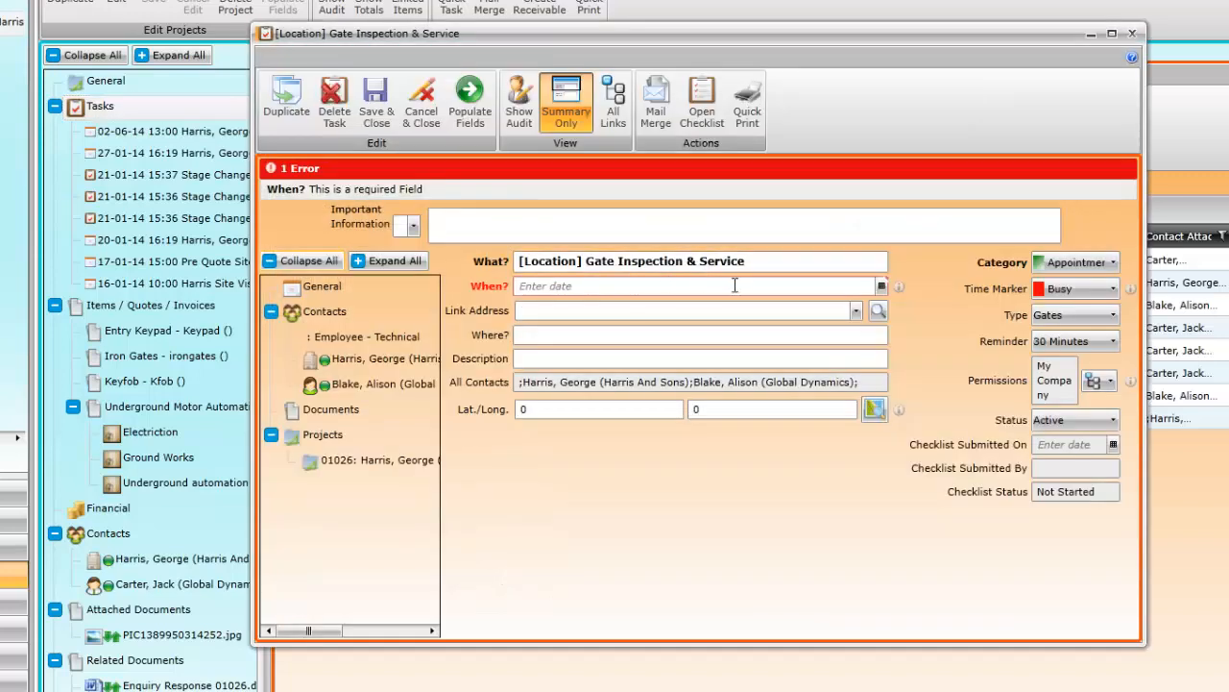
Step: Schedule the gate inspection for 02/06/2014 13:00 and link its address to the customer contact at Harris And Sons
left_click(880, 285)
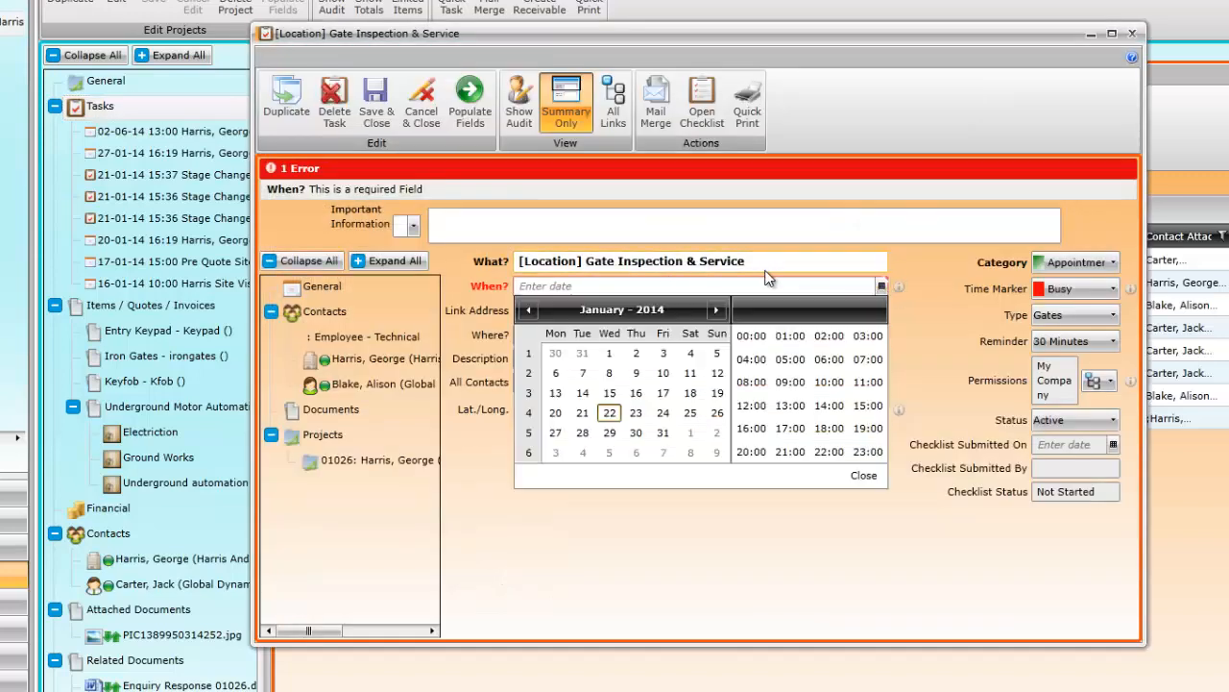
left_click(717, 309)
left_click(717, 309)
left_click(718, 309)
left_click(718, 309)
left_click(718, 309)
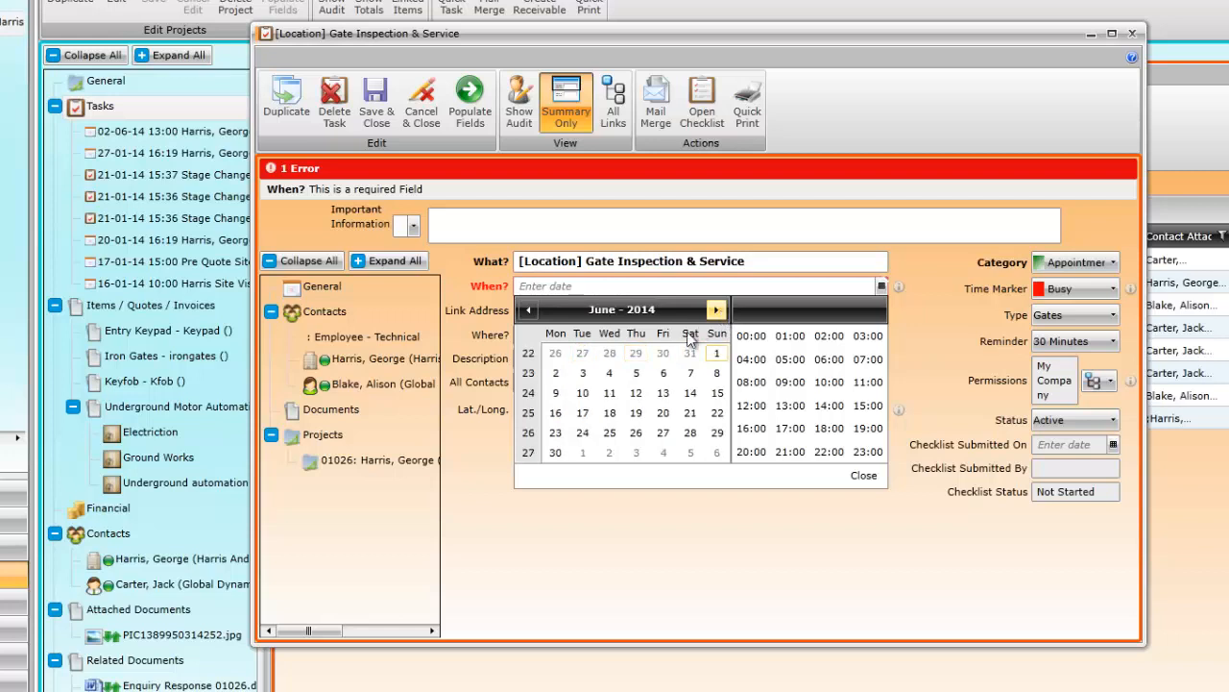
left_click(556, 375)
left_click(791, 365)
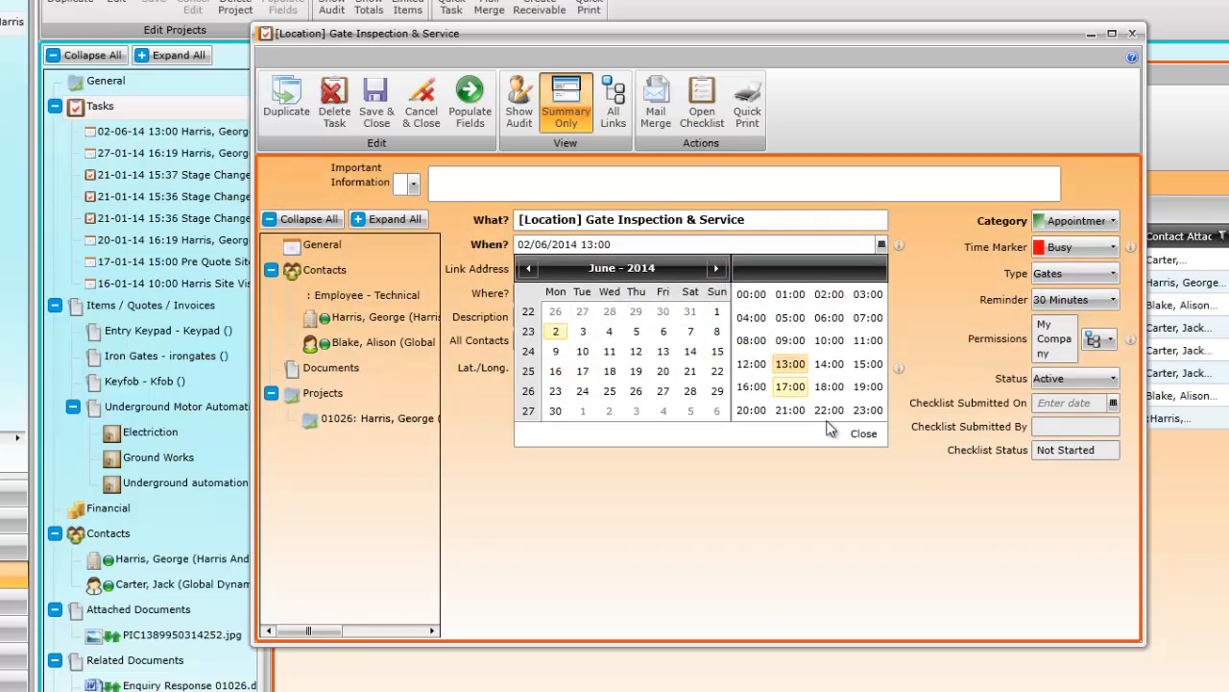
left_click(864, 434)
left_click(852, 271)
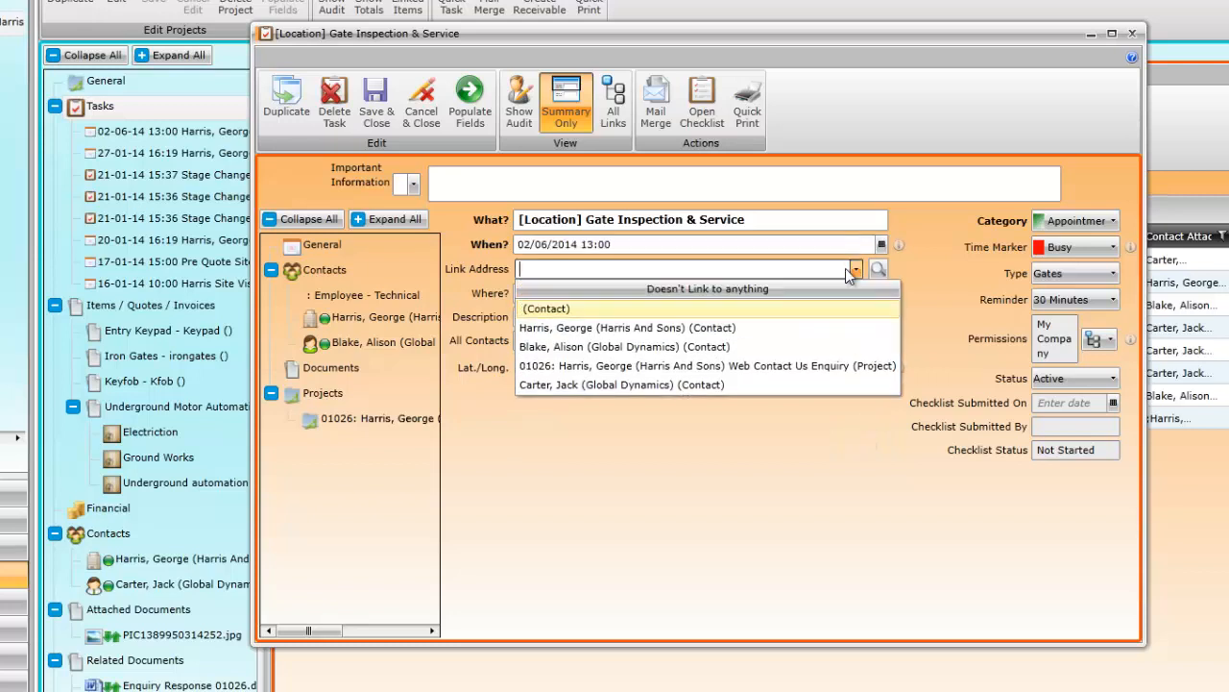
left_click(759, 327)
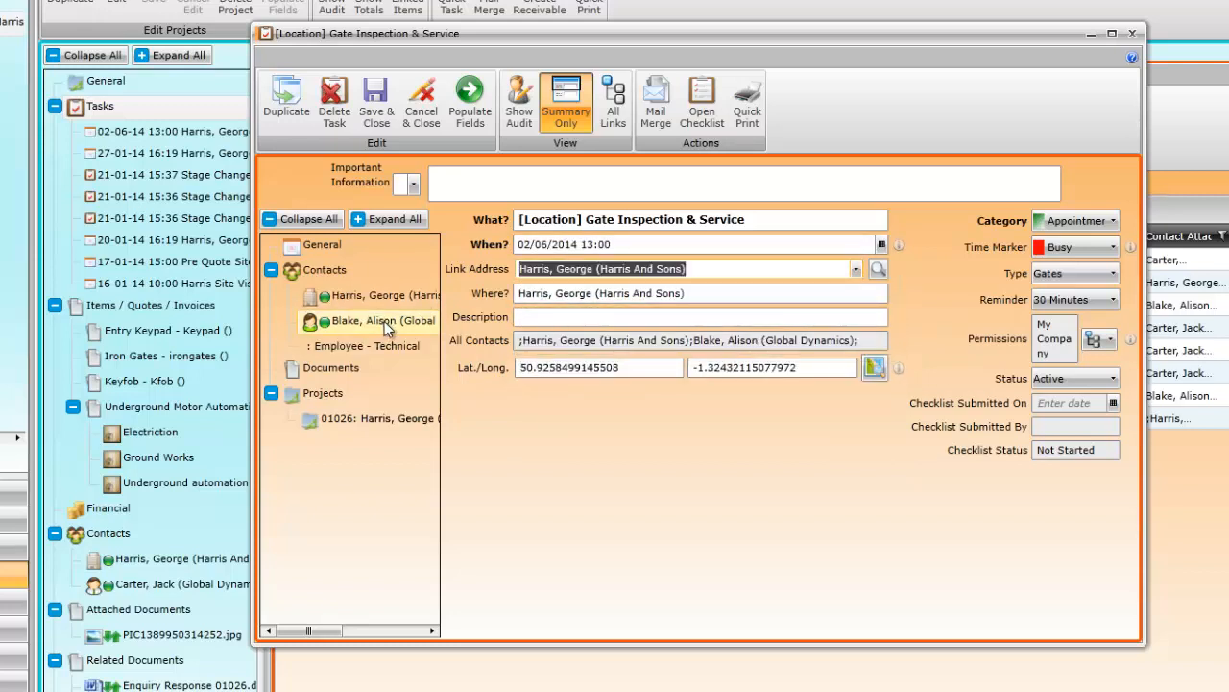
Step: Look over the inspection's service checklist, and save both the checklist and the task
left_click(701, 97)
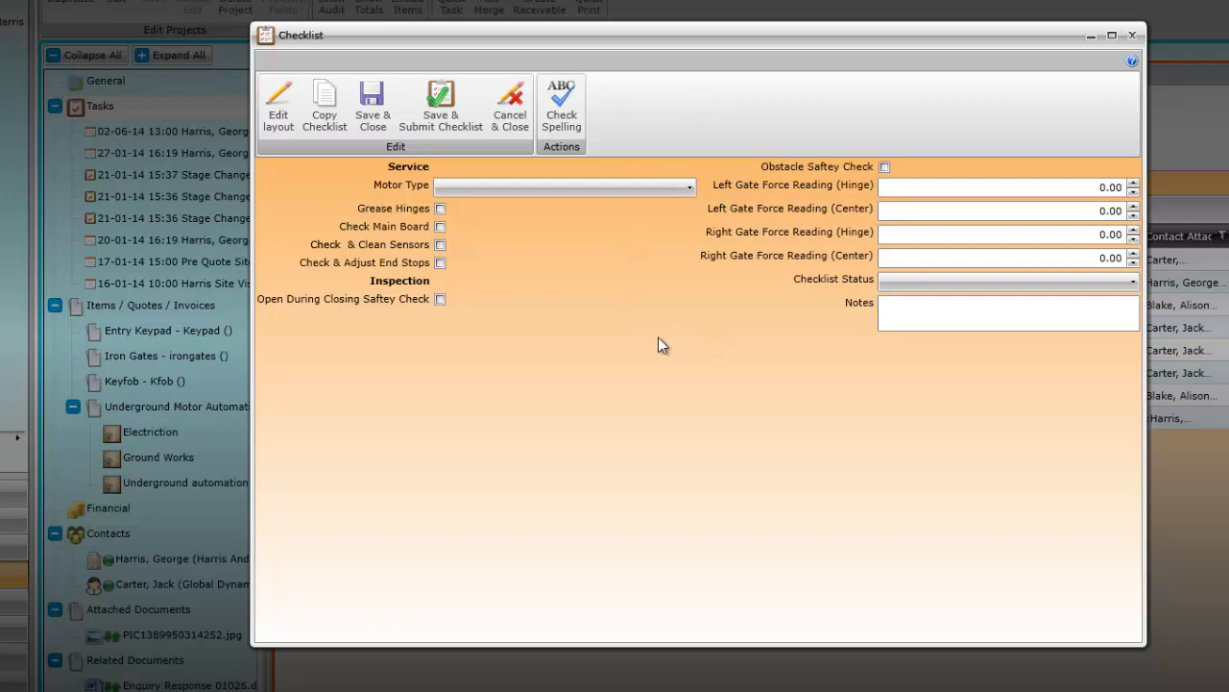
left_click(369, 99)
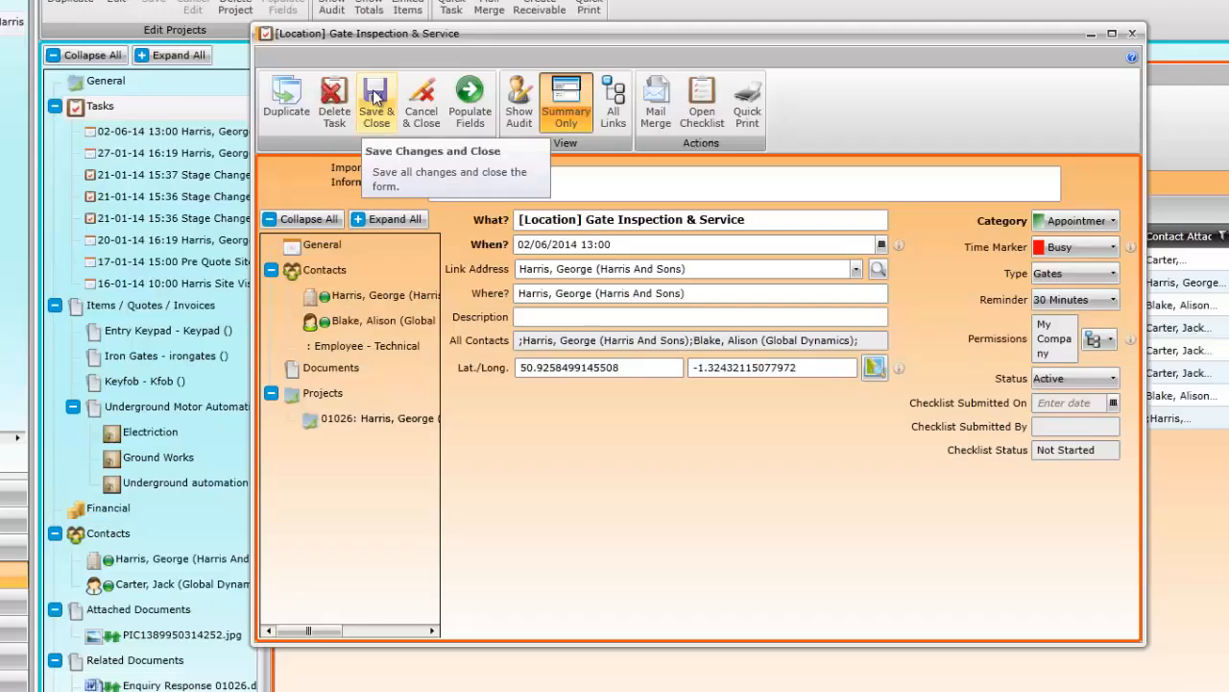
left_click(376, 99)
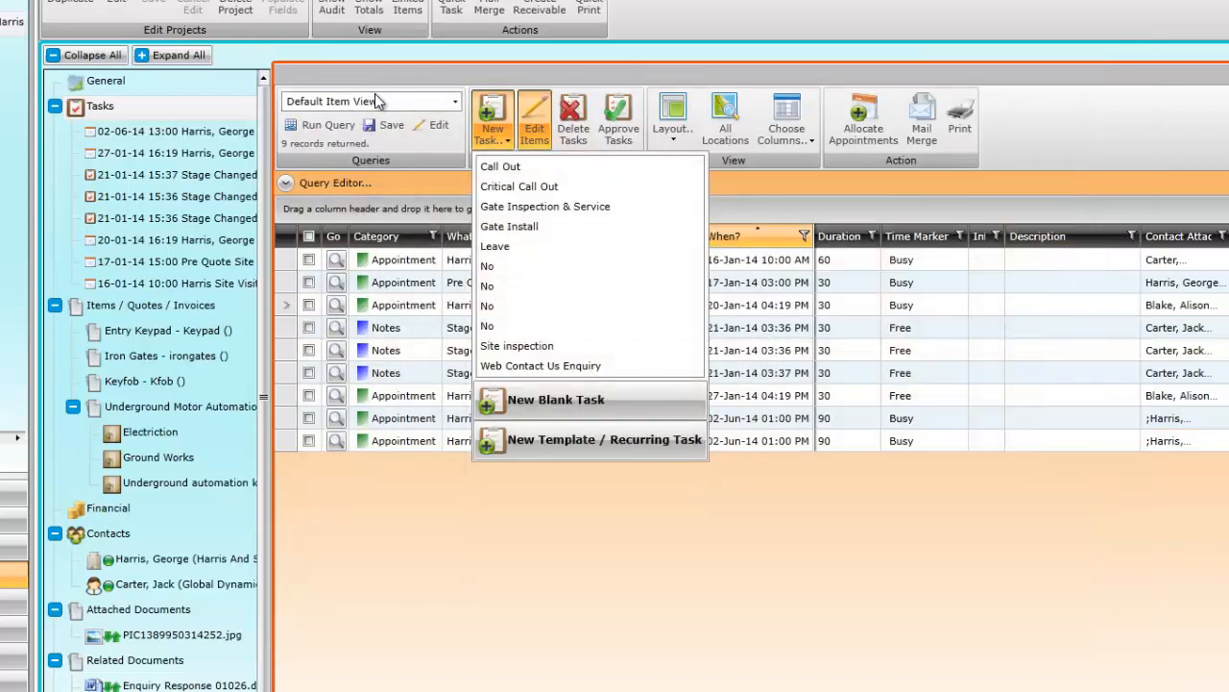
left_click(505, 528)
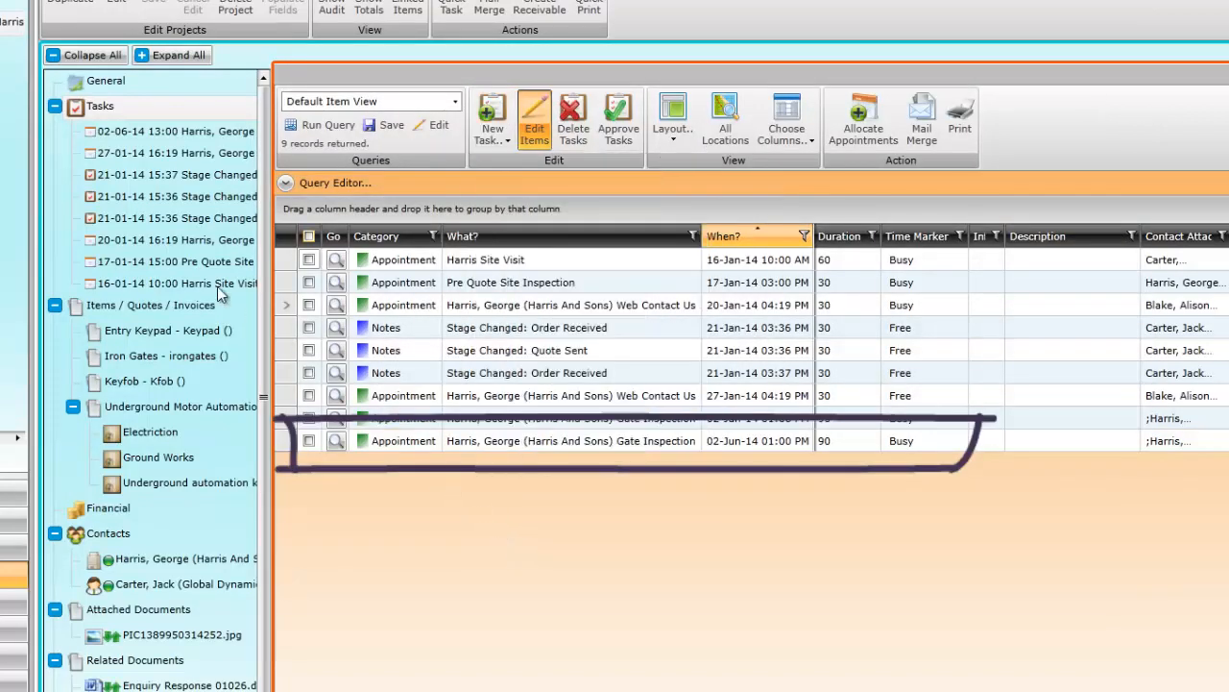
Step: Record the payment made for the invoice in the project's financial records
left_click(103, 81)
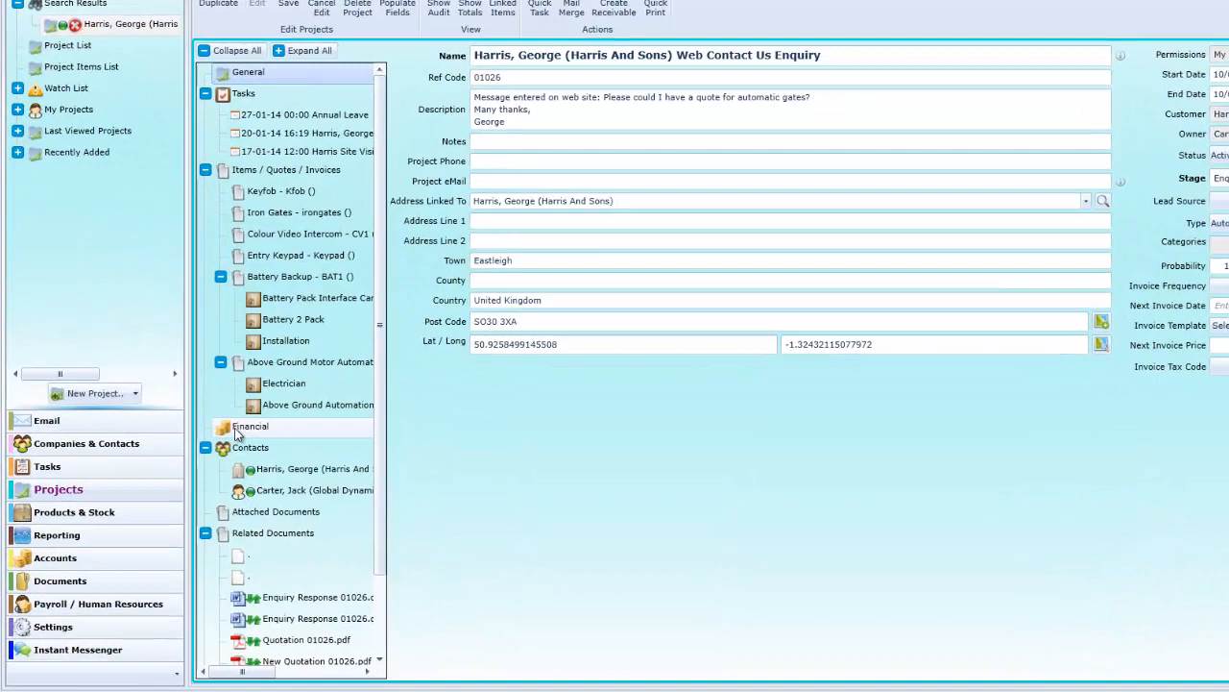
left_click(240, 429)
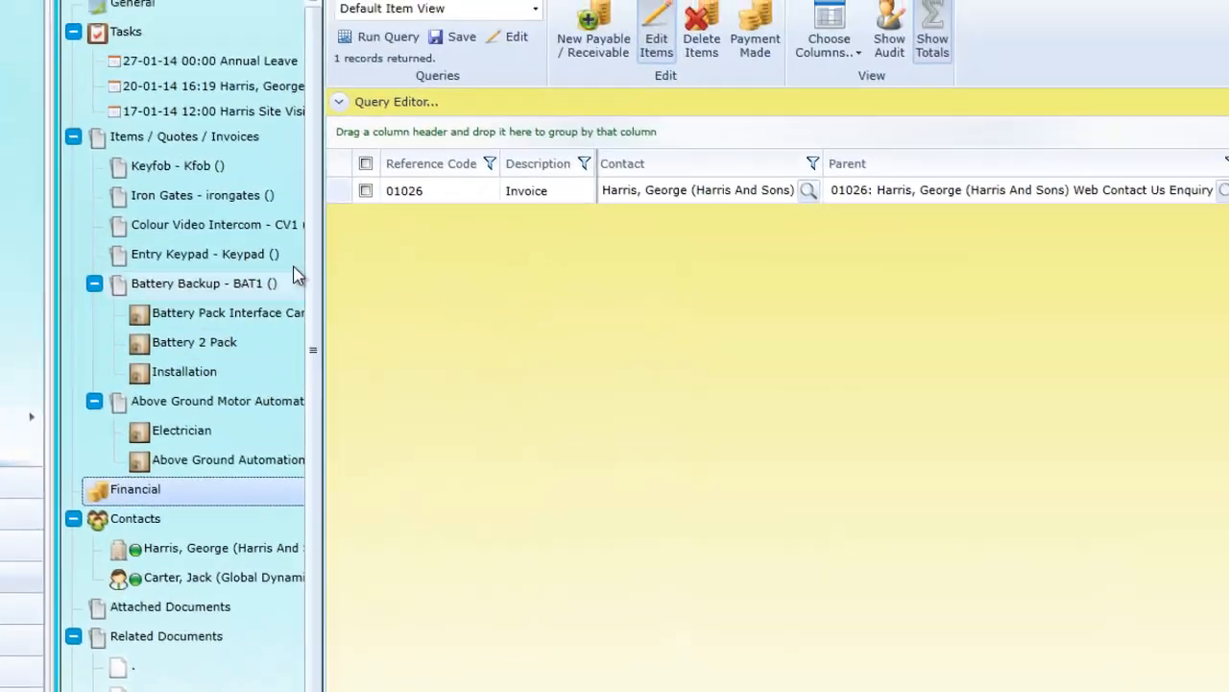
left_click(365, 190)
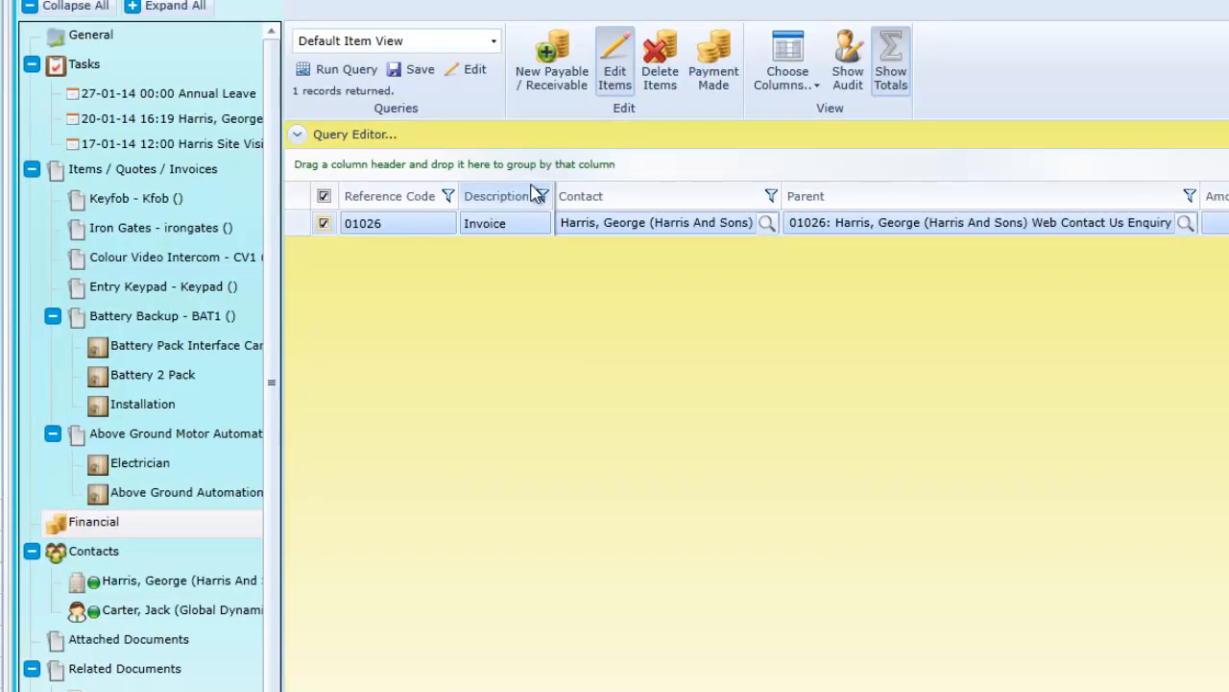
left_click(725, 63)
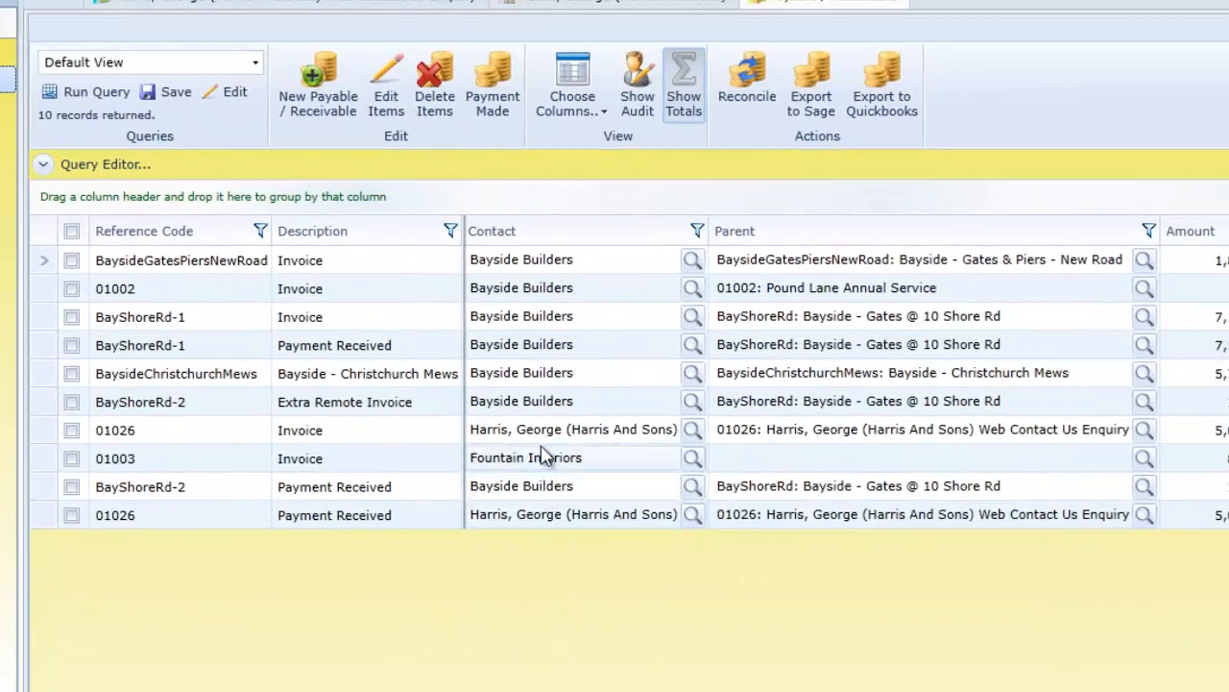
Step: Reconcile the Harris And Sons invoice with its received payment in the payables and receivables, and close the reconciliation
left_click(738, 74)
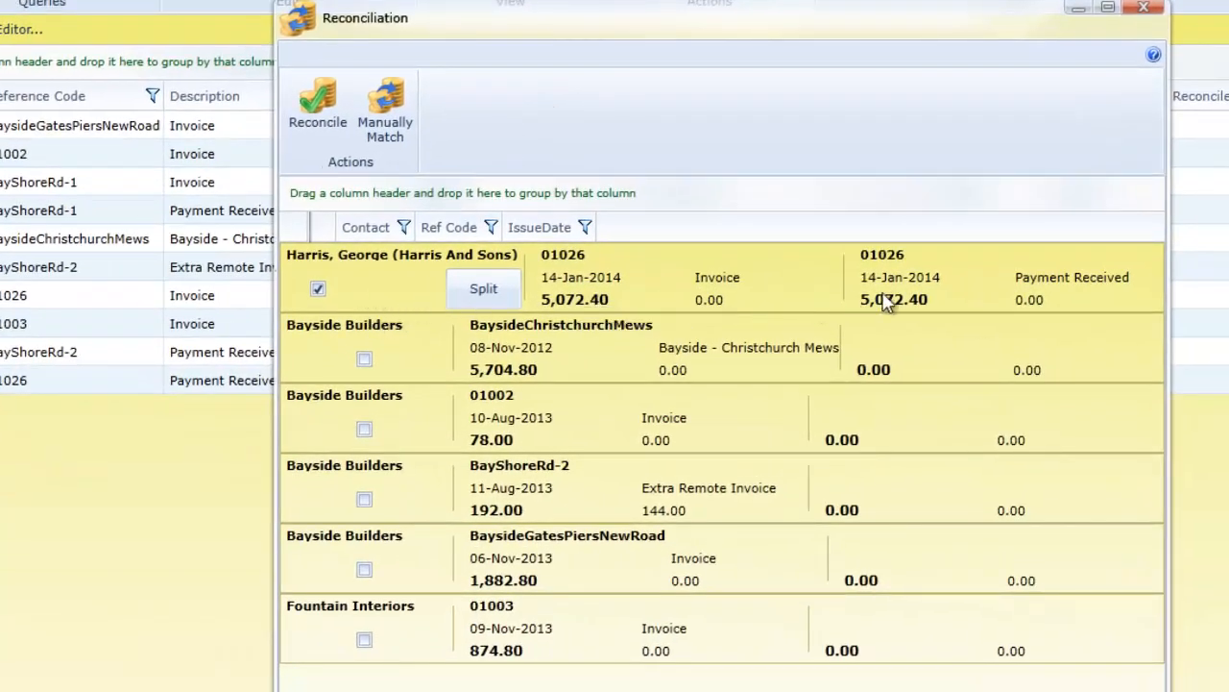
left_click(315, 104)
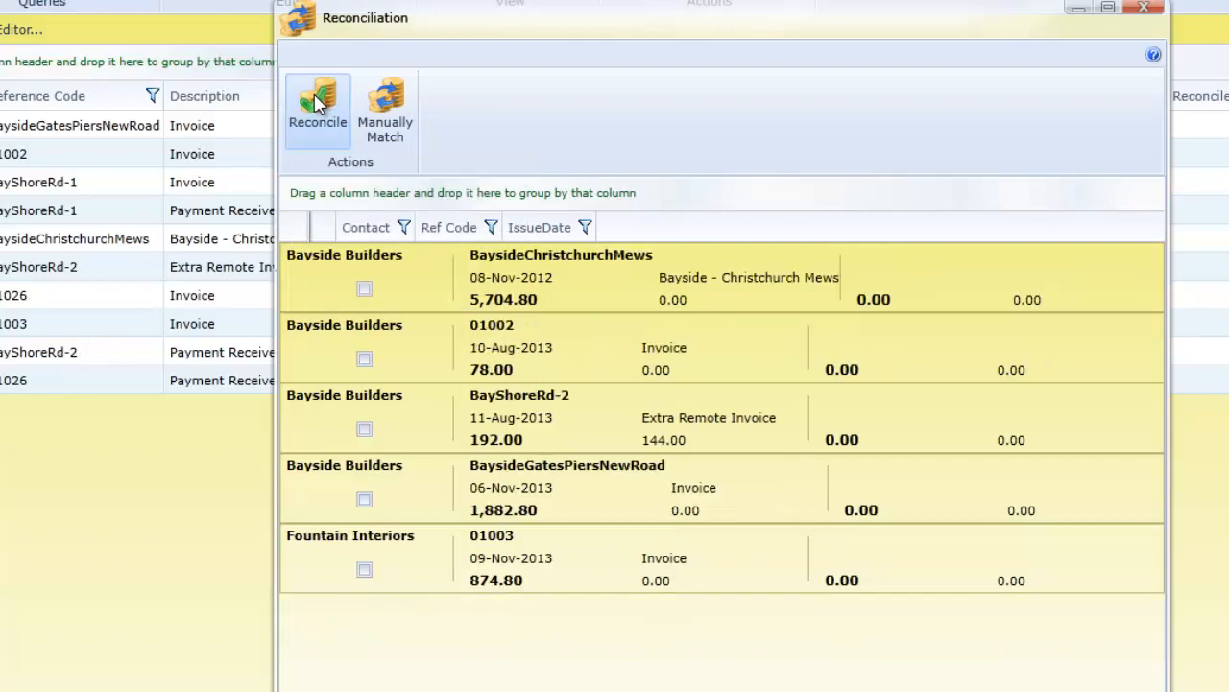
left_click(1143, 7)
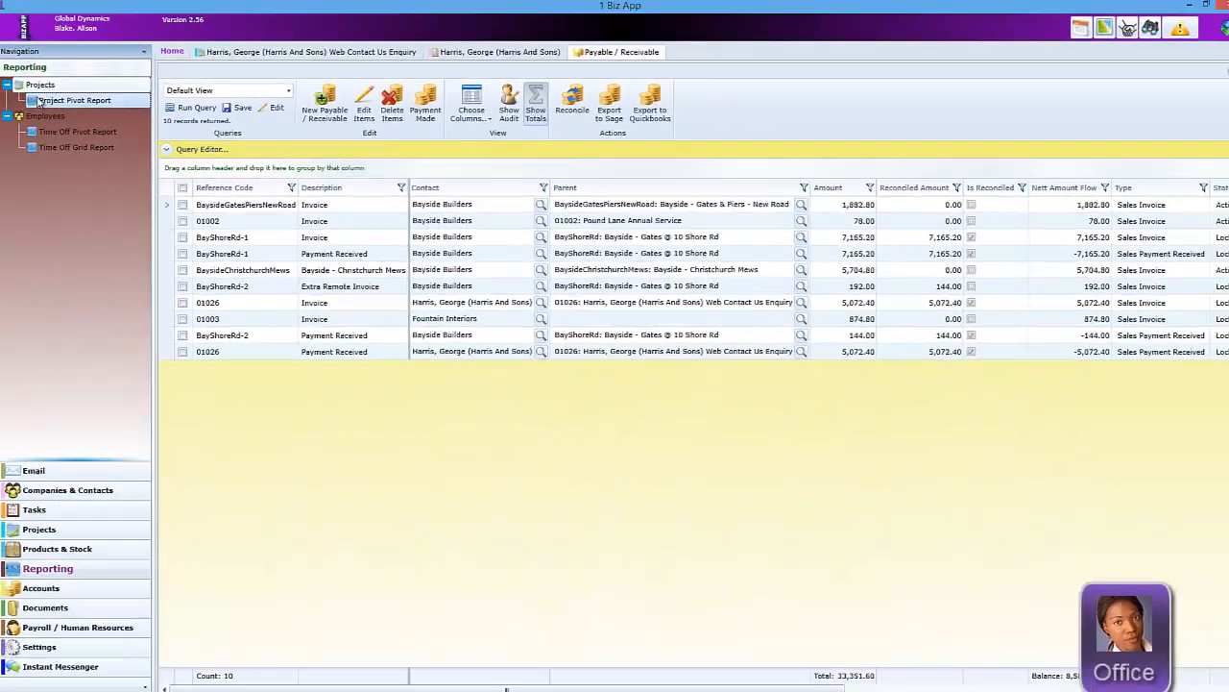
Step: Open the Project Pivot Report and look at its Stage and Type categories
left_click(58, 101)
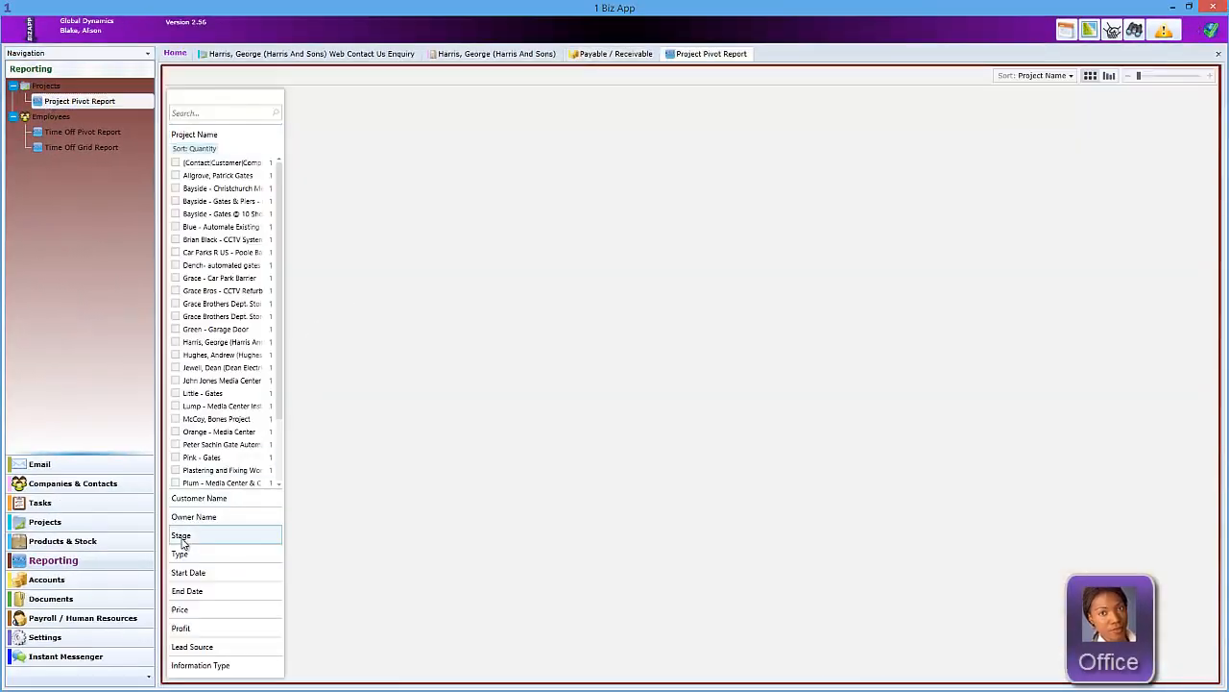
left_click(183, 536)
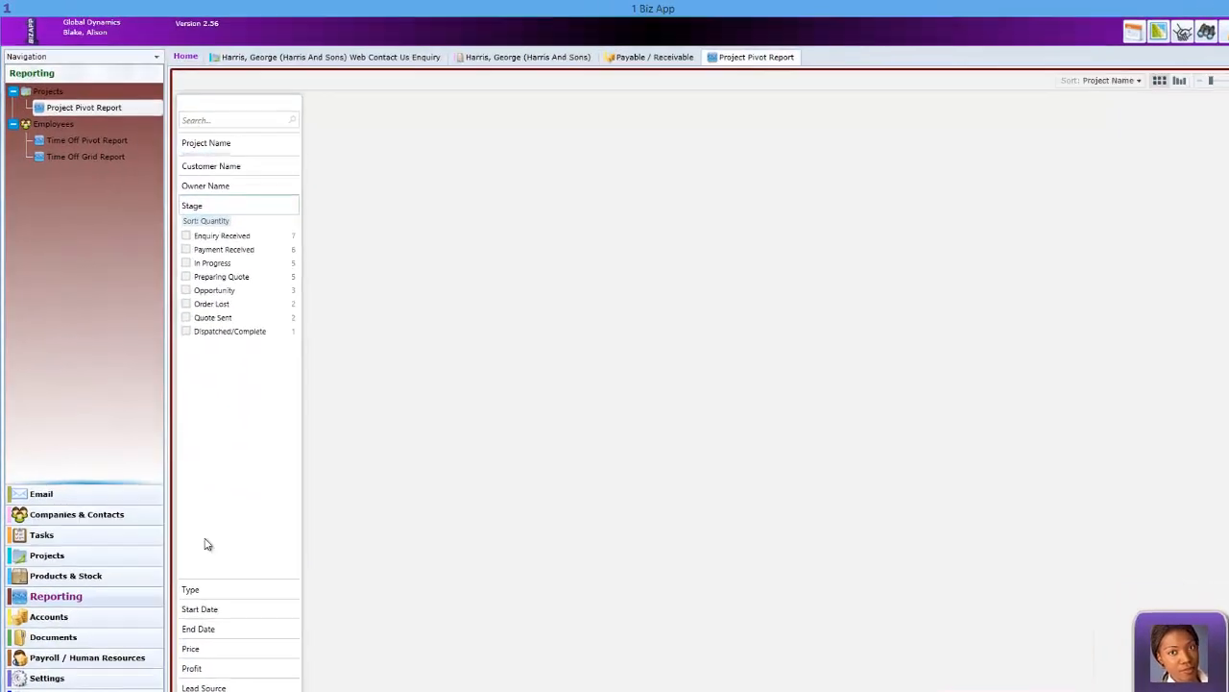
left_click(182, 587)
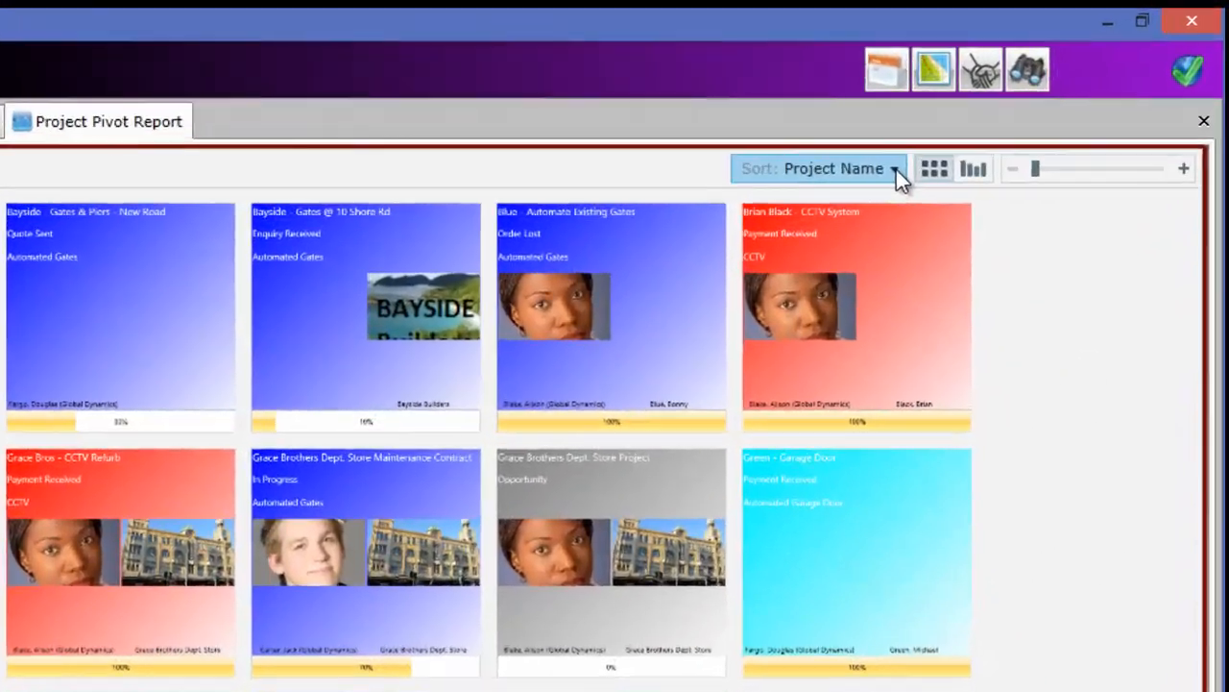
Step: Sort the pivot report by Profit and show the projects as a graph
left_click(987, 123)
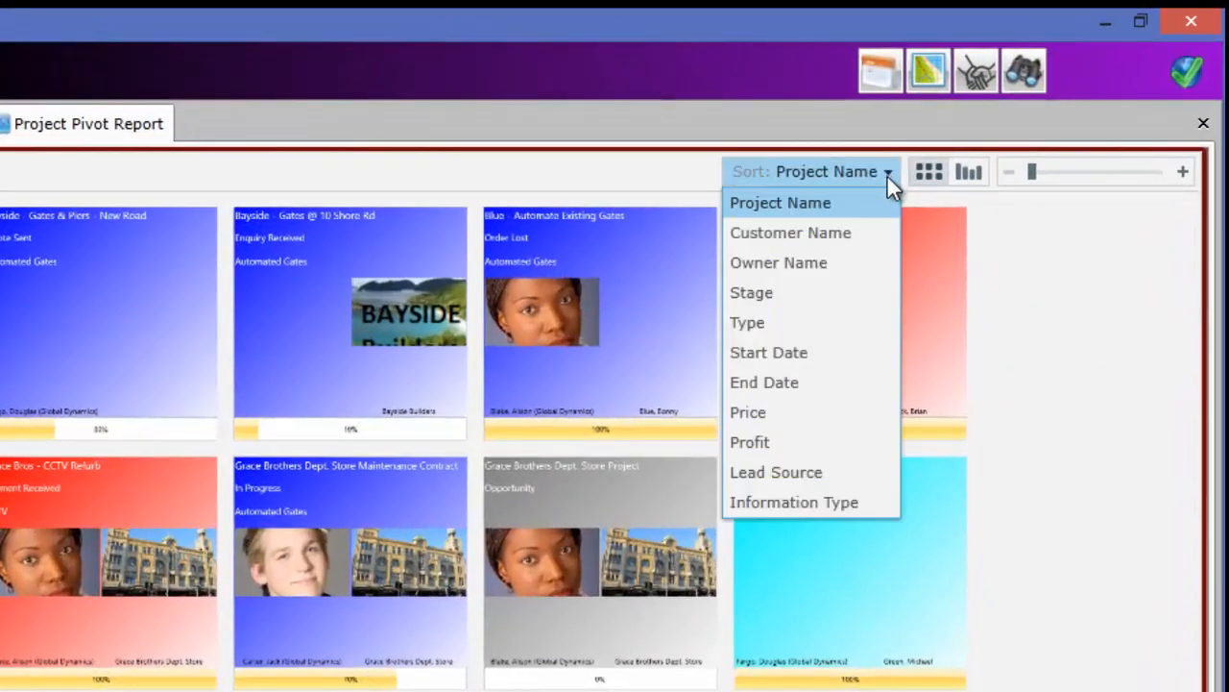
left_click(788, 440)
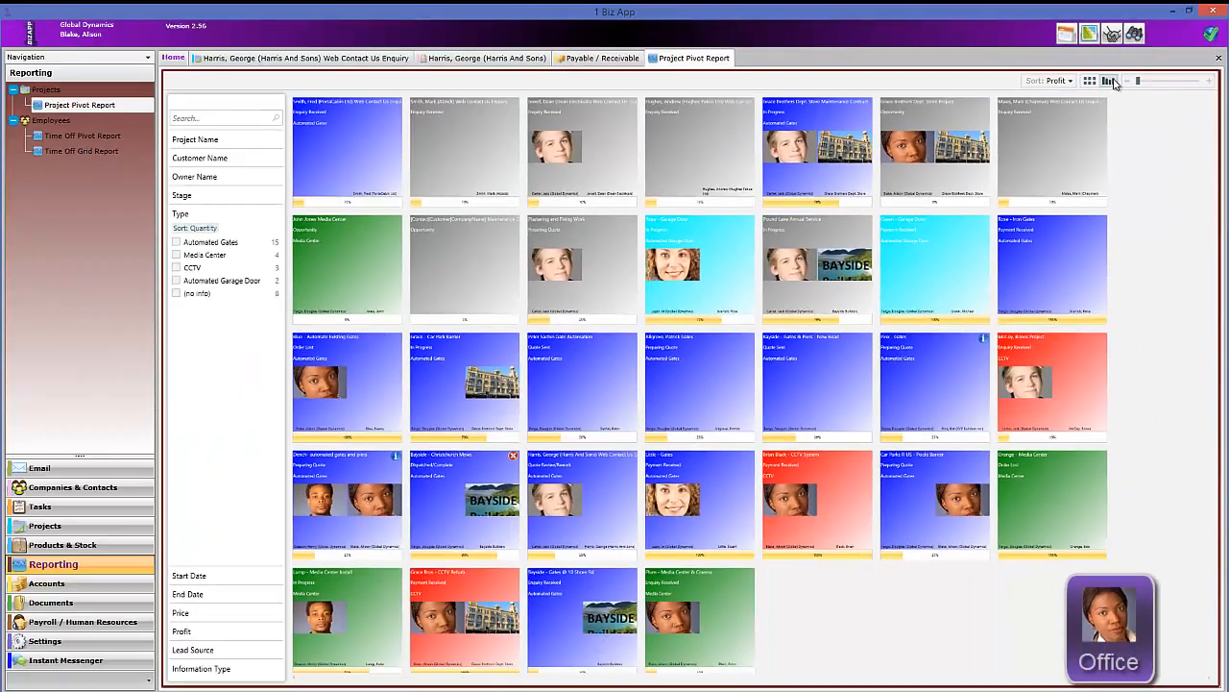
left_click(1080, 102)
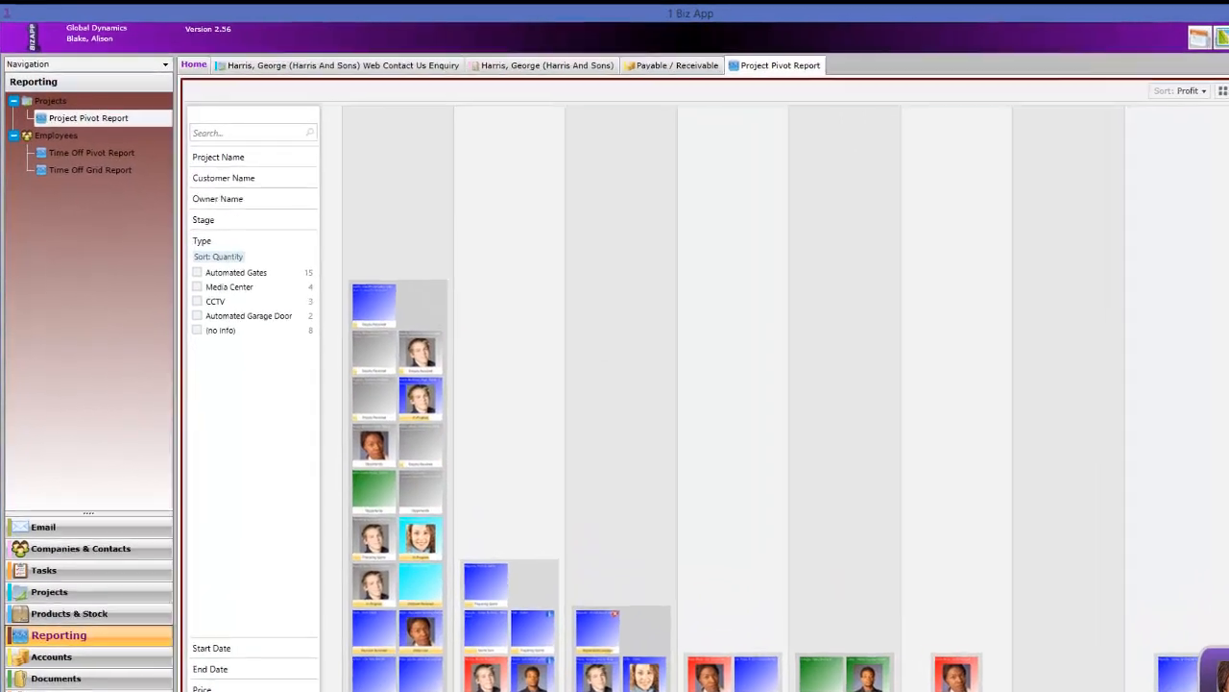
Step: Try limiting the report to projects with a profit under 2,319.44, and restore the full profit range
left_click(188, 631)
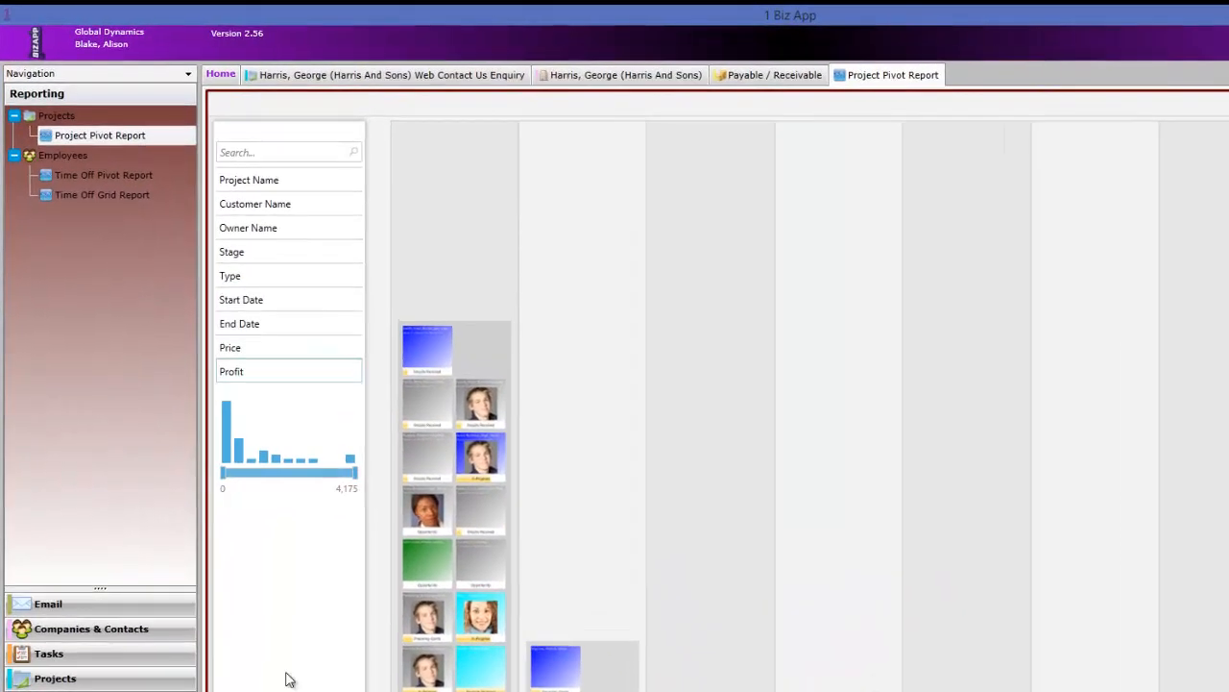
left_click_drag(355, 473, 308, 471)
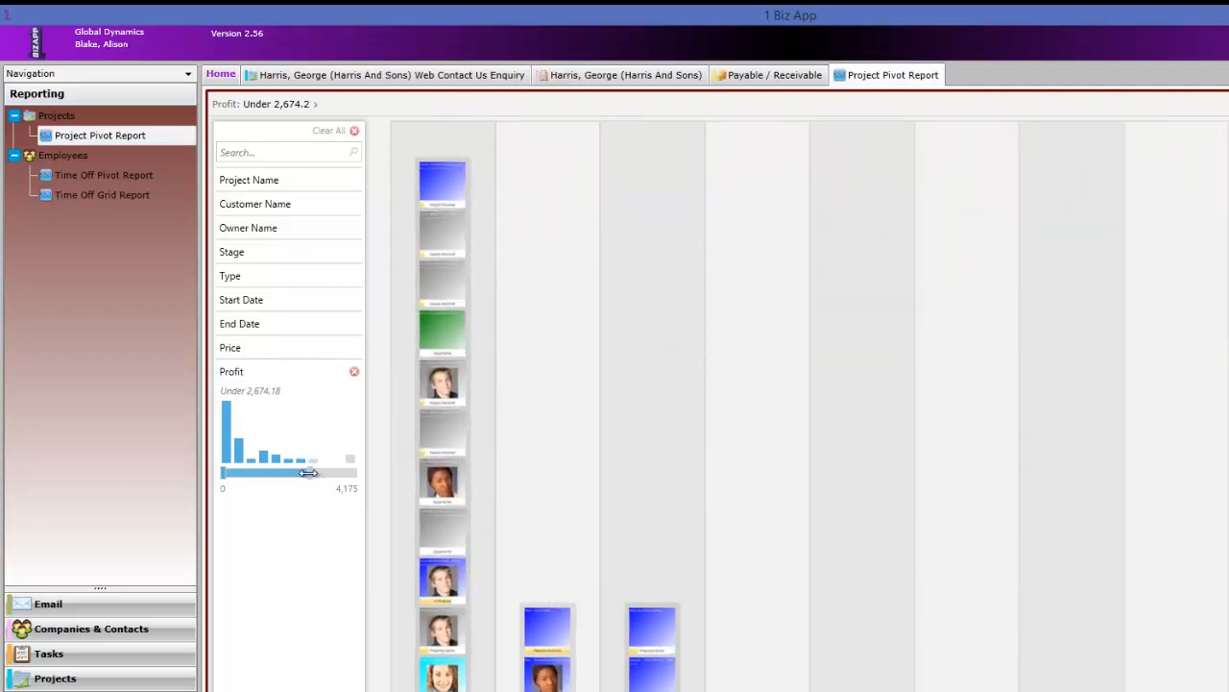
left_click_drag(303, 473, 299, 473)
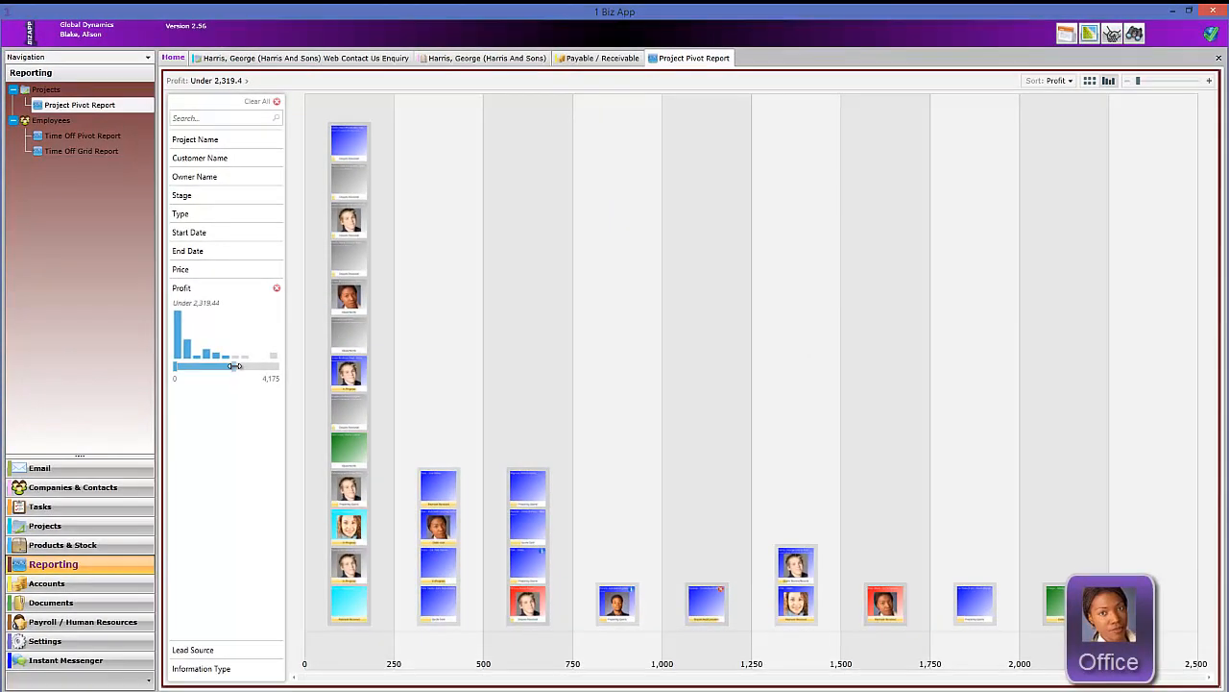
left_click_drag(234, 366, 280, 366)
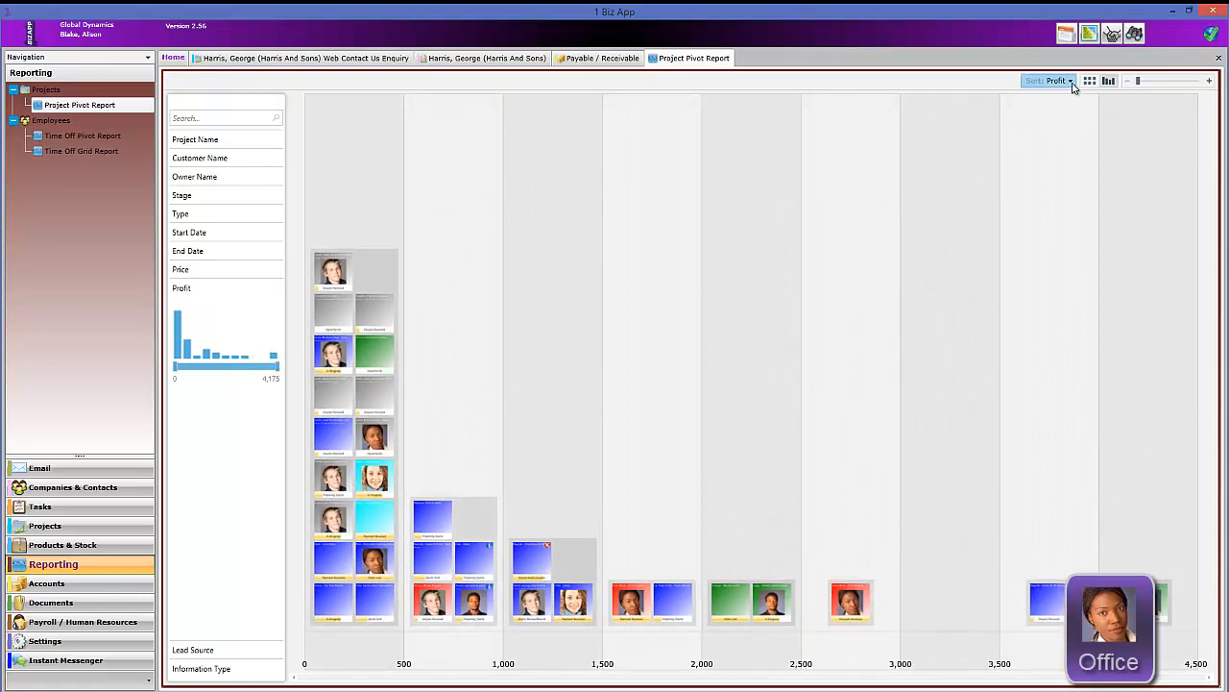
Step: Sort the projects by Start Date and narrow the graph to those started in 2011
left_click(1064, 81)
left_click(1044, 166)
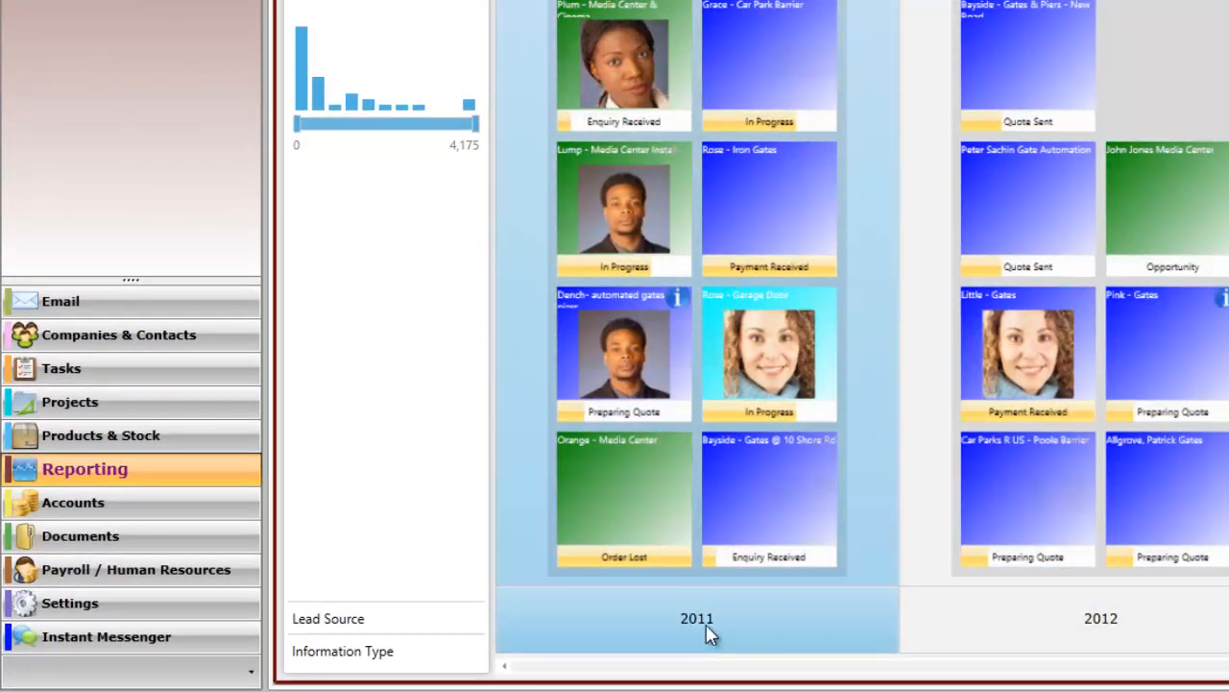
left_click(701, 622)
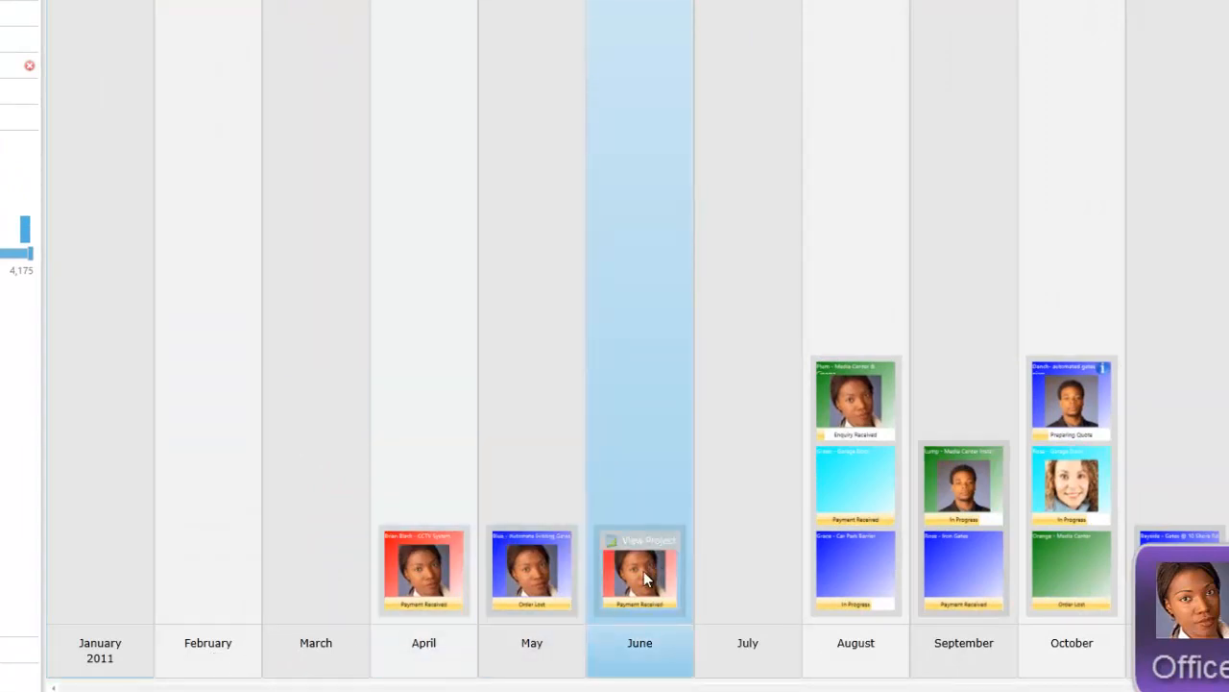
Step: Examine the June 2011 Grace Bros - CCTV Refurb project's details and stages, and clear the Start Date filter
left_click(643, 574)
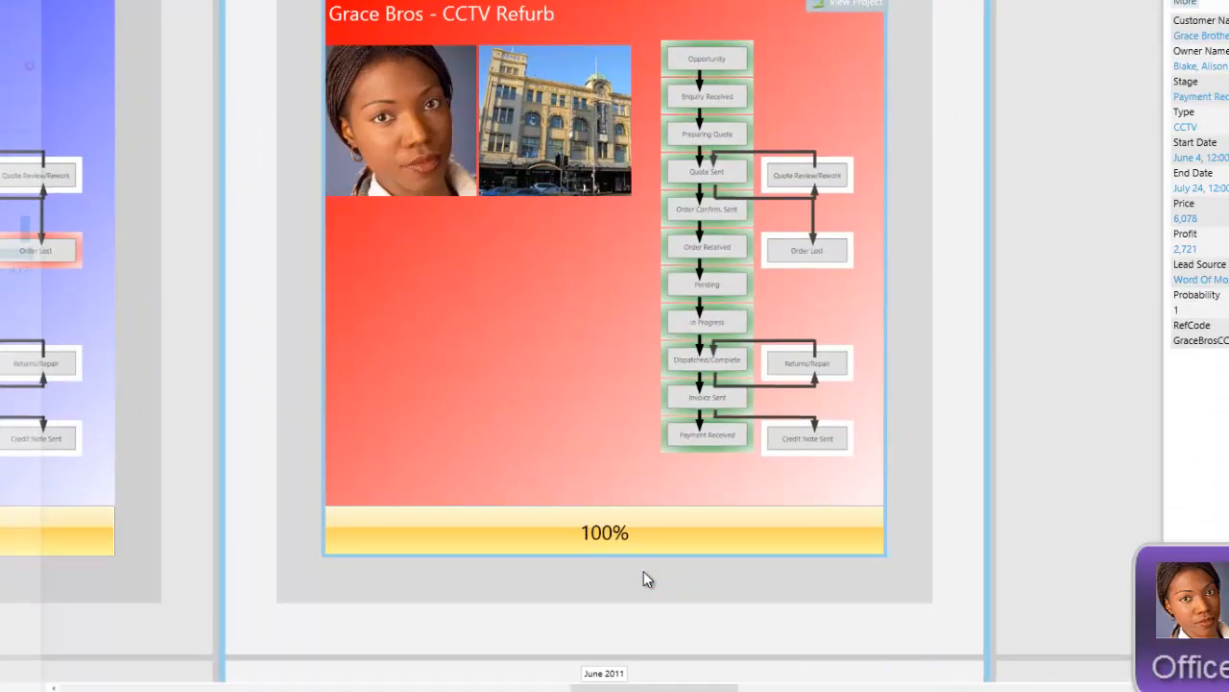
left_click(644, 571)
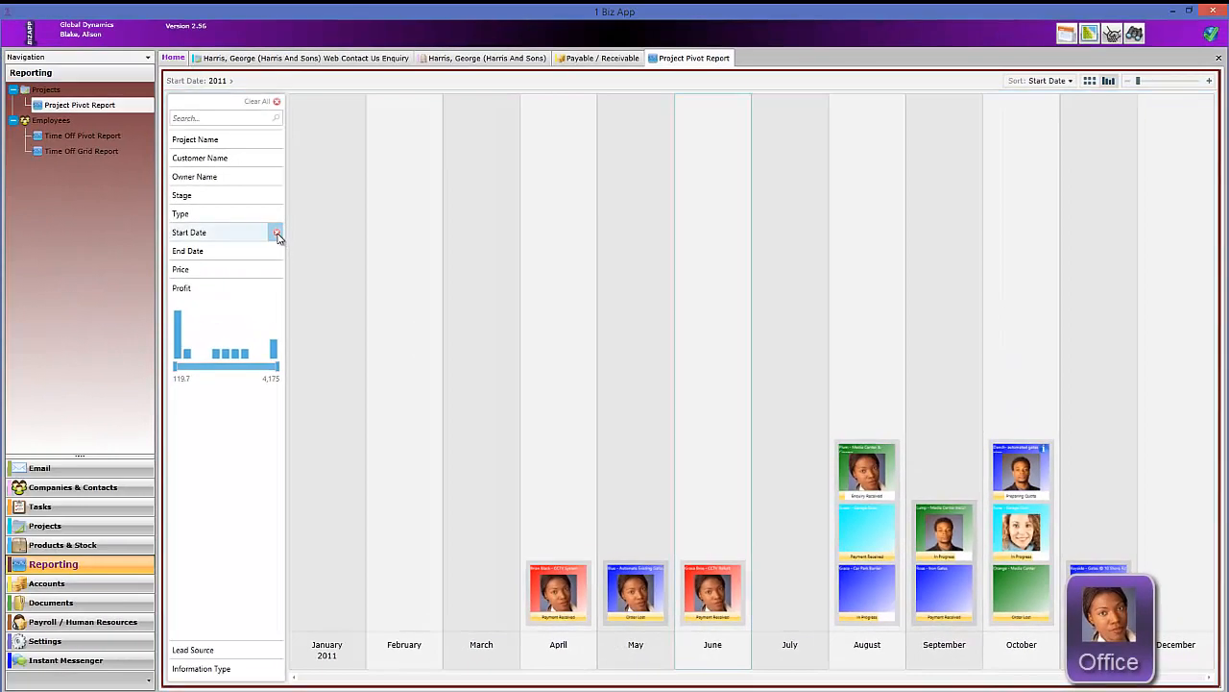
left_click(277, 234)
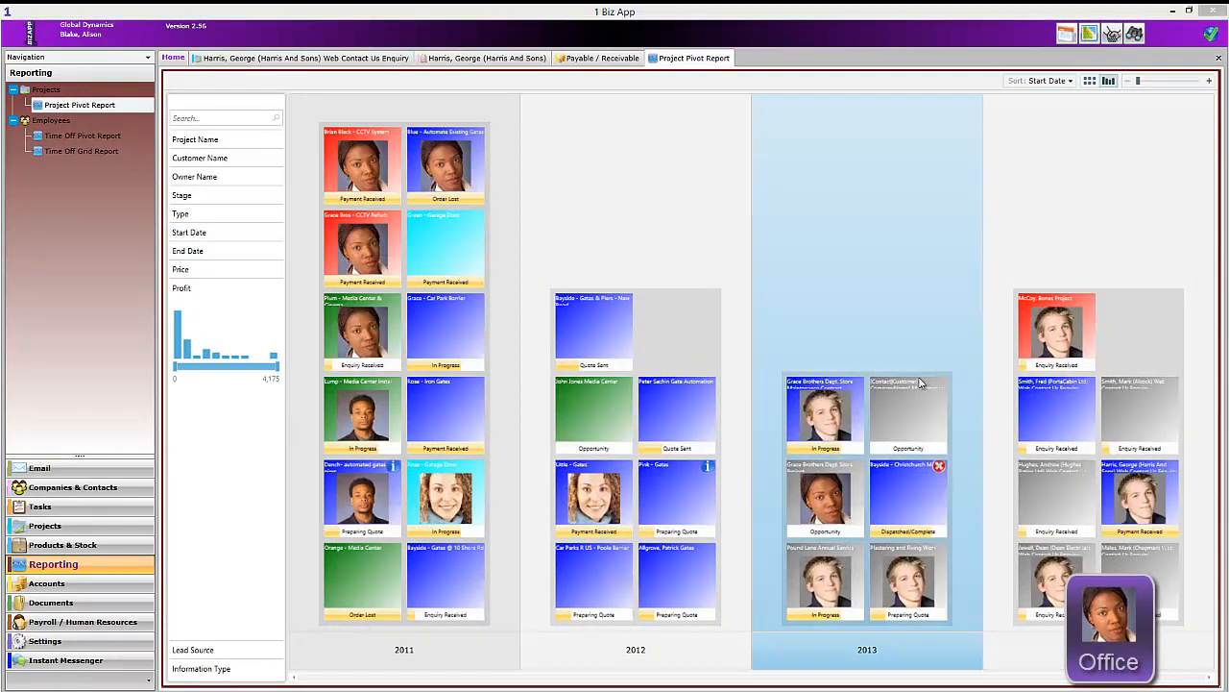
Step: Examine the Harris And Sons web enquiry among the 2014 projects and open its project record
left_click(1140, 493)
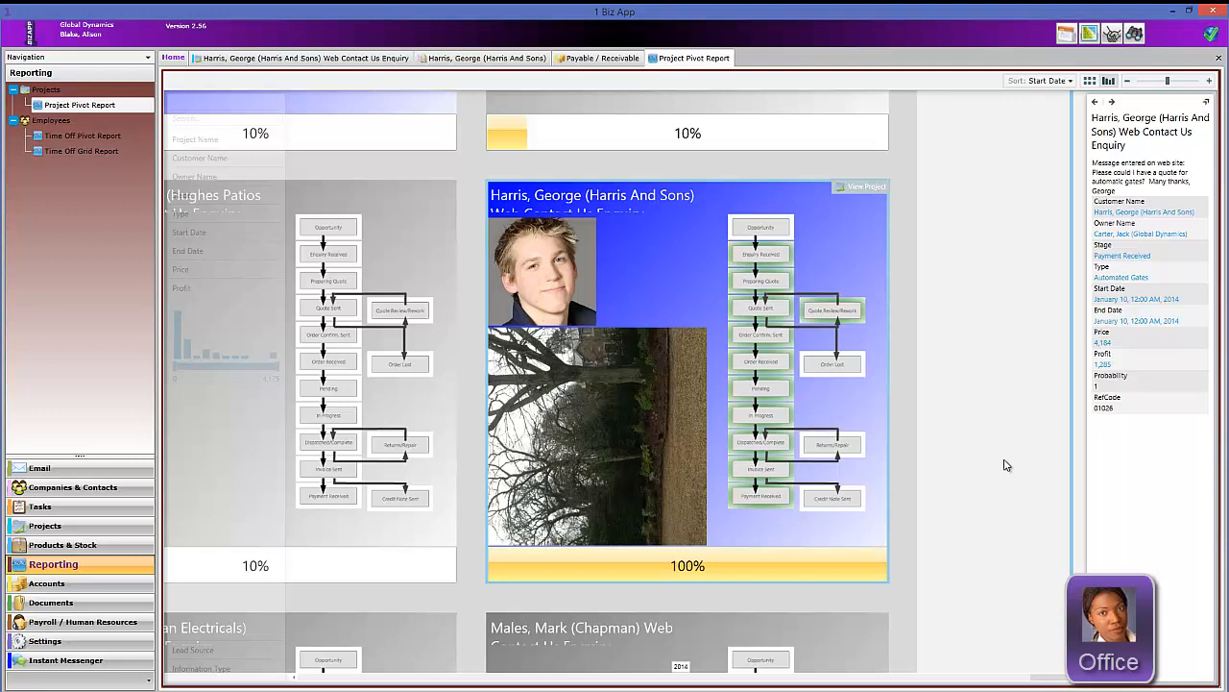
left_click(865, 188)
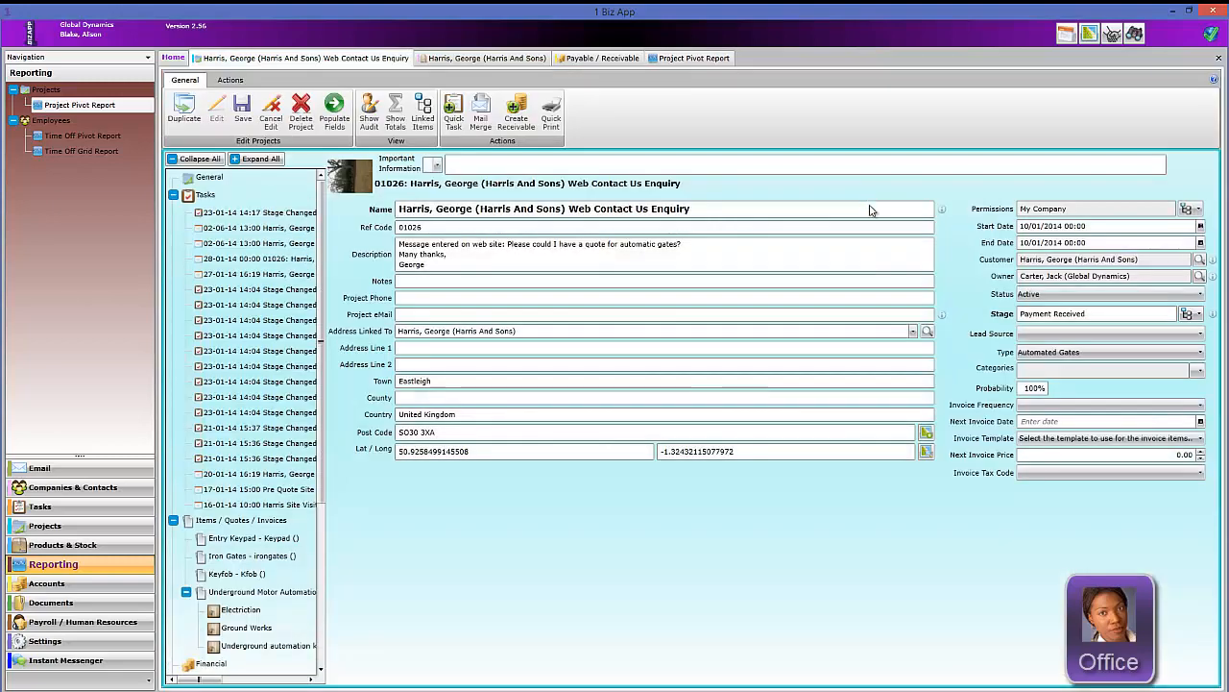